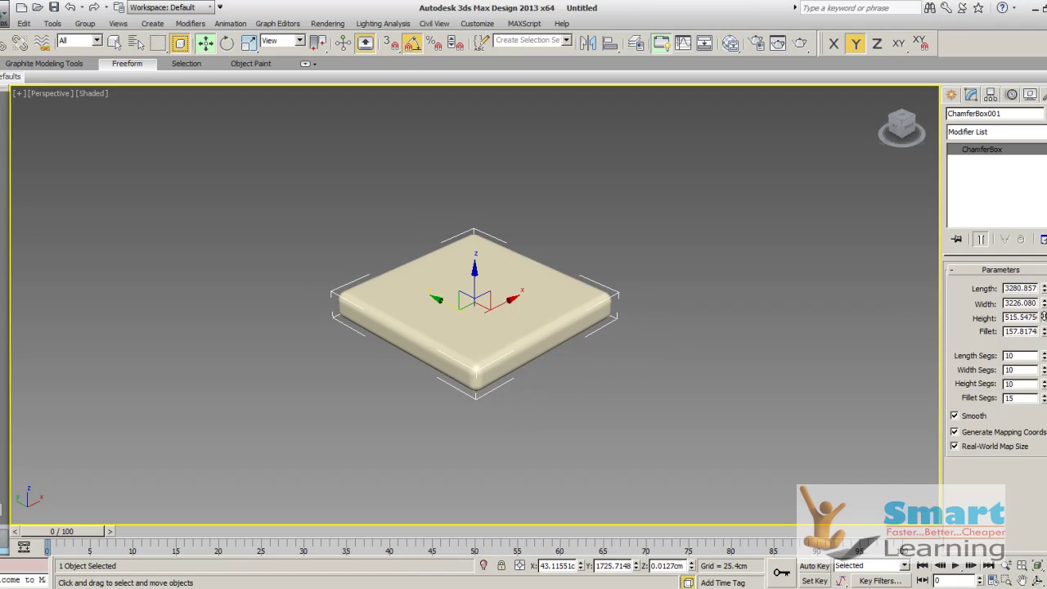
- Set the chamfer box's length and width both to 2500
left_click(631, 346)
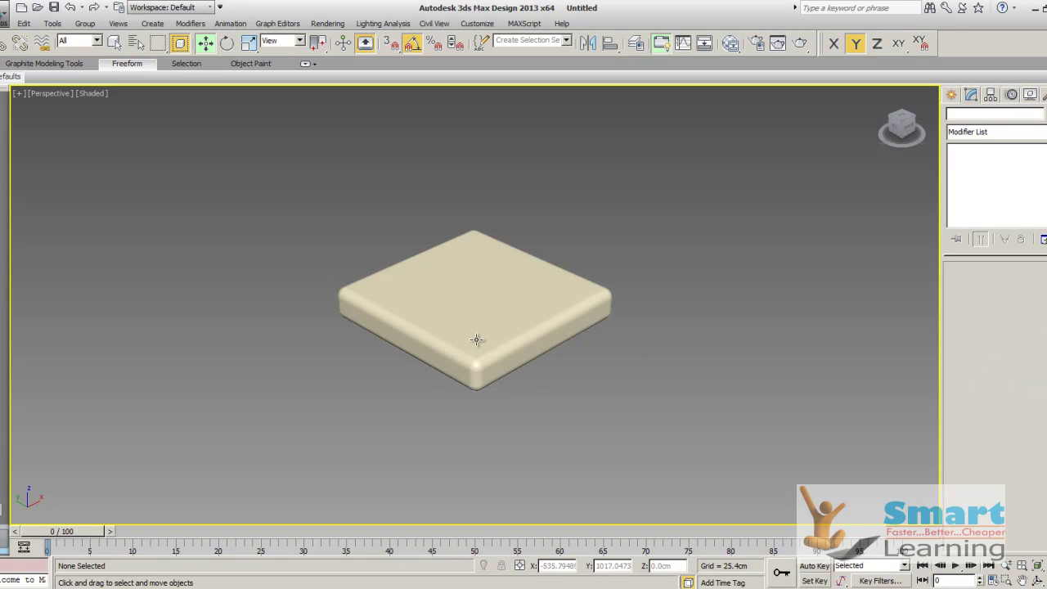
left_click(473, 343)
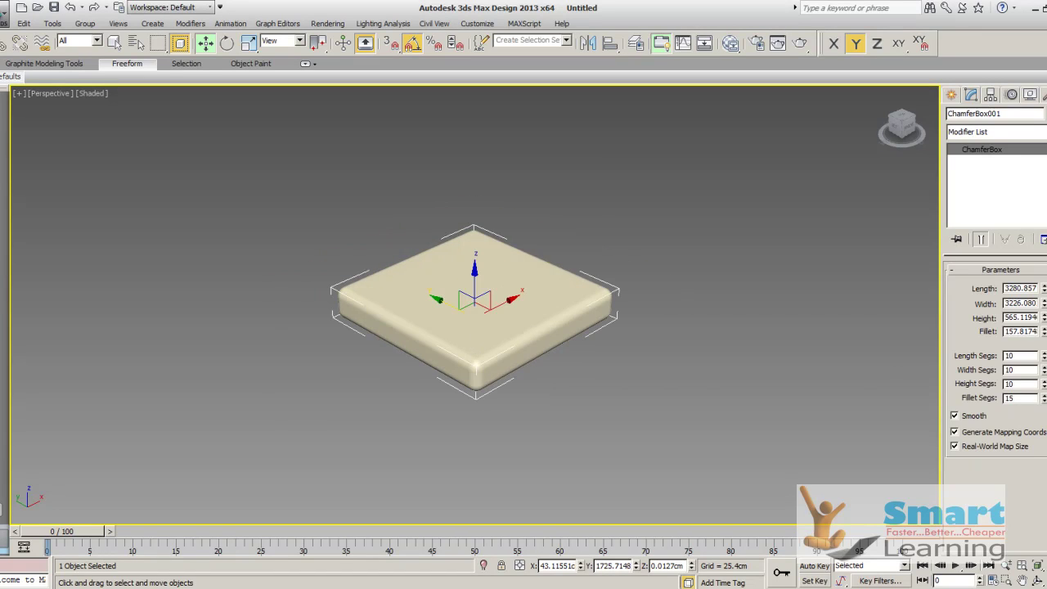
double_click(1034, 287)
type("2500")
key("Tab")
type("25")
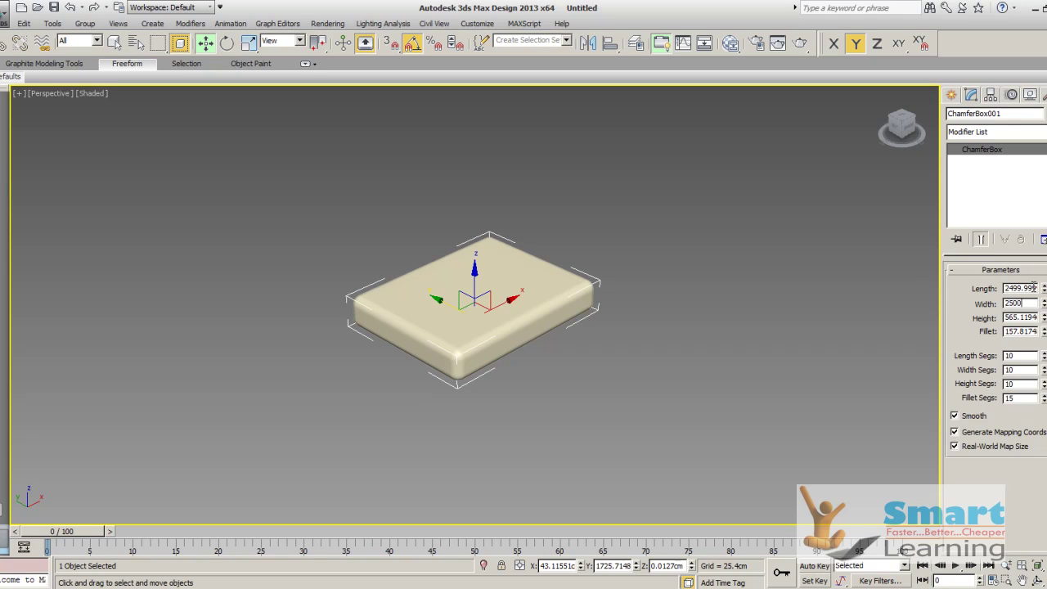
type("00")
key("Return")
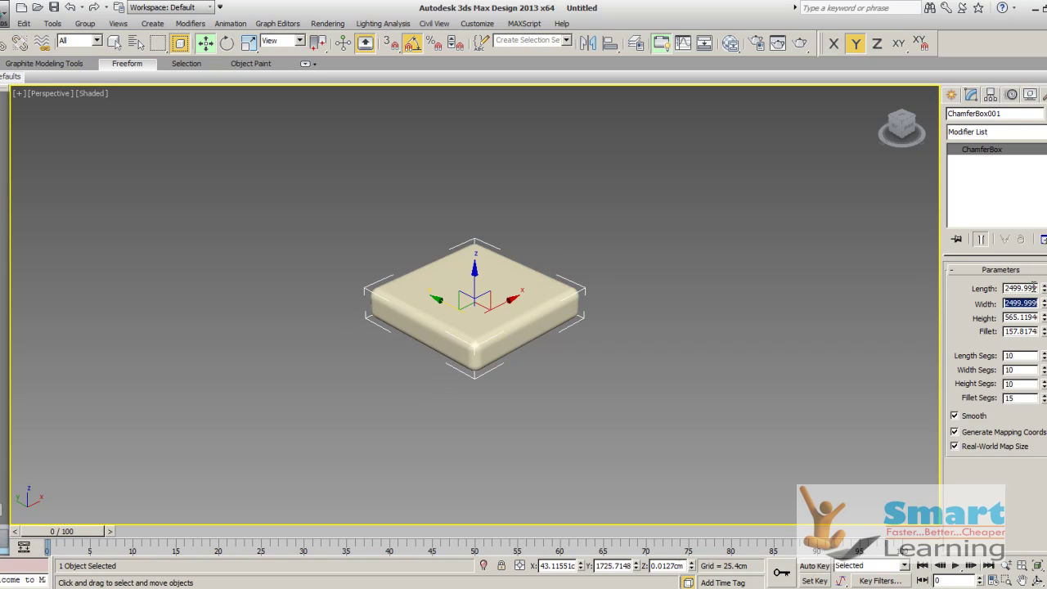
left_click(650, 351)
left_click(195, 574)
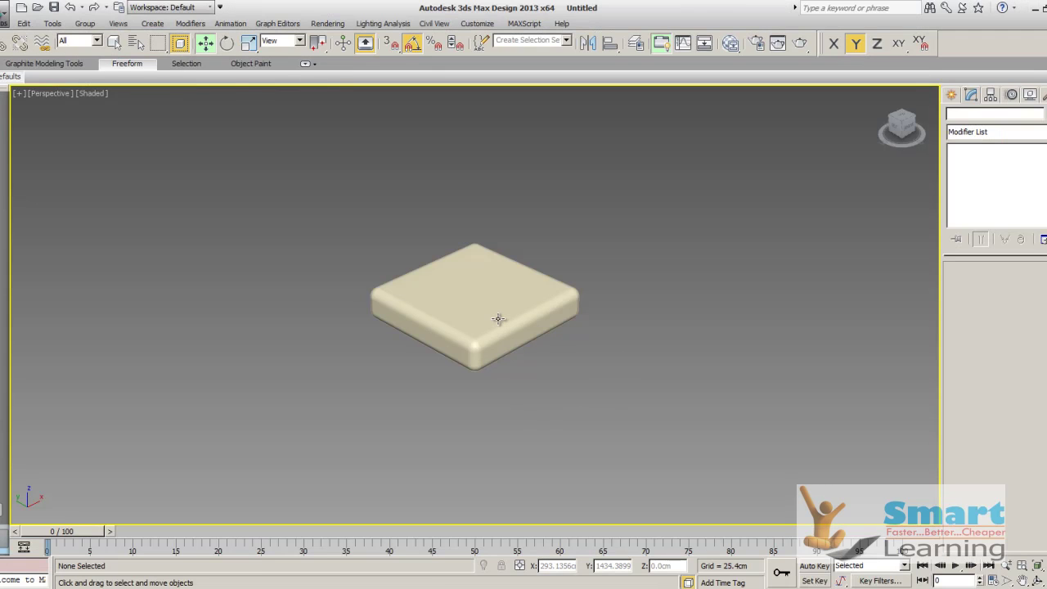
- Set the chamfer box's width to 3000
left_click(499, 317)
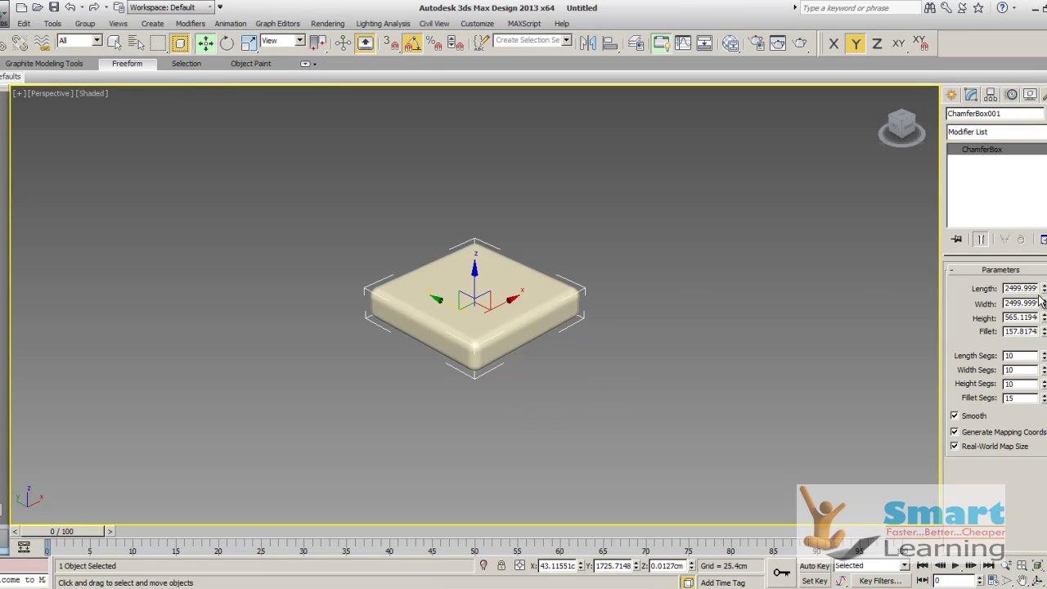
left_click_drag(1042, 303, 1023, 283)
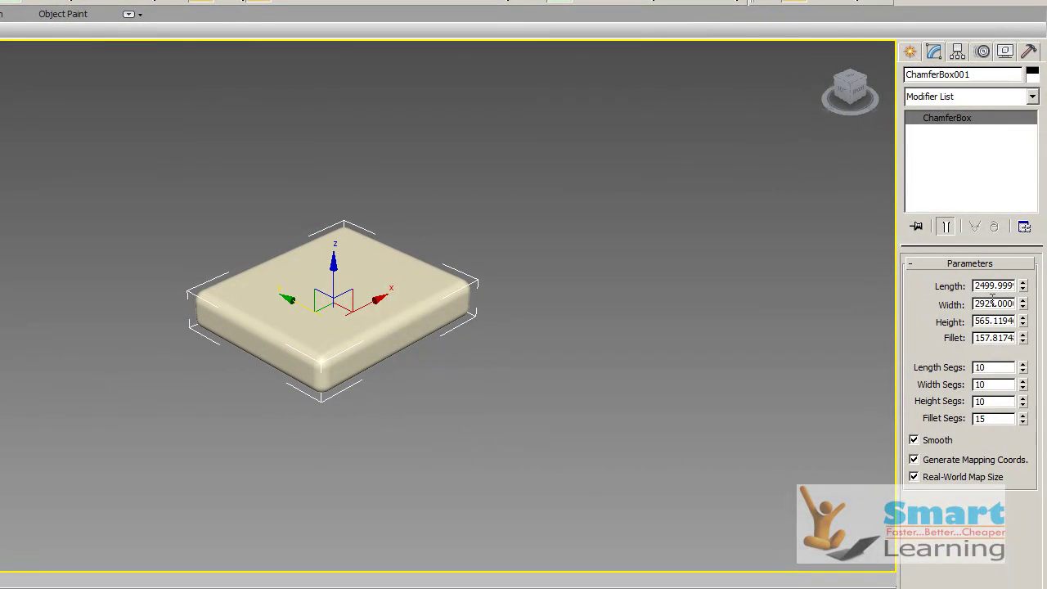
double_click(992, 302)
type("30")
key("Return")
left_click(572, 476)
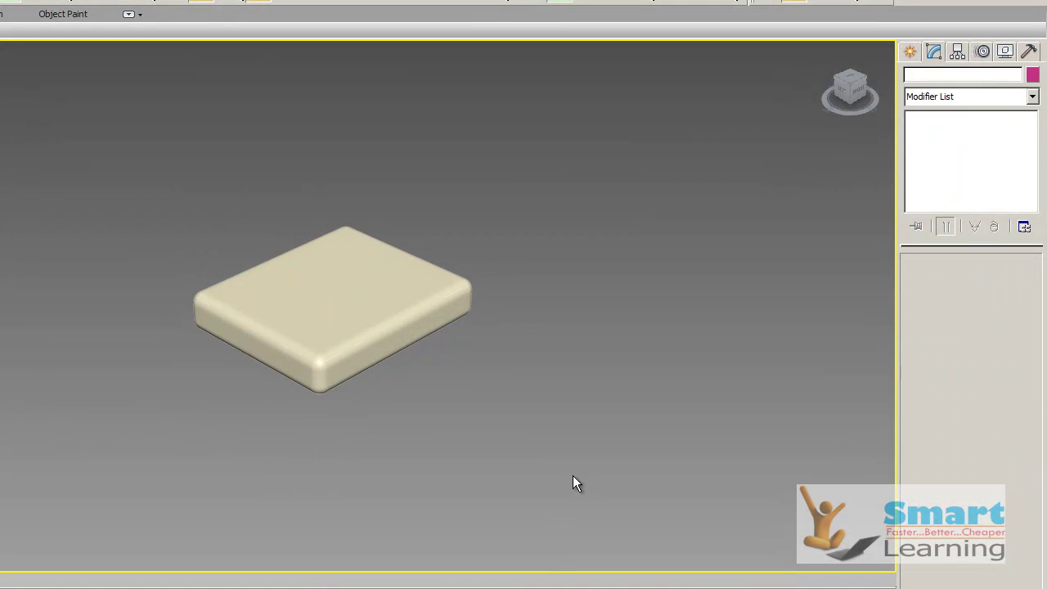
- Clone the chamfer box once as an instance, placed behind the original along the Y axis
left_click(346, 322)
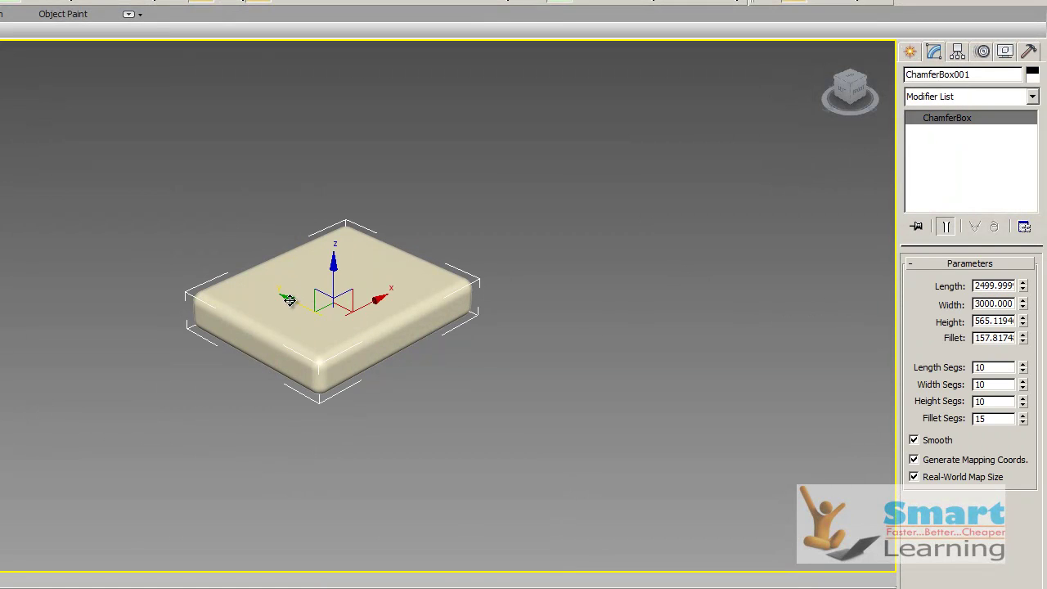
left_click_drag(289, 300, 145, 194, "shift")
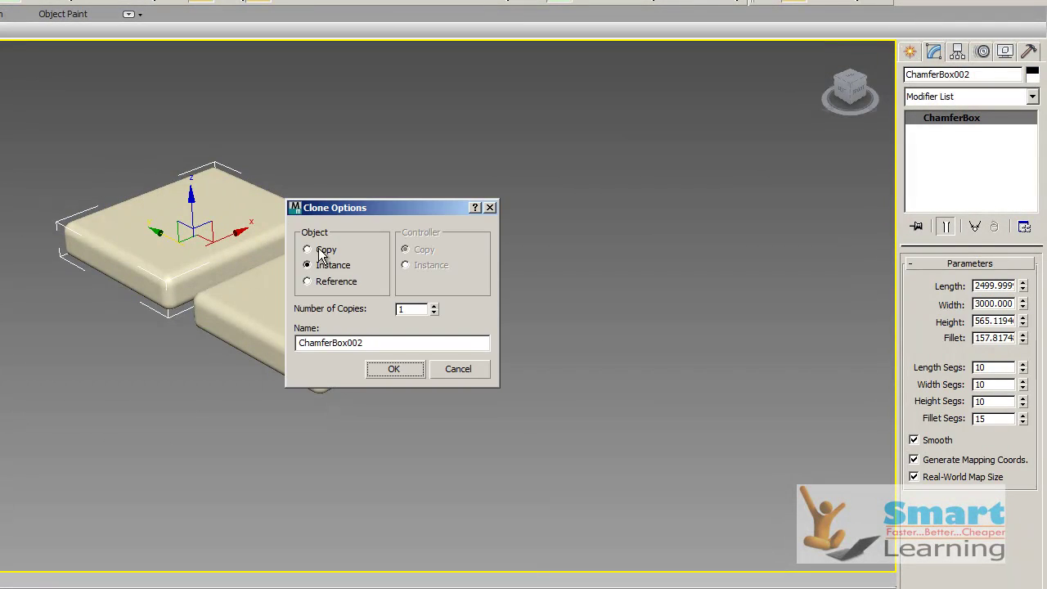
left_click(387, 367)
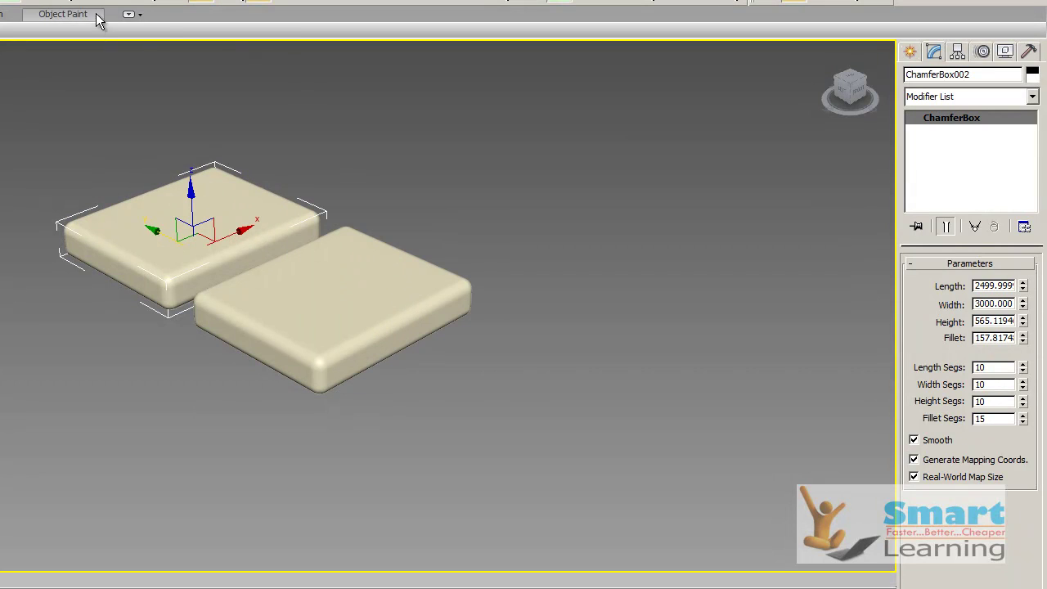
- Rotate the cloned box 90 degrees about the X axis so it stands upright
left_click(40, 2)
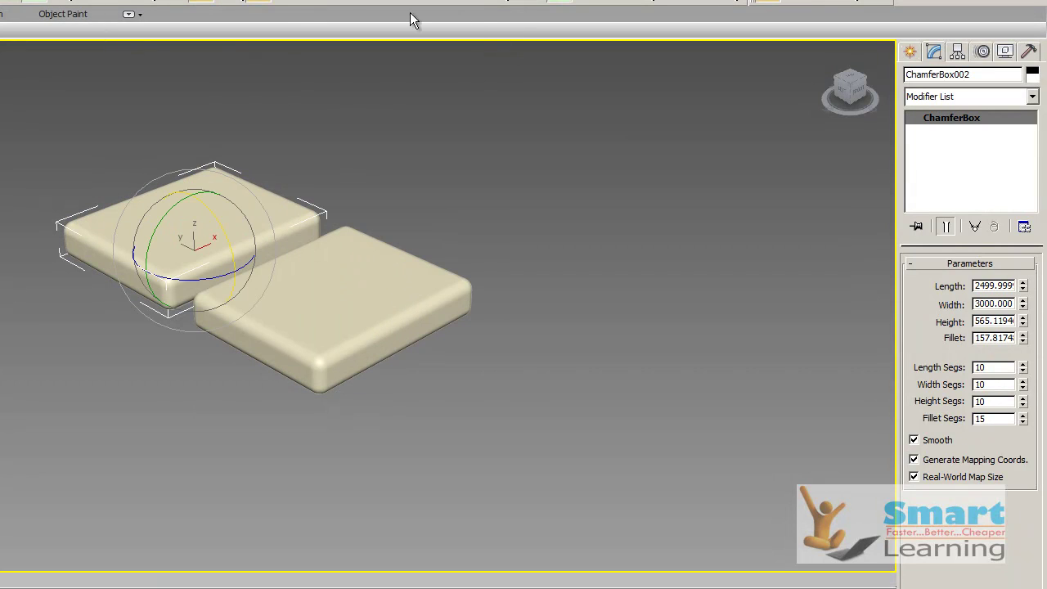
left_click(286, 4)
left_click_drag(211, 211, 216, 214)
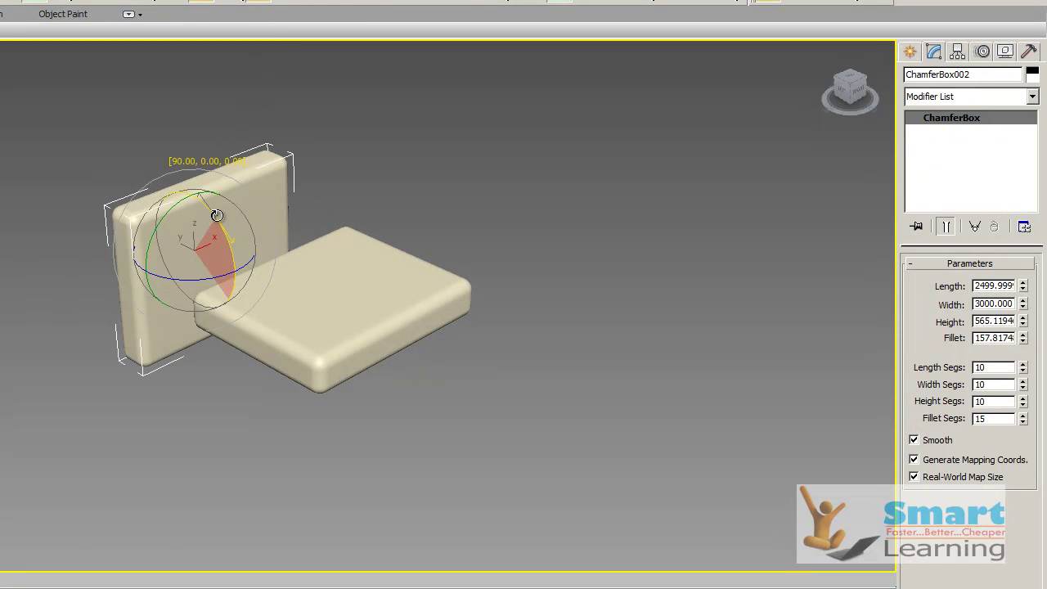
left_click(486, 187)
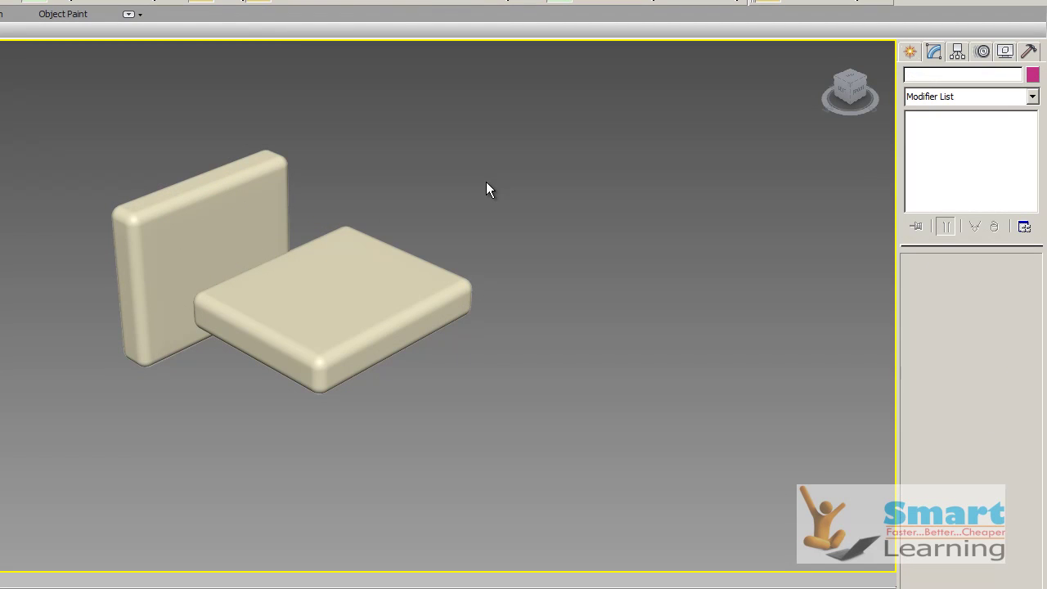
- In the front view, raise the upright box until it sits entirely above the flat box
key("f")
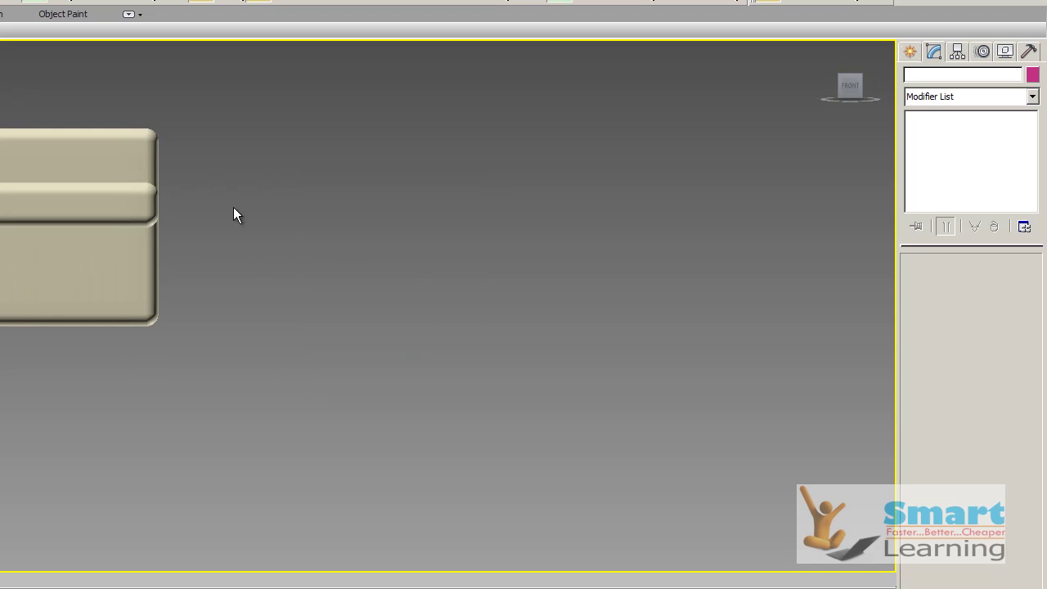
middle_click_drag(396, 239, 522, 366)
left_click(273, 304)
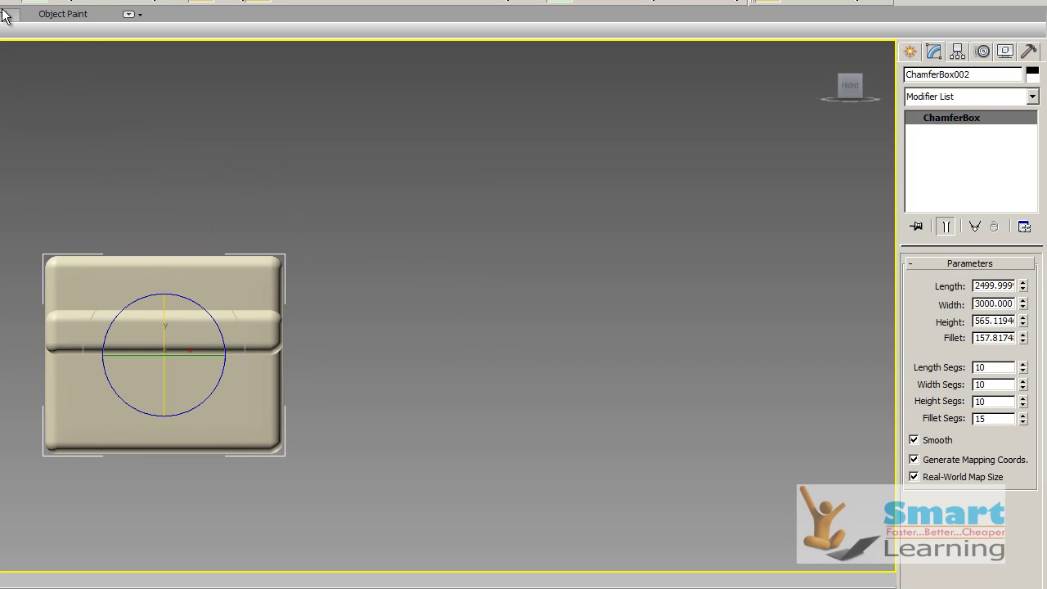
key("w")
left_click_drag(165, 291, 165, 131)
left_click(464, 271)
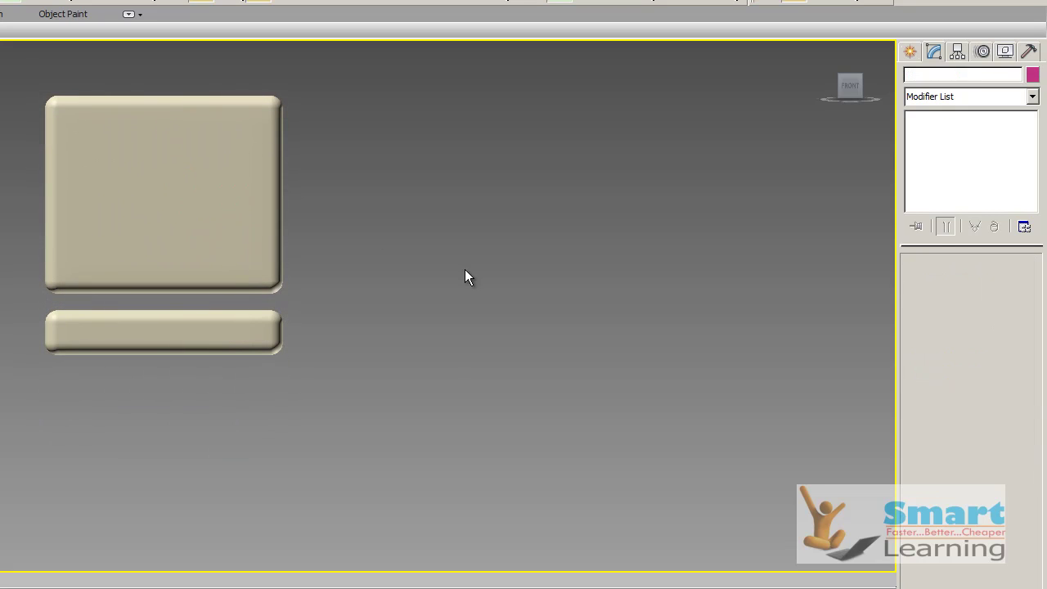
- In the left view, move the upright box horizontally until its front face lines up with the flat box's rear edge
key("l")
middle_click_drag(410, 314, 557, 418)
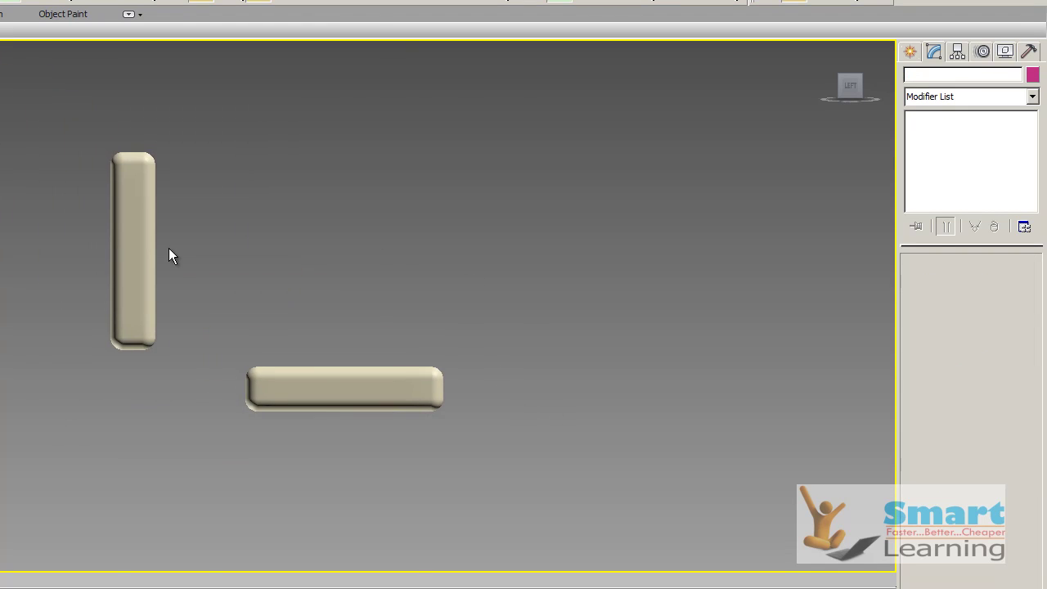
left_click(138, 242)
left_click(199, 255)
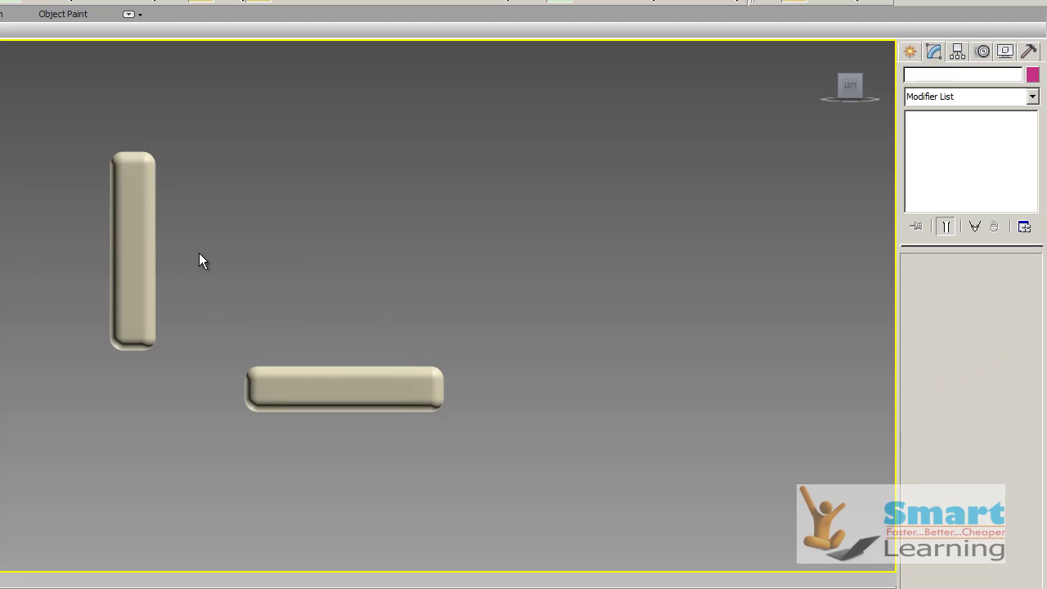
left_click(149, 246)
left_click(170, 260)
left_click(139, 249)
left_click_drag(167, 249, 258, 250)
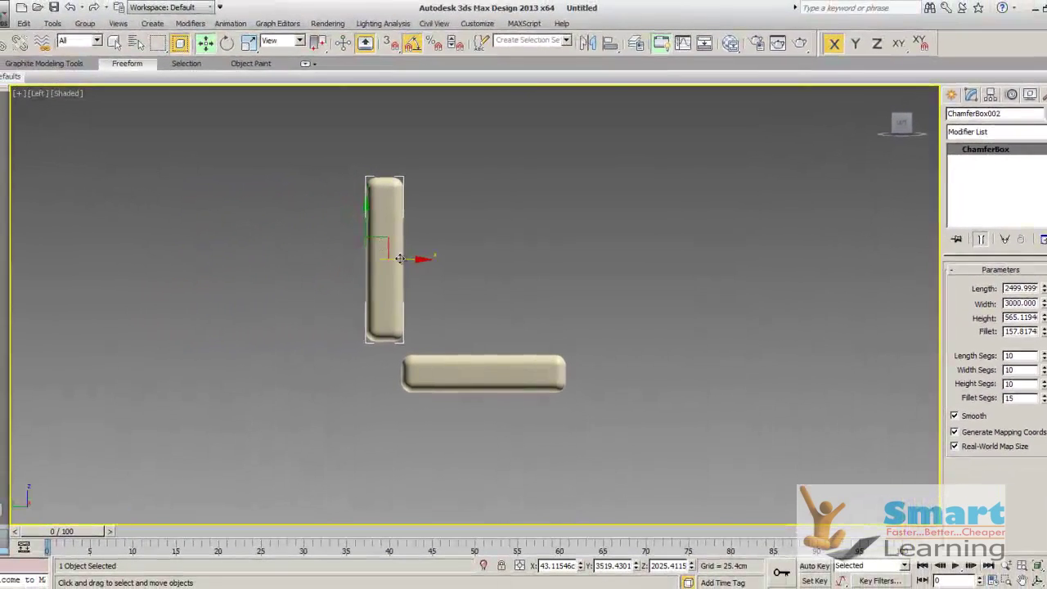
left_click(465, 295)
- Lower the upright box slightly toward the flat box in the left view
scroll(400, 355, "up", 8)
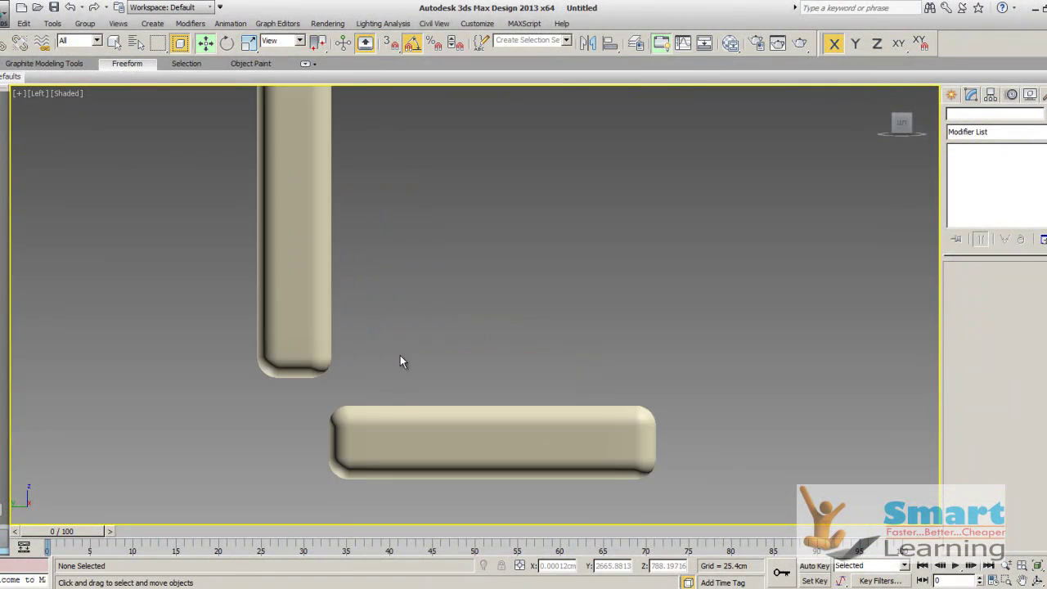
scroll(460, 320, "down", 2)
left_click(382, 286)
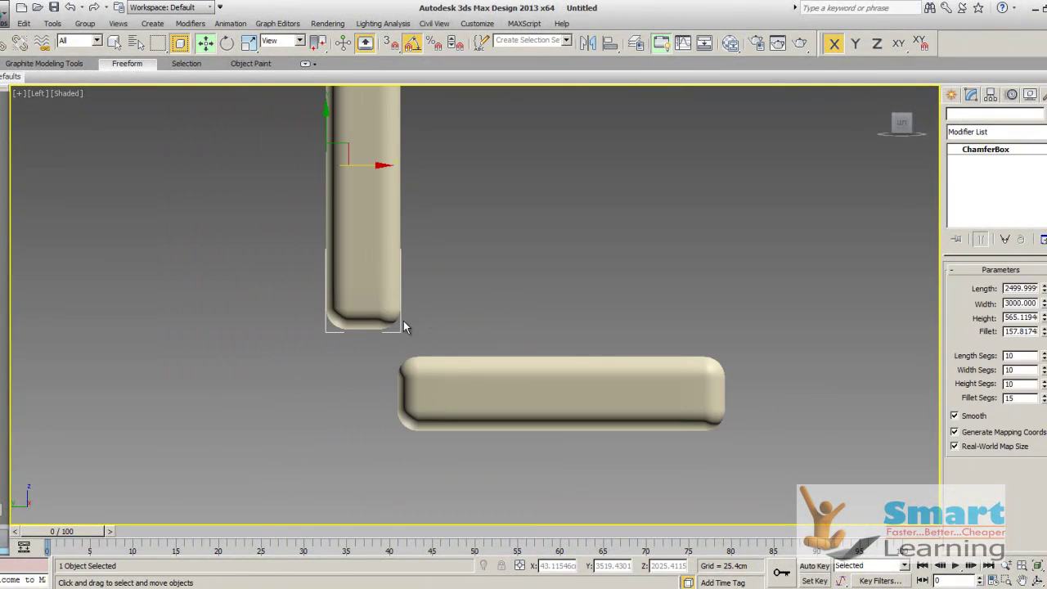
left_click_drag(327, 126, 327, 133)
left_click(536, 234)
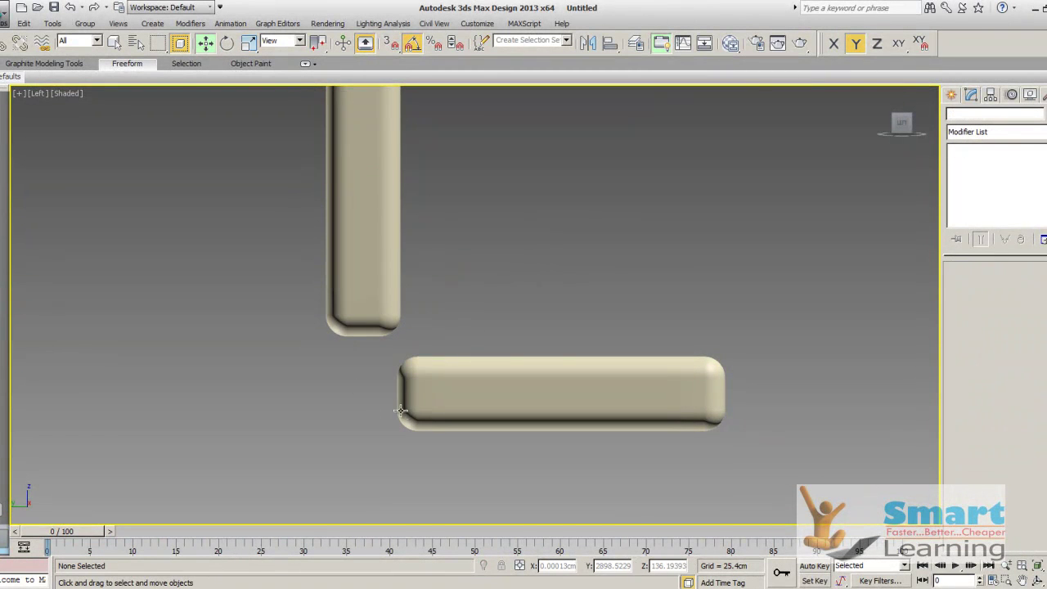
- Shift the flat box slightly forward, away from the upright box, and return to the perspective view
left_click(460, 381)
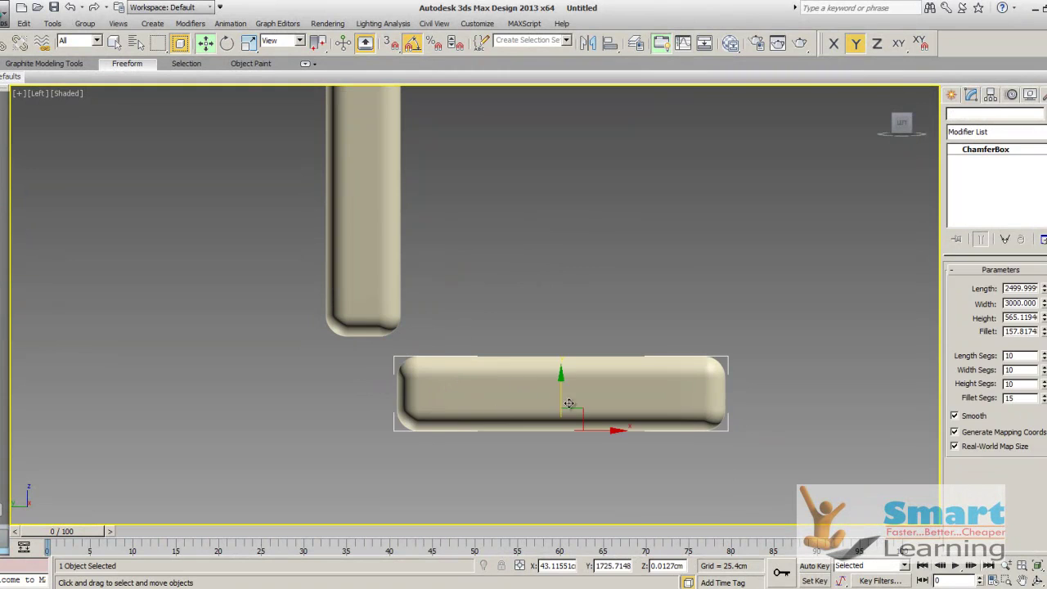
left_click_drag(597, 428, 607, 428)
left_click(621, 265)
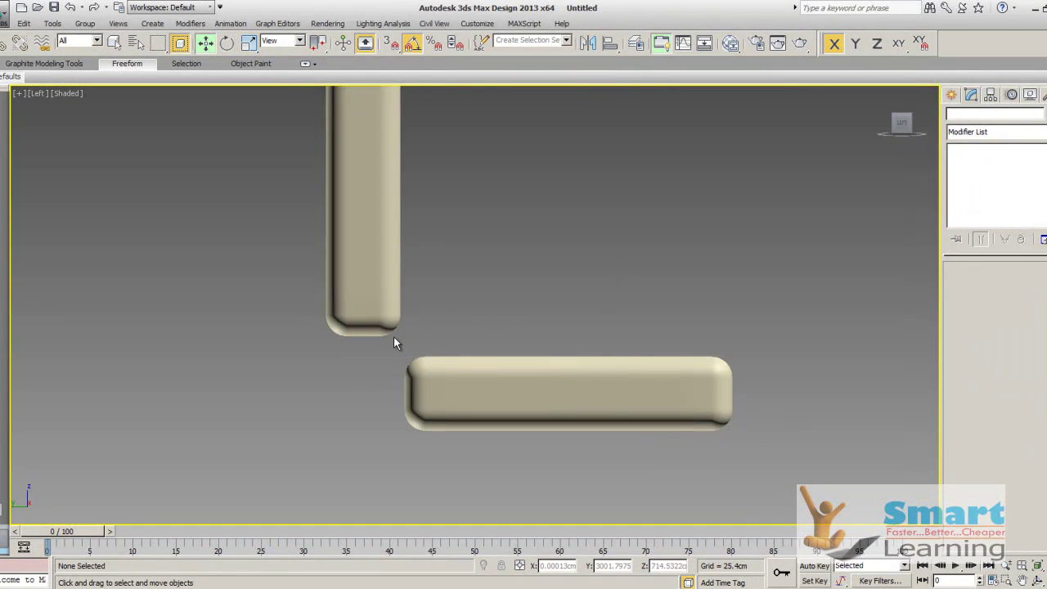
scroll(394, 336, "down", 2)
key("f")
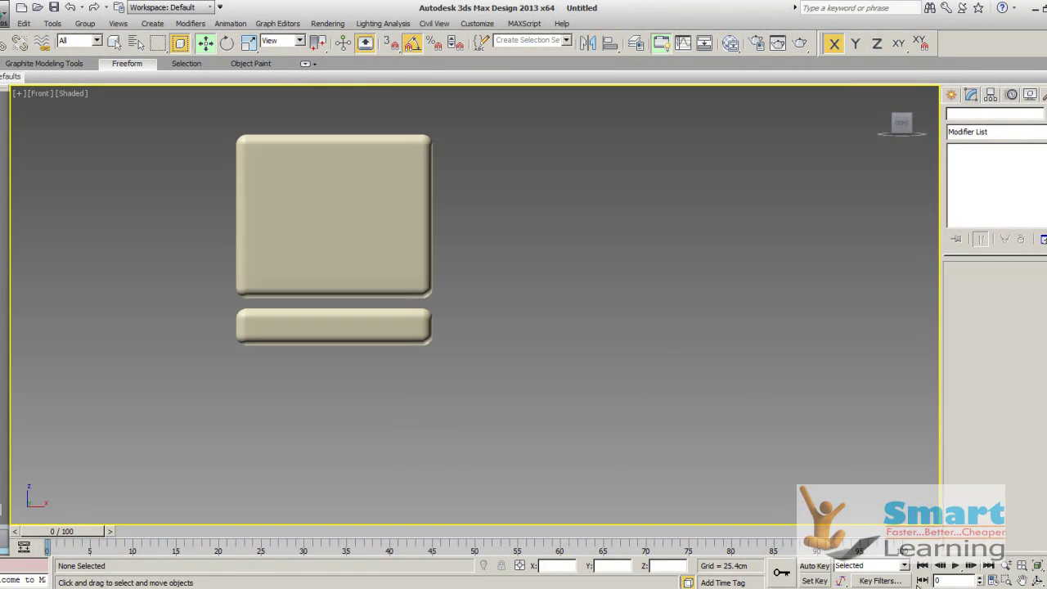
left_click(878, 93)
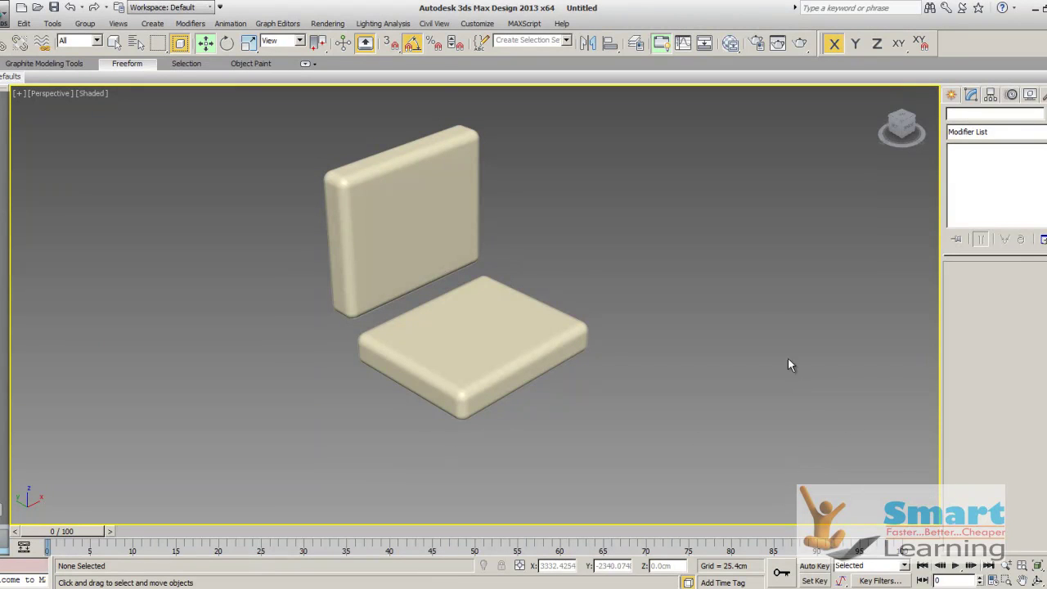
- Create a free Hose primitive about 1473 cm high and 410 cm in diameter, standing beside the flat box
left_click(952, 95)
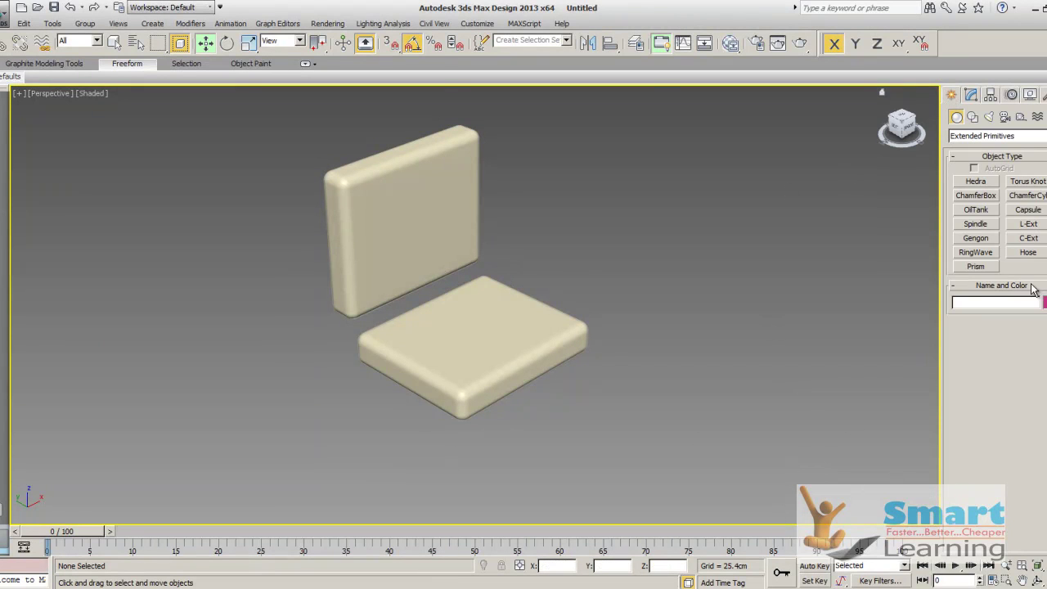
left_click(1028, 253)
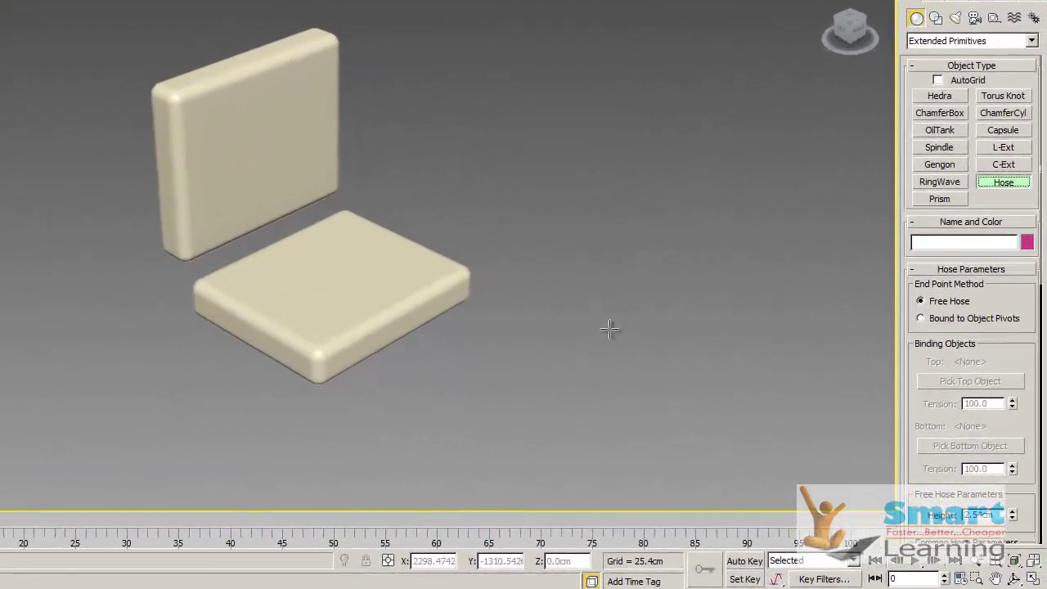
left_click_drag(701, 372, 703, 374)
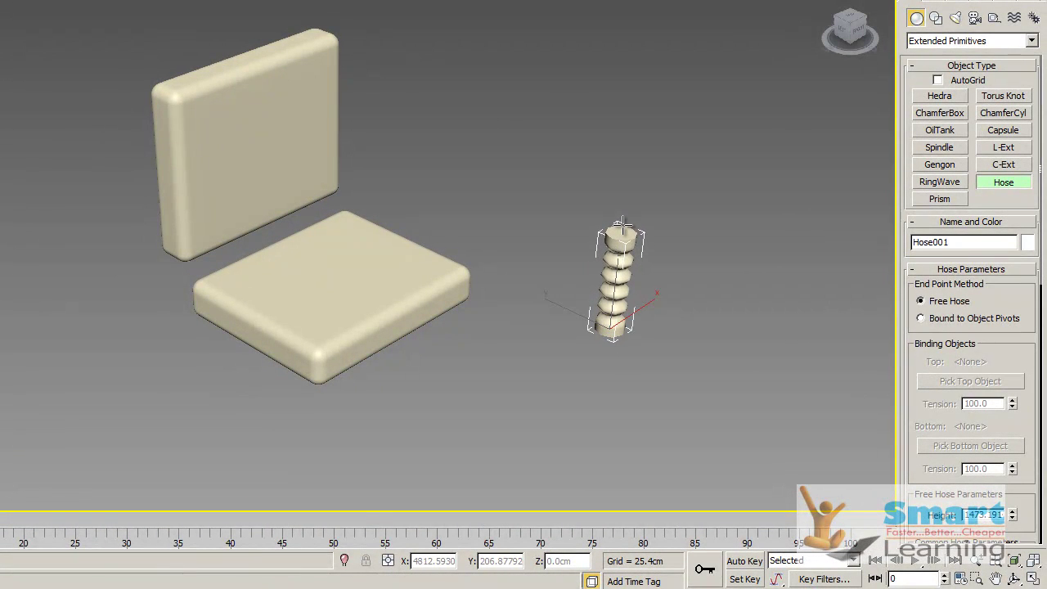
left_click(622, 223)
right_click(722, 241)
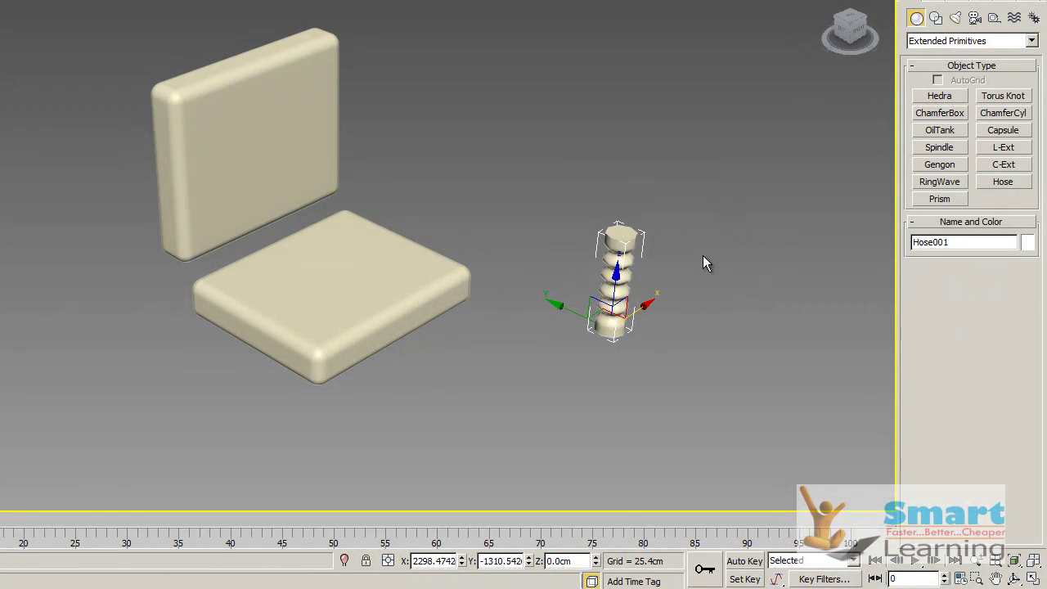
left_click(703, 260)
- Set the hose's flex section to 14 cycles with a diameter of -50%
middle_click_drag(646, 294, 600, 276)
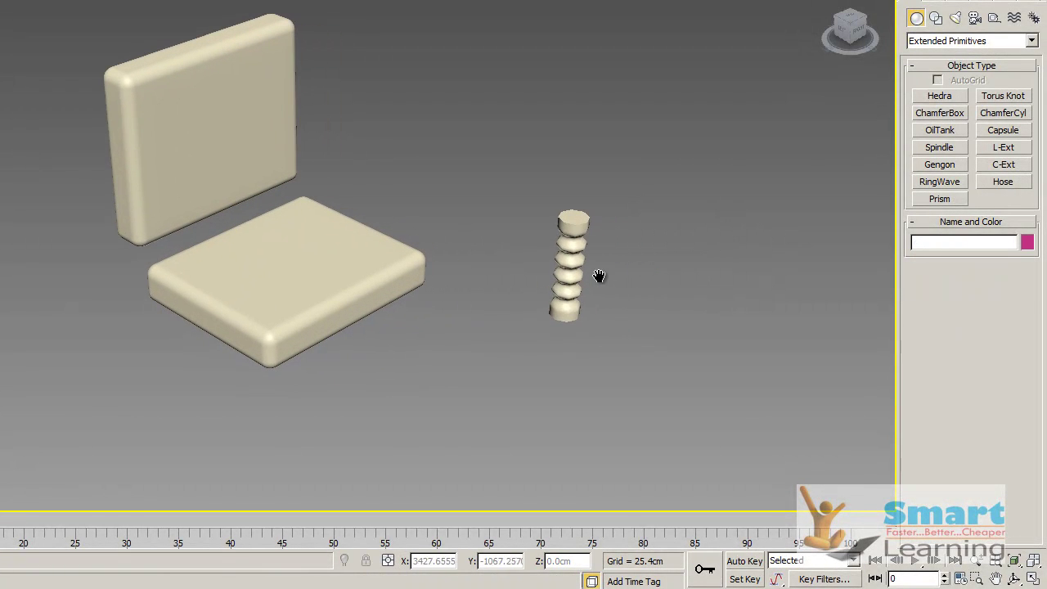
left_click(564, 249)
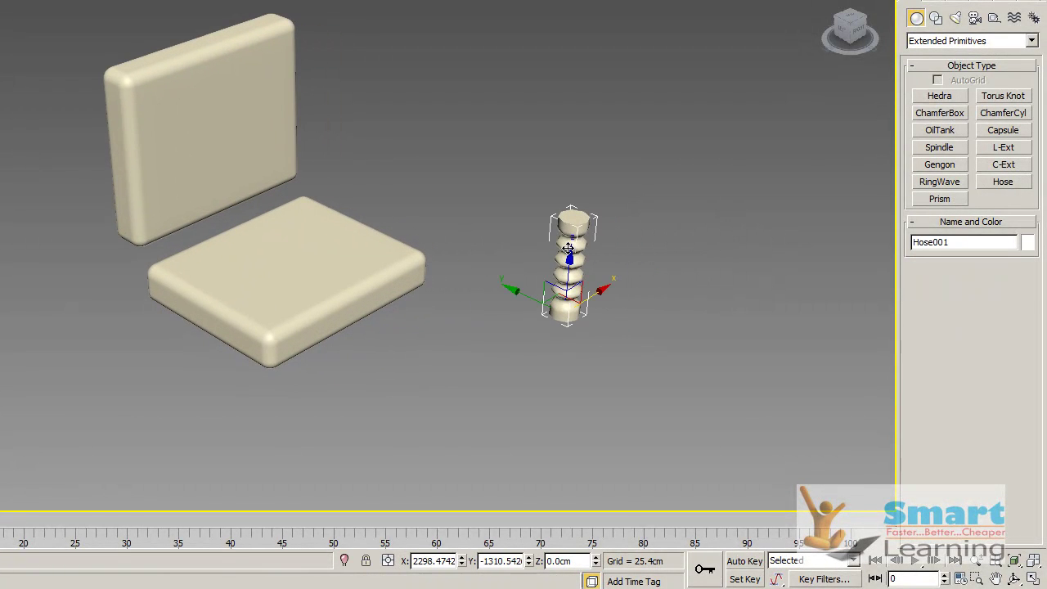
left_click(936, 16)
left_click_drag(916, 350, 892, 145)
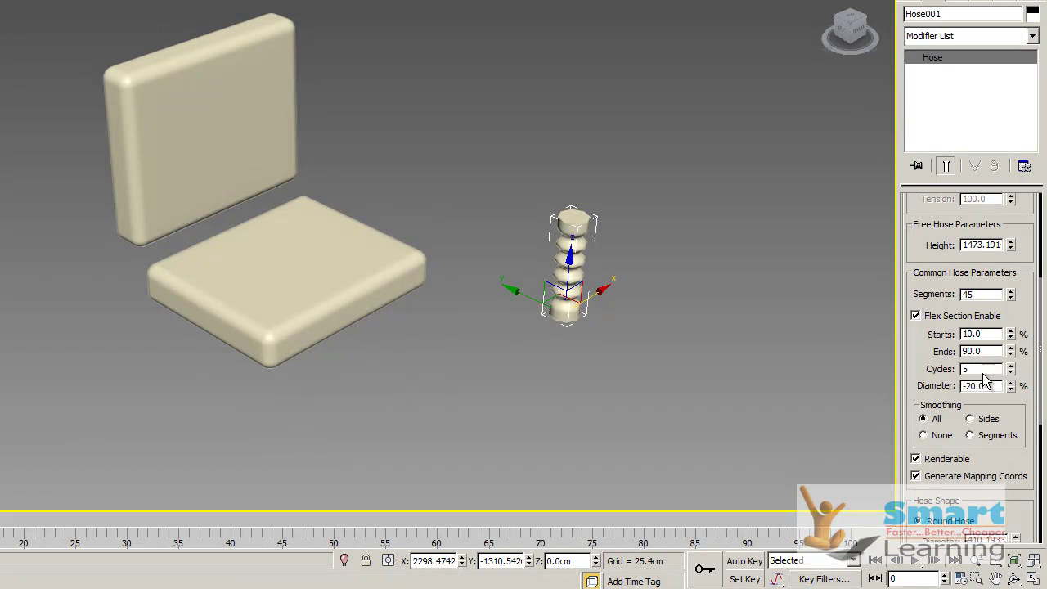
left_click_drag(1012, 373, 1011, 405)
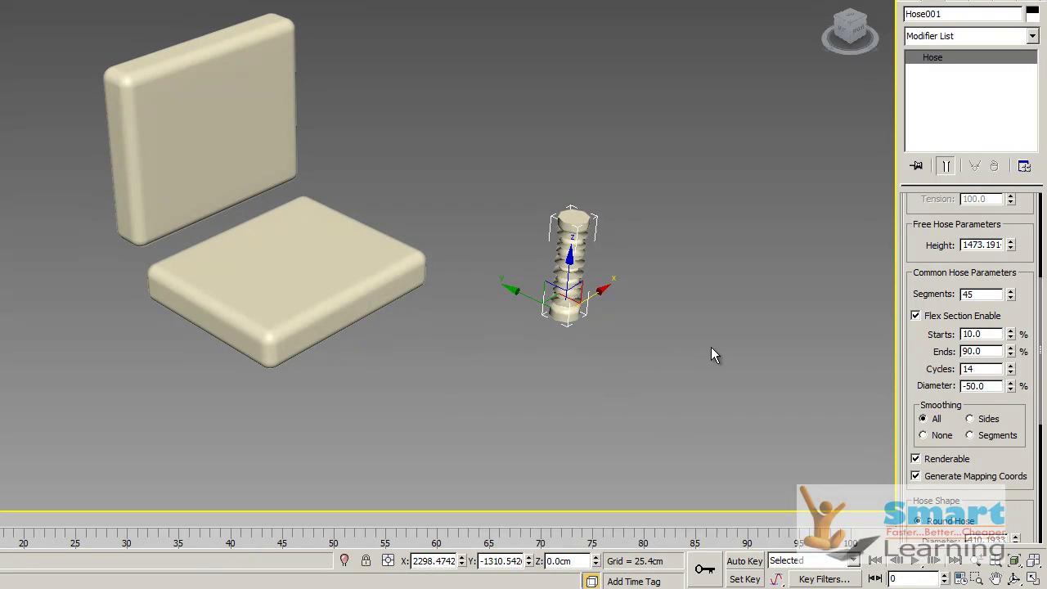
- Set the round hose's number of sides to 30
scroll(924, 442, "down", 5)
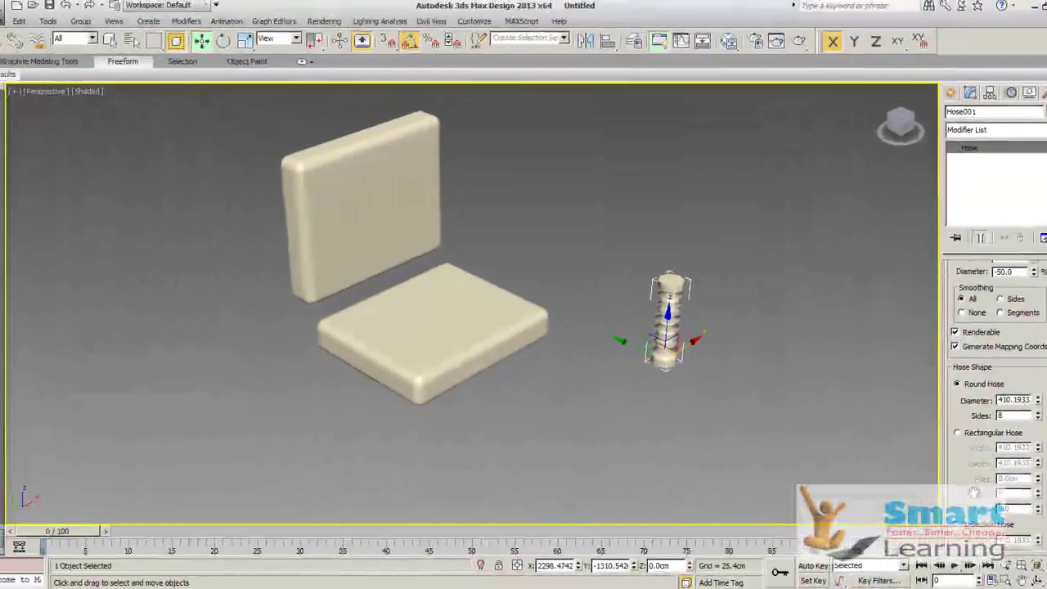
scroll(973, 436, "up", 3)
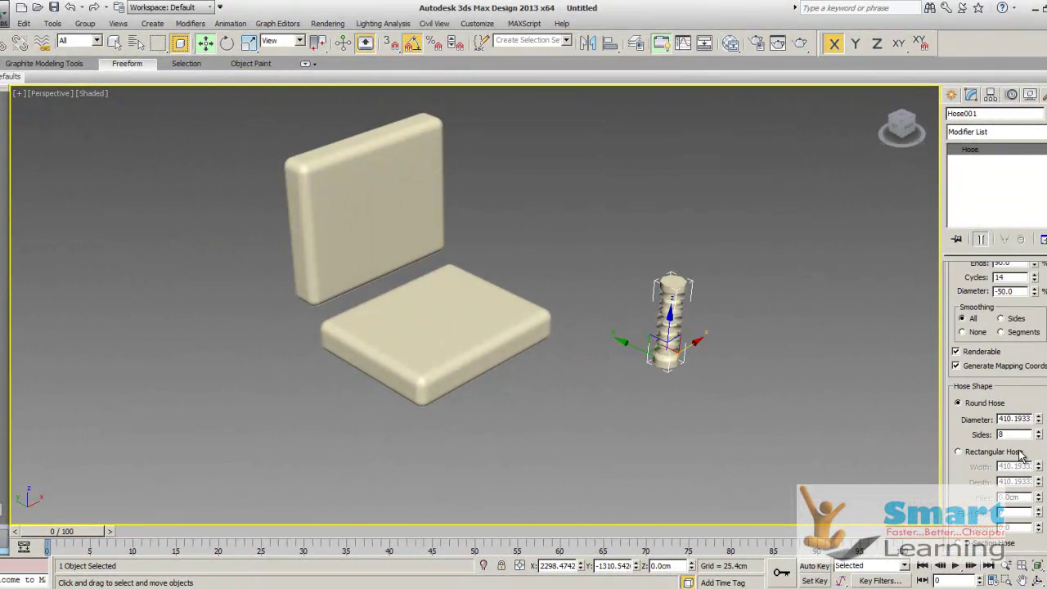
left_click_drag(1038, 440, 1038, 424)
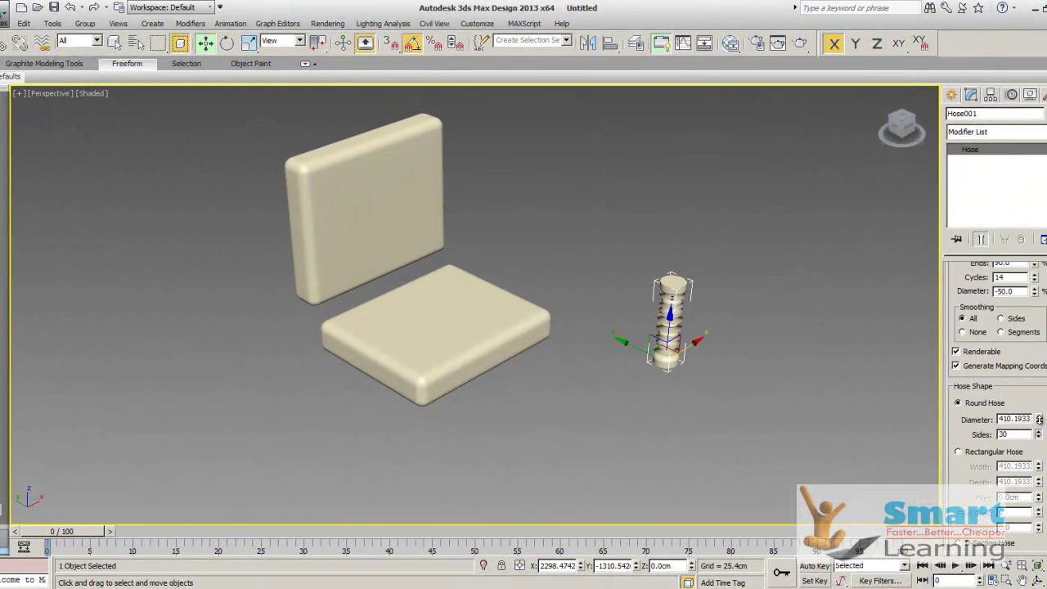
left_click(864, 415)
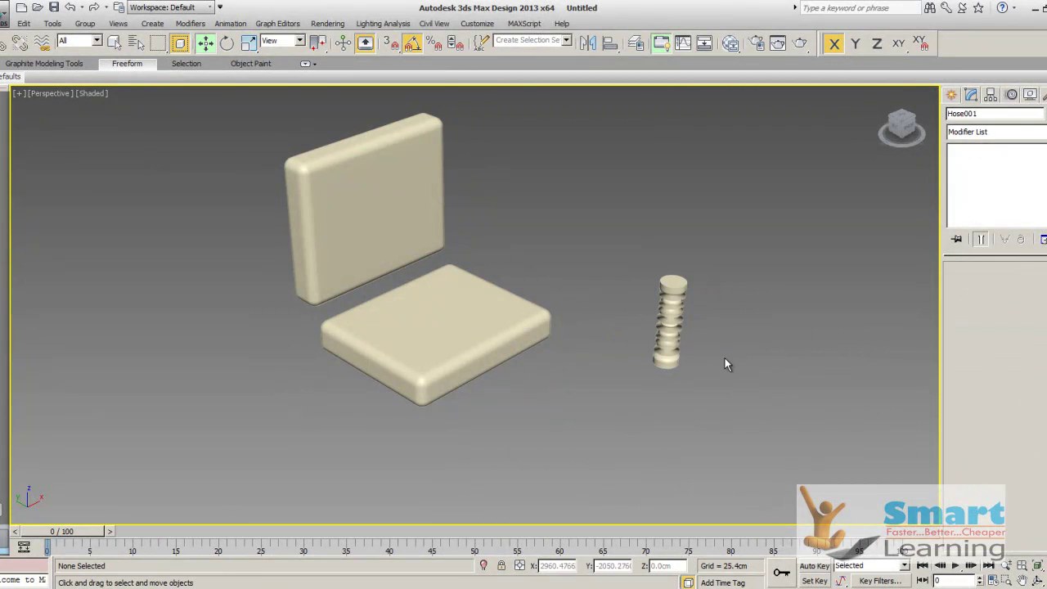
- Apply a Bend modifier to the hose and bend it 123.5 degrees along the Z axis
scroll(690, 322, "up", 4)
scroll(749, 356, "down", 2)
middle_click_drag(749, 356, 687, 345)
left_click(704, 320)
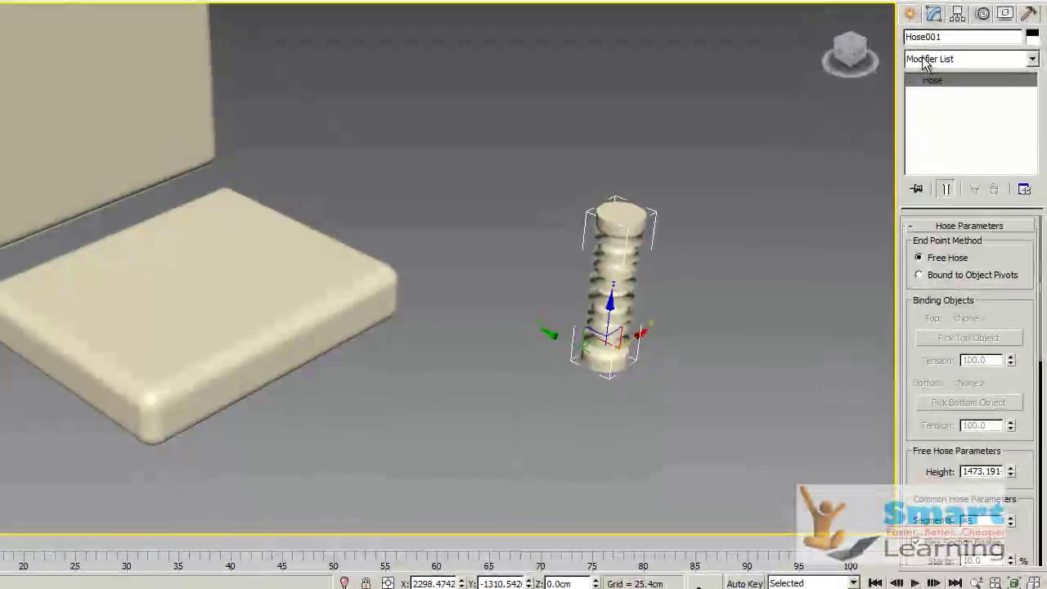
left_click(940, 88)
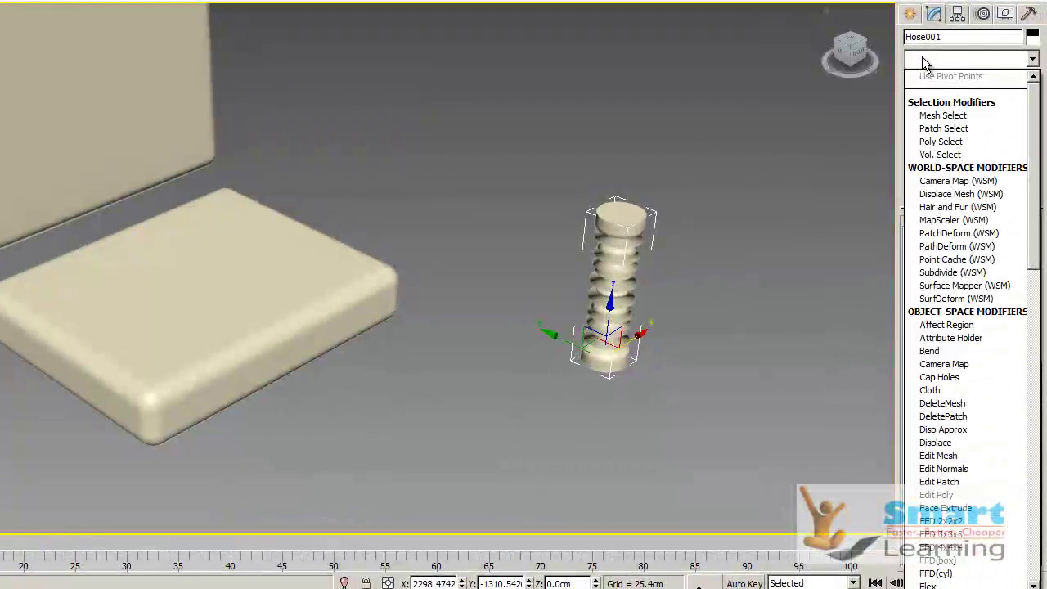
key("b")
left_click(929, 77)
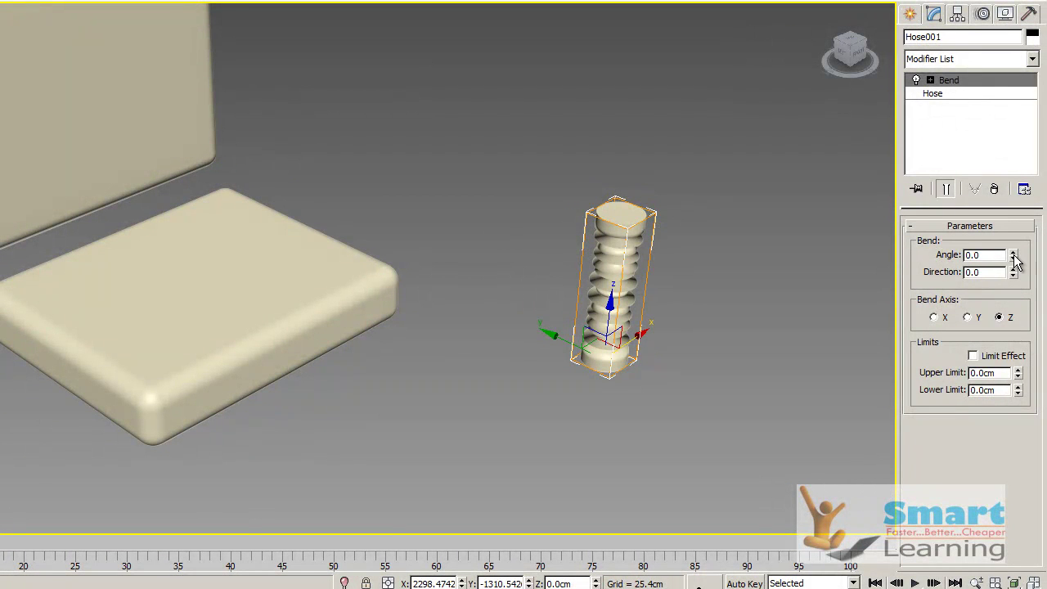
left_click_drag(1013, 257, 993, 72)
left_click(739, 386)
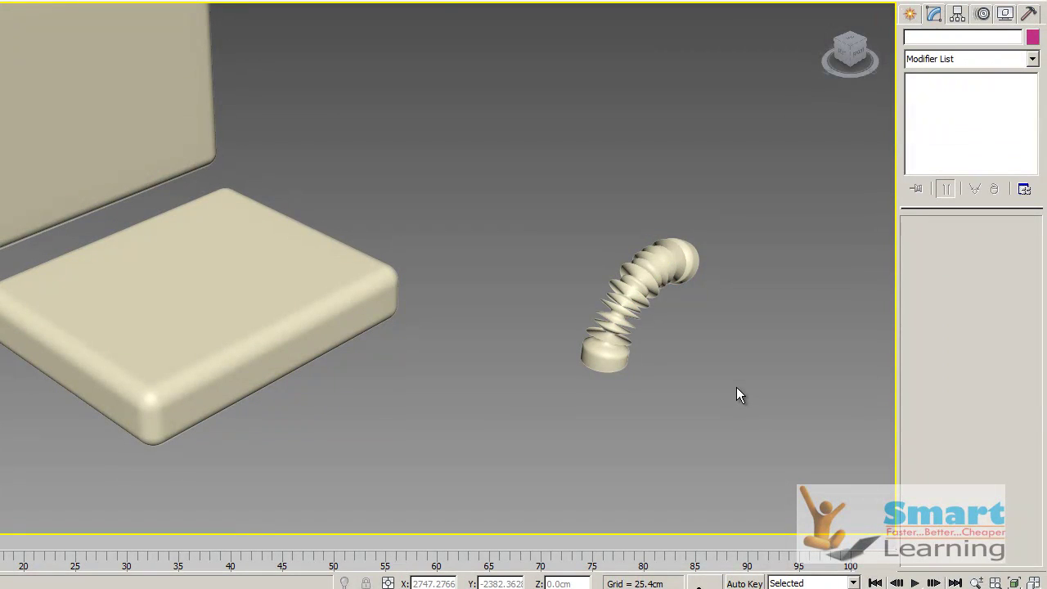
- Rotate the bent hose 90 degrees counterclockwise in the front view so its free end curves upward
key("f")
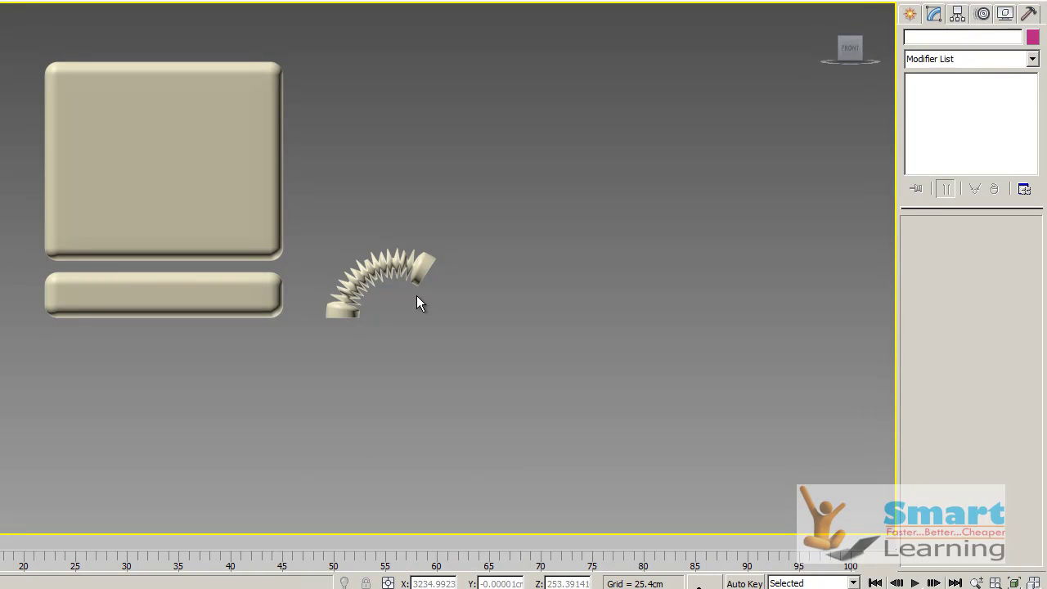
scroll(409, 281, "up", 2)
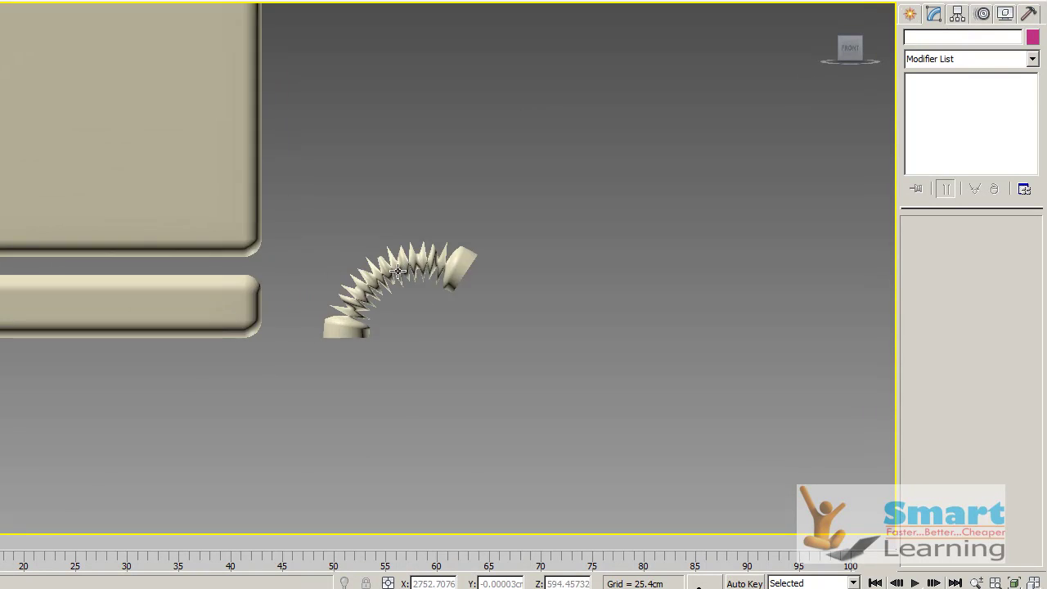
left_click(384, 277)
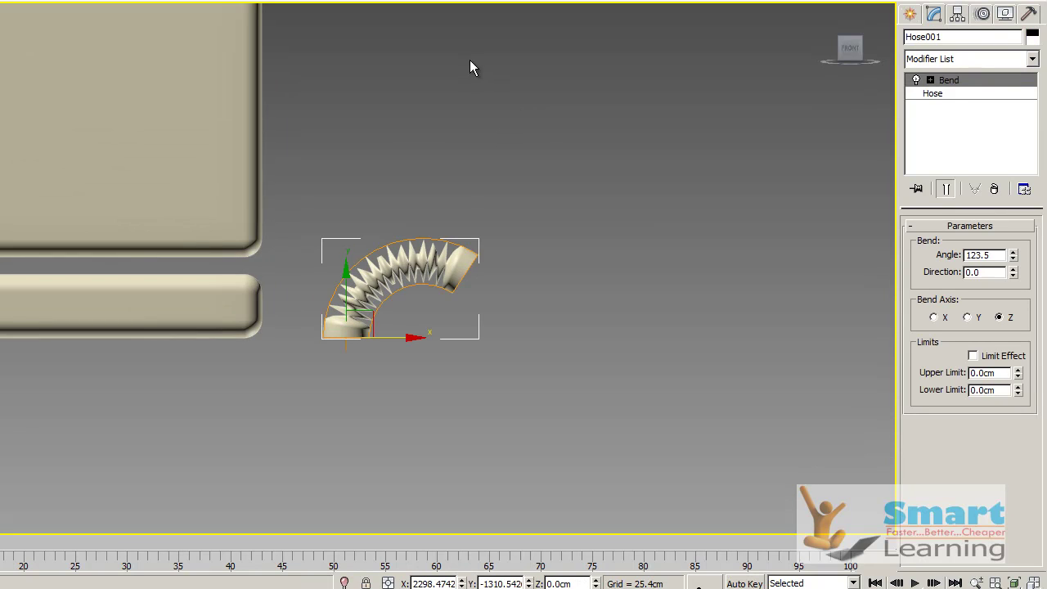
key("e")
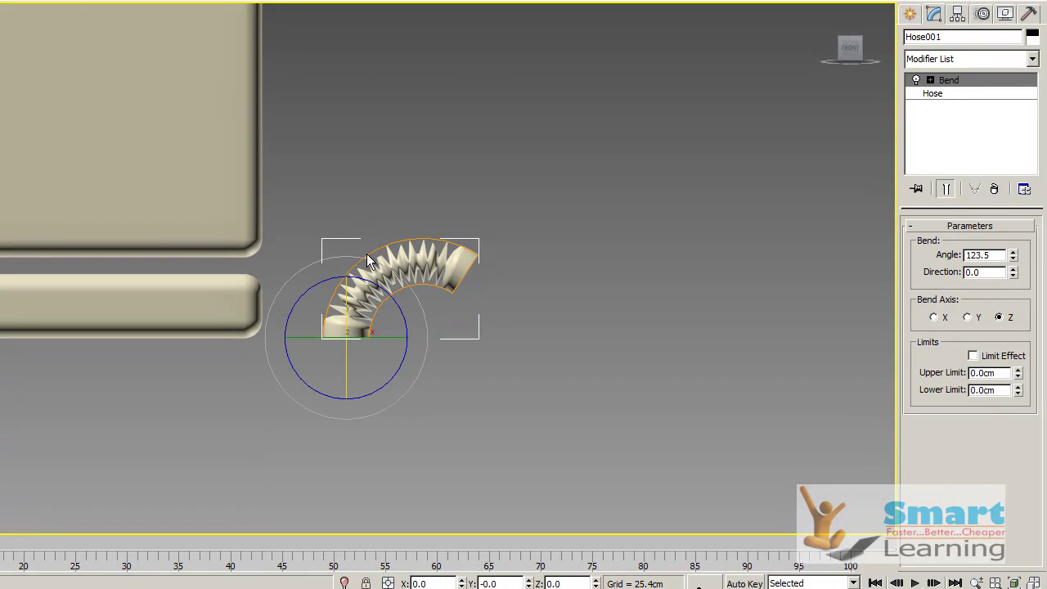
left_click_drag(325, 279, 328, 343)
left_click(454, 244)
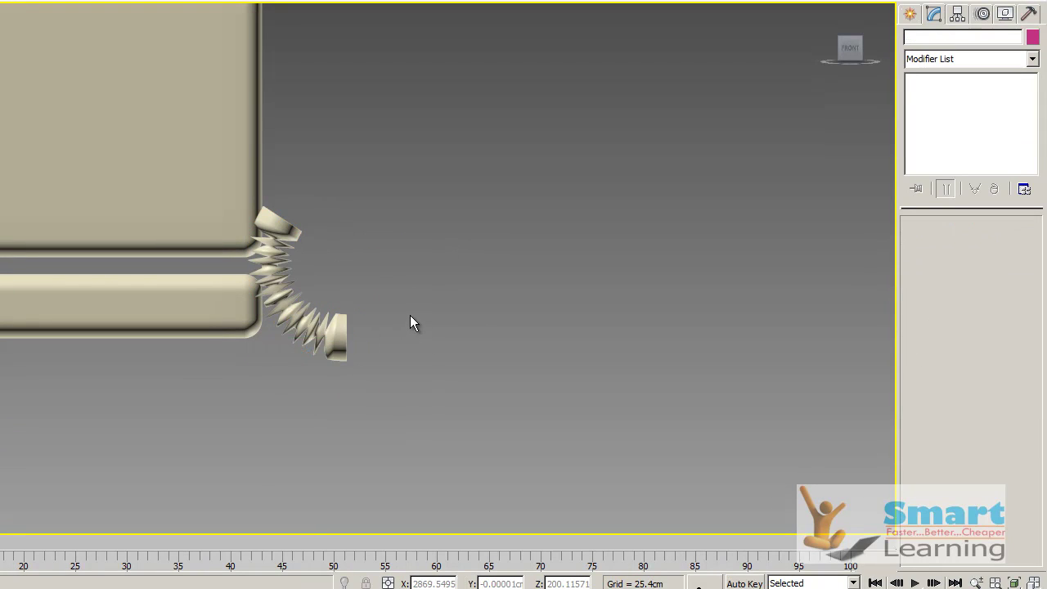
- In the left view, turn the hose 90 degrees about its vertical axis and move it into the corner between the two boxes
key("l")
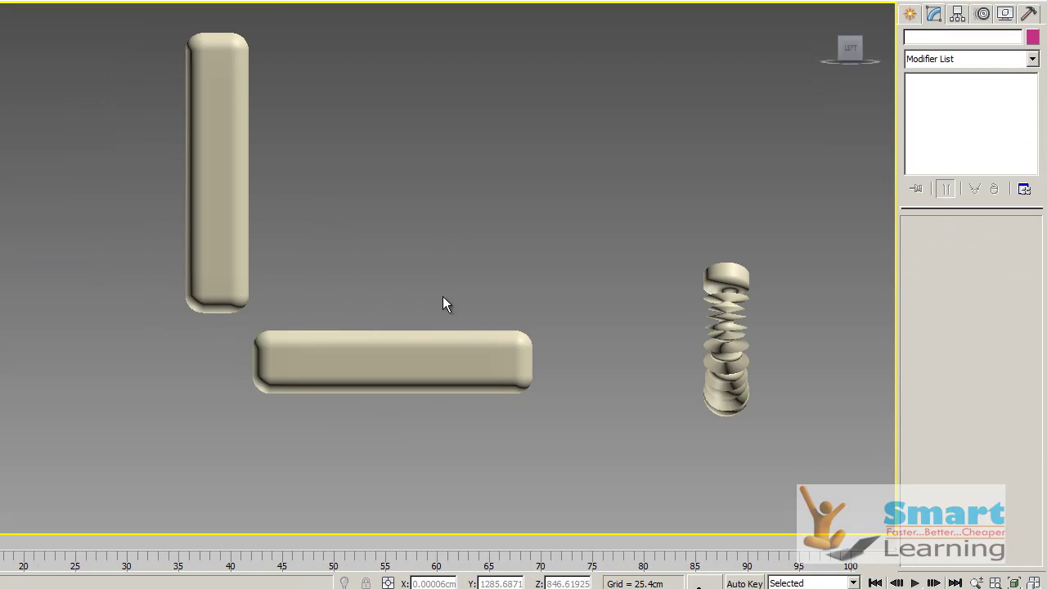
middle_click_drag(516, 270, 477, 220)
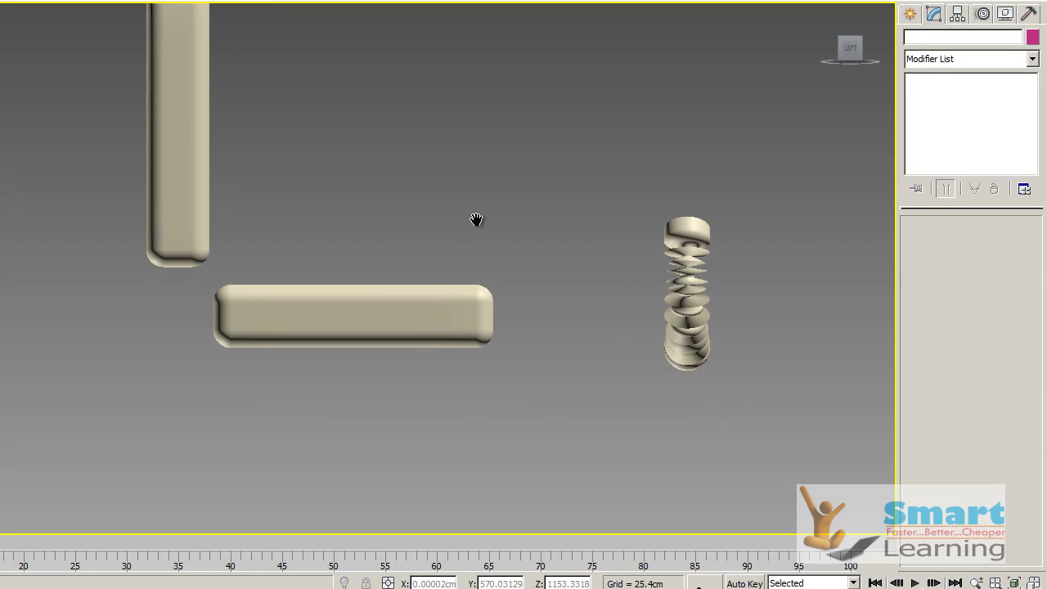
left_click(667, 319)
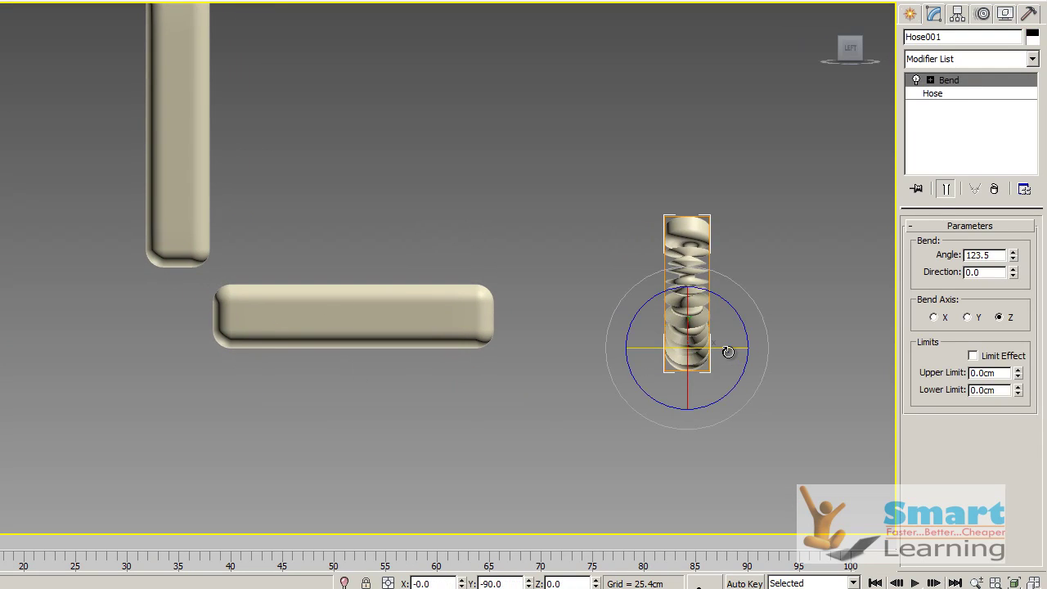
left_click(572, 444)
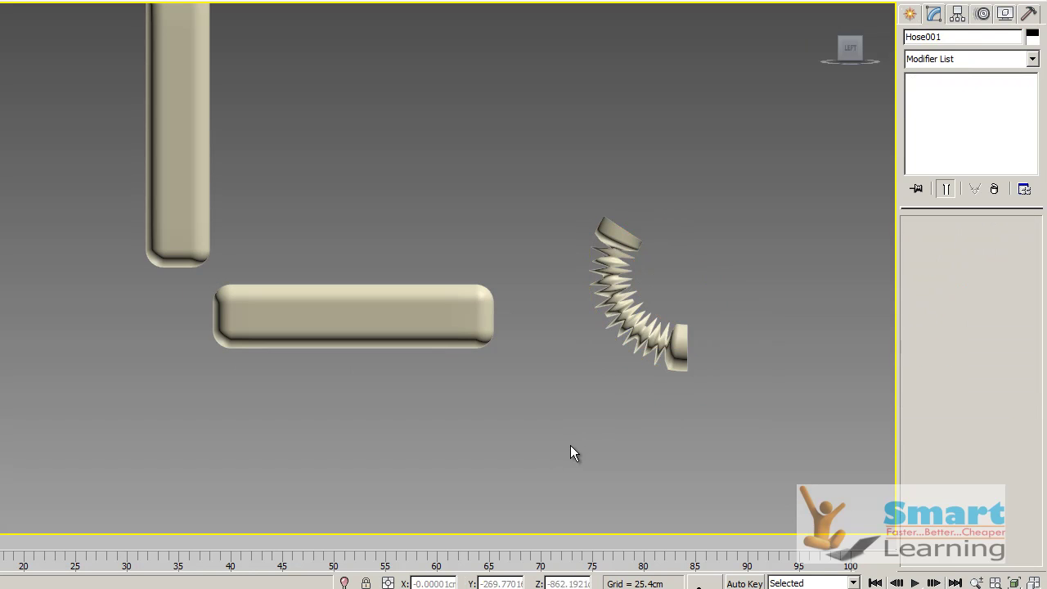
left_click(619, 329)
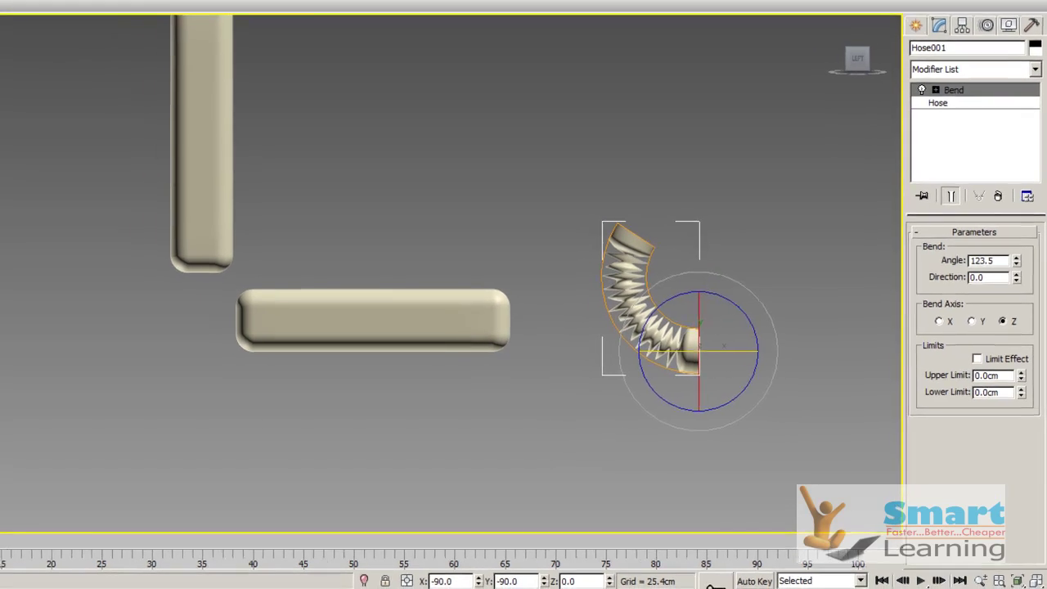
key("w")
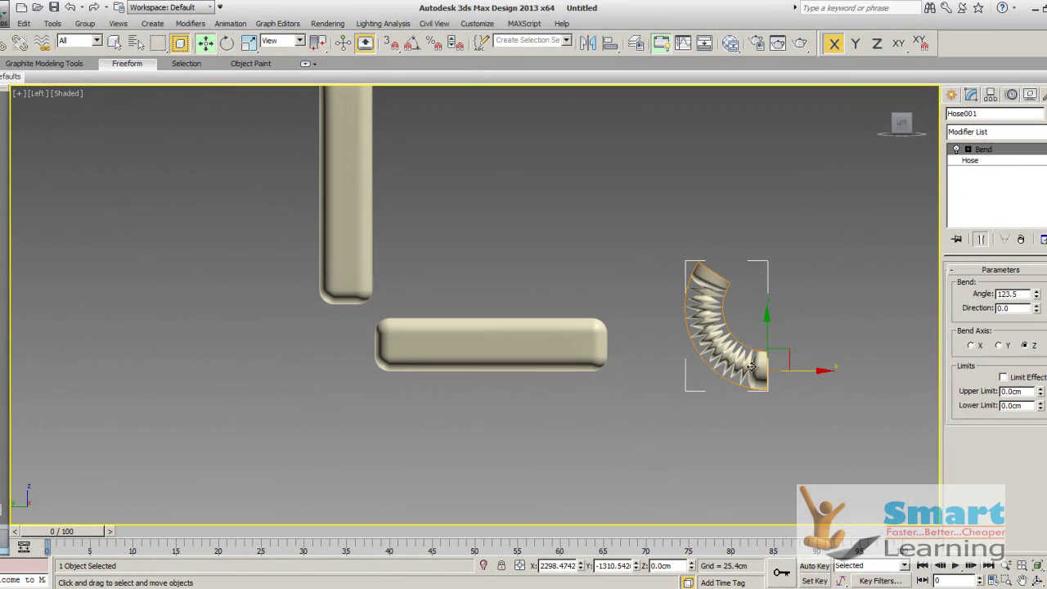
left_click_drag(797, 373, 435, 355)
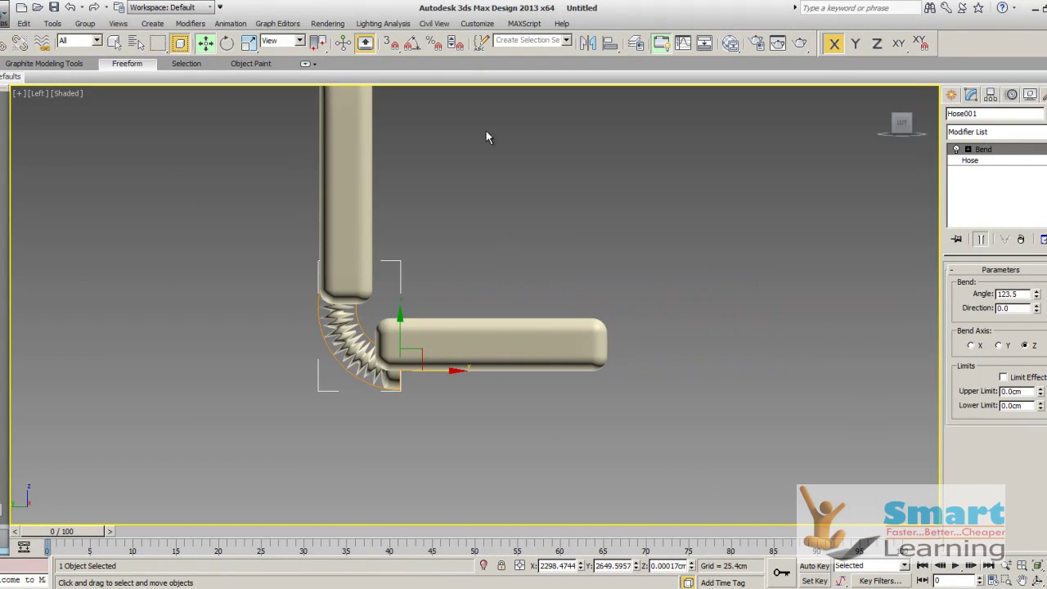
- Scale the hose uniformly to about 67% and shift it backward, clear of the flat box
left_click(248, 42)
left_click_drag(409, 359, 422, 393)
left_click(204, 42)
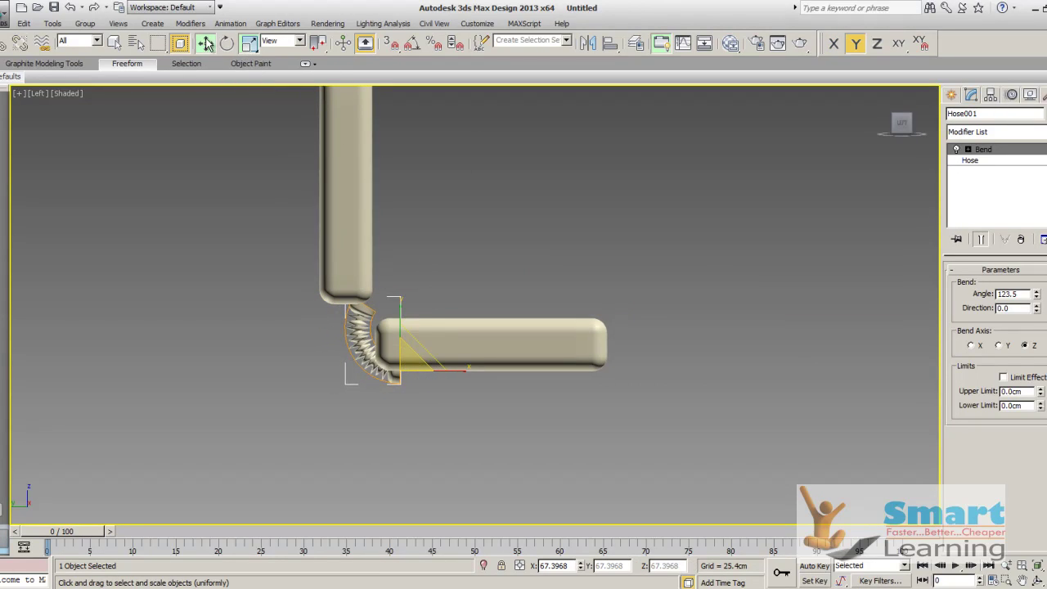
mouse_move(363, 360)
left_mouse_down()
mouse_move(351, 361)
mouse_move(373, 386)
mouse_move(416, 372)
mouse_move(380, 371)
left_mouse_up()
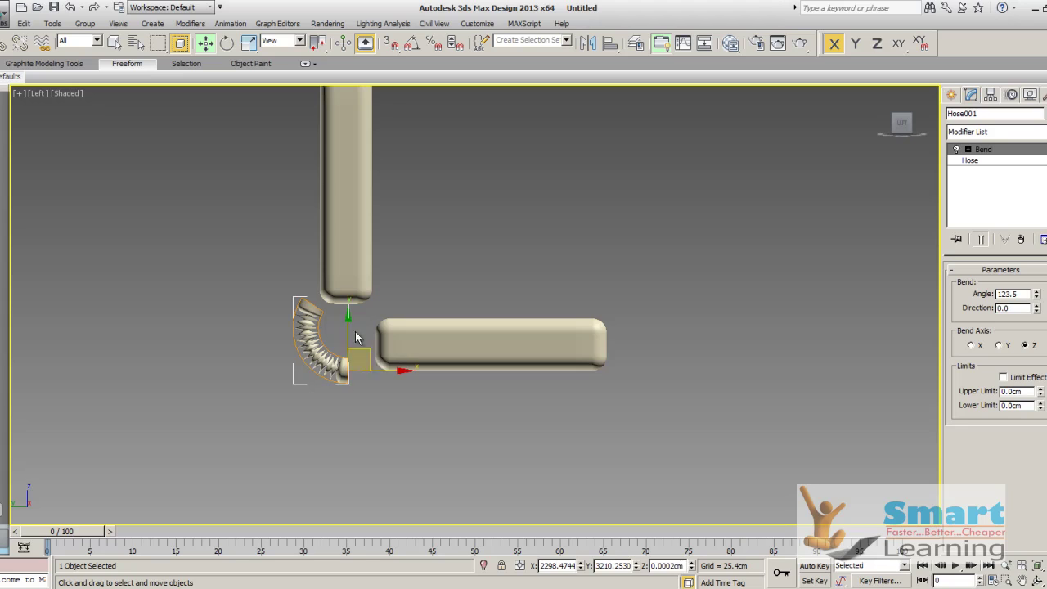
- Shift the Bend modifier's center slightly backward, away from the flat box, and return to the modifier's main level
left_click(968, 149)
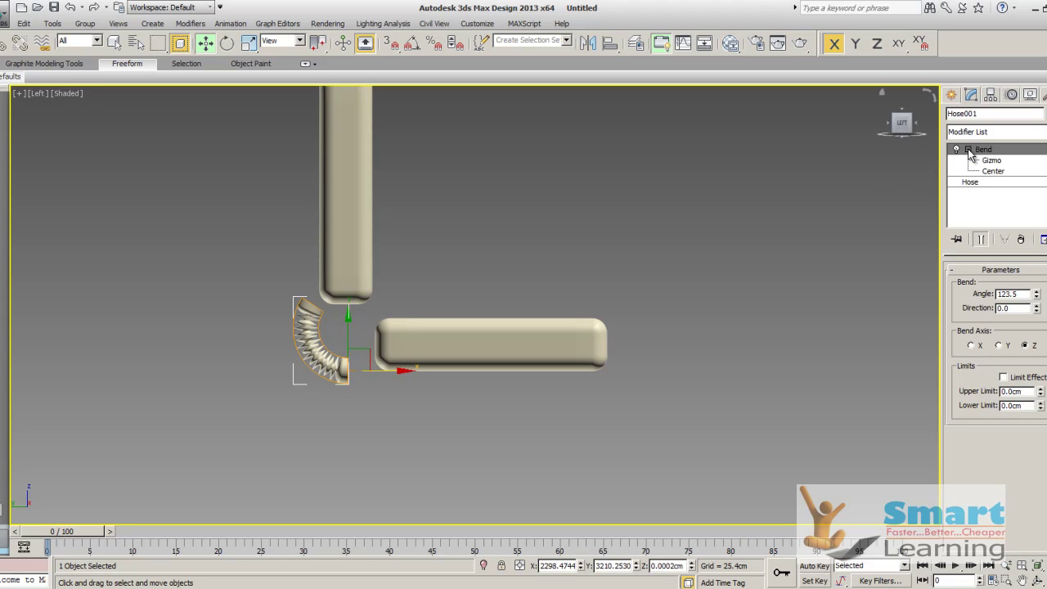
left_click(994, 171)
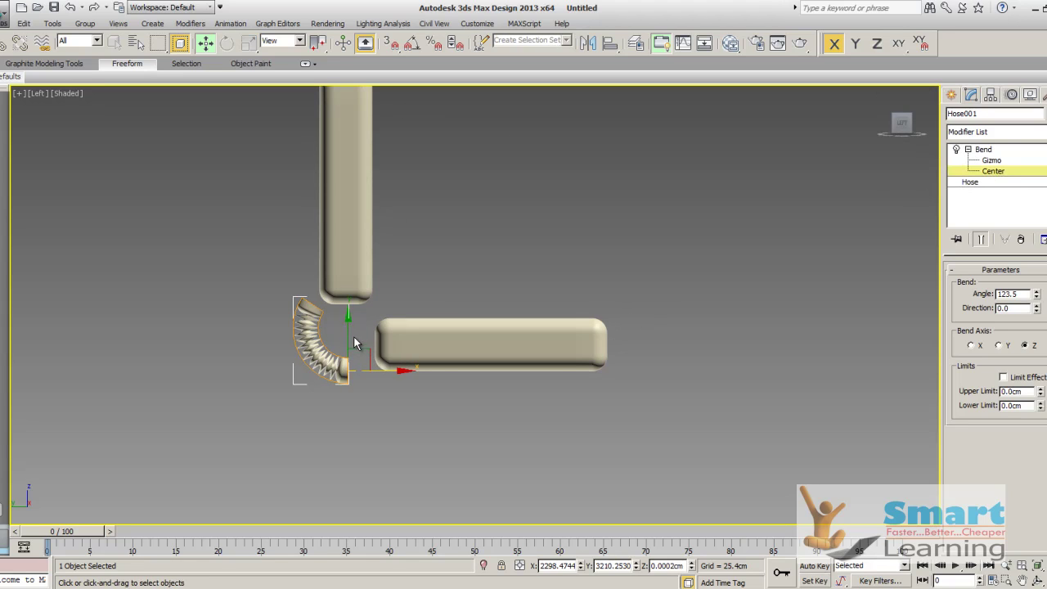
left_click_drag(401, 370, 393, 367)
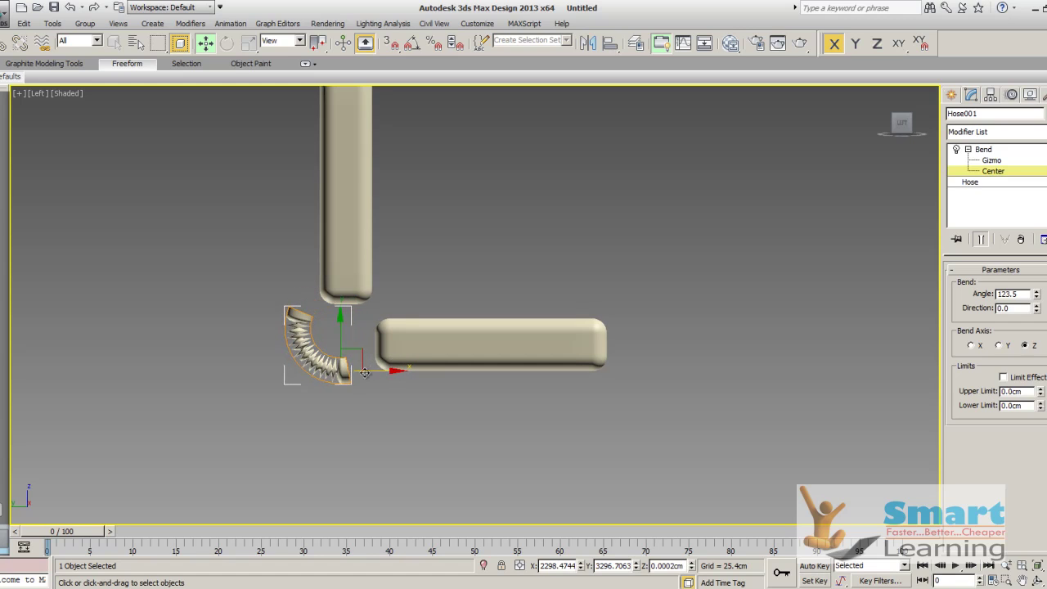
mouse_move(339, 373)
left_mouse_down()
mouse_move(357, 372)
mouse_move(341, 372)
left_mouse_up()
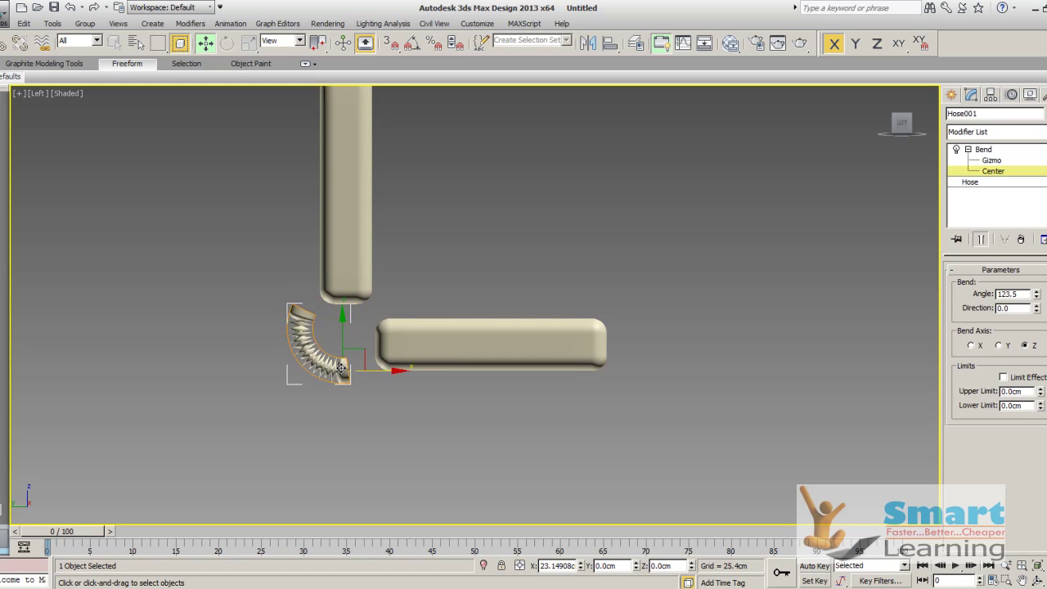
left_click(984, 150)
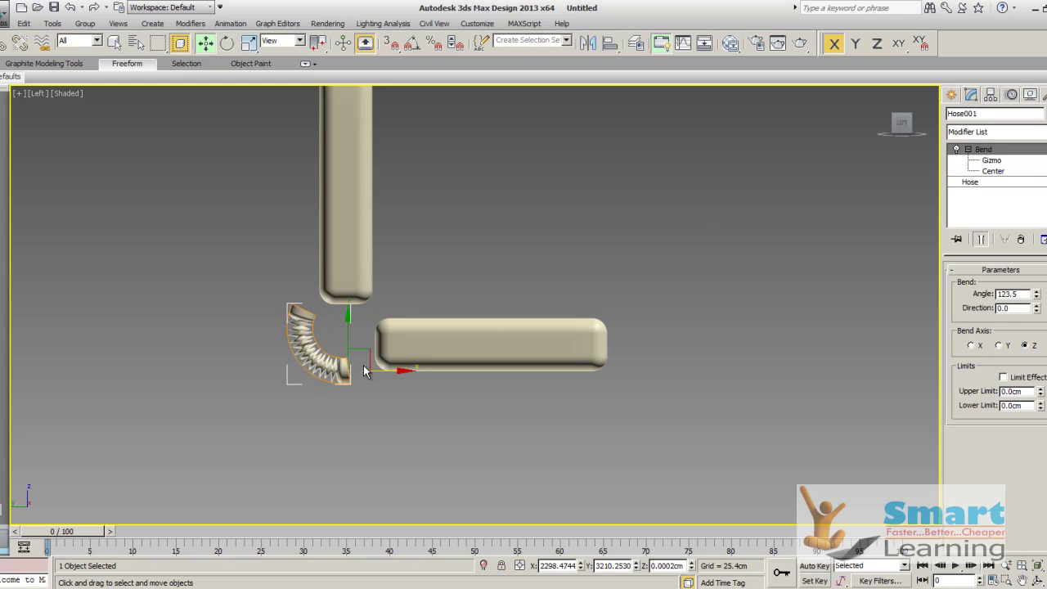
- Move the hose forward and up so it joins the backrest's lower edge to the rear of the seat
left_click_drag(369, 373, 402, 373)
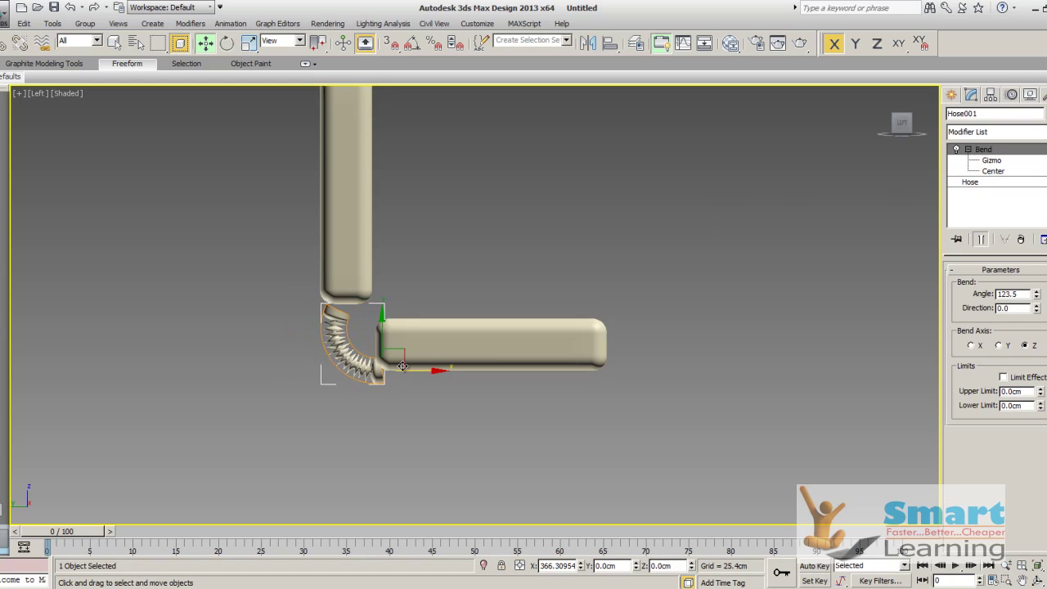
left_click_drag(381, 325, 388, 302)
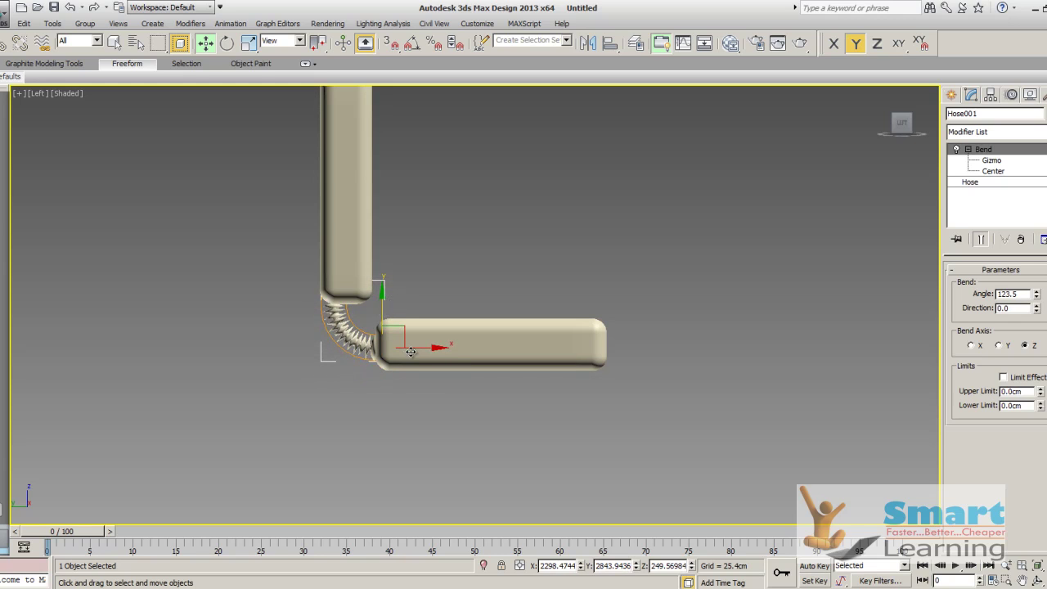
left_click(380, 419)
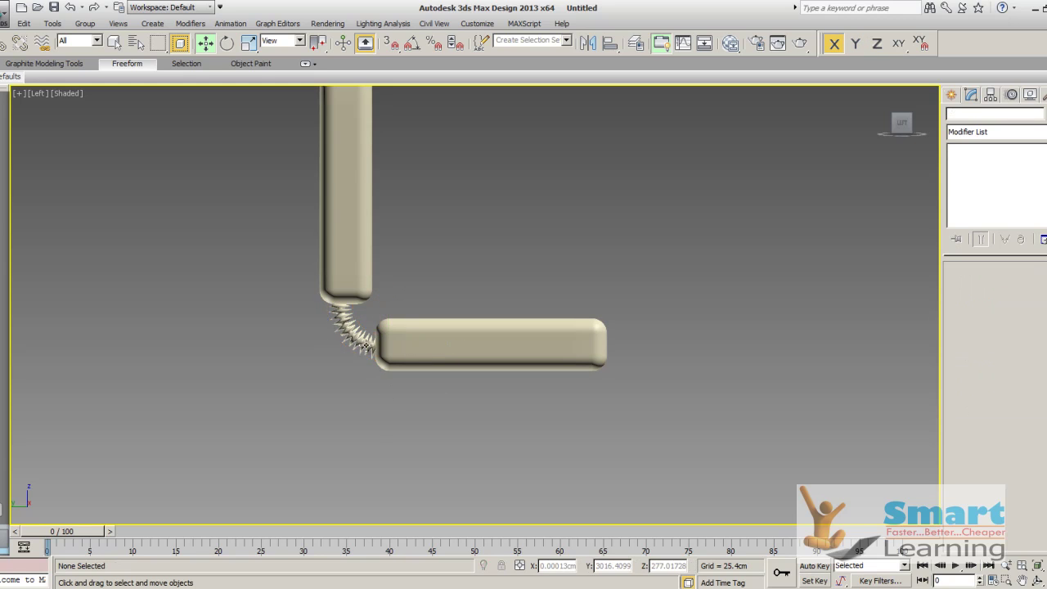
- In the front view, slide the hose sideways along X until it sits behind the seat, inside the boxes' side edge
scroll(357, 346, "up", 5)
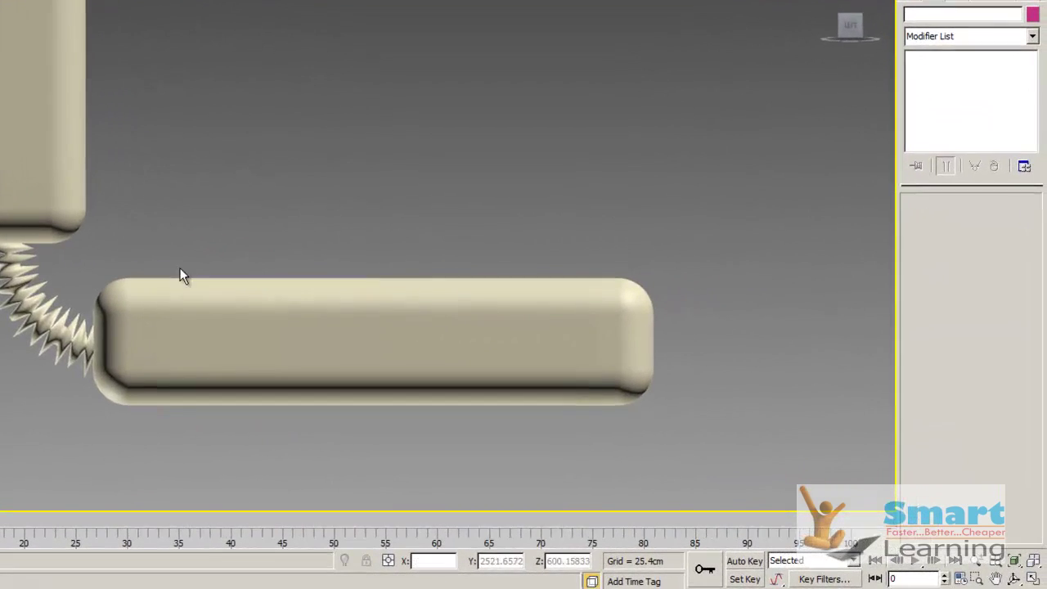
middle_click_drag(347, 330, 367, 310, "alt")
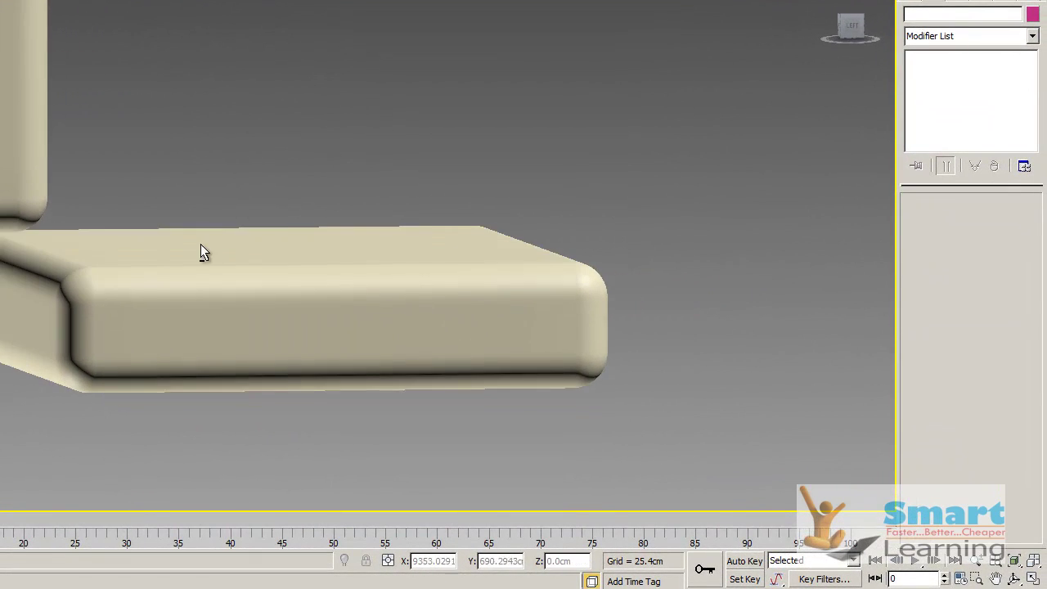
middle_click_drag(200, 245, 222, 252, "alt")
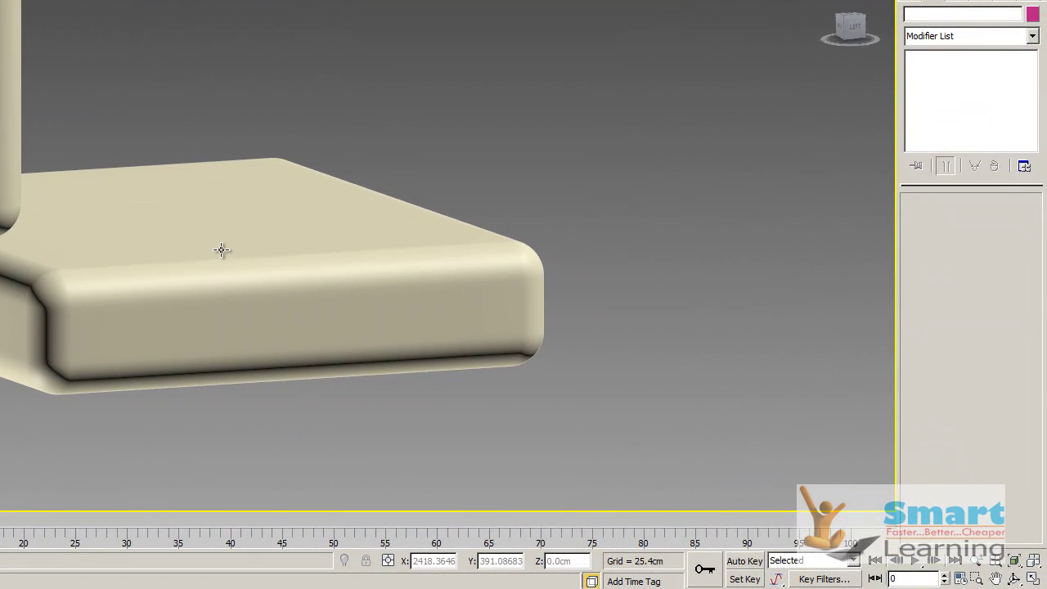
key("f")
left_click(362, 283)
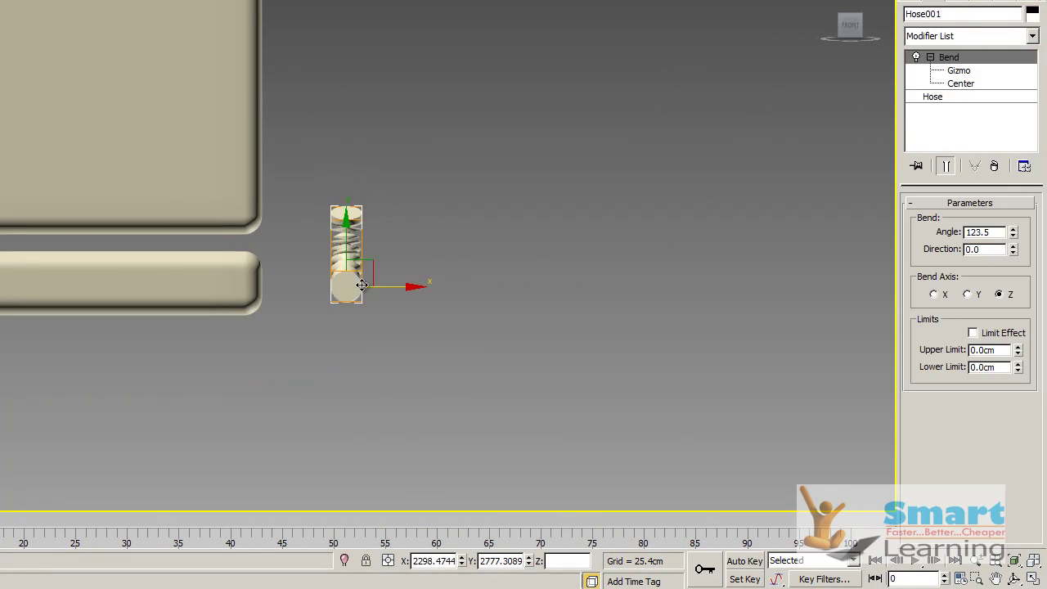
left_click_drag(361, 284, 151, 262)
left_click(431, 234)
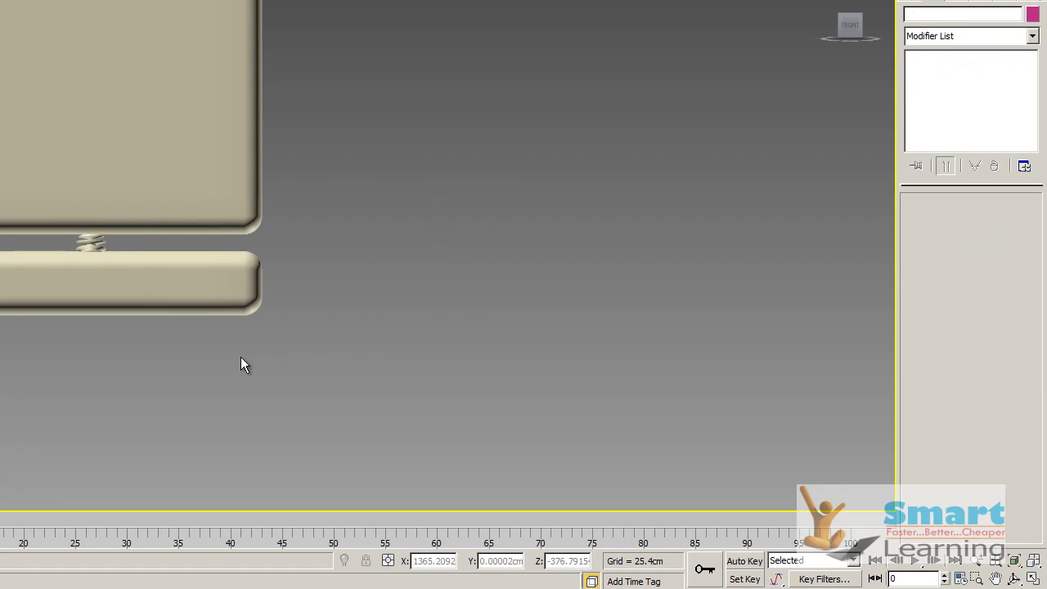
- Set the flex-section diameter of the bent hose joining backrest and seat to -17%
middle_click_drag(241, 365, 417, 358, "alt")
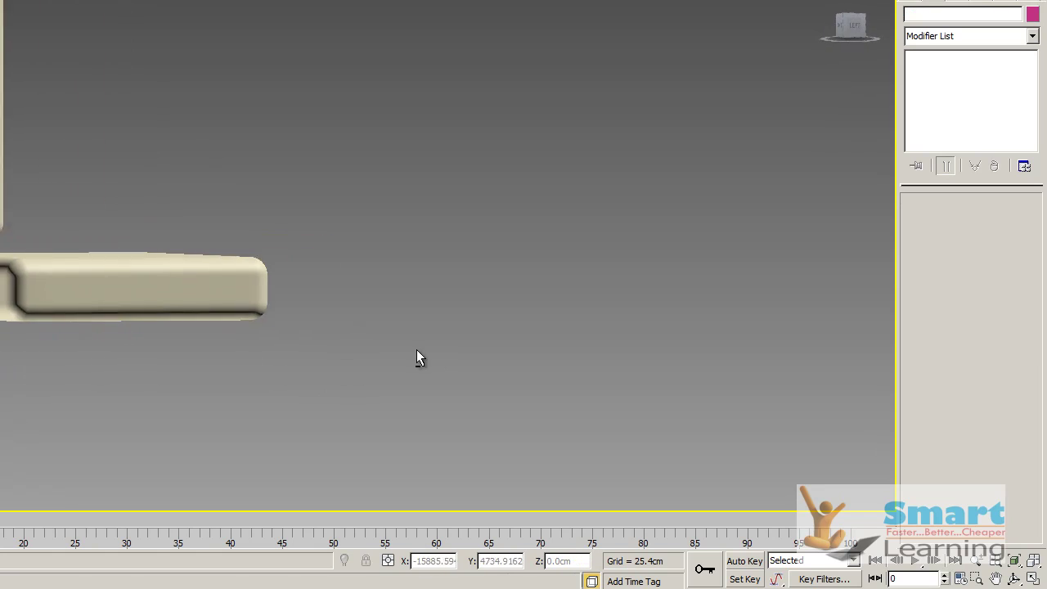
scroll(156, 378, "up", 4)
middle_click_drag(167, 251, 605, 163)
left_click(483, 206)
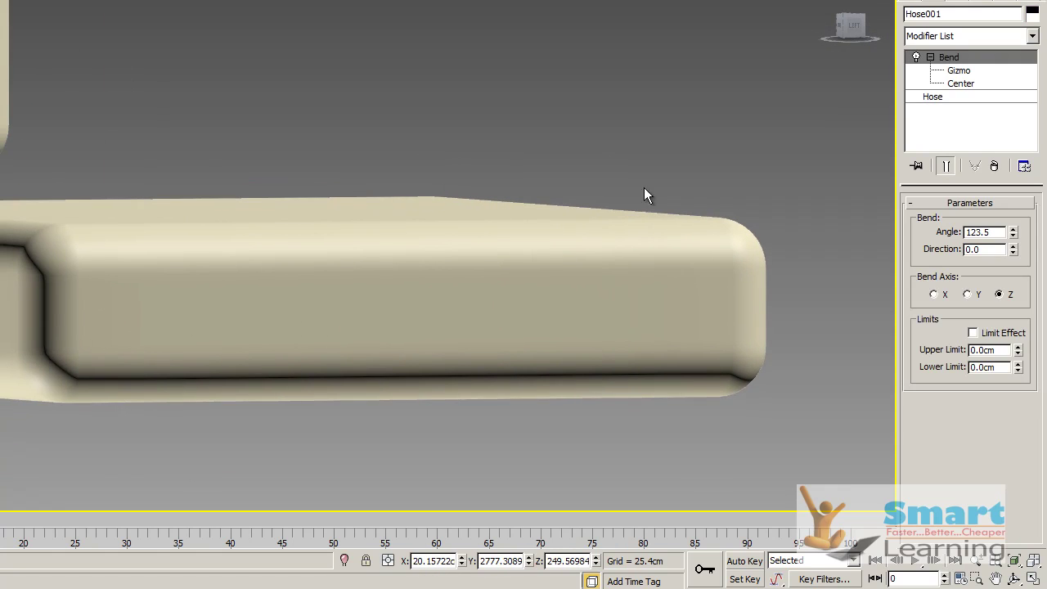
left_click(937, 96)
left_click_drag(932, 336, 943, 194)
scroll(965, 407, "down", 3)
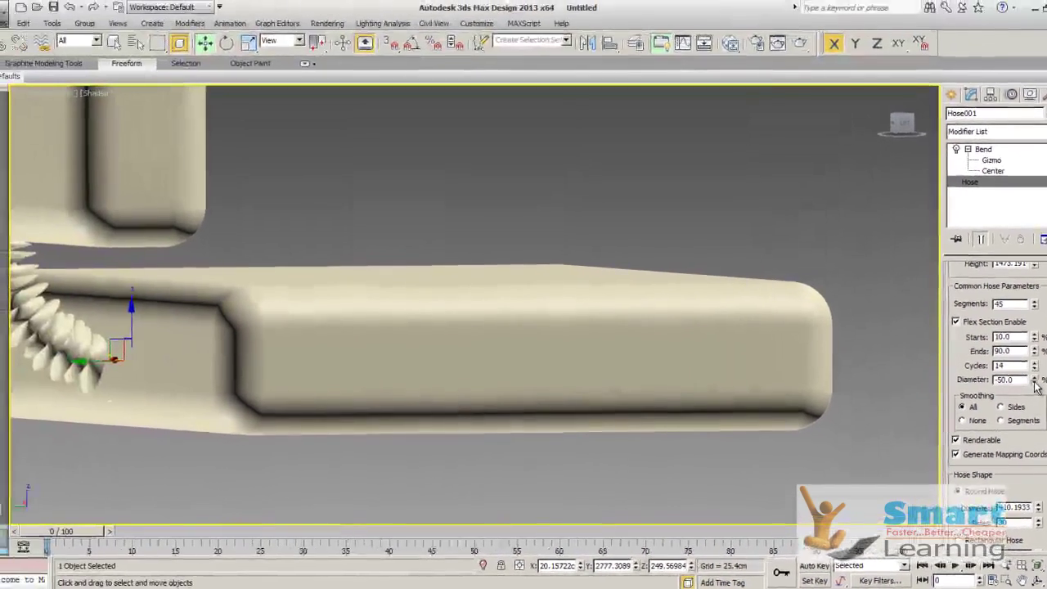
left_click_drag(1010, 336, 1005, 316)
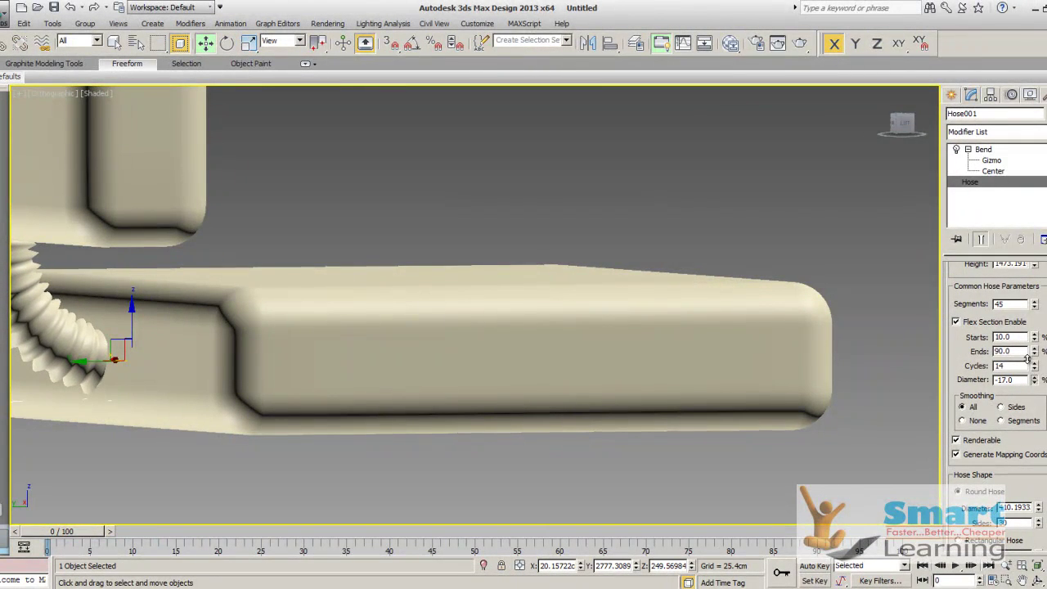
left_click(558, 202)
- Examine the bent hose's connection between the backrest and seat from the side, rear, underside, front and in perspective
scroll(441, 264, "down", 2)
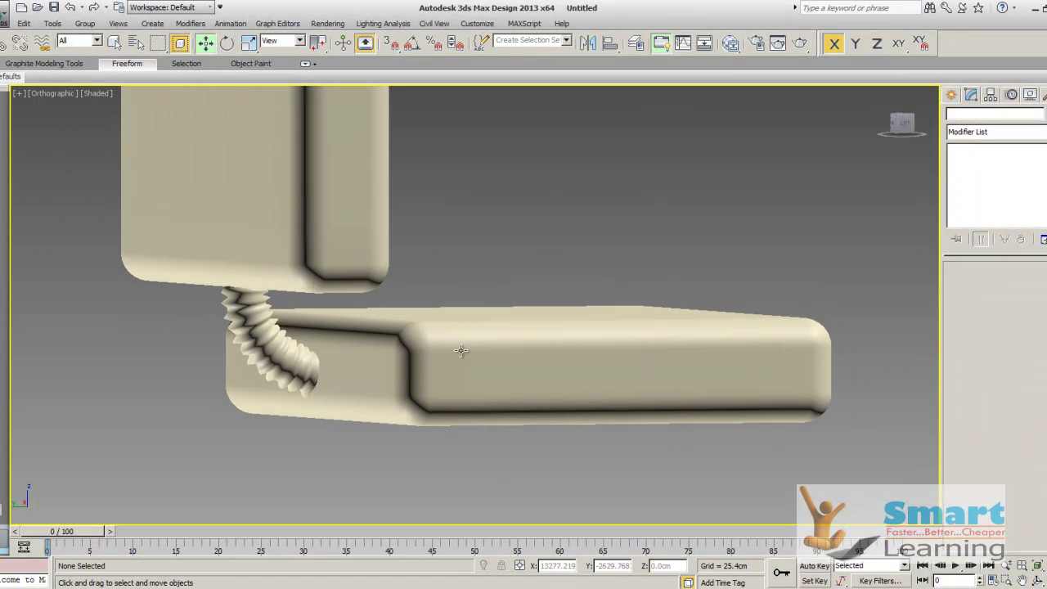
middle_click_drag(462, 352, 361, 311)
key("z")
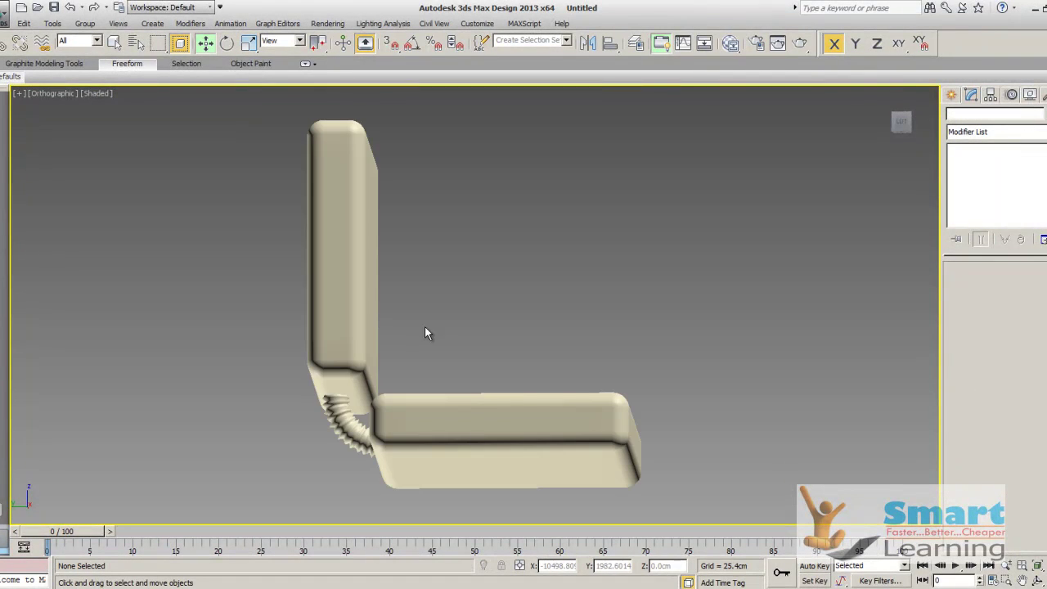
key("shift+z")
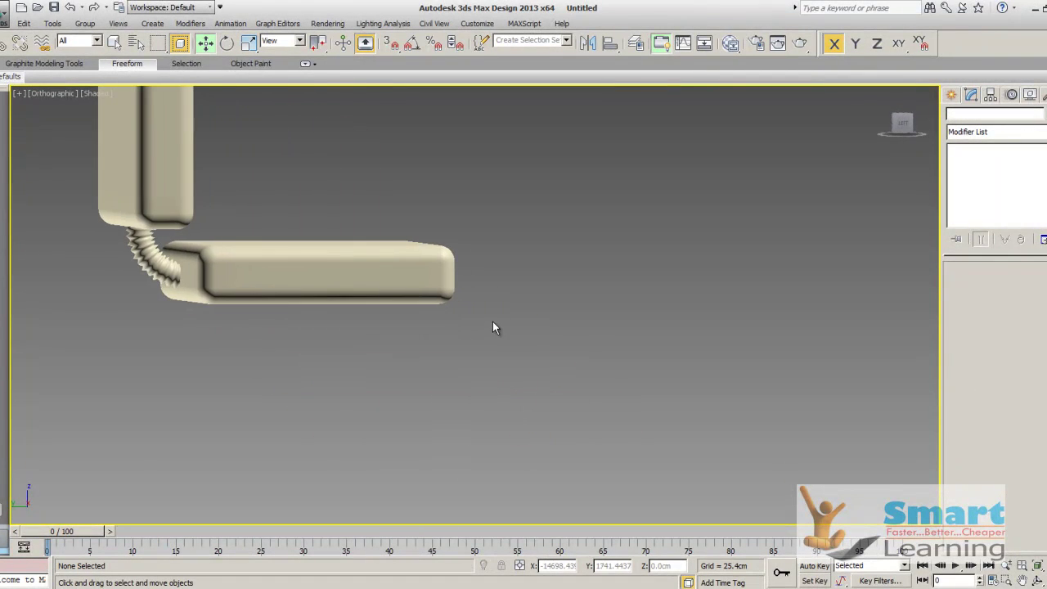
middle_click_drag(493, 325, 385, 250, "alt")
scroll(385, 250, "up", 6)
scroll(509, 374, "down", 3)
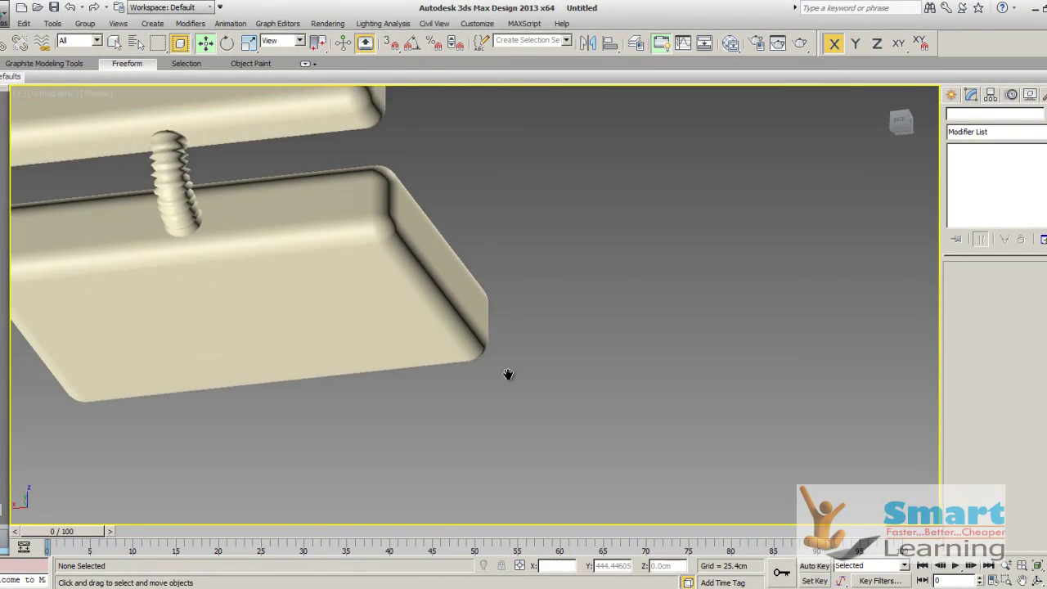
scroll(574, 441, "down", 1)
scroll(502, 292, "down", 2)
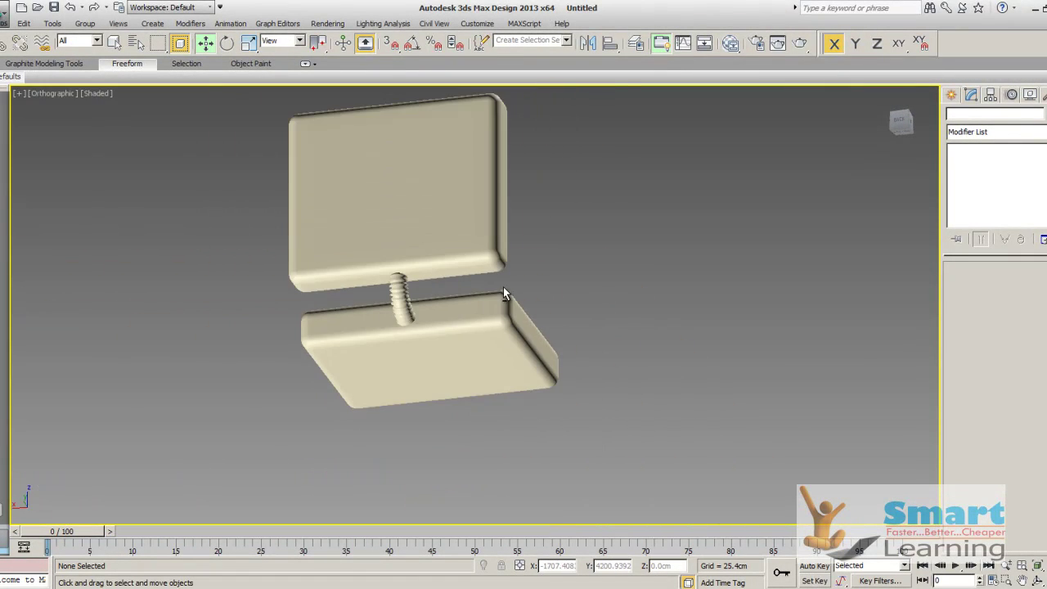
middle_click_drag(503, 292, 449, 317, "alt")
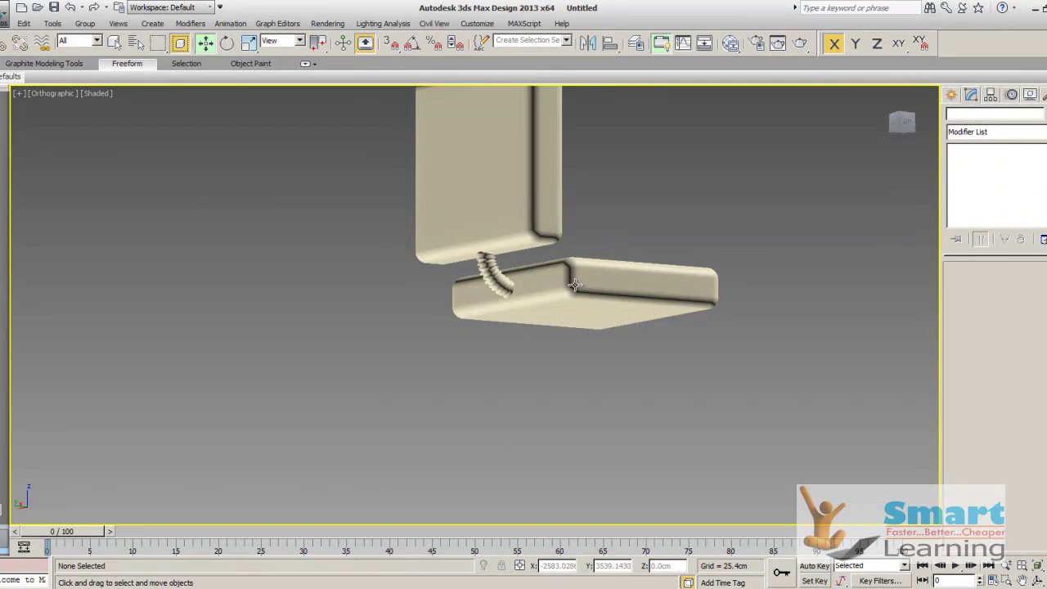
middle_click_drag(574, 285, 624, 415, "alt")
key("f")
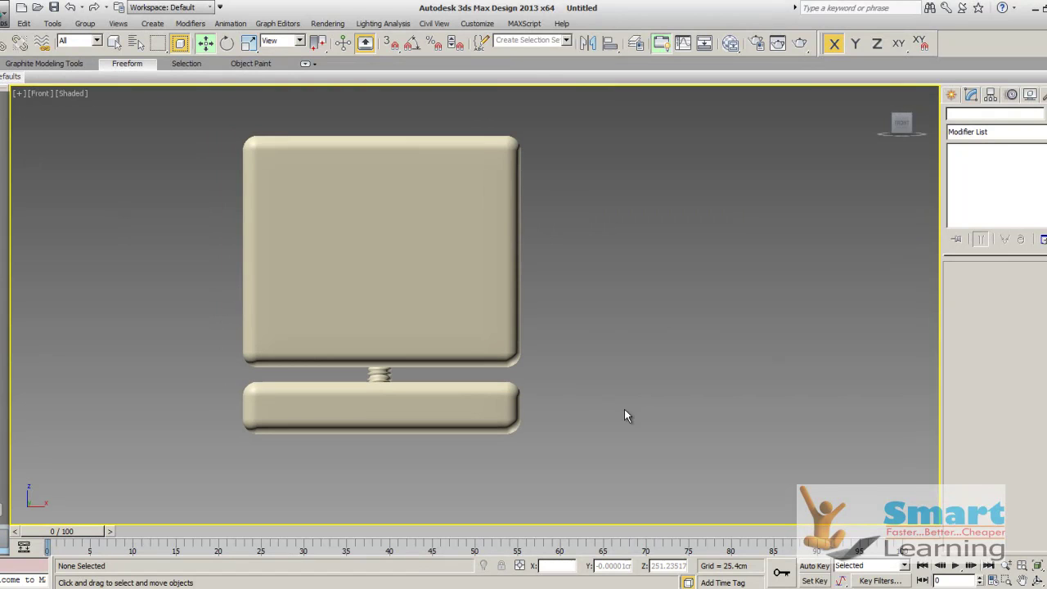
left_click(882, 97)
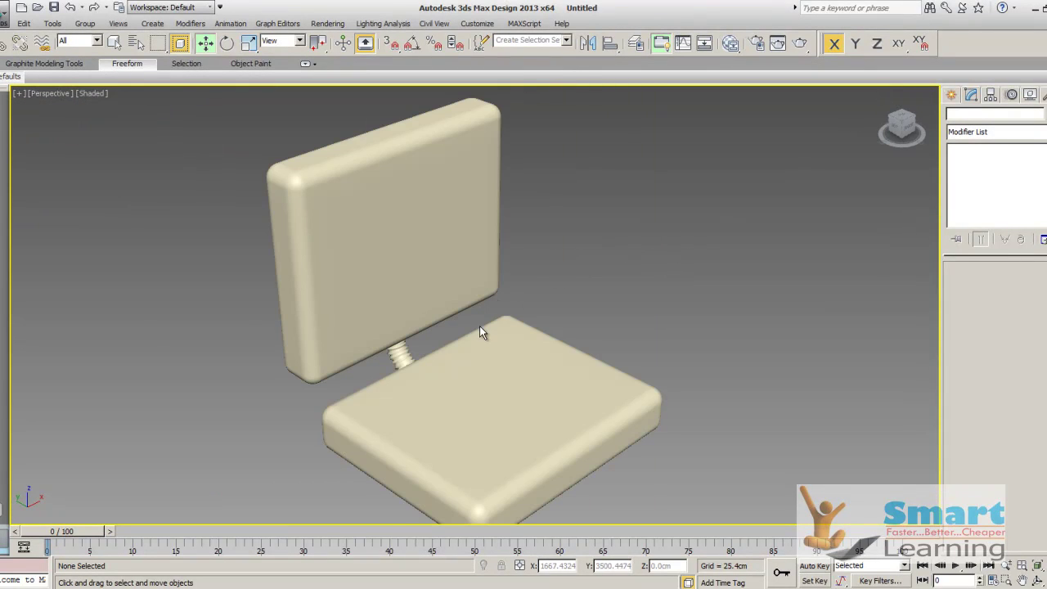
scroll(470, 331, "up", 3)
scroll(503, 245, "down", 6)
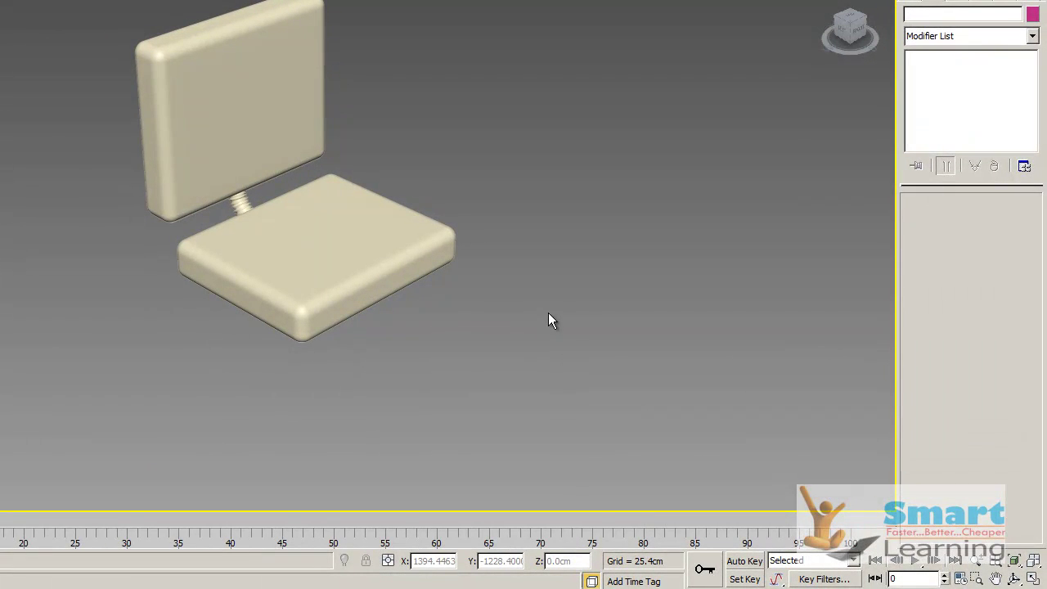
- Create a second free hose about 1962 cm high in the empty space in front of the seat
middle_click_drag(501, 299, 458, 257)
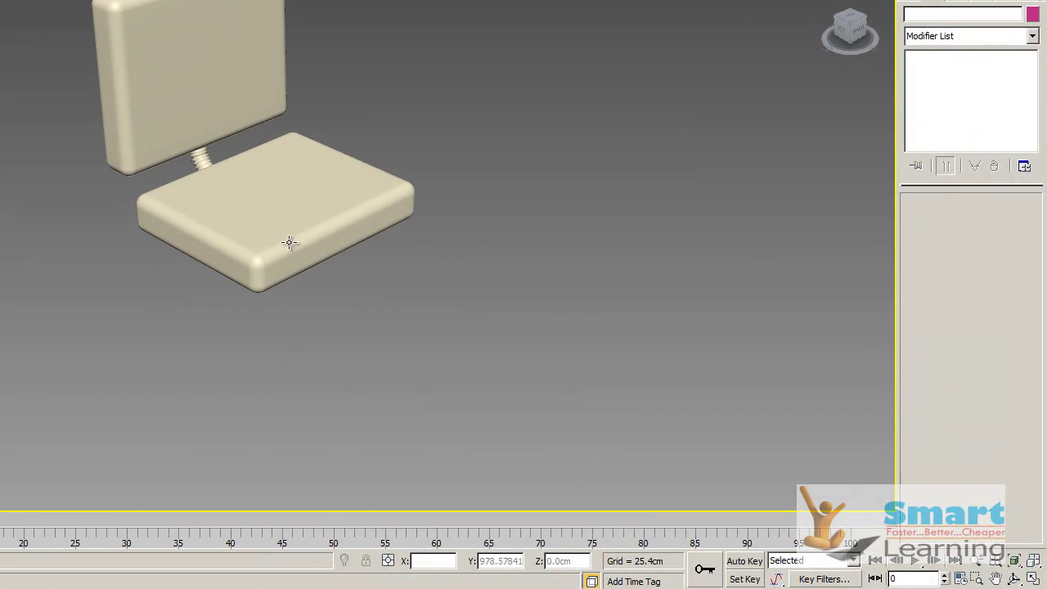
left_click(911, 2)
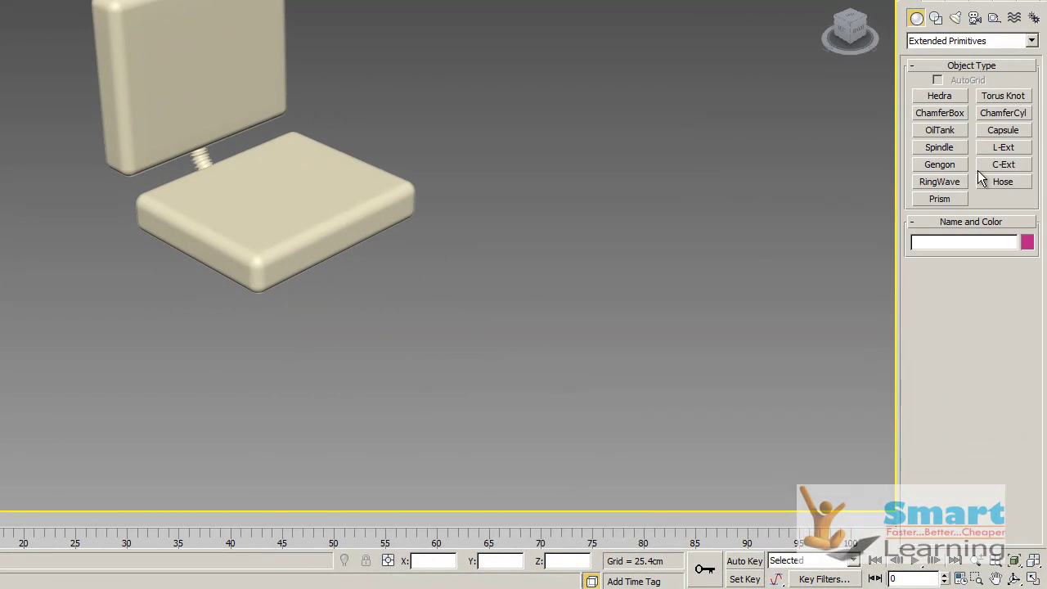
left_click(1003, 181)
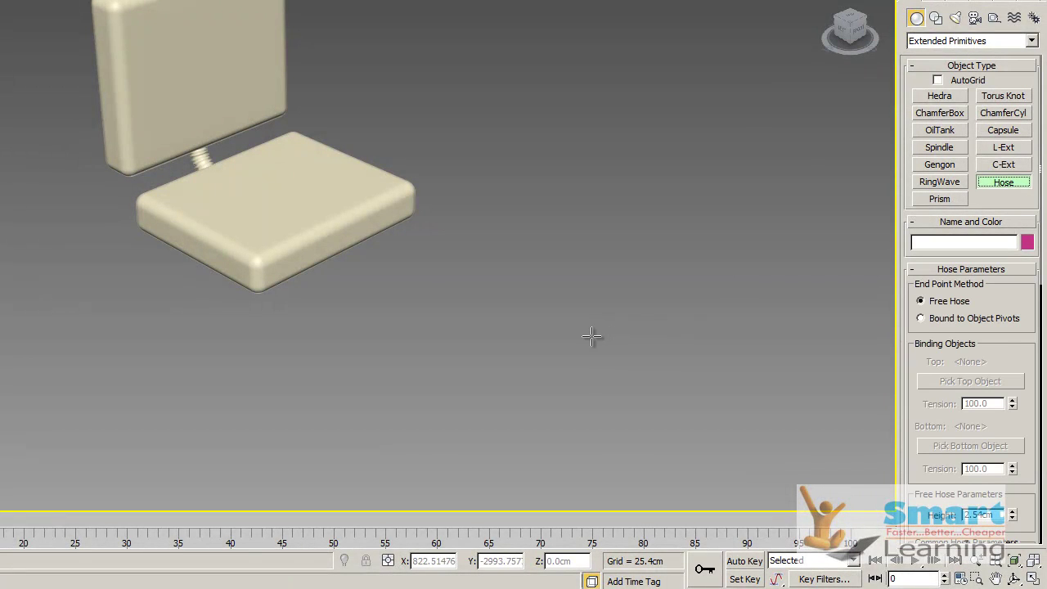
left_click_drag(592, 334, 602, 350)
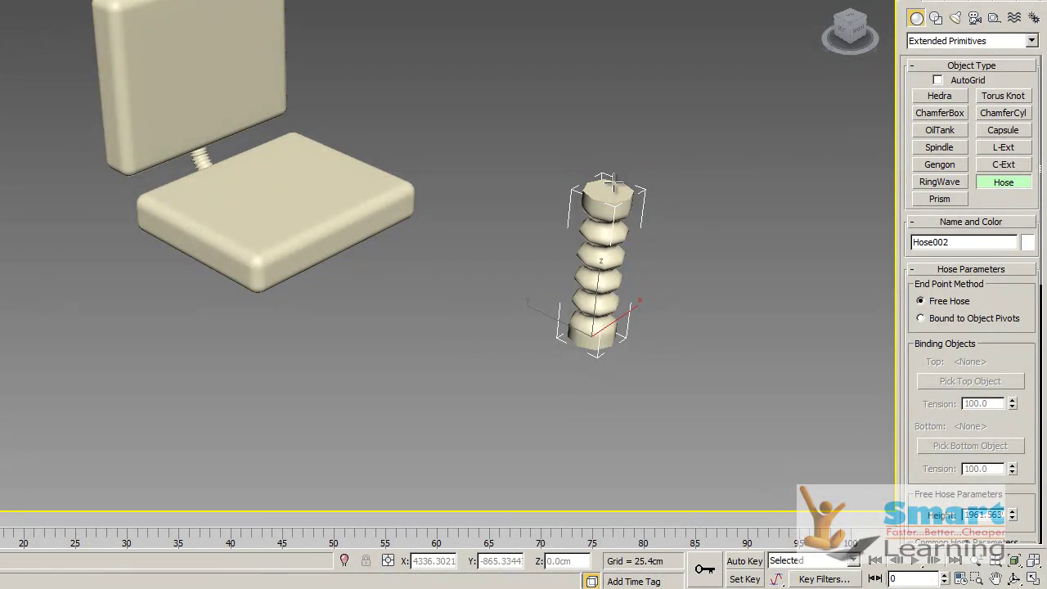
left_click(613, 190)
right_click(693, 213)
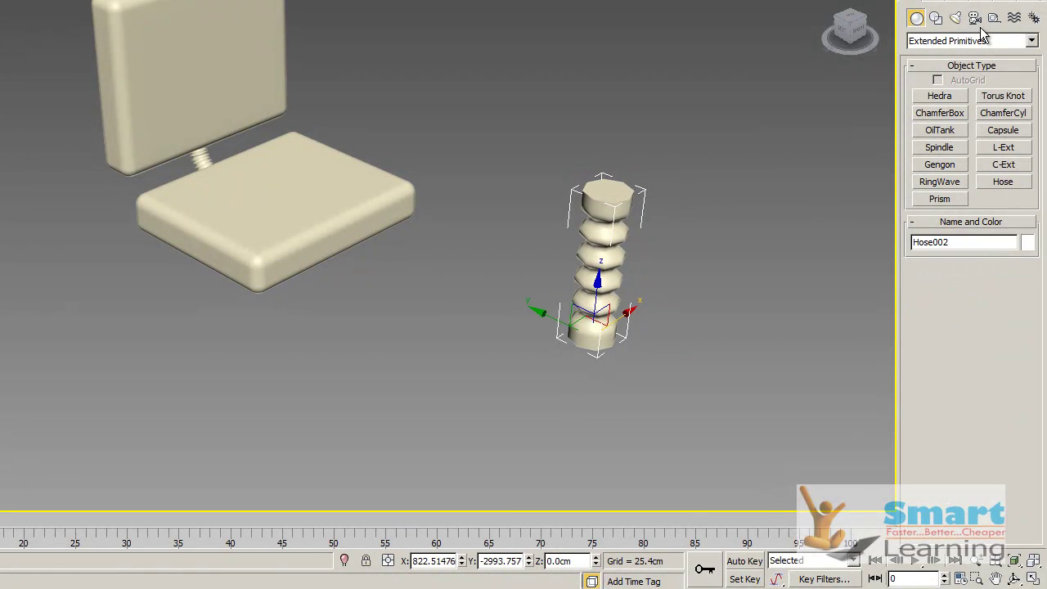
- Set the new hose's flex section to 13 cycles and its flex diameter to -46%
left_click(935, 18)
scroll(913, 375, "down", 5)
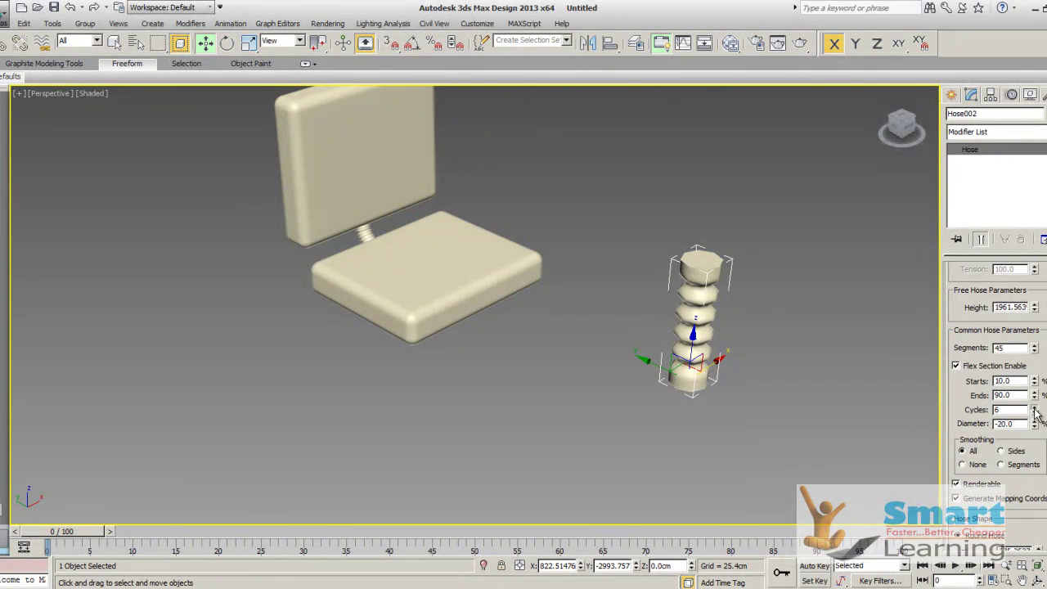
left_click_drag(1034, 412, 1035, 404)
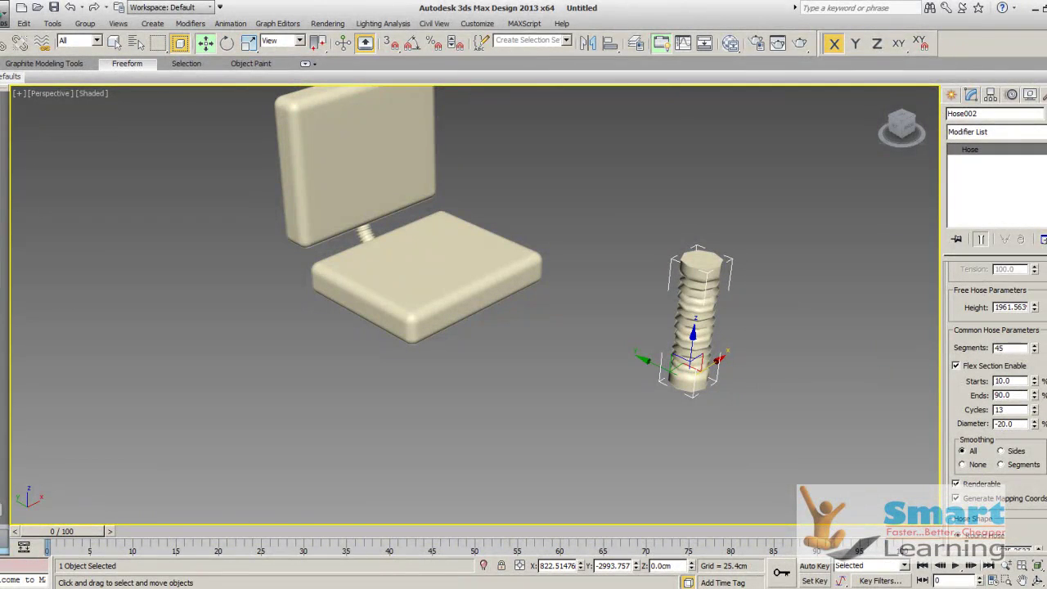
left_click_drag(1035, 426, 1031, 442)
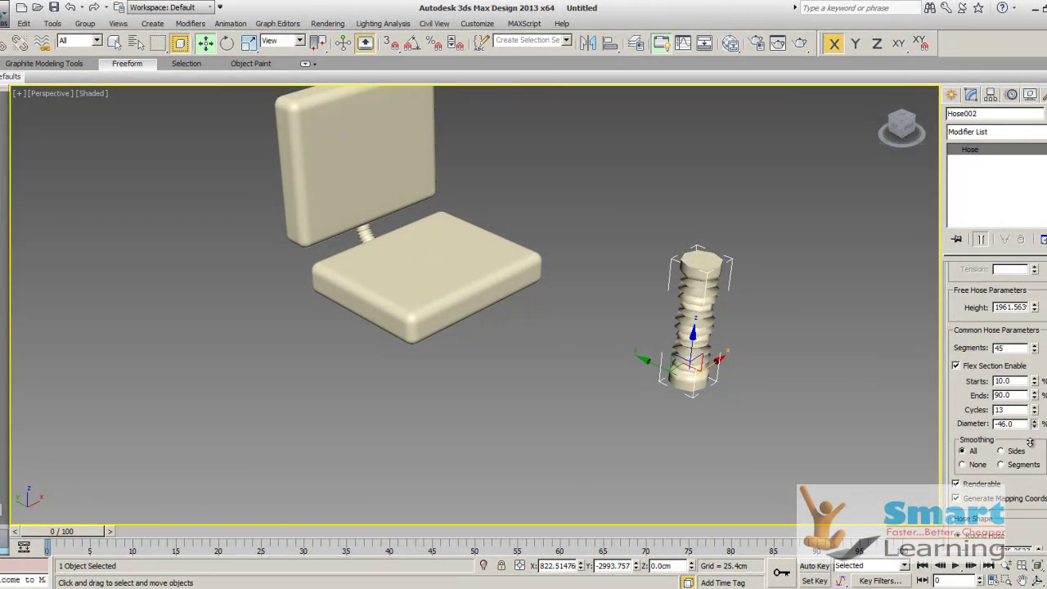
left_click(767, 378)
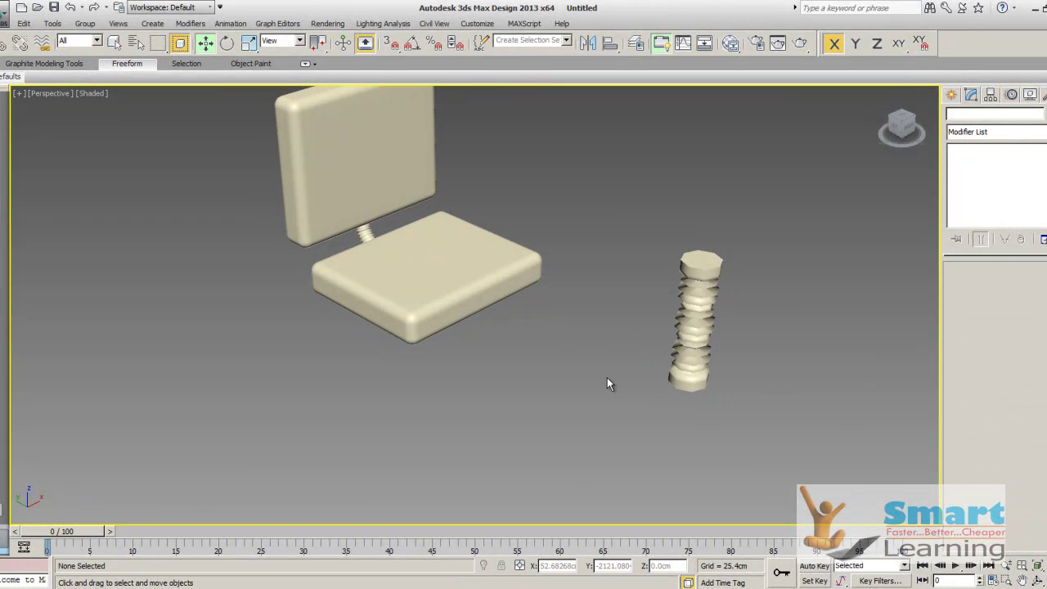
- In the top view with wireframe display, move the second hose to the middle of the seat
key("t")
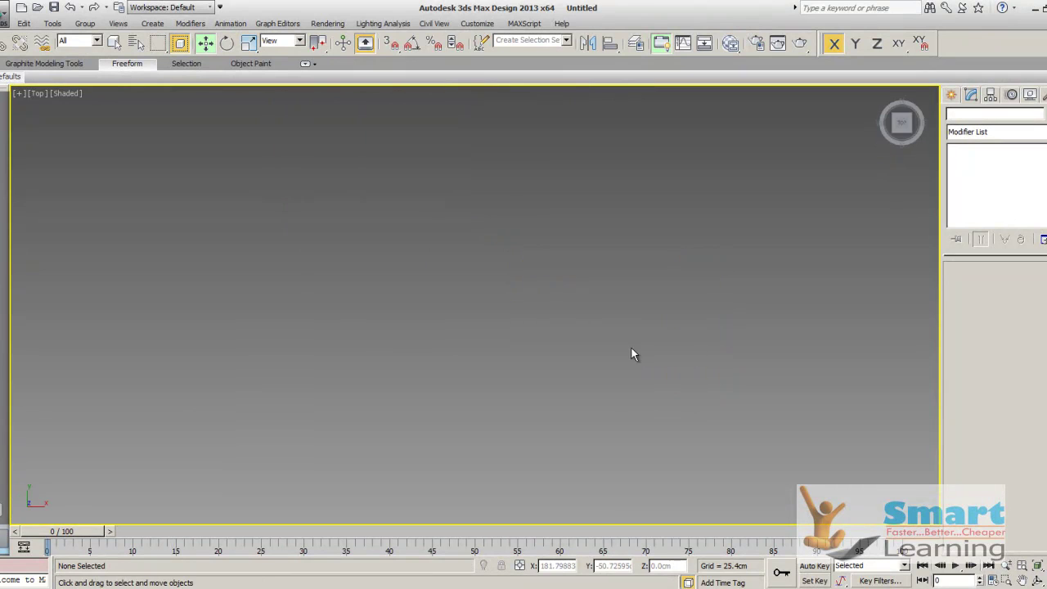
key("z")
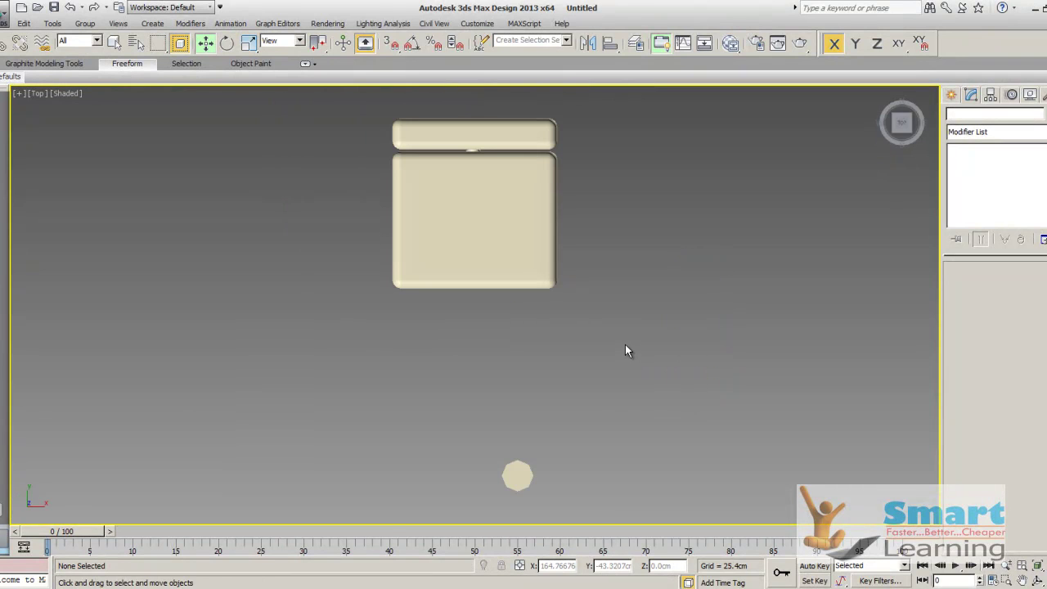
left_click(517, 482)
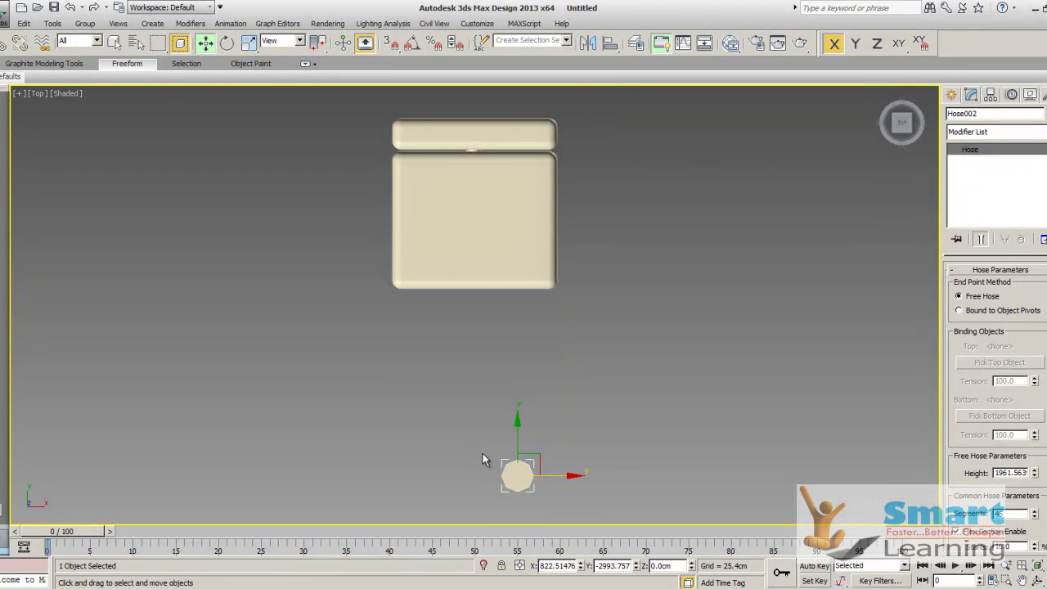
key("F3")
left_click_drag(517, 420, 470, 196)
left_click_drag(539, 229, 510, 213)
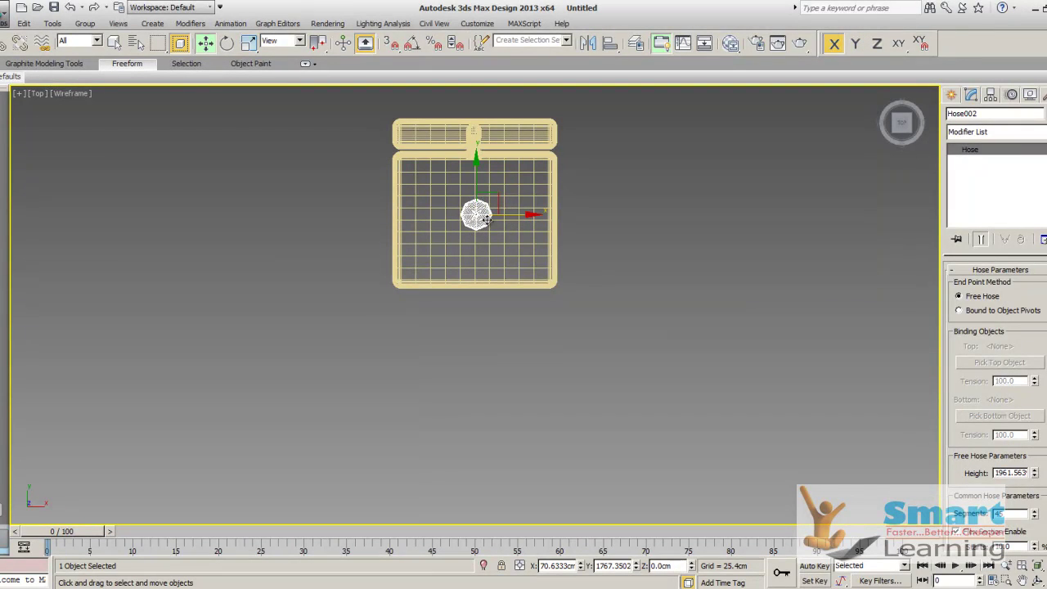
left_click(645, 235)
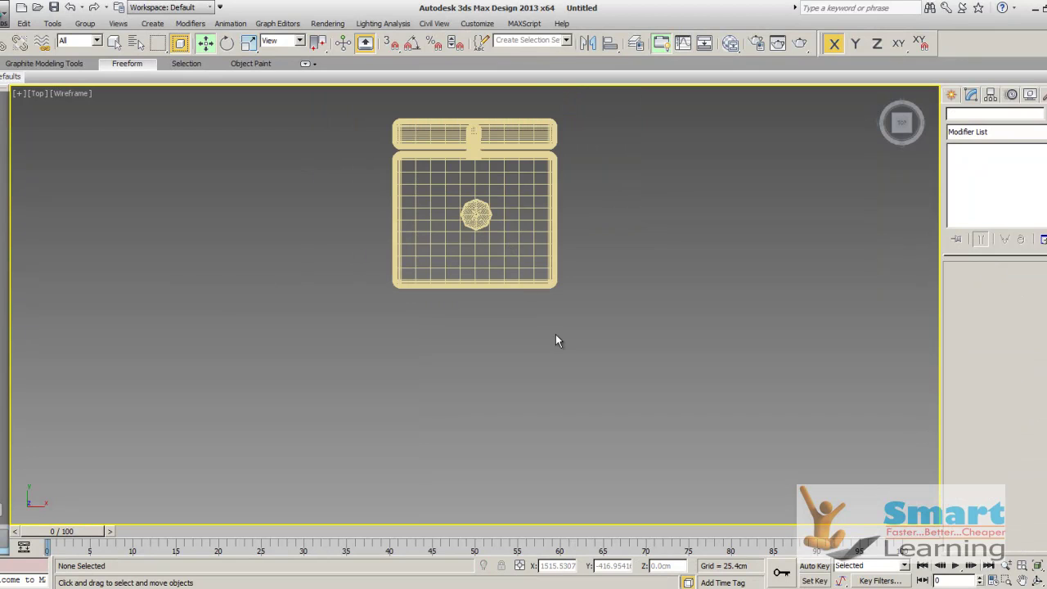
- In the shaded front view, lower the second hose vertically until its top meets the underside of the seat
key("f")
scroll(491, 352, "down", 2)
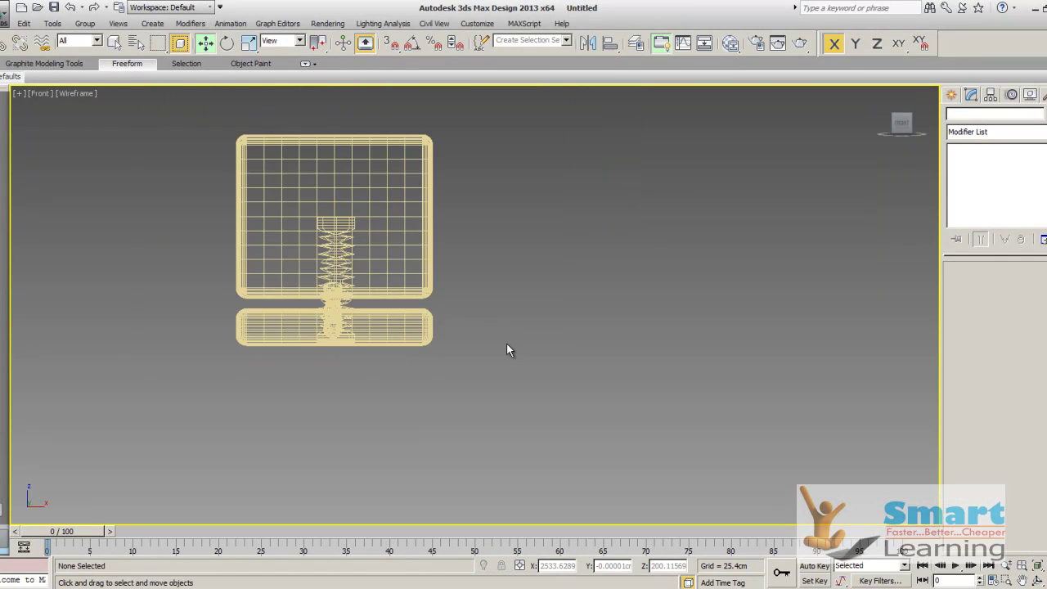
key("F3")
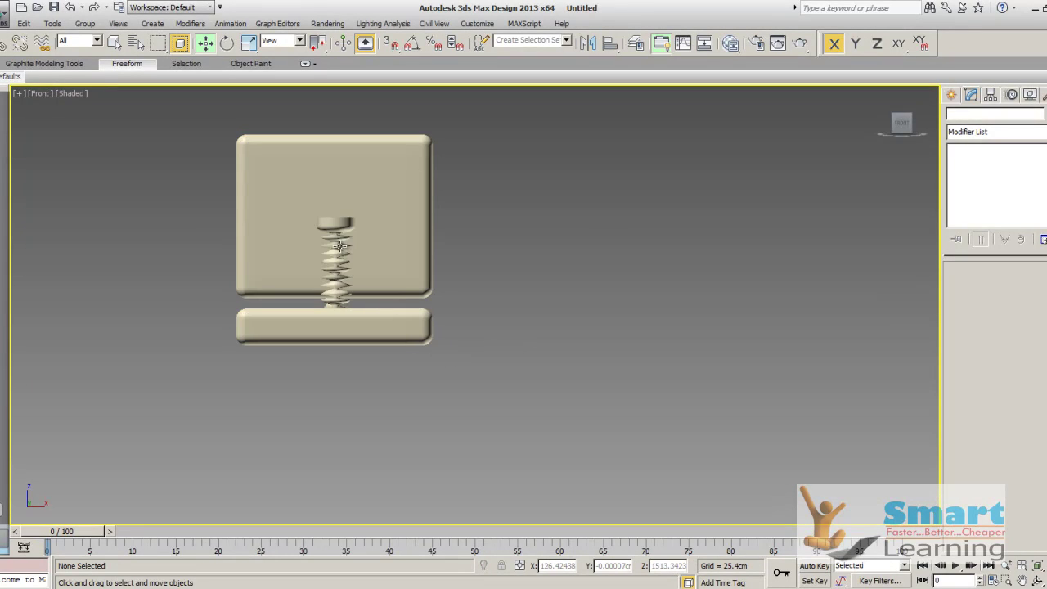
left_click(334, 259)
left_click_drag(335, 286, 330, 423)
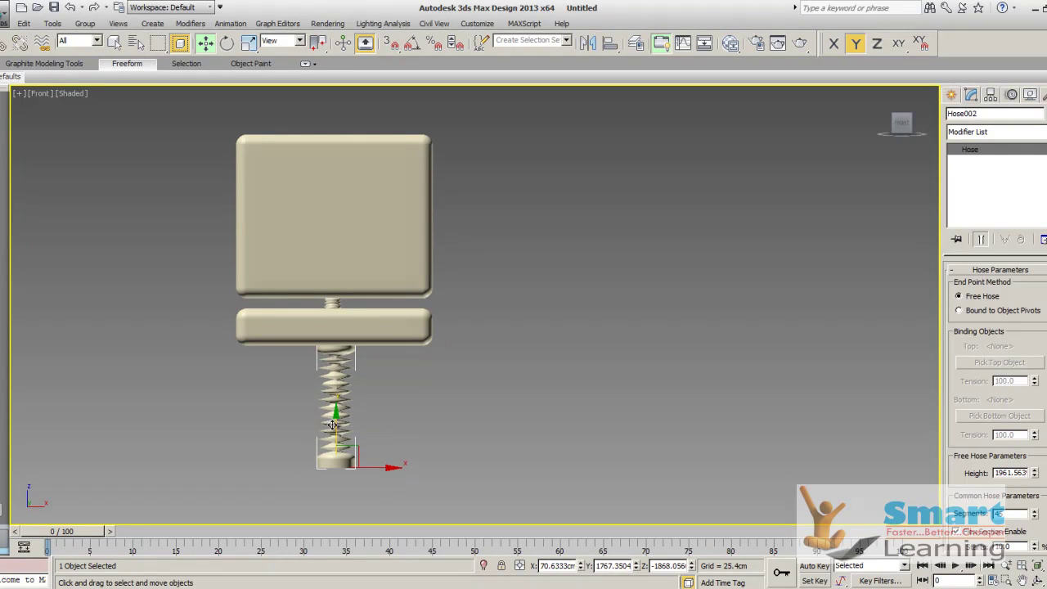
left_click(483, 368)
- Create a flat standard cylinder with a radius of about 491 cm in the empty space in front of the chair
middle_click_drag(450, 350, 407, 329, "alt")
scroll(386, 350, "up", 2)
middle_click_drag(341, 354, 453, 311)
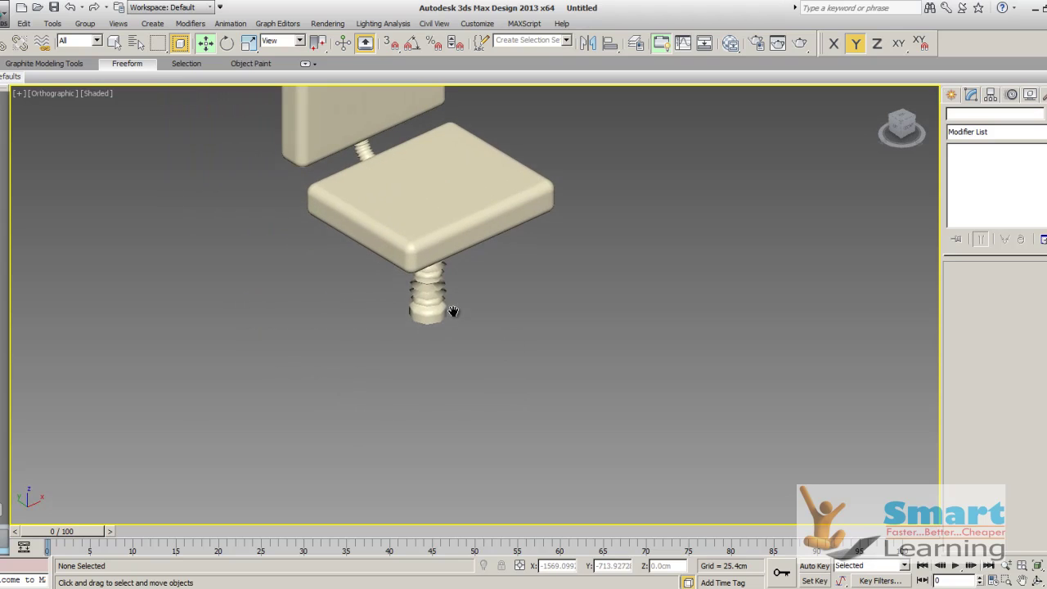
scroll(438, 314, "down", 2)
scroll(440, 315, "up", 2)
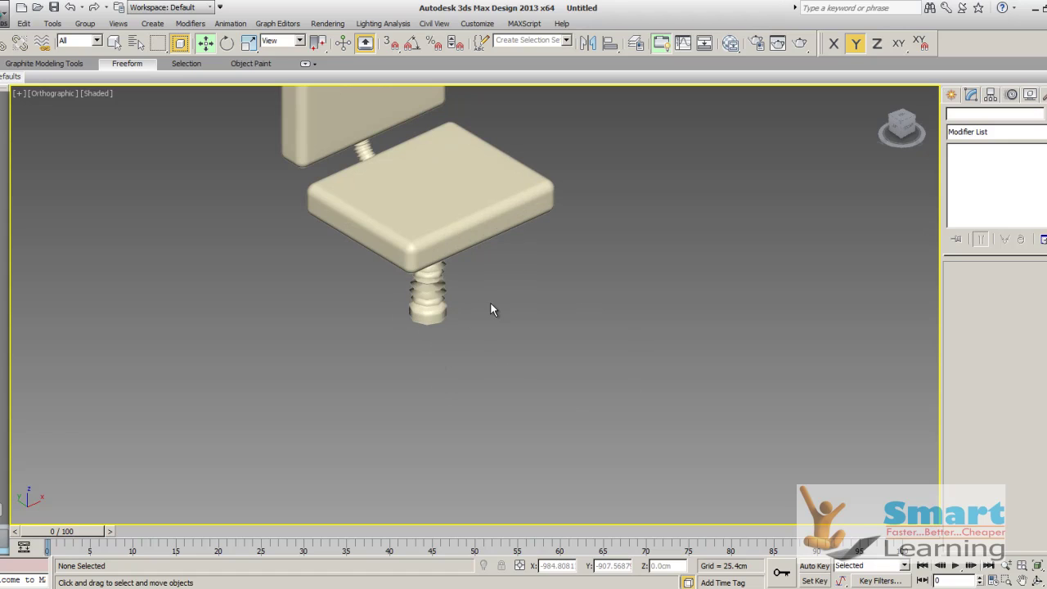
left_click(953, 96)
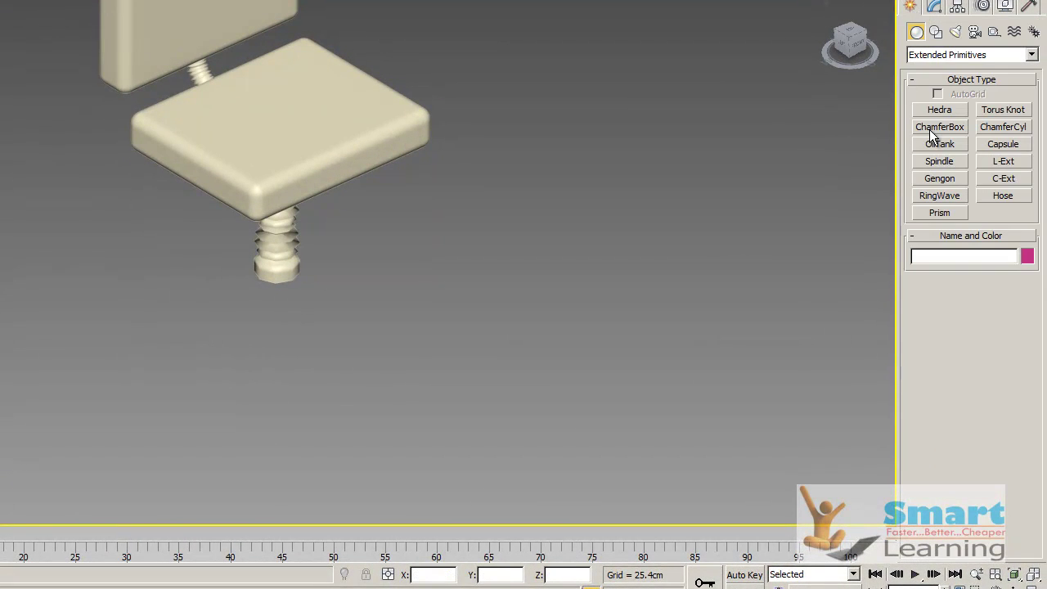
left_click(940, 55)
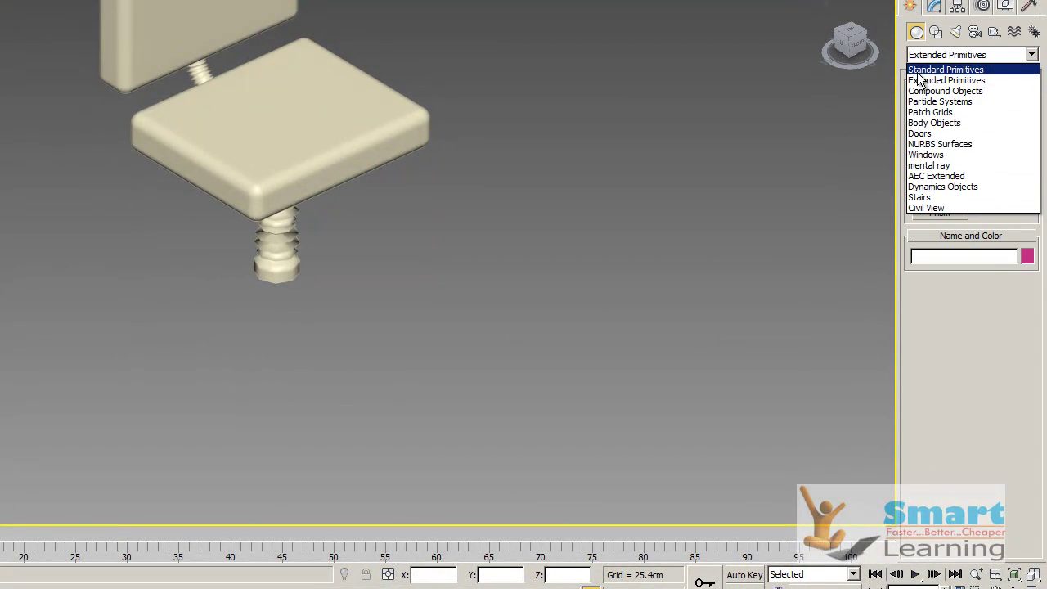
left_click(934, 69)
left_click(939, 144)
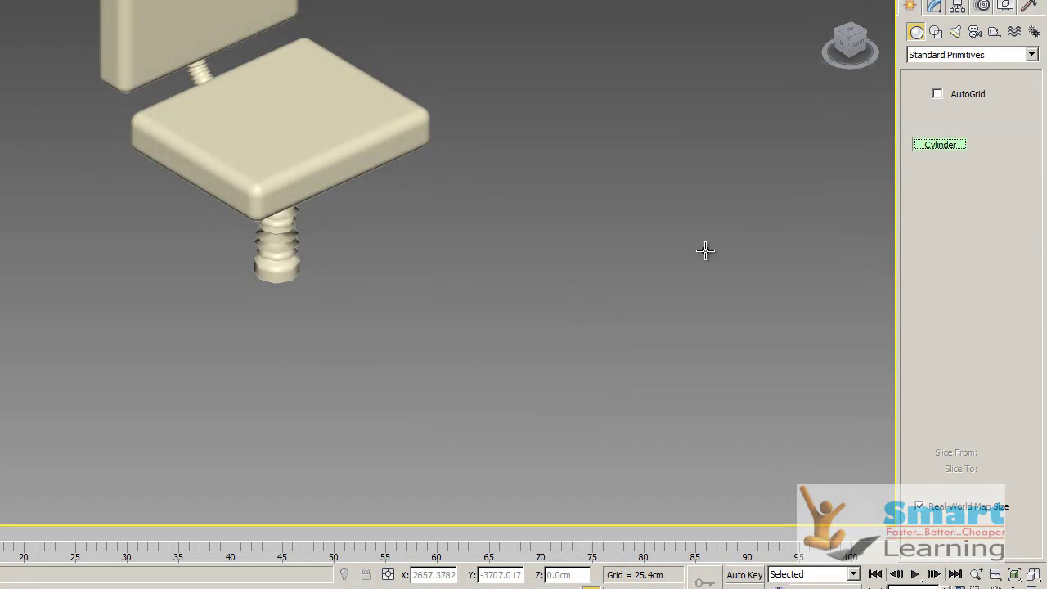
left_click_drag(447, 332, 460, 346)
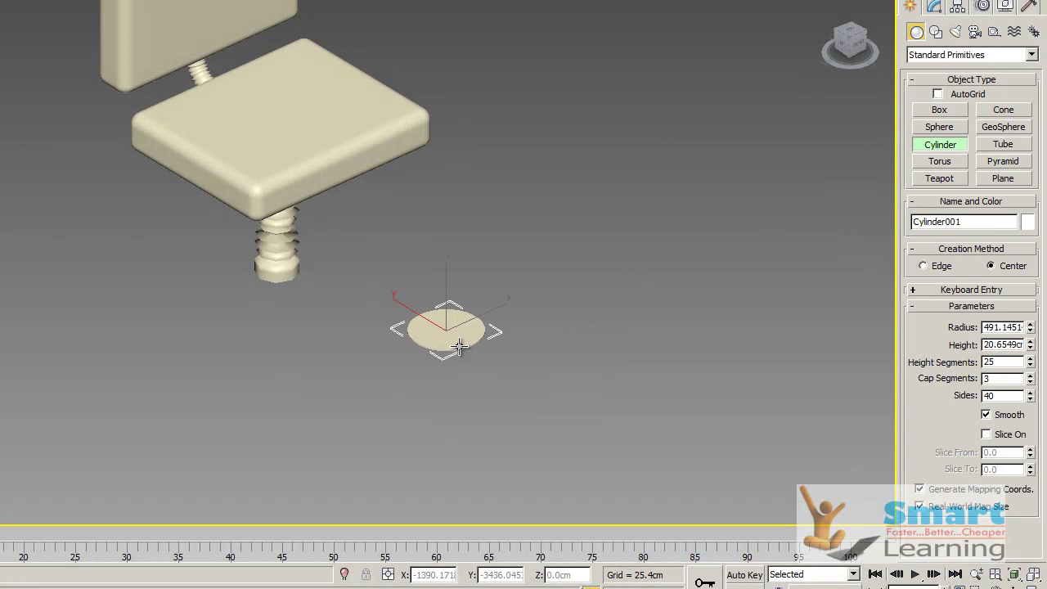
left_click(460, 341)
right_click(525, 244)
left_click(518, 248)
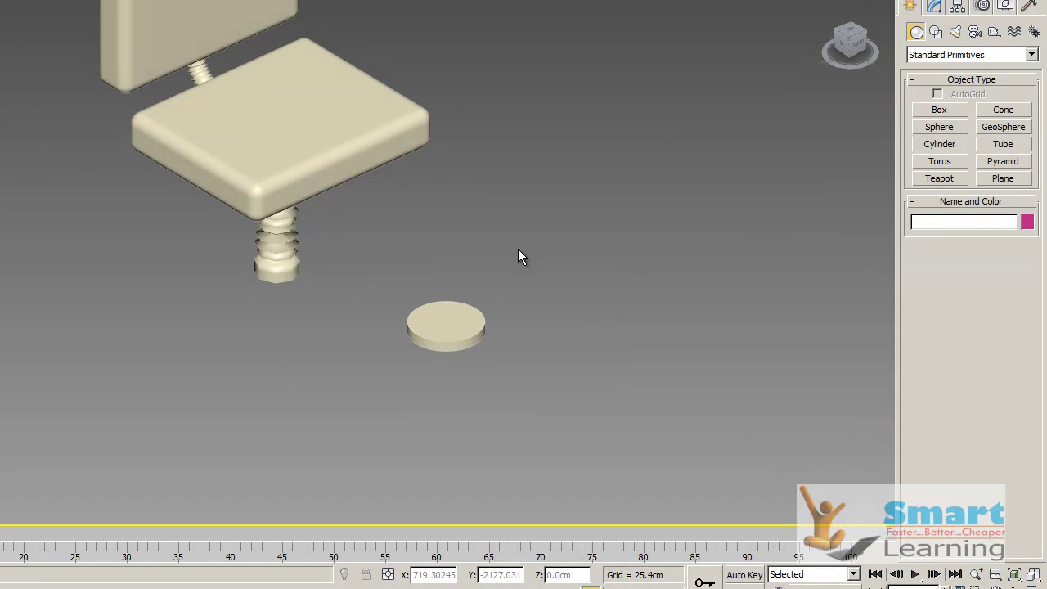
- In the top view with wireframe display, move the cylinder onto the second hose so that their centres coincide
key("t")
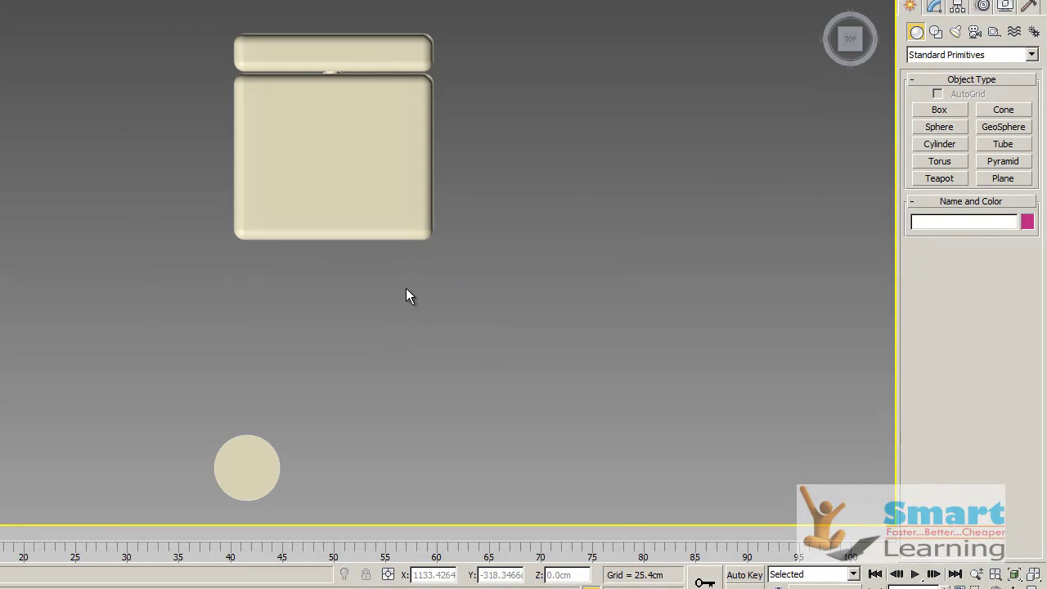
key("F3")
left_click(255, 448)
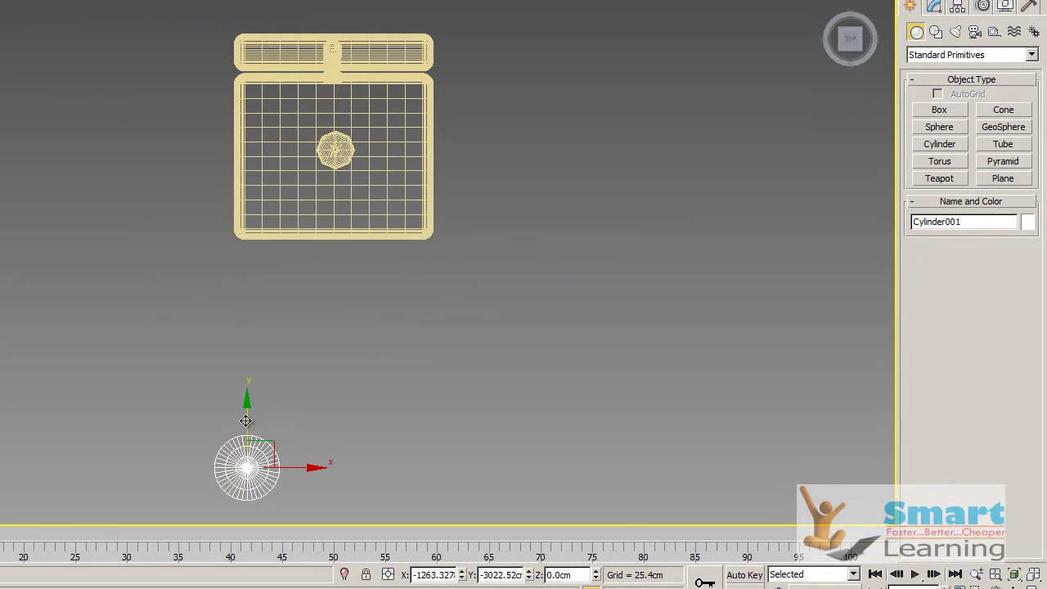
left_click_drag(246, 420, 279, 113)
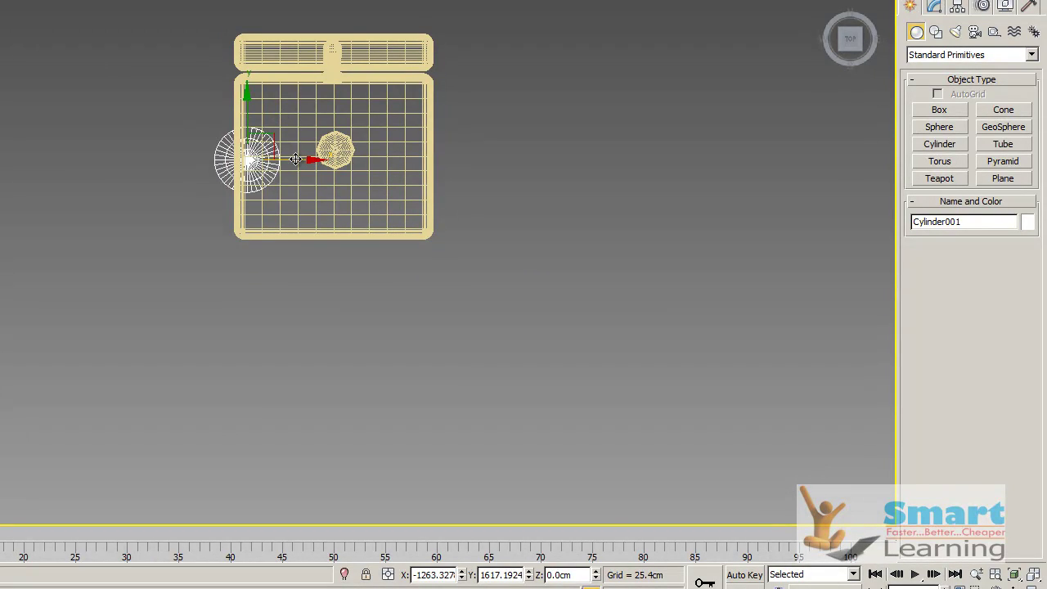
left_click_drag(296, 159, 376, 158)
scroll(352, 161, "up", 3)
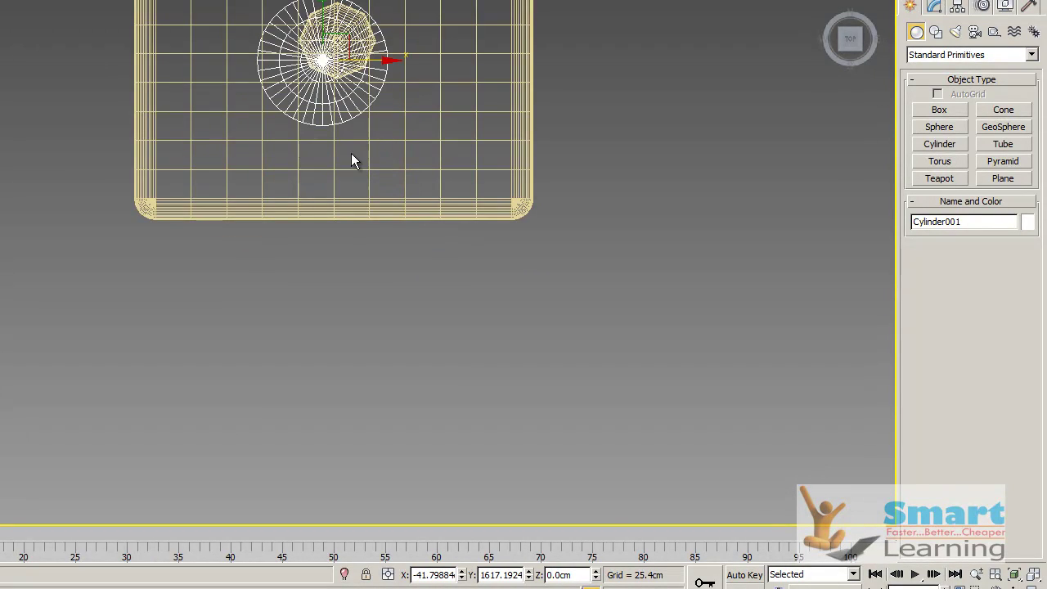
middle_click_drag(351, 160, 355, 417)
scroll(320, 282, "up", 3)
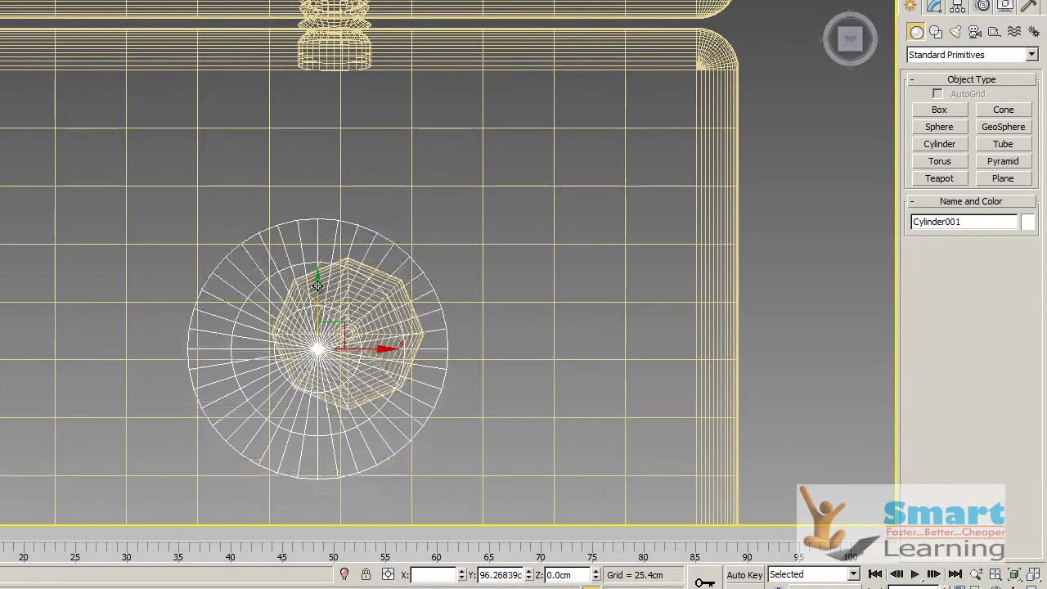
left_click_drag(317, 286, 317, 267)
left_click_drag(380, 331, 412, 334)
left_click(644, 307)
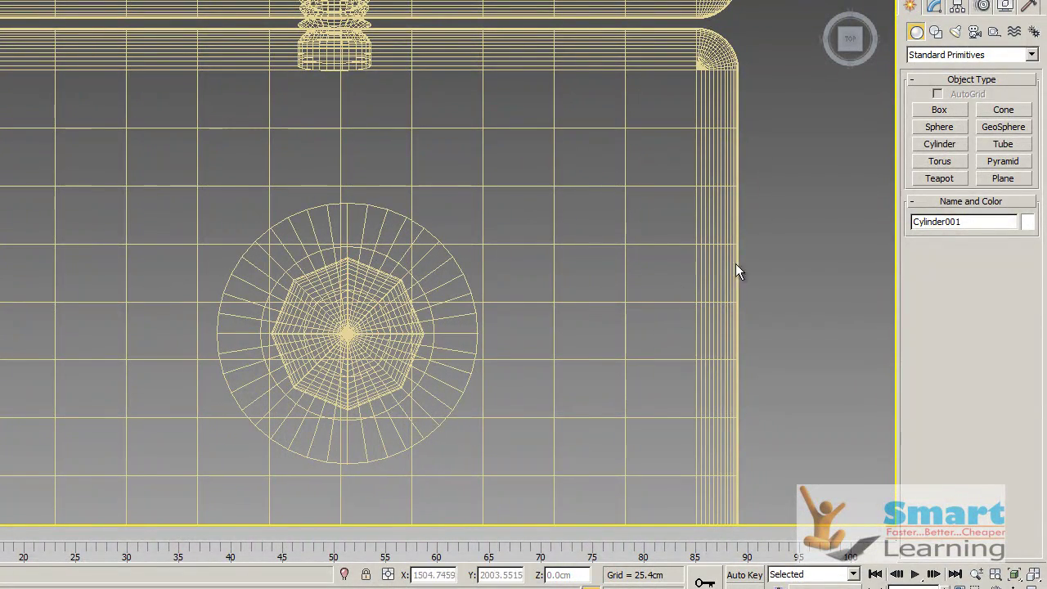
- Return to the perspective view and display the chair in wireframe to expose the cylinder inside the seat
left_click(830, 4)
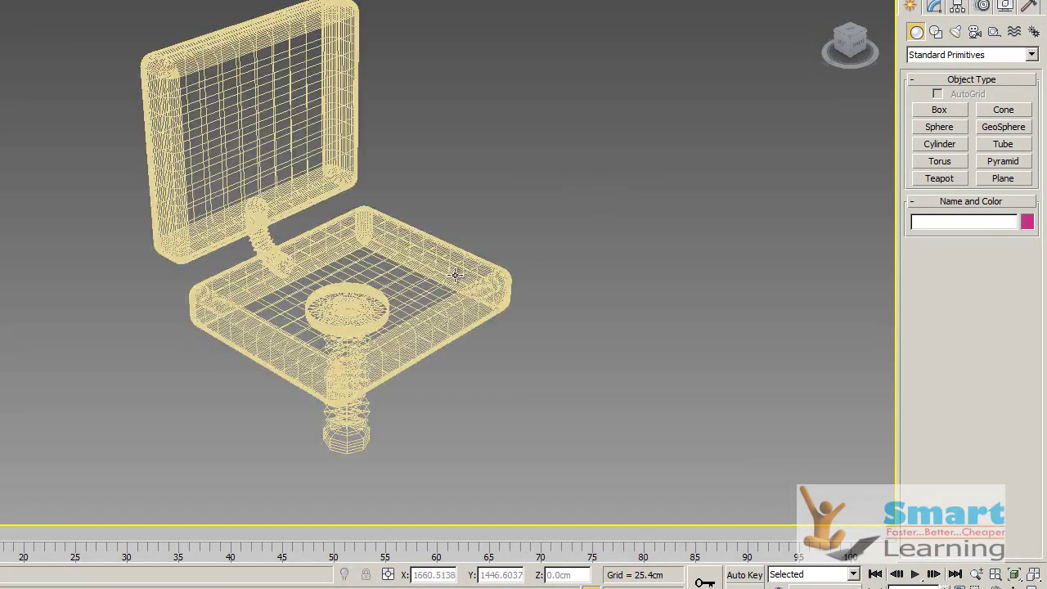
key("F3")
middle_click_drag(388, 401, 390, 347)
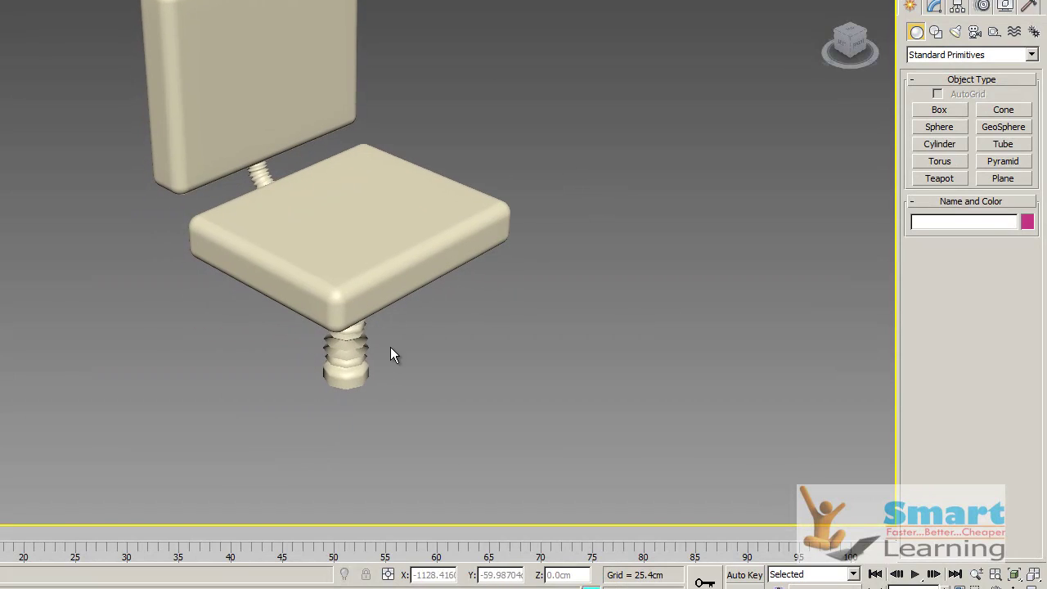
middle_click_drag(392, 303, 406, 319, "alt")
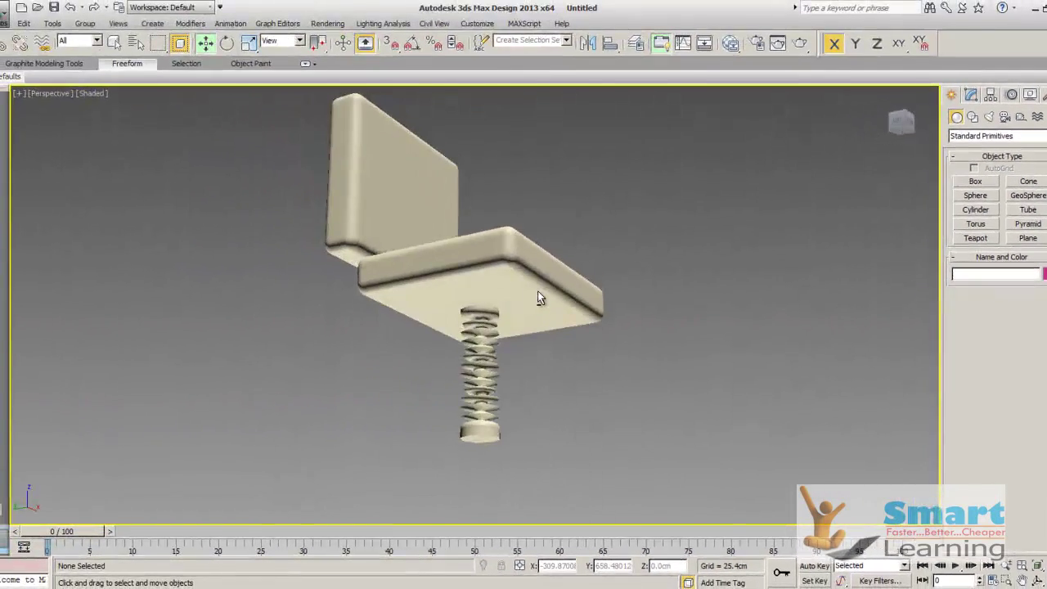
scroll(531, 329, "down", 3)
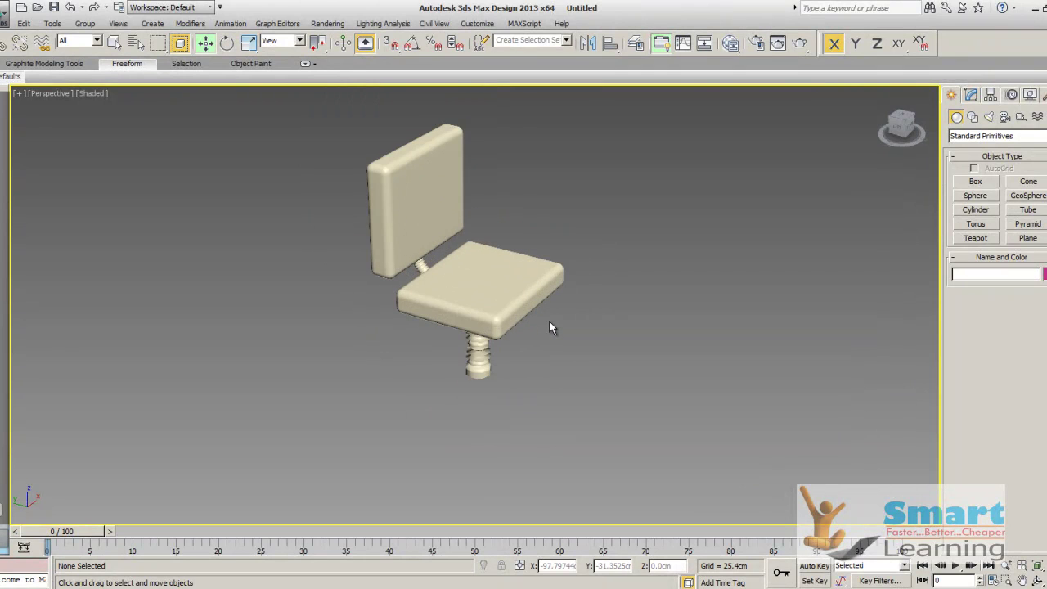
key("F3")
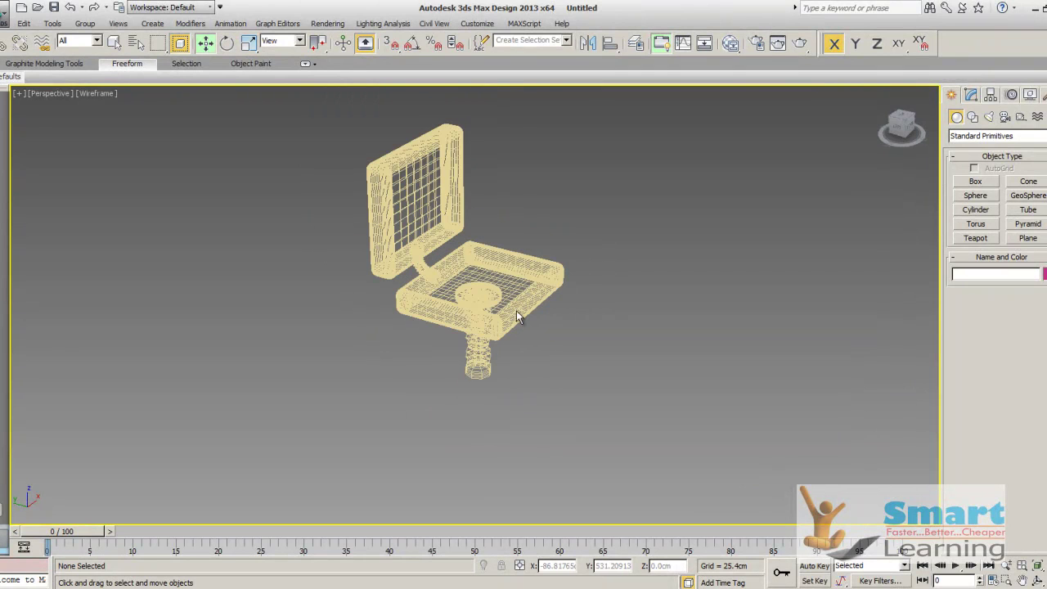
left_click(495, 298)
left_click_drag(481, 256, 482, 277)
key("ctrl+z")
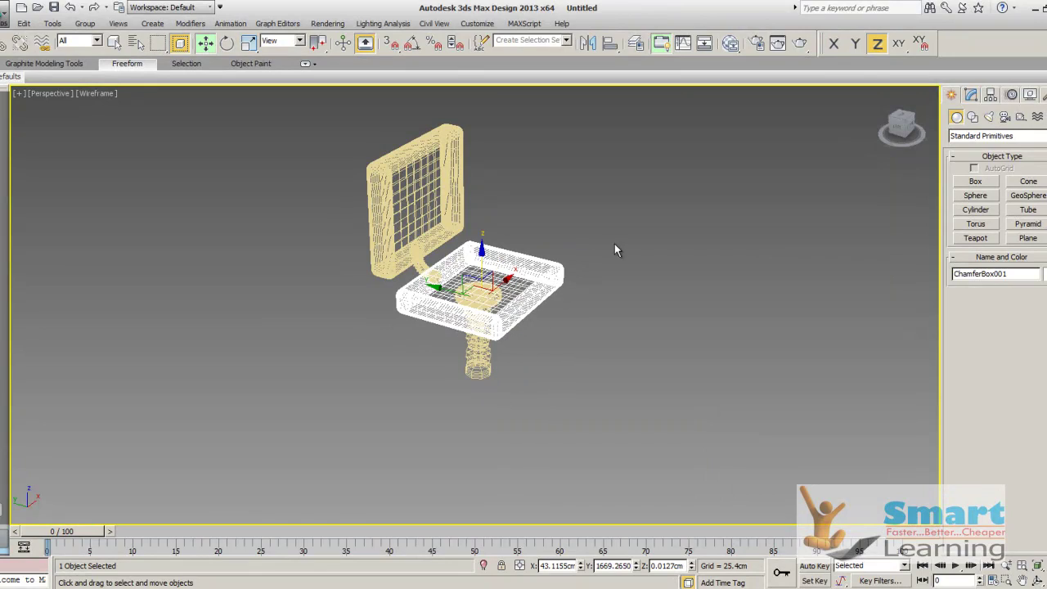
scroll(493, 301, "up", 6)
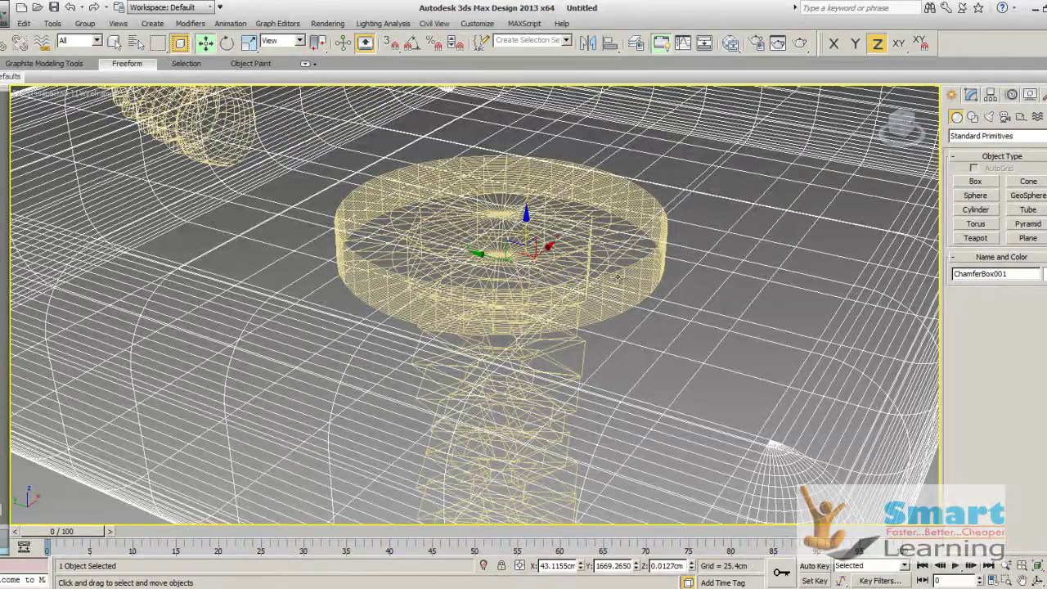
left_click(619, 277)
scroll(605, 280, "down", 6)
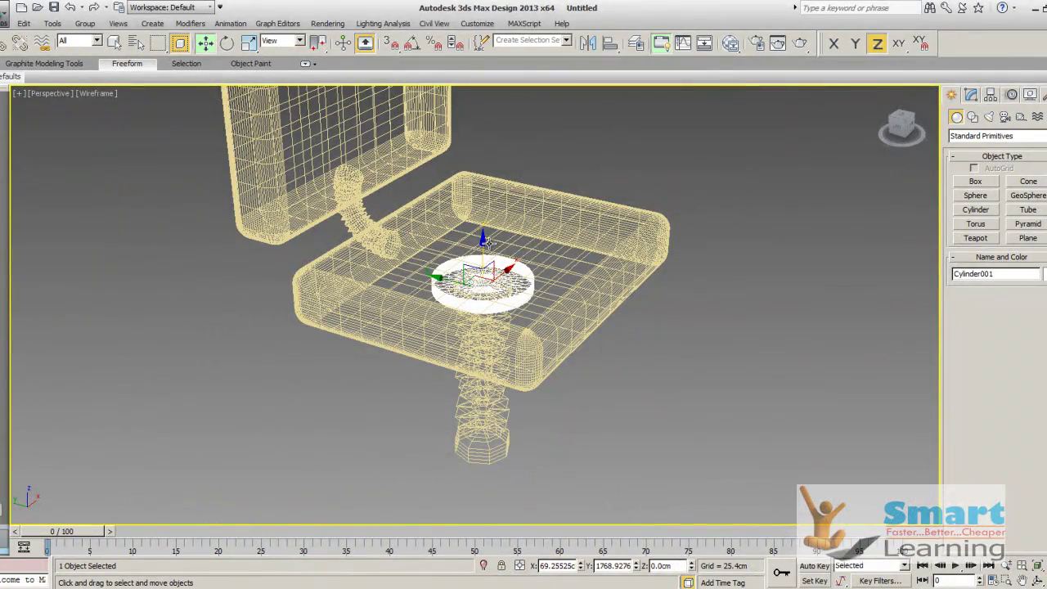
left_click(572, 293)
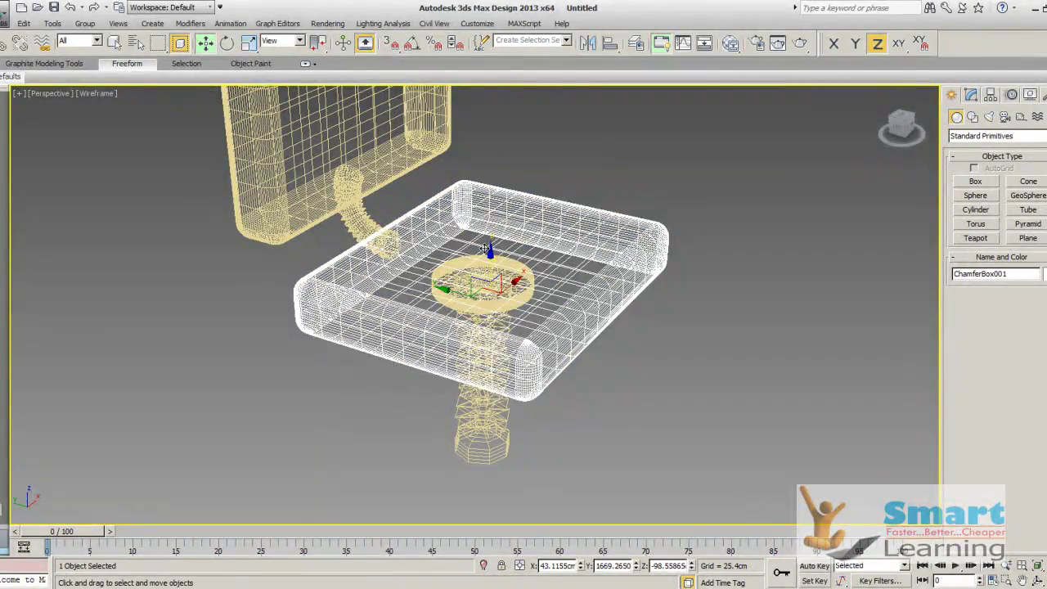
left_click(618, 339)
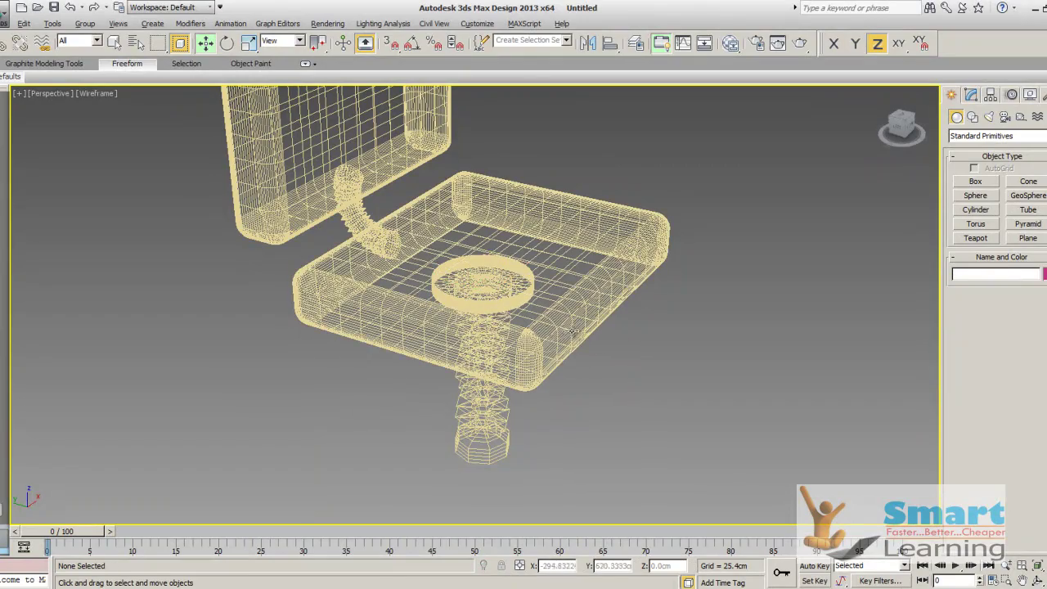
middle_click_drag(571, 330, 582, 281, "alt")
left_click(522, 301)
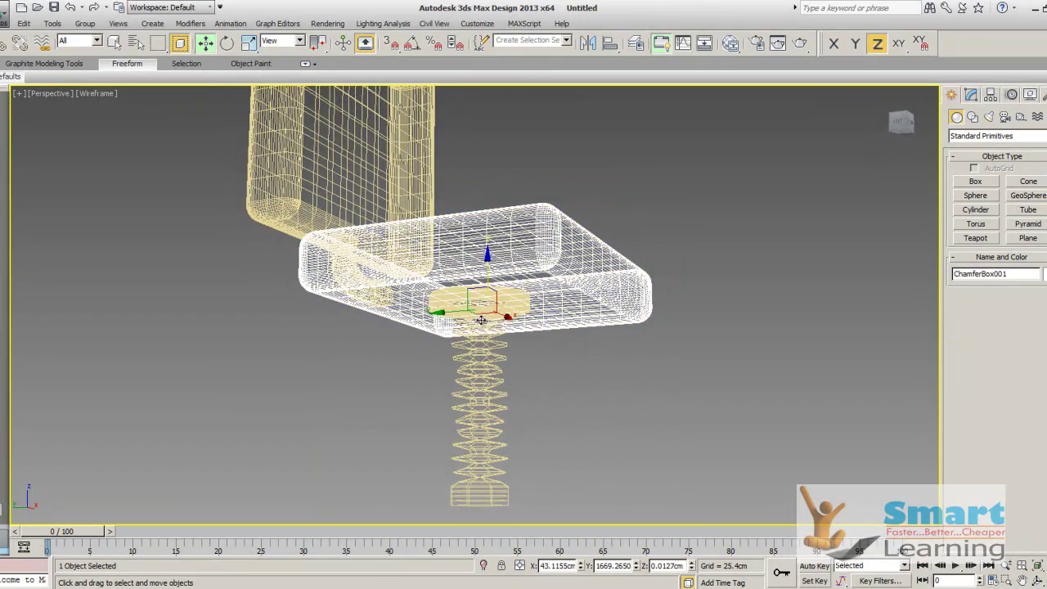
left_click_drag(487, 267, 487, 291)
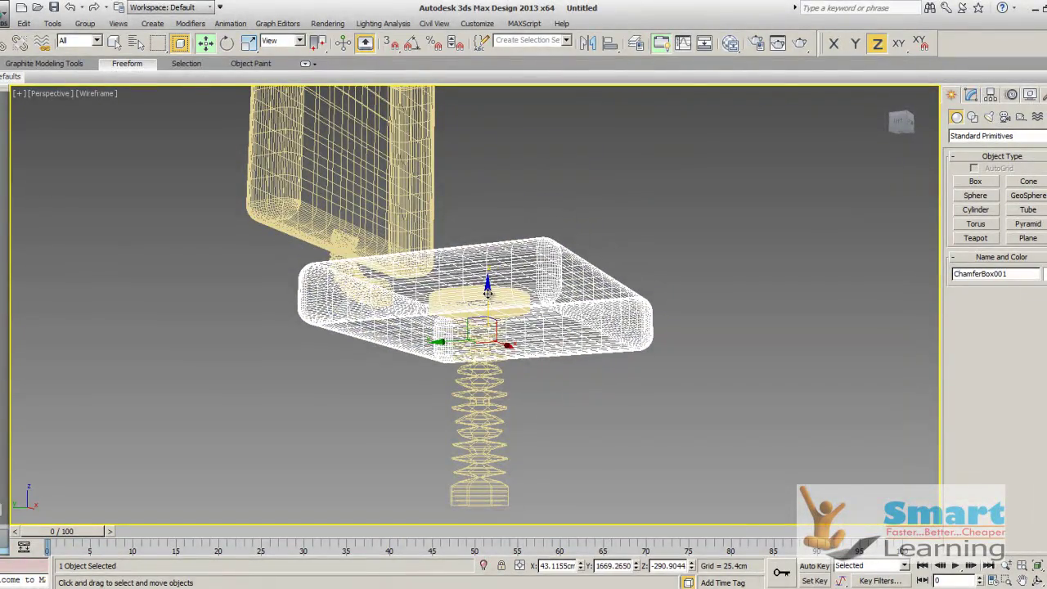
key("ctrl+z")
left_click(603, 370)
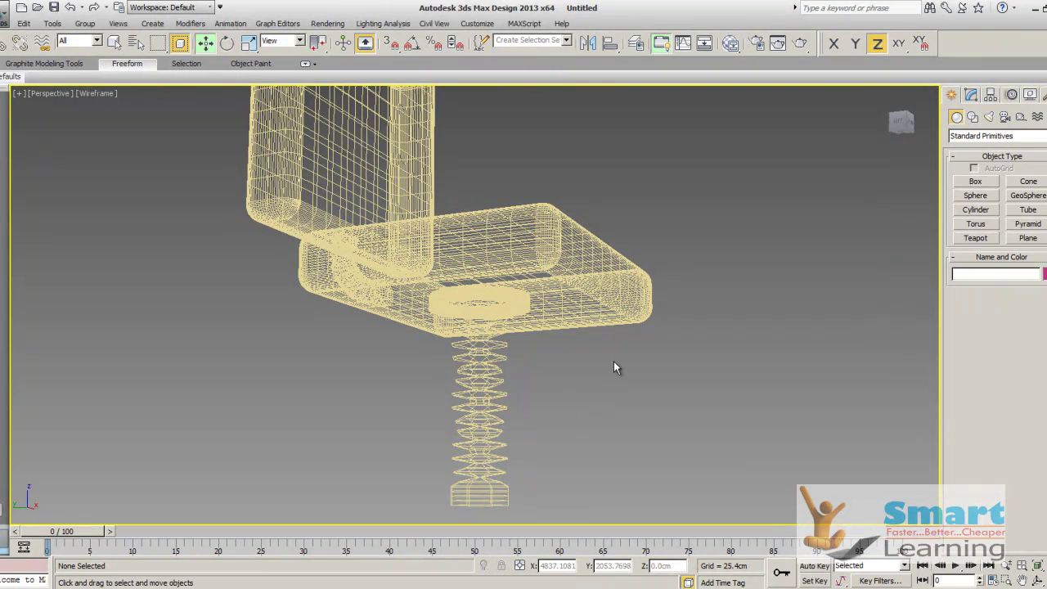
- Select Cylinder001 by name and lower it vertically to the bottom end of the second hose
key("h")
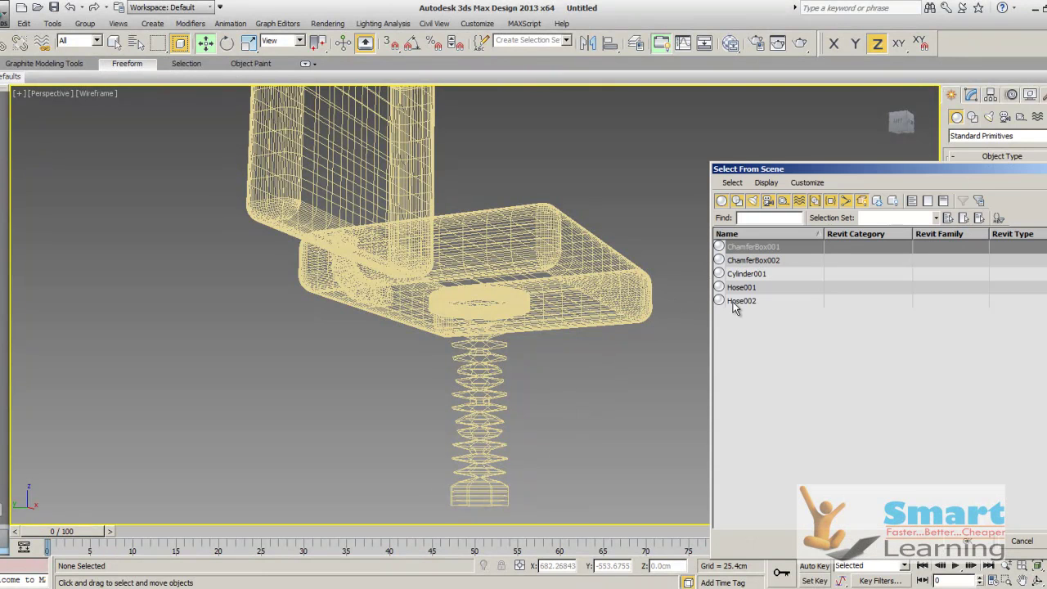
left_click(743, 246)
left_click(734, 275)
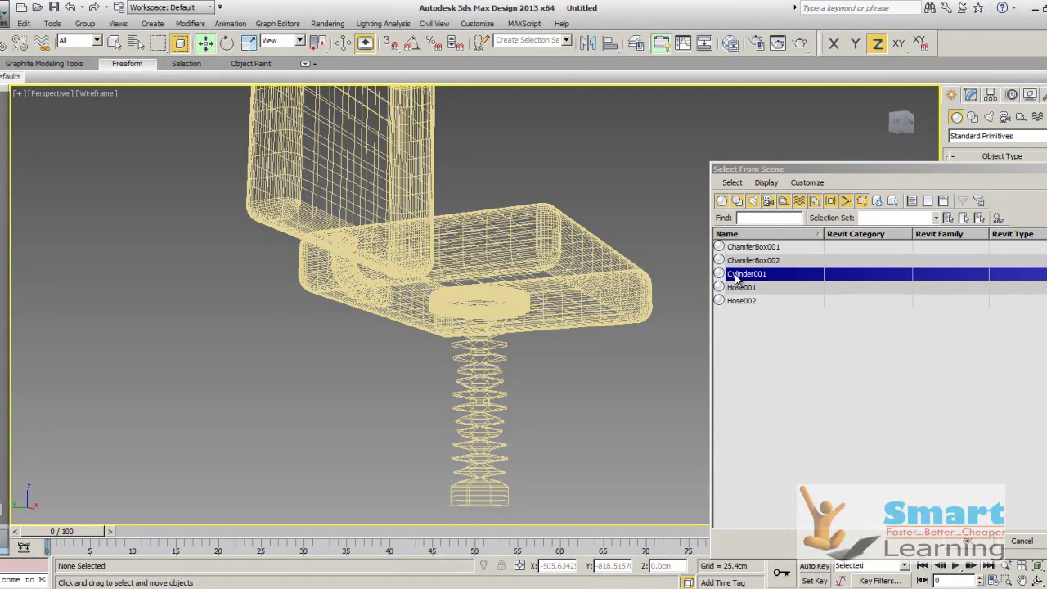
double_click(734, 274)
left_click_drag(479, 256, 485, 462)
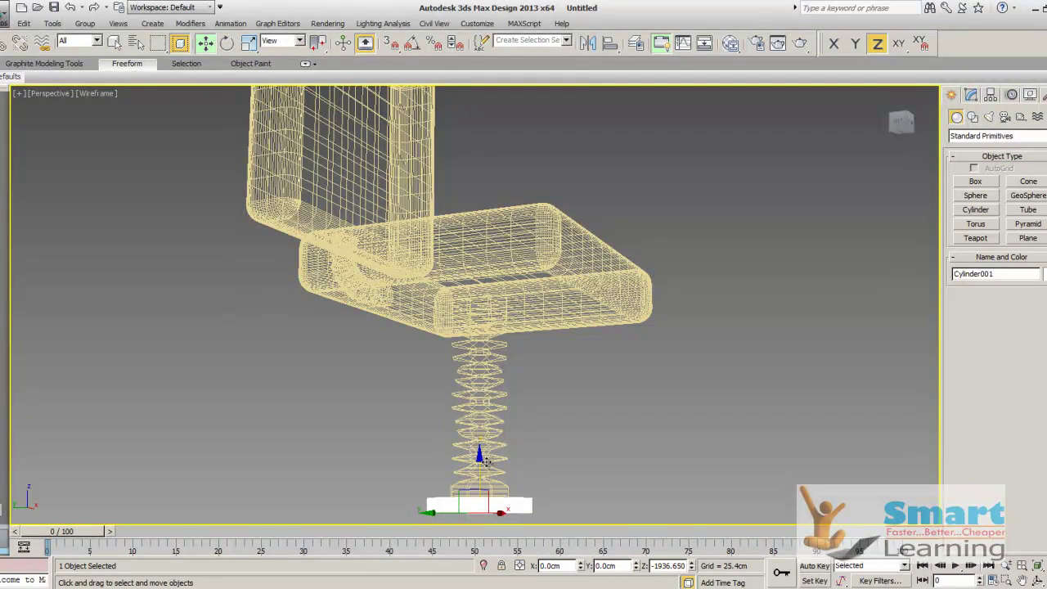
left_click(646, 441)
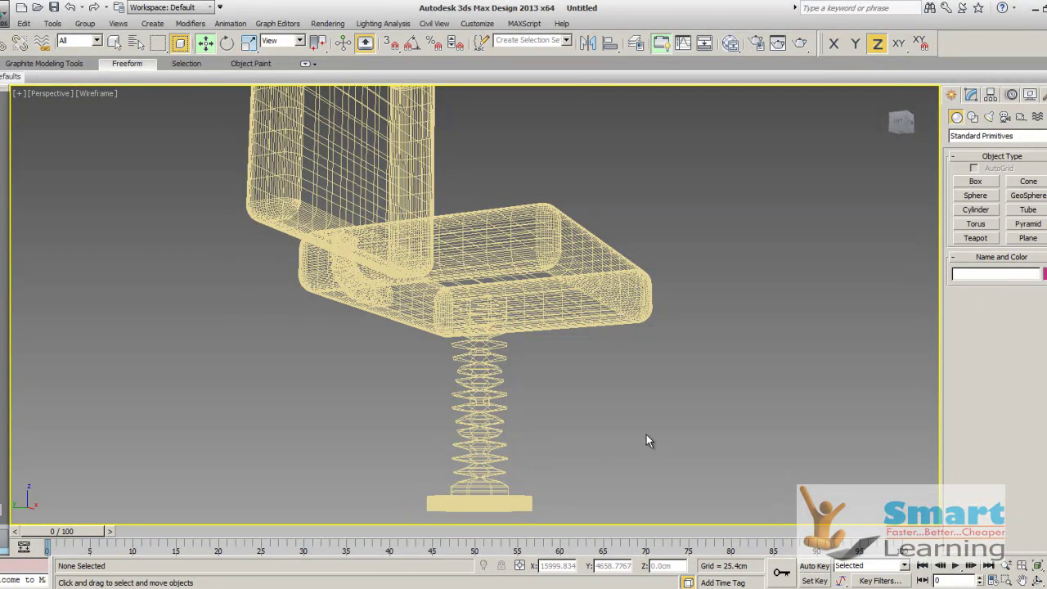
- In shaded display, raise the cylinder slightly so that it sits tight against the bottom of the second hose
key("F3")
scroll(554, 445, "up", 6)
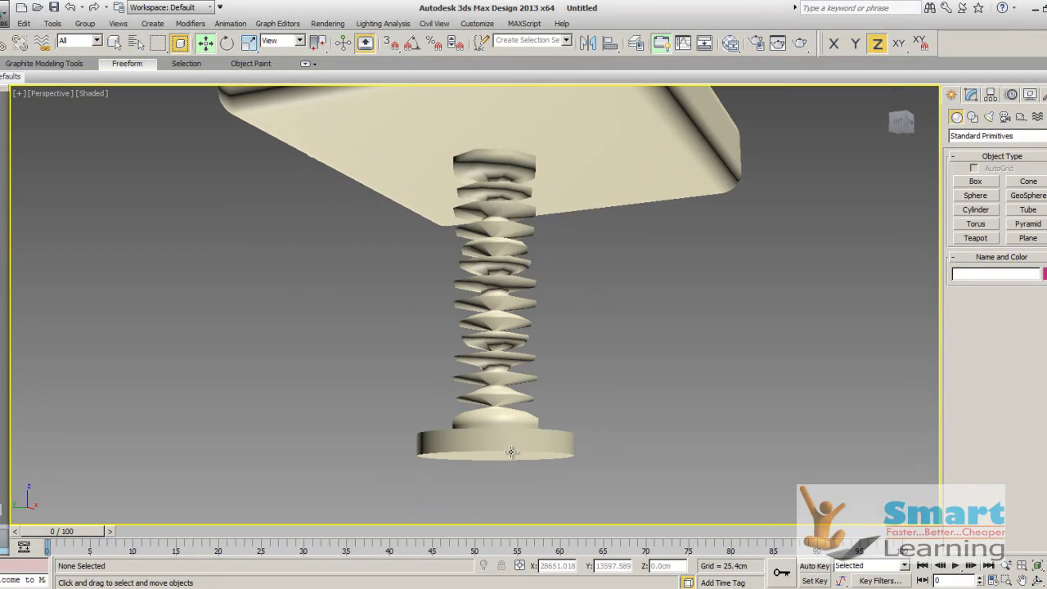
left_click(510, 451)
mouse_move(495, 403)
left_mouse_down()
mouse_move(495, 426)
mouse_move(498, 388)
left_mouse_up()
left_click(689, 447)
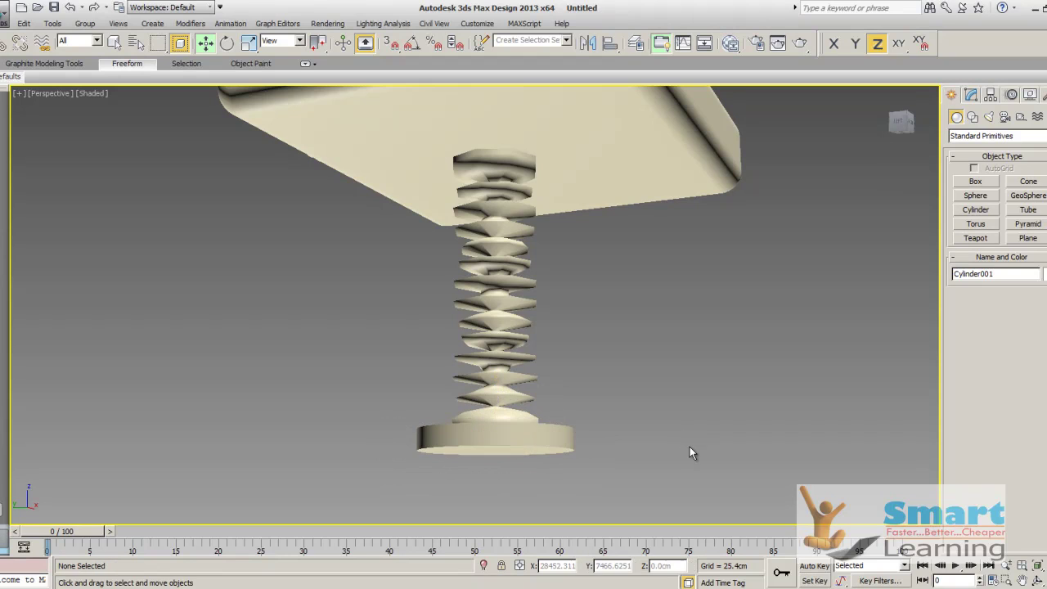
- In the top view, create a narrow chamfer box in front of the seat, about 2416 cm long, 308 cm wide and 900 cm high
middle_click_drag(646, 436, 527, 390, "alt")
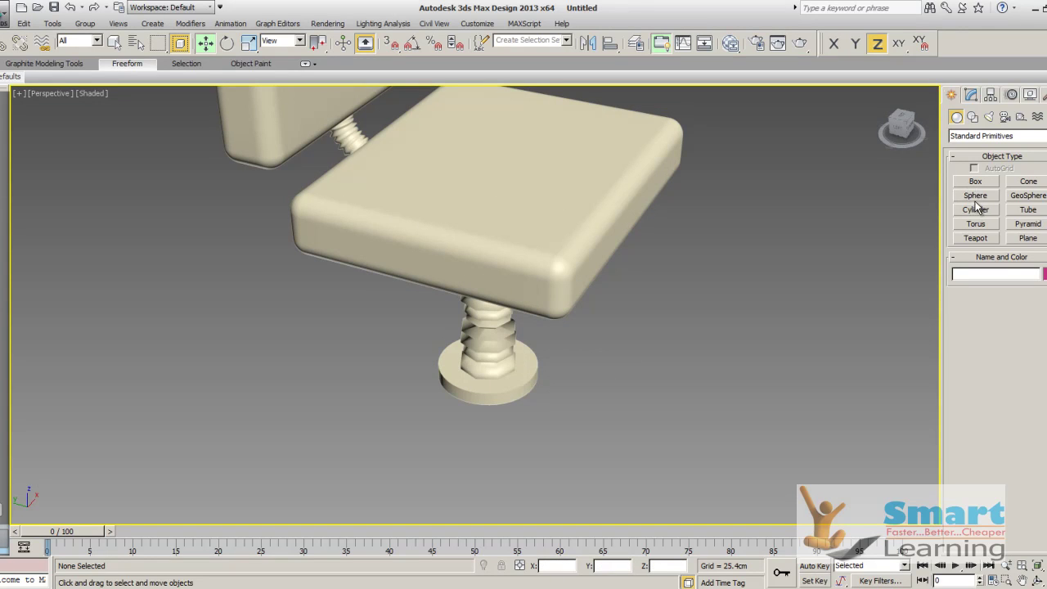
left_click(966, 136)
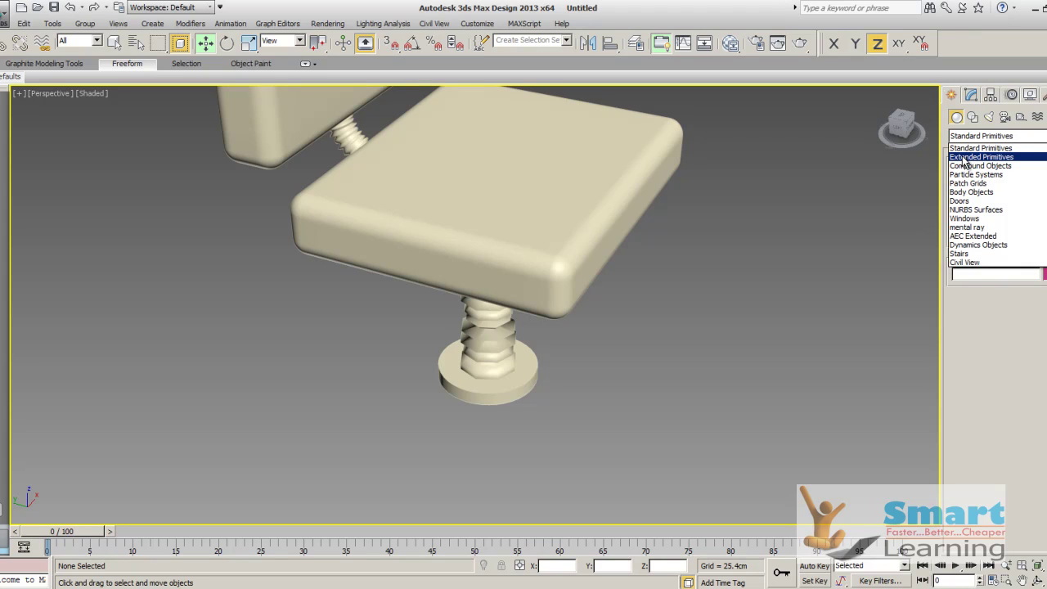
left_click(965, 157)
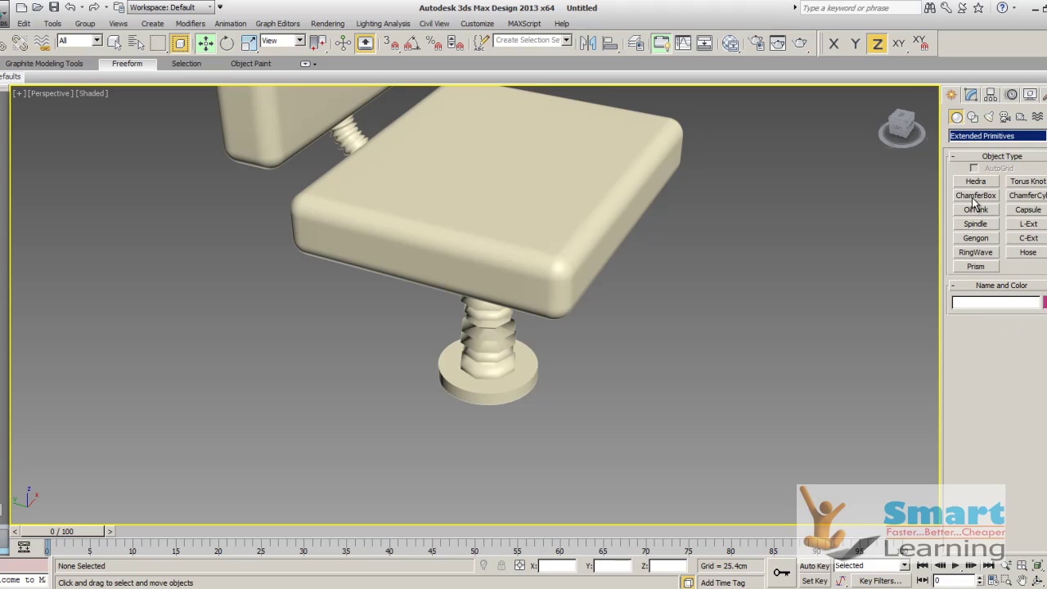
left_click(975, 195)
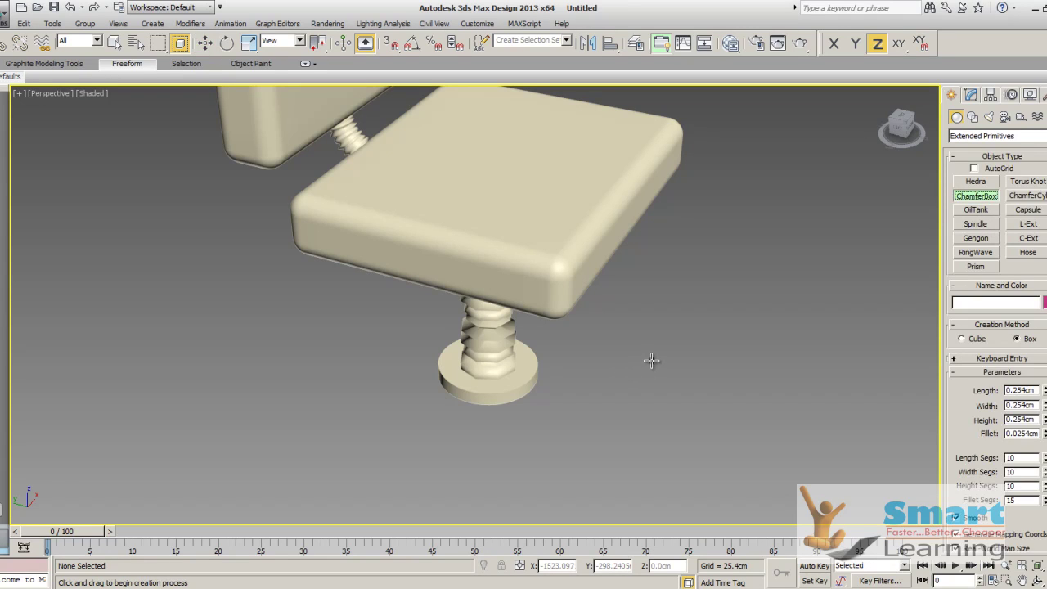
key("t")
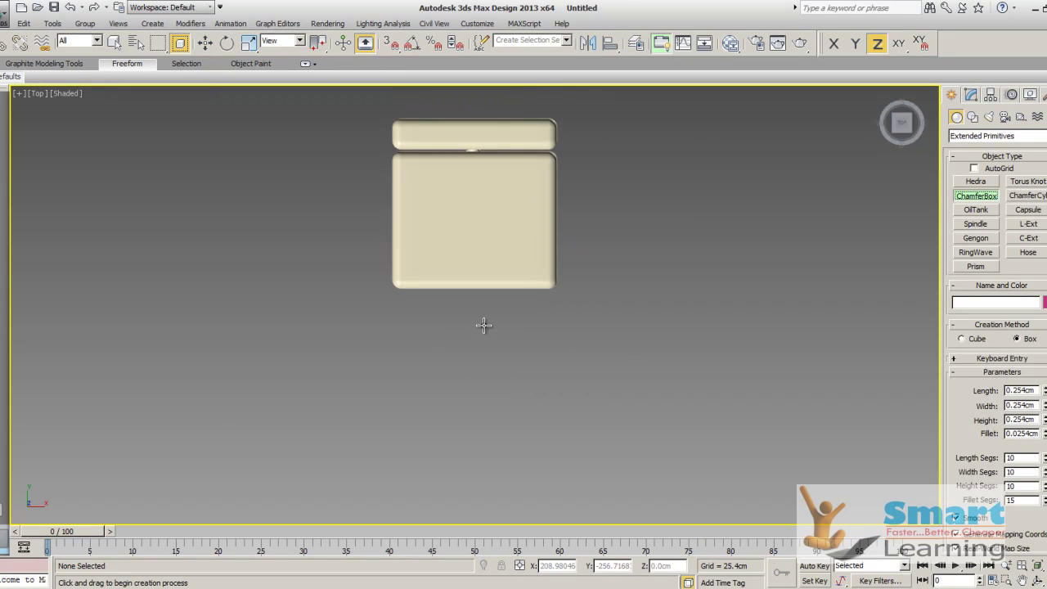
left_click_drag(491, 320, 503, 432)
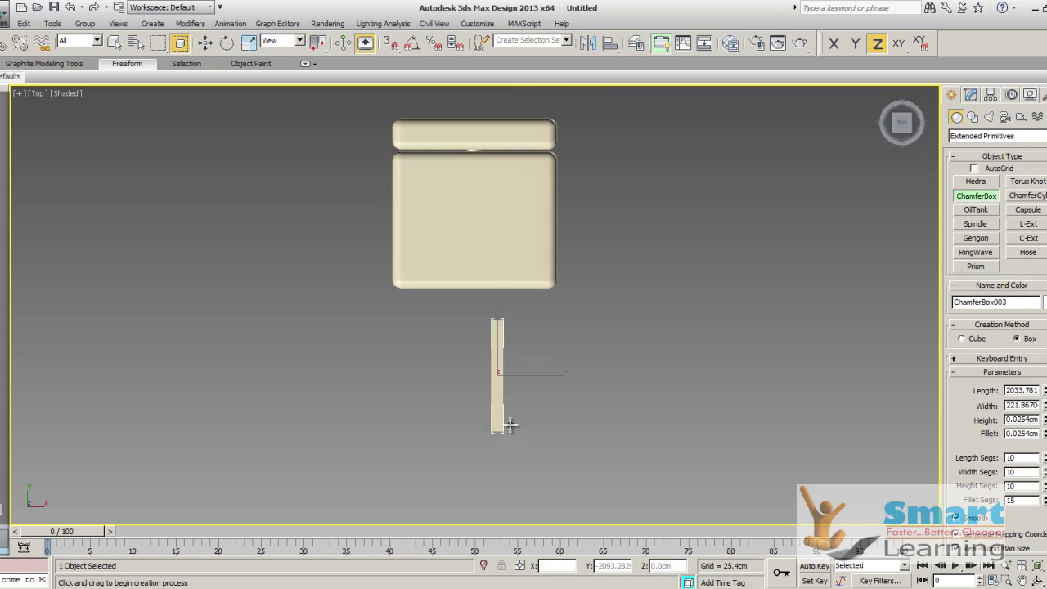
right_click(556, 389)
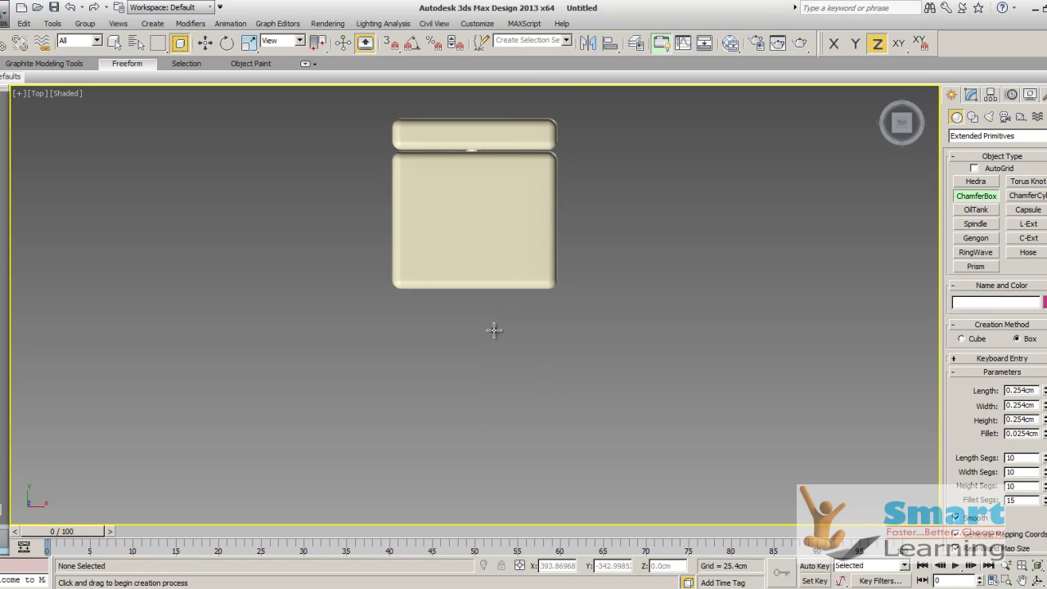
left_click_drag(493, 328, 511, 464)
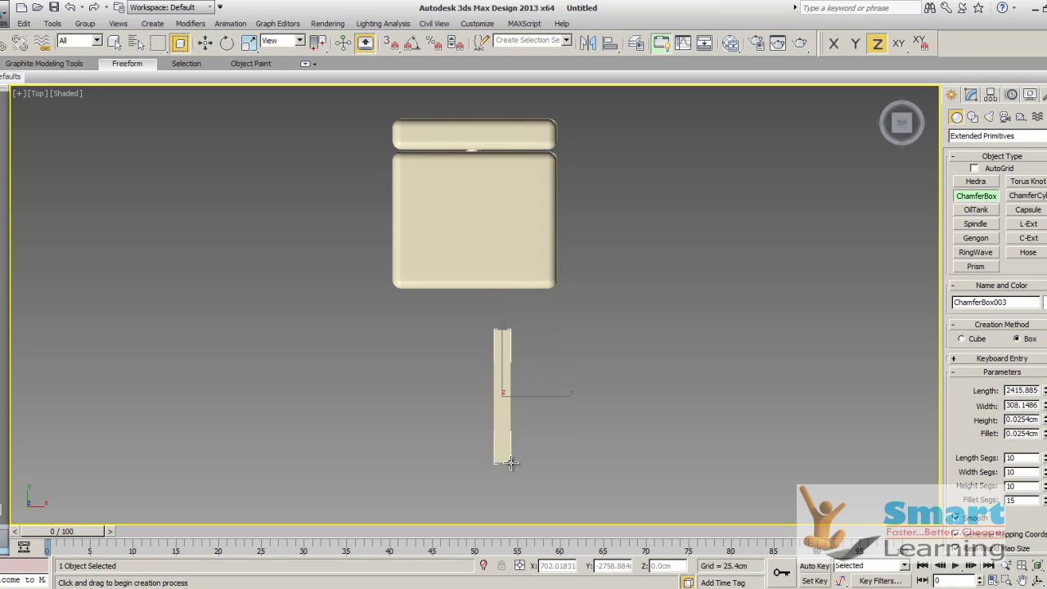
left_click(505, 413)
left_click(506, 392)
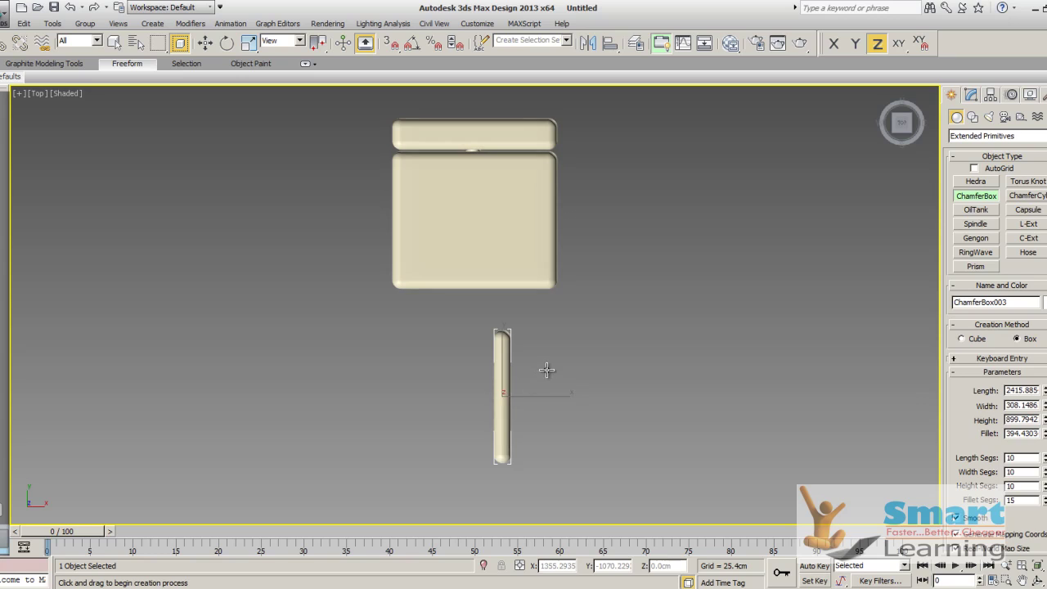
right_click(547, 369)
left_click(587, 362)
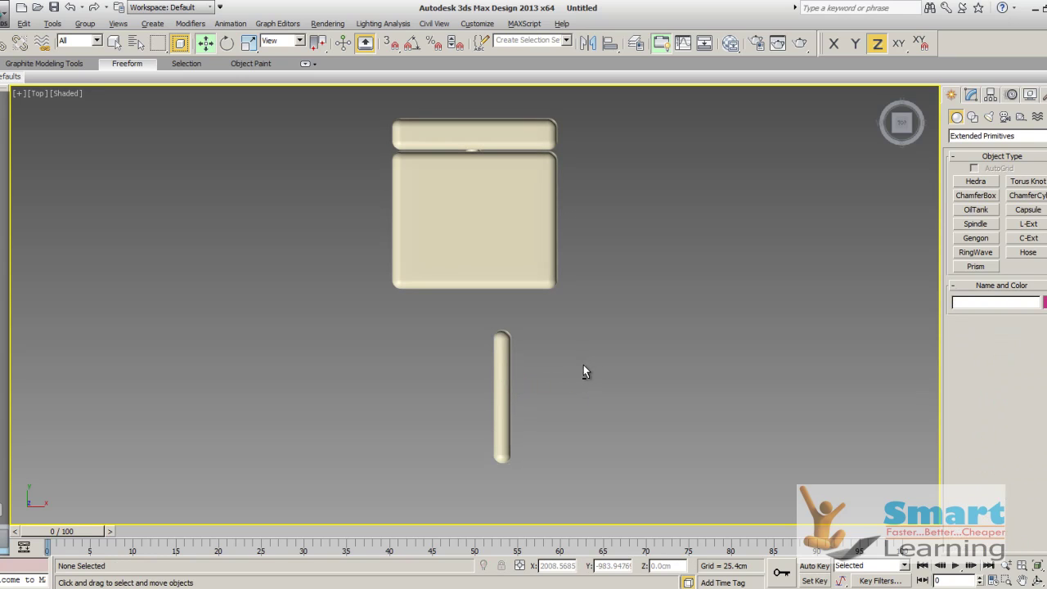
- Reduce the new chamfer box's height to about 421 cm so that it becomes a slim leg bar
middle_click_drag(583, 365, 548, 271, "alt")
left_click(491, 341)
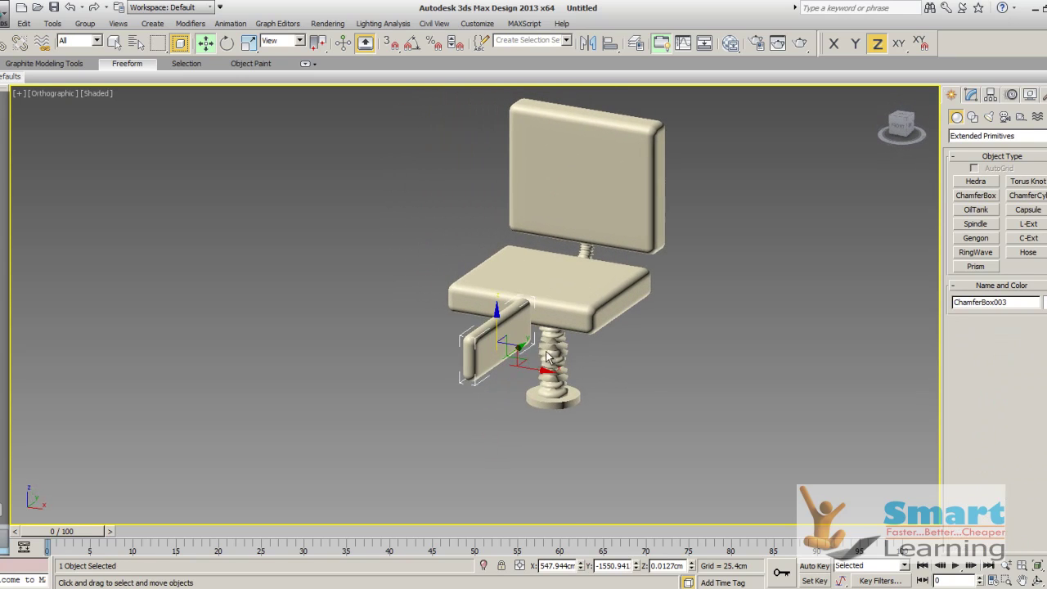
left_click(970, 95)
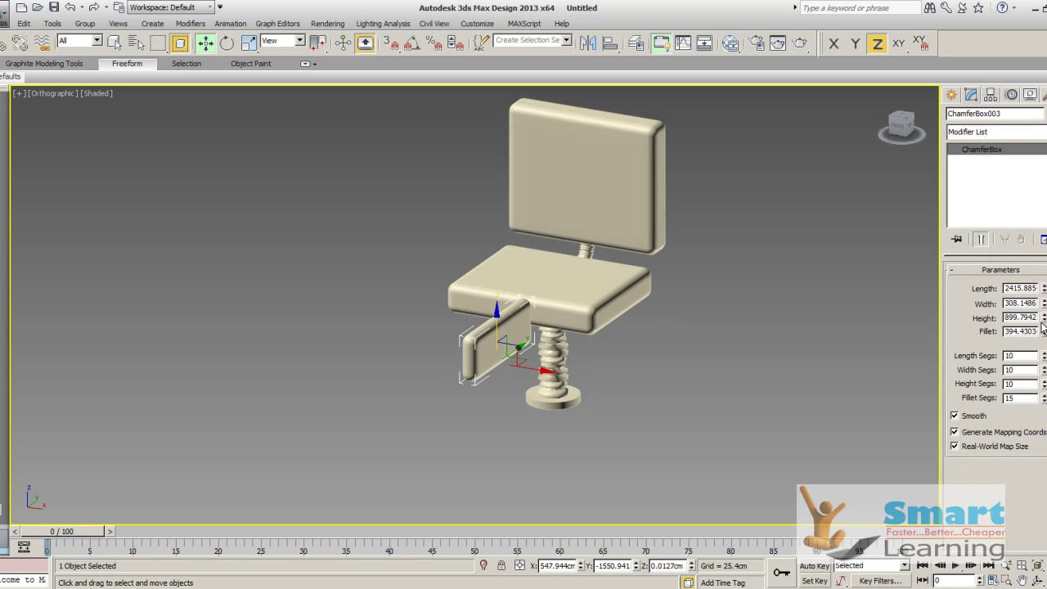
left_click_drag(1042, 323, 1041, 356)
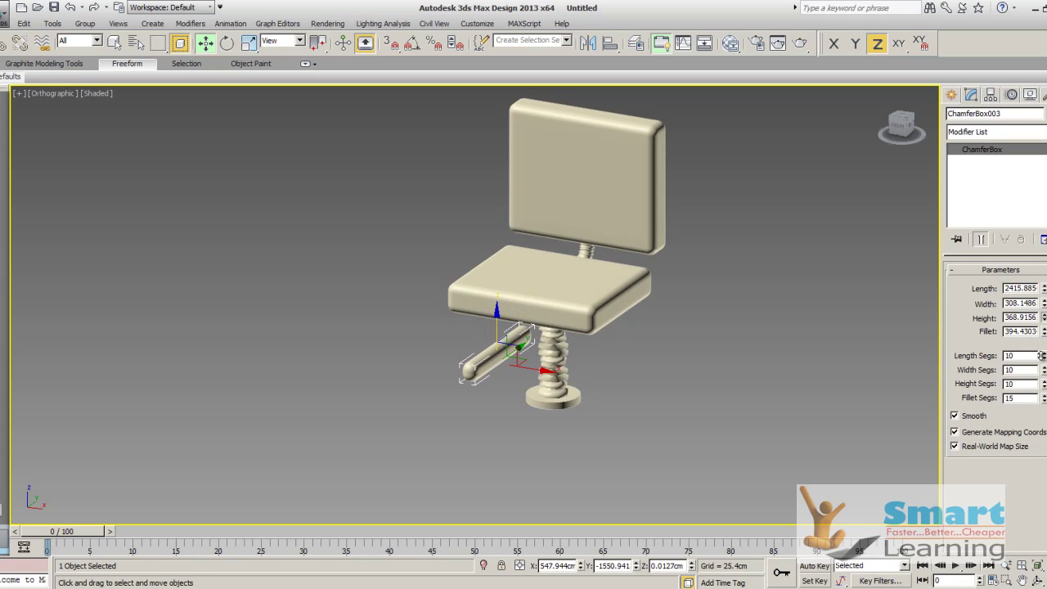
left_click(527, 360)
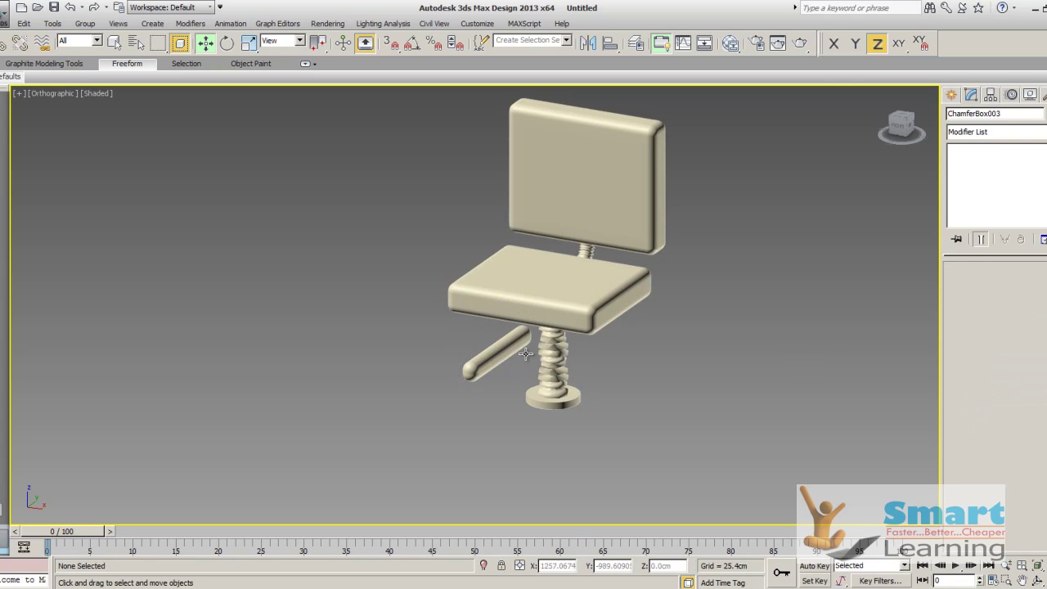
scroll(515, 357, "up", 4)
scroll(514, 356, "up", 2)
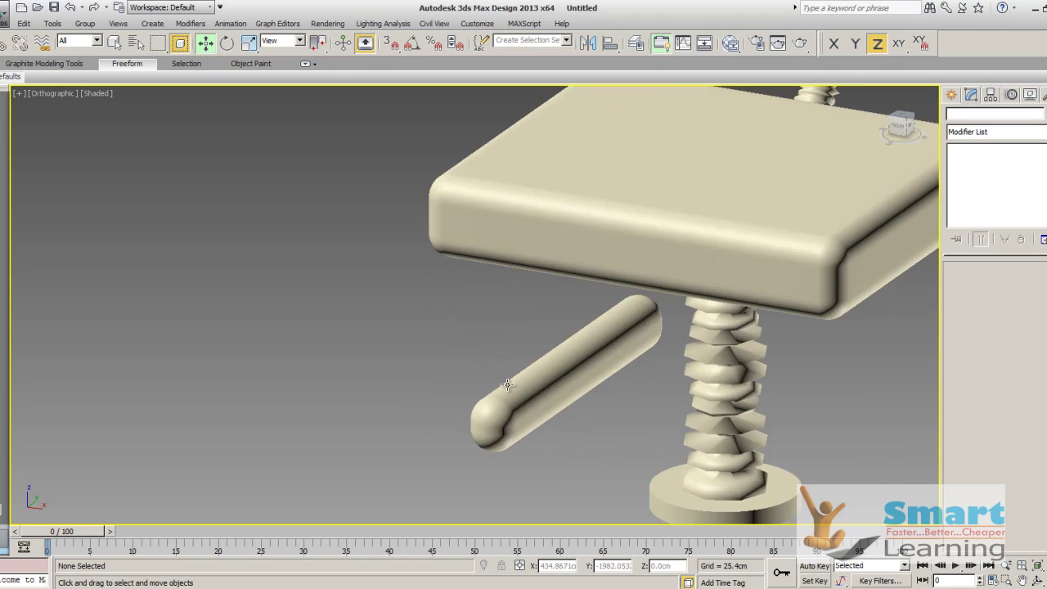
left_click(520, 387)
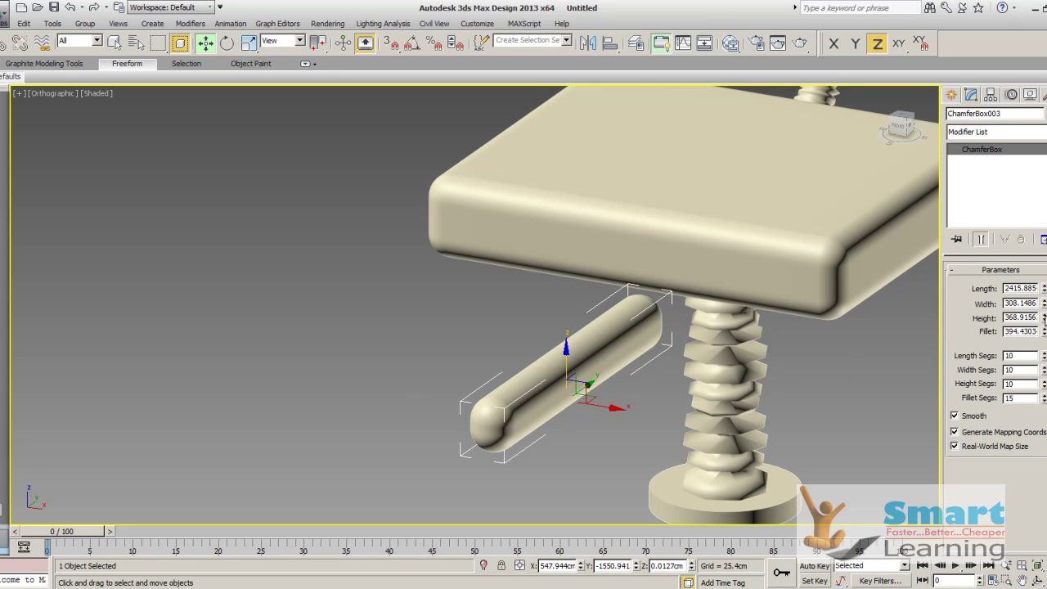
left_click_drag(1043, 317, 1044, 304)
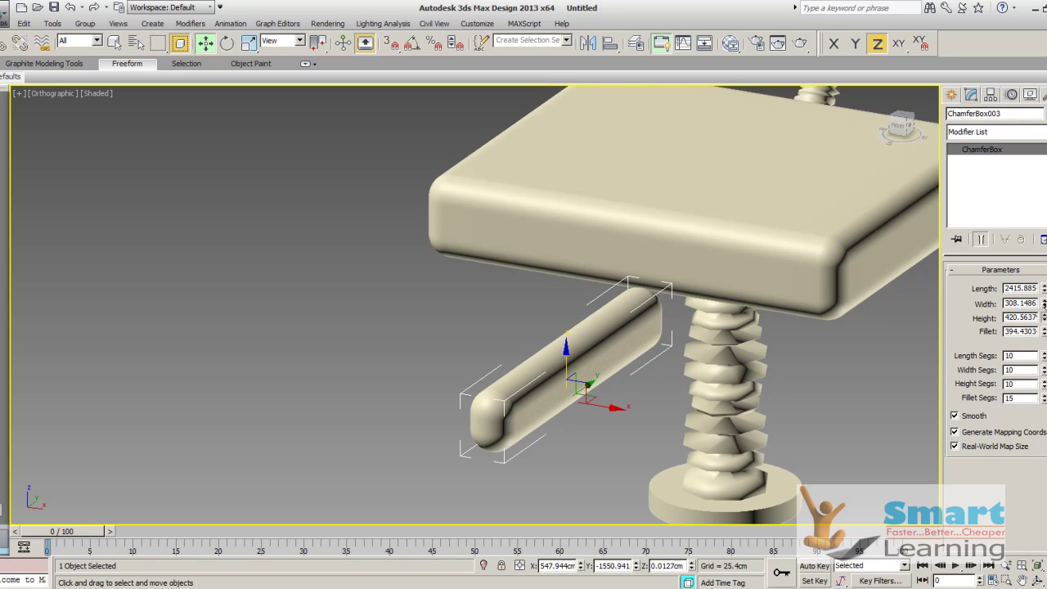
left_click(603, 420)
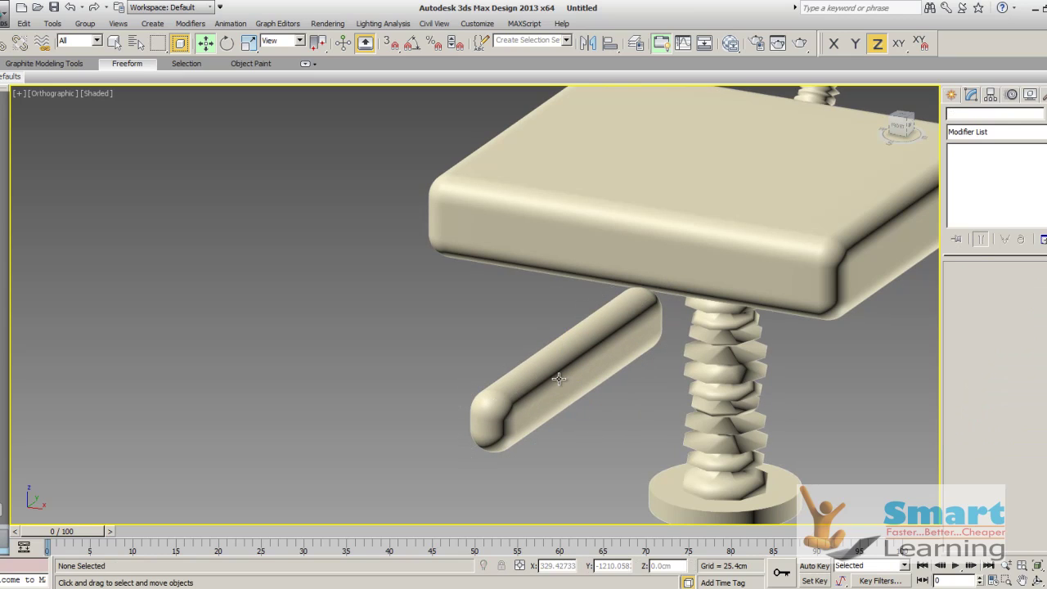
- Turn on angle snap and rotate the leg bar -90 degrees about its Y axis so that it lies flat
left_click(559, 377)
left_click(227, 45)
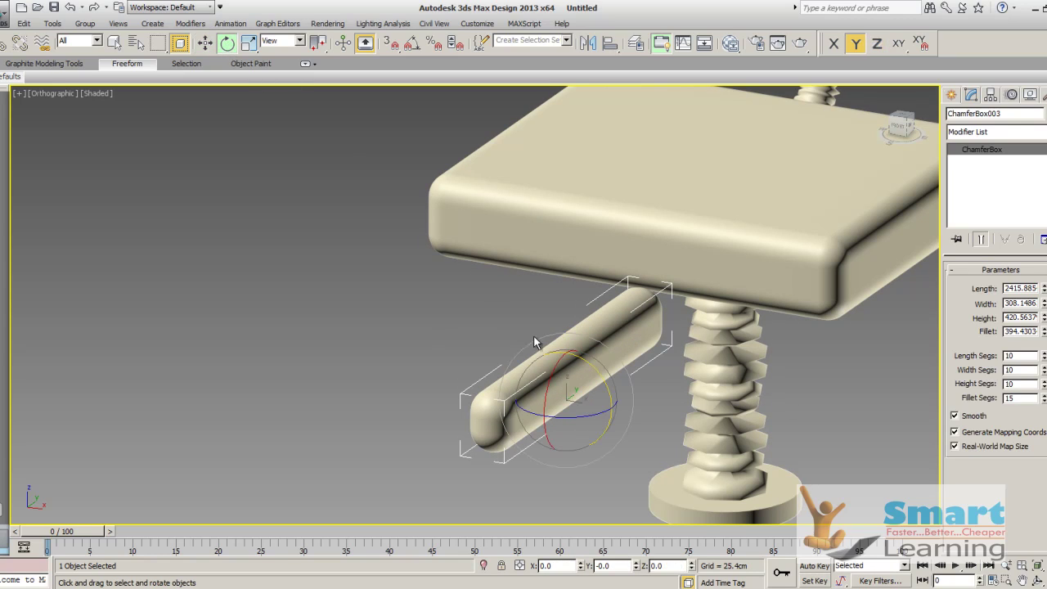
key("a")
left_click_drag(581, 354, 359, 328)
left_click(359, 327)
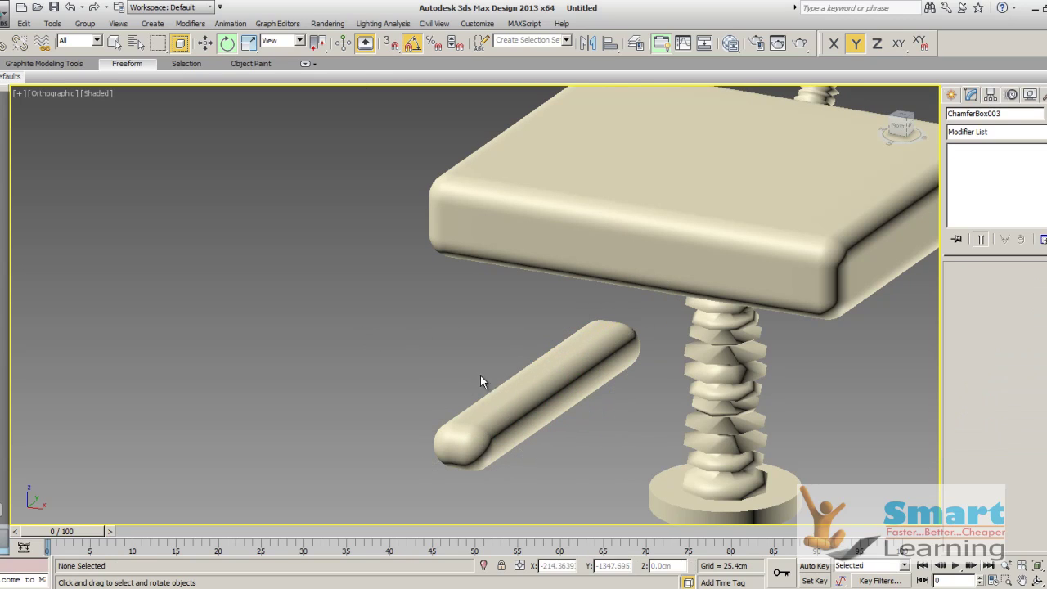
- Apply a Taper modifier to the leg bar with primary axis Y and an amount of -0.57
left_click(494, 404)
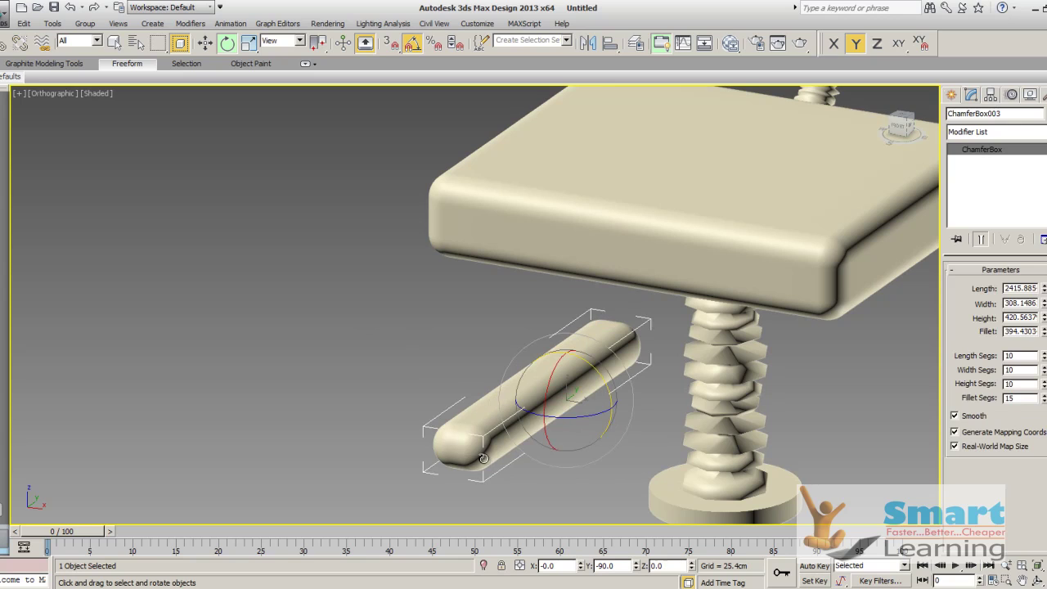
left_click(981, 131)
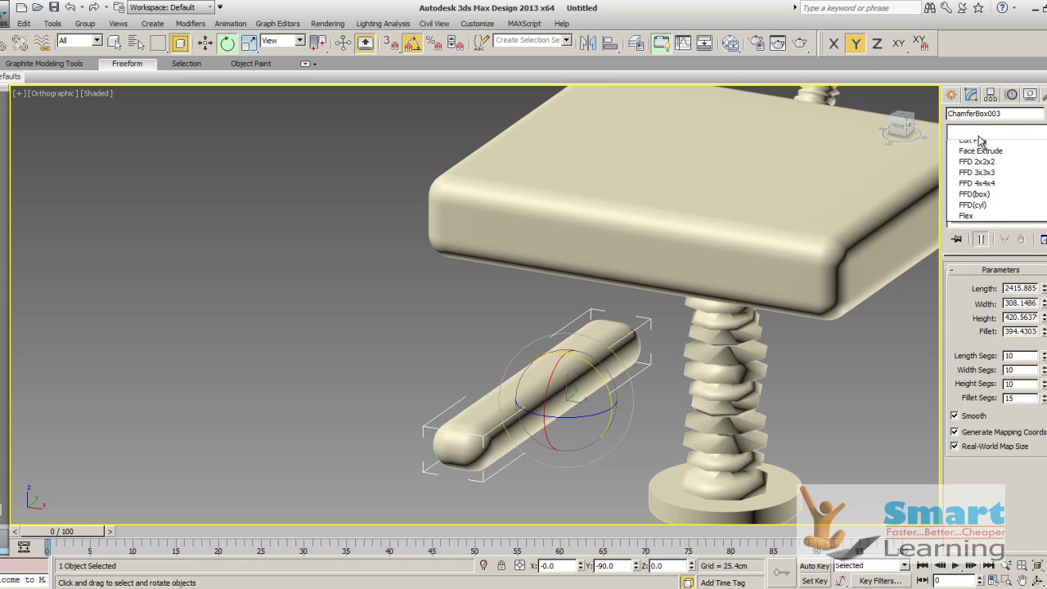
scroll(985, 287, "down", 20)
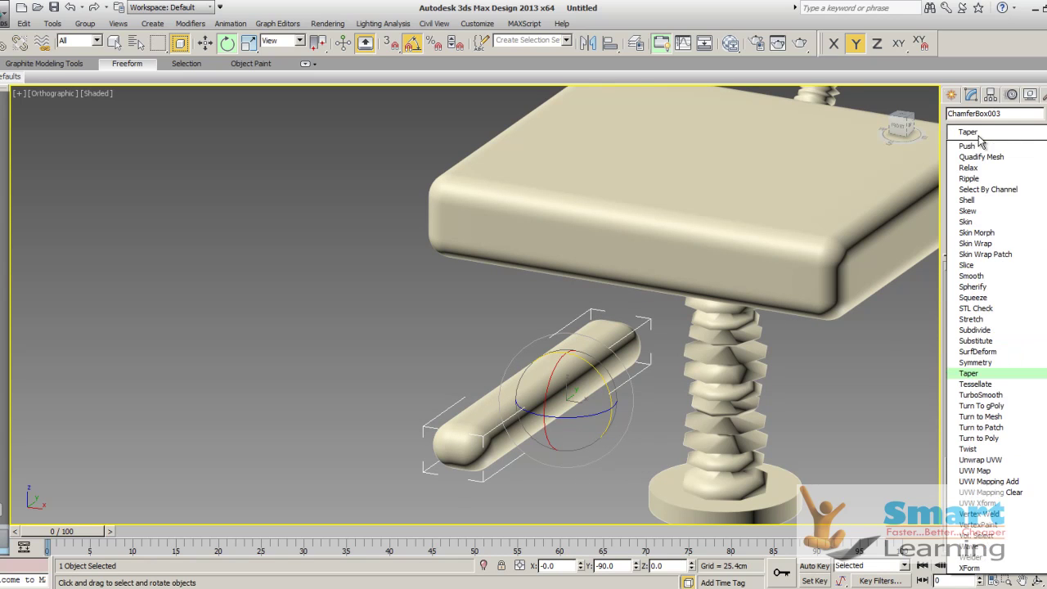
left_click(970, 373)
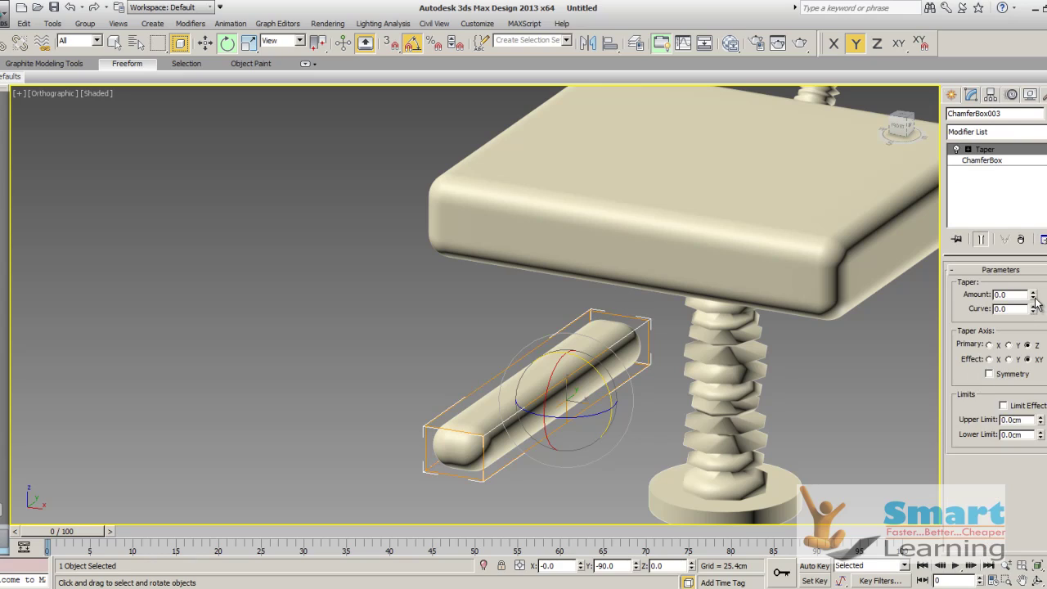
left_click_drag(1035, 299, 1034, 295)
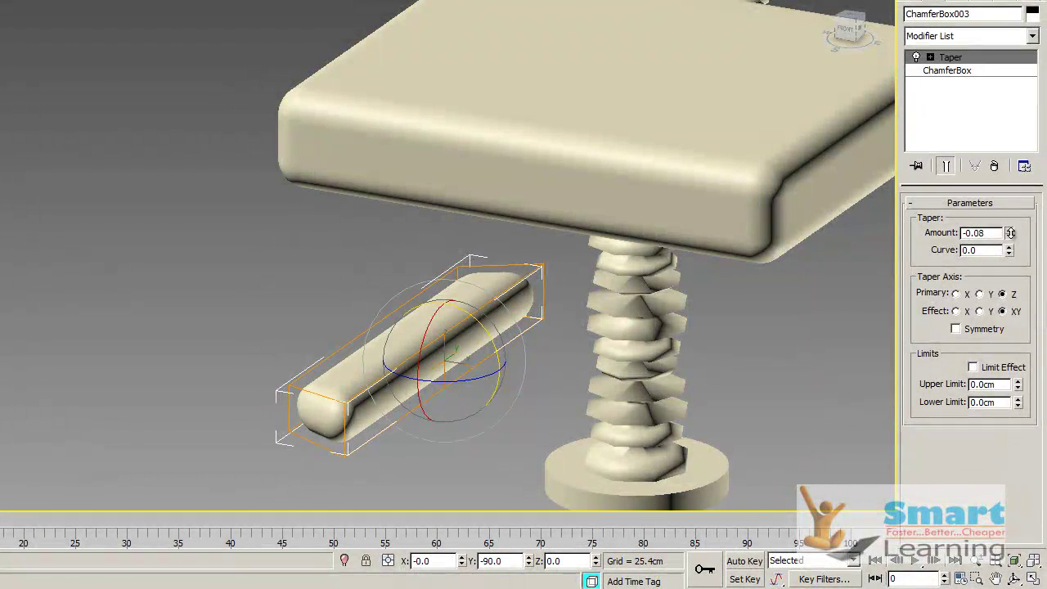
left_click_drag(1010, 232, 1011, 226)
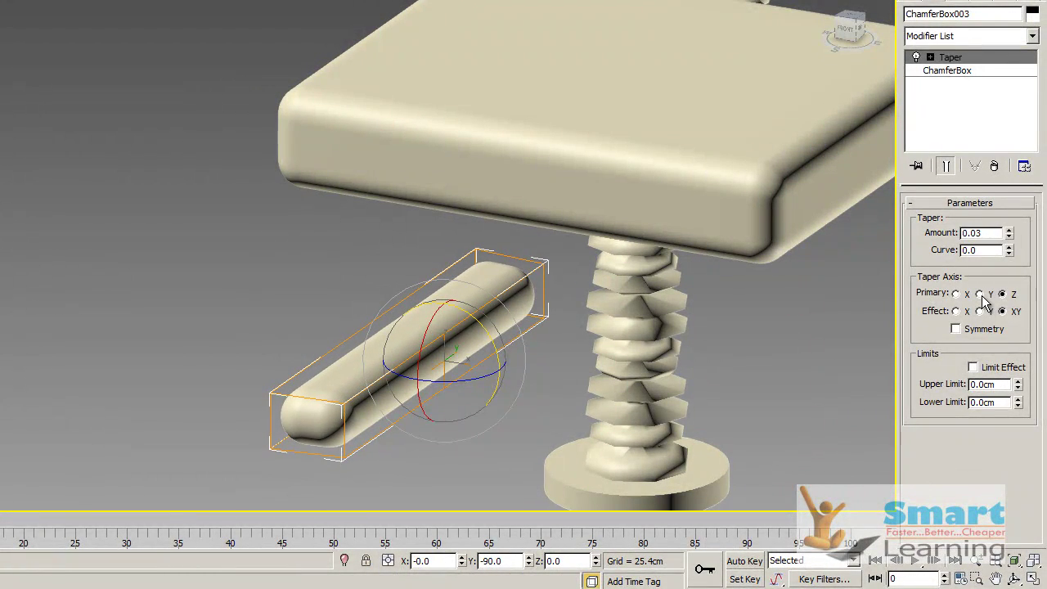
left_click(980, 294)
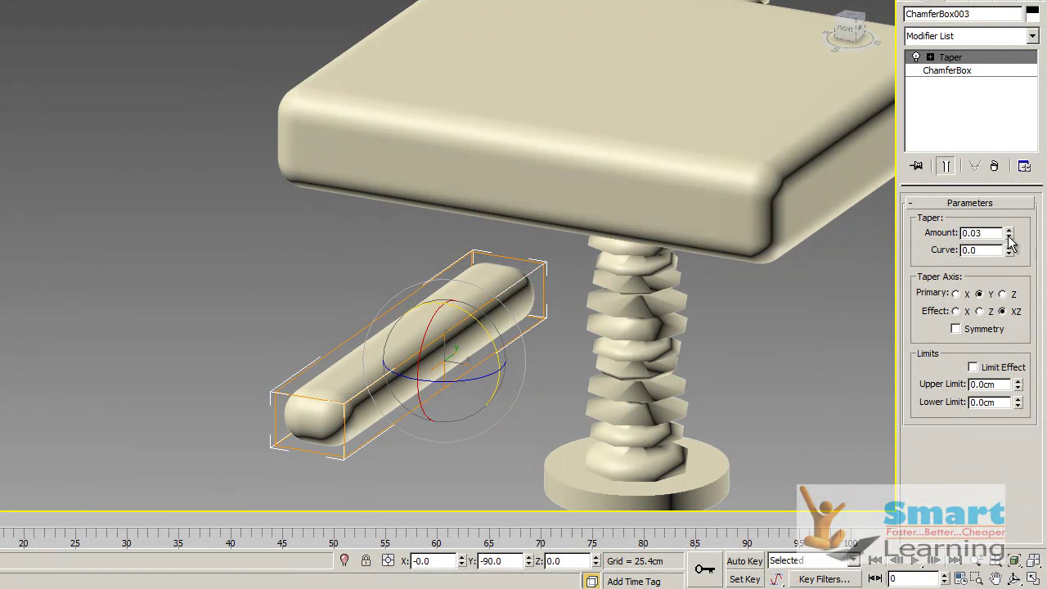
left_click_drag(1009, 234, 1020, 264)
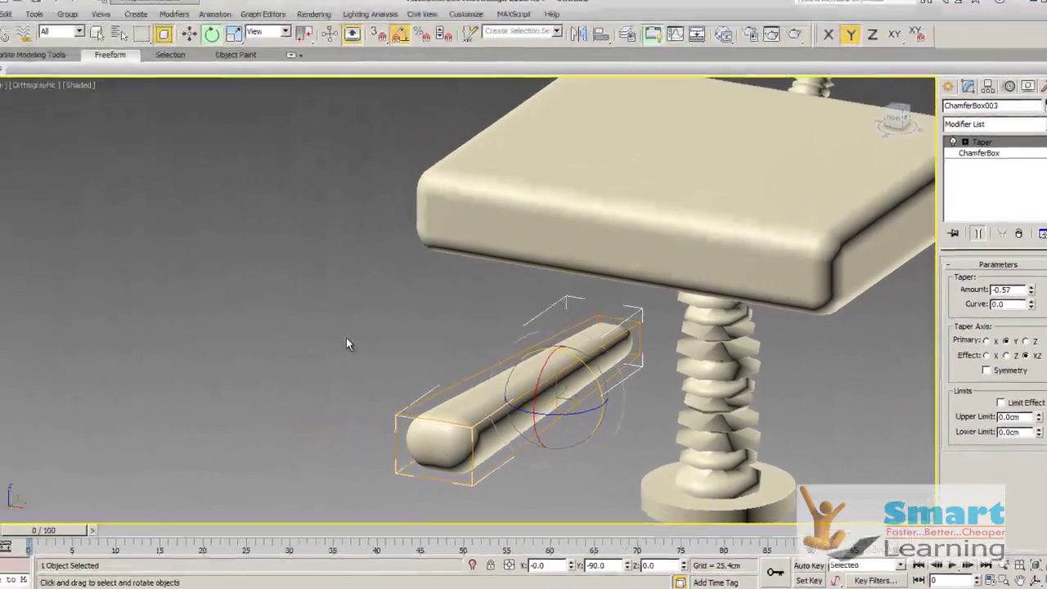
- In the top view, rotate the tapered leg 180 degrees about Z so that its wide end faces the seat
left_click(206, 322)
key("z")
key("t")
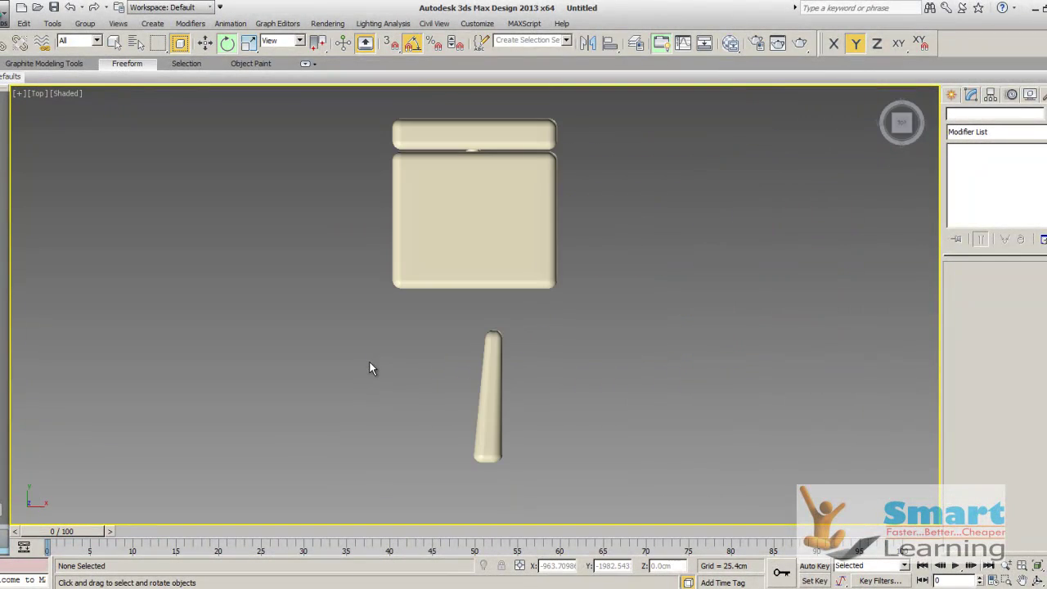
left_click(491, 416)
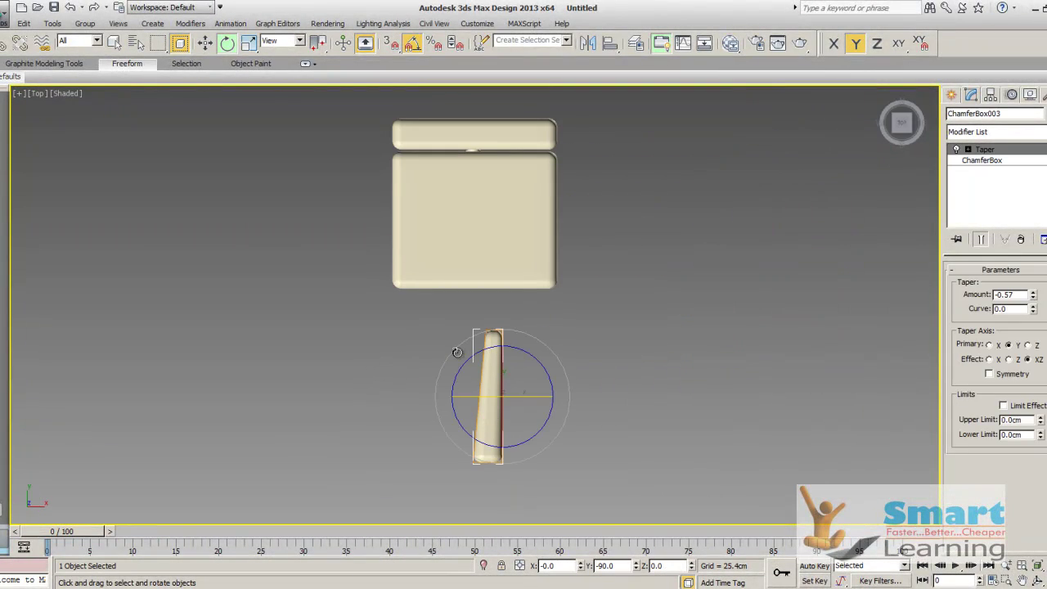
left_click_drag(457, 360, 460, 375)
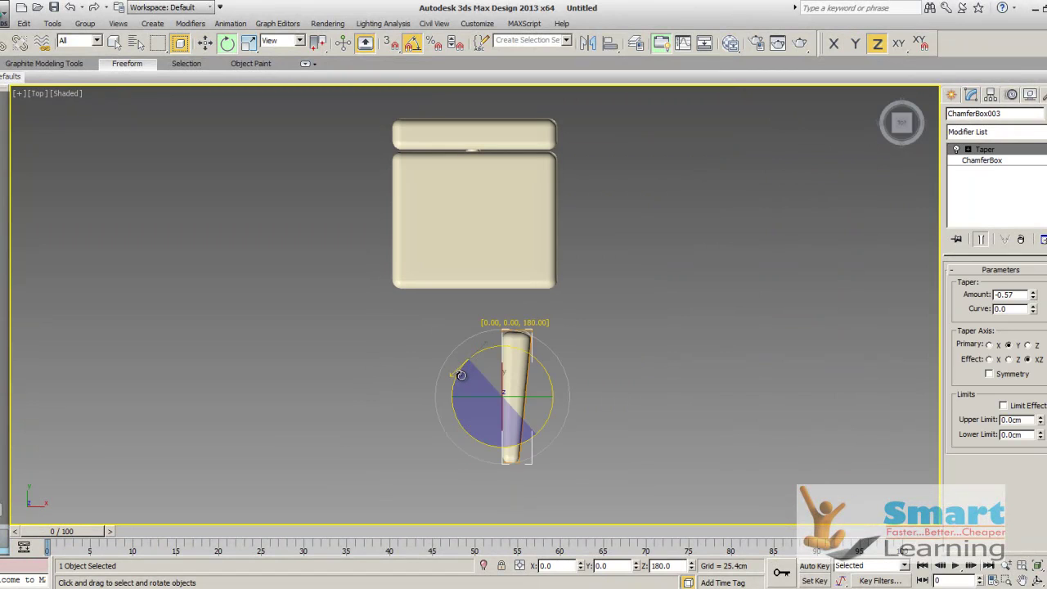
left_click(529, 341)
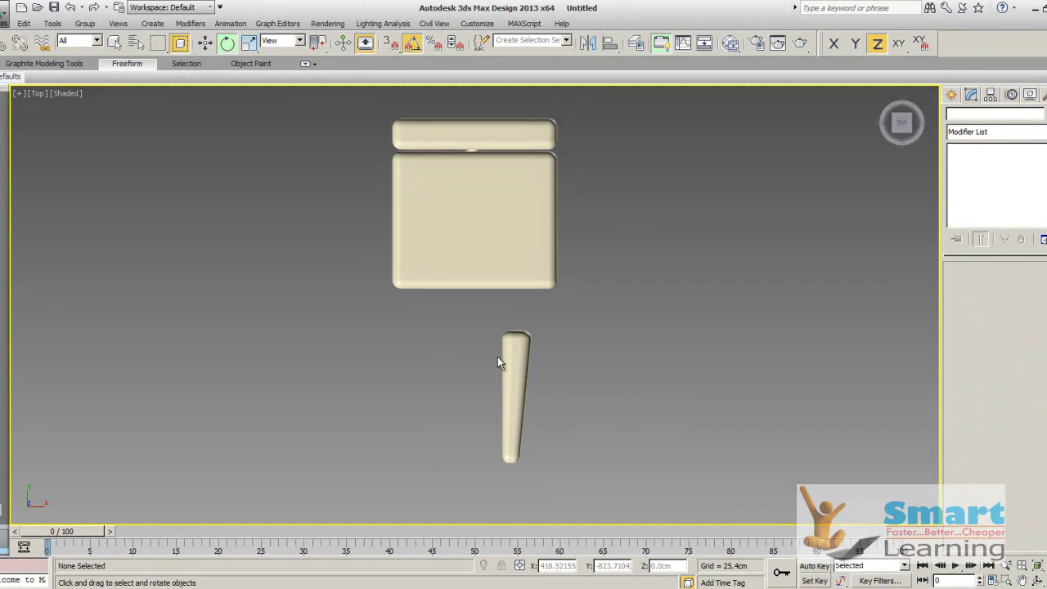
- Turn off angle snap and rotate the leg clockwise about Z to a diagonal position in the top view
left_click(506, 357)
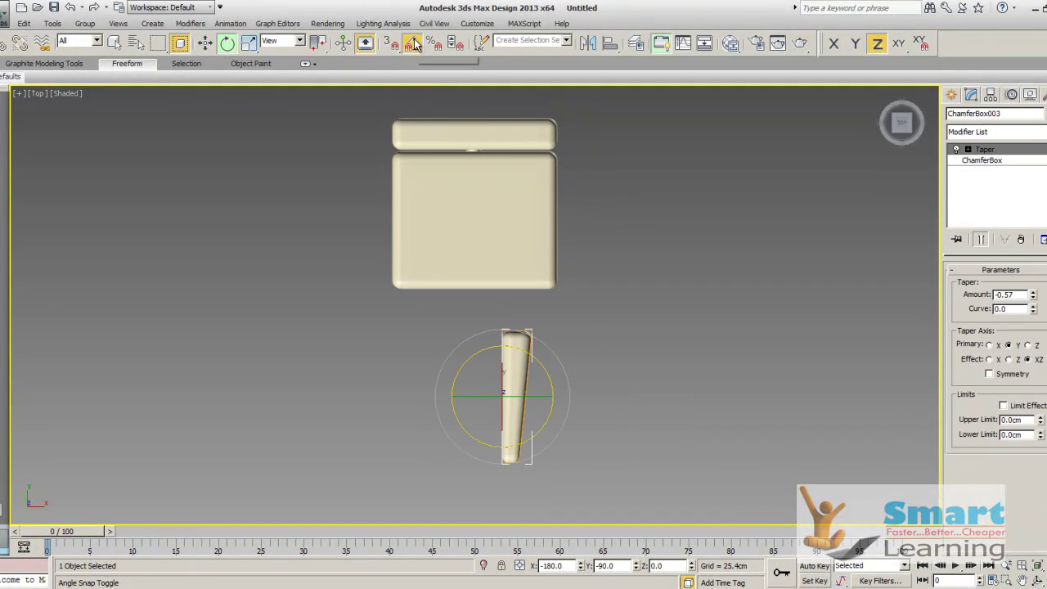
left_click_drag(506, 446, 476, 437)
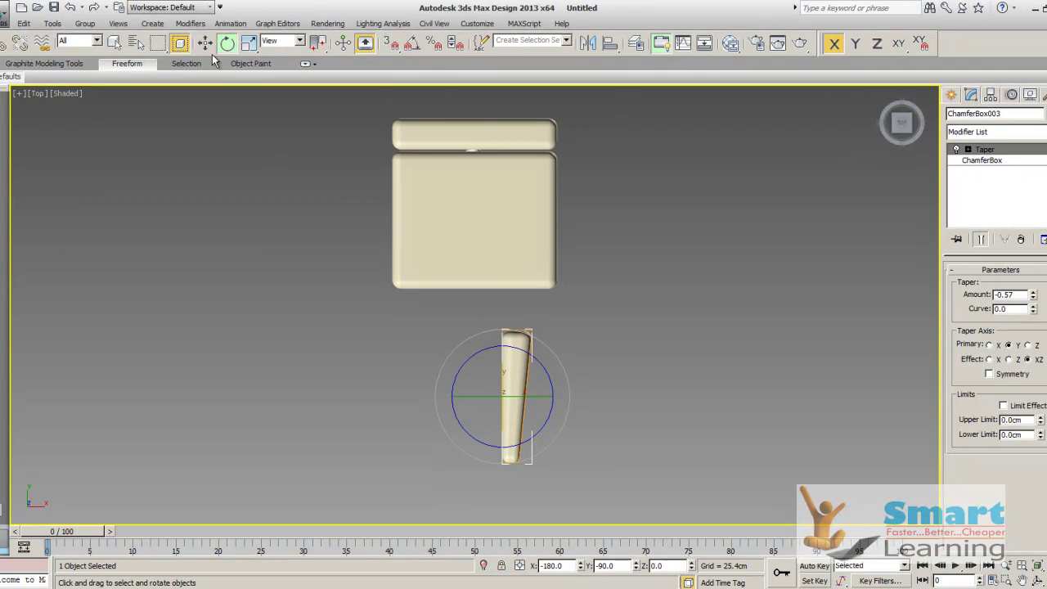
left_click_drag(480, 446, 446, 420)
left_click(469, 436)
scroll(554, 412, "up", 4)
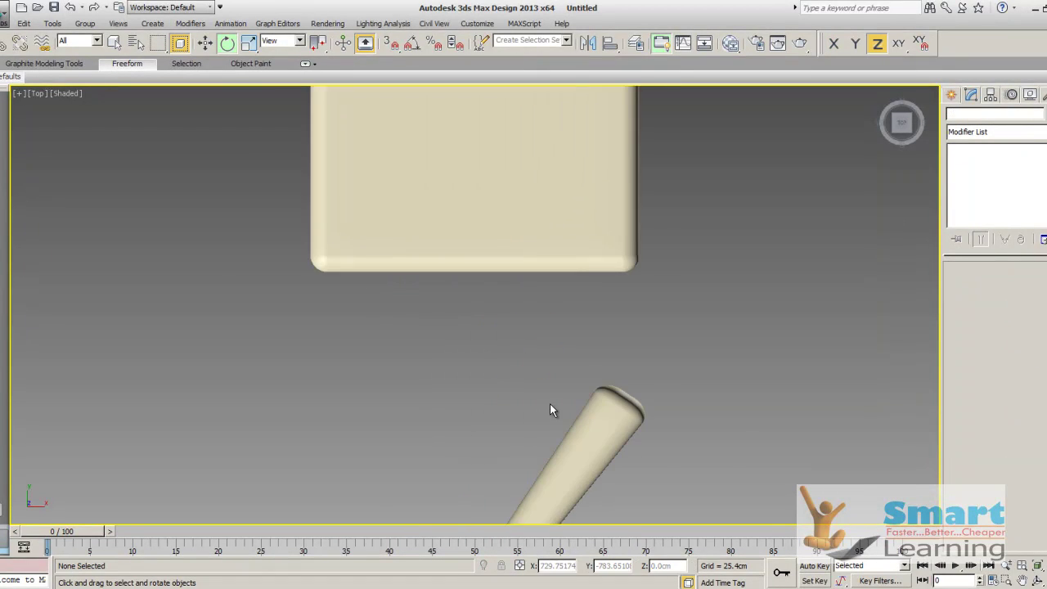
- In the top wireframe view, move the tapered leg under the seat so its wide end meets the cylinder base
scroll(551, 411, "down", 6)
middle_click_drag(509, 405, 494, 360, "alt")
middle_click_drag(410, 435, 410, 439, "alt")
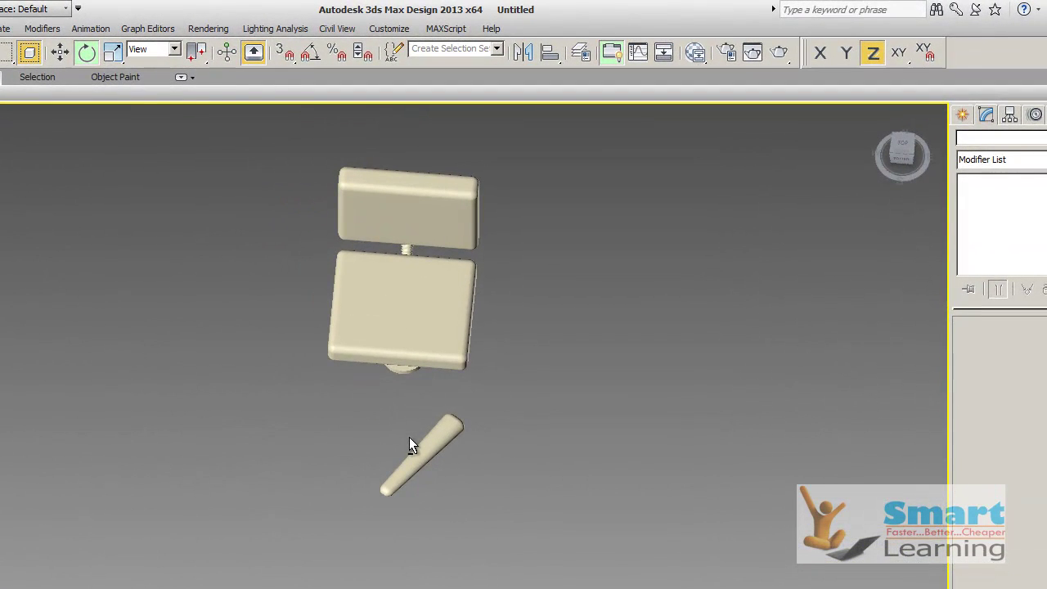
left_click(439, 441)
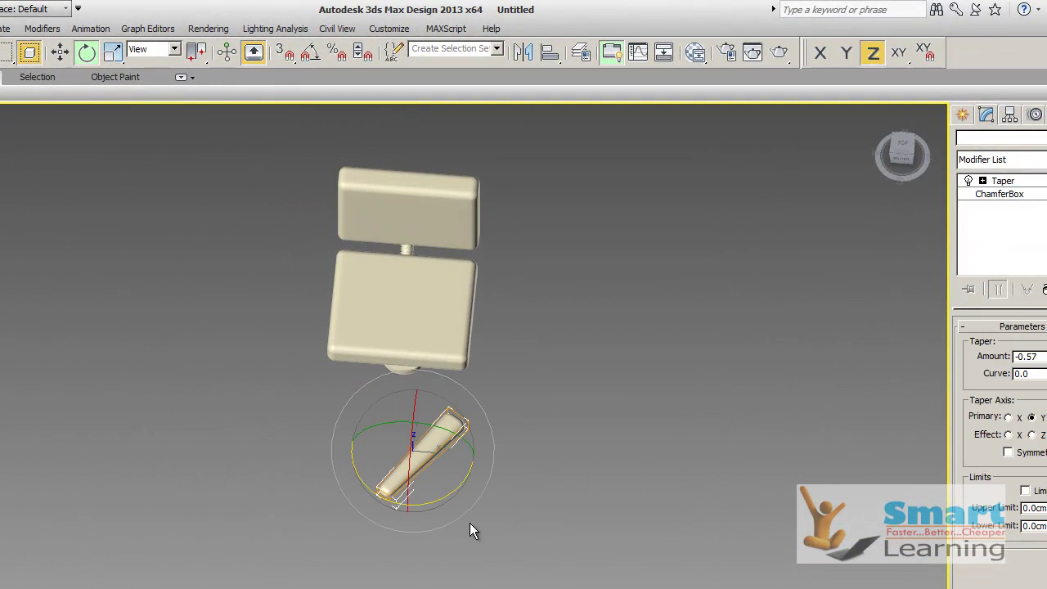
left_click(60, 53)
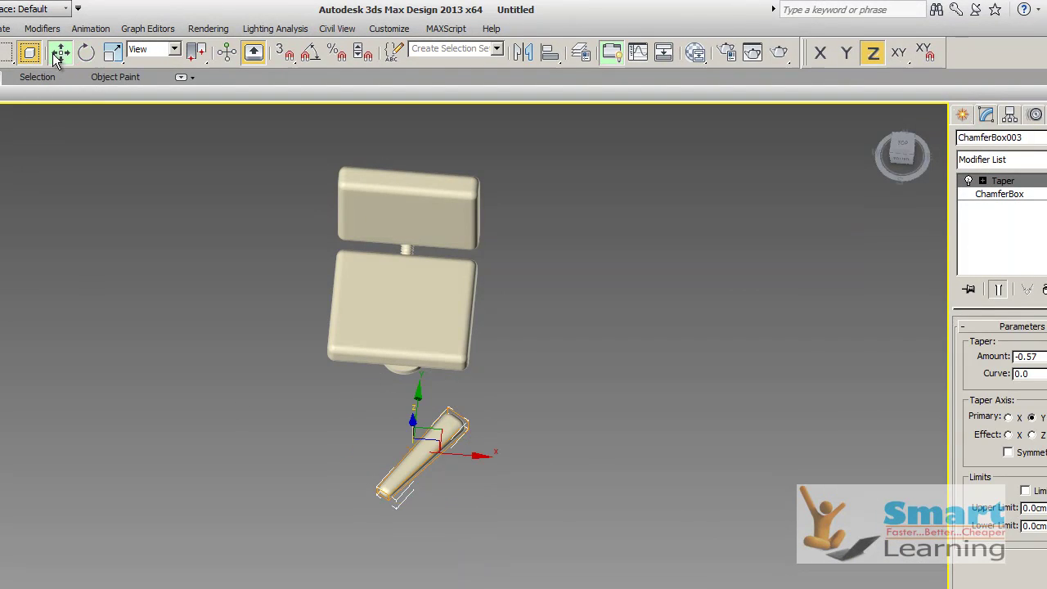
key("t")
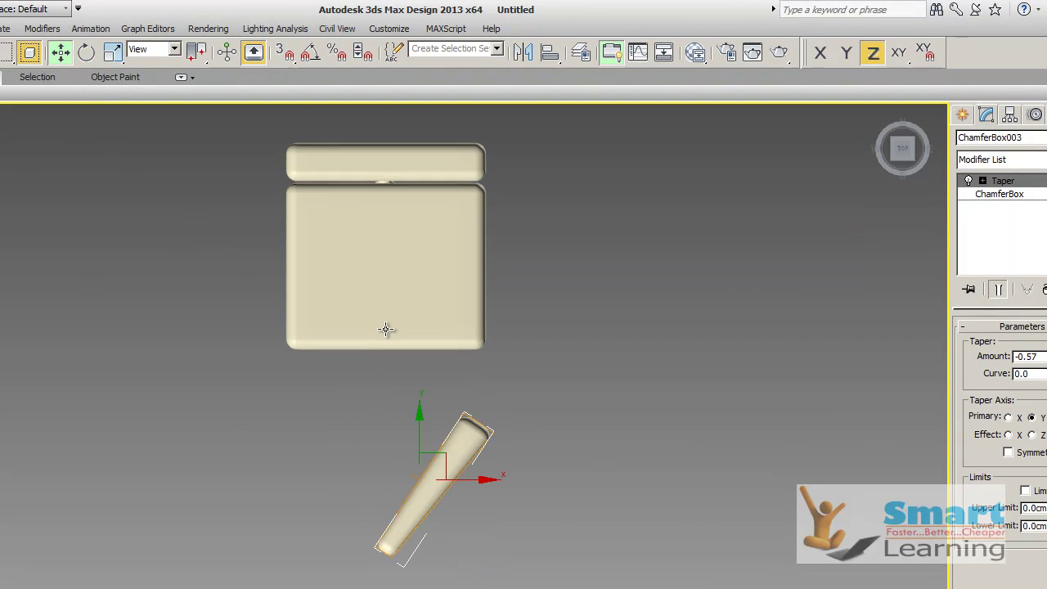
key("F3")
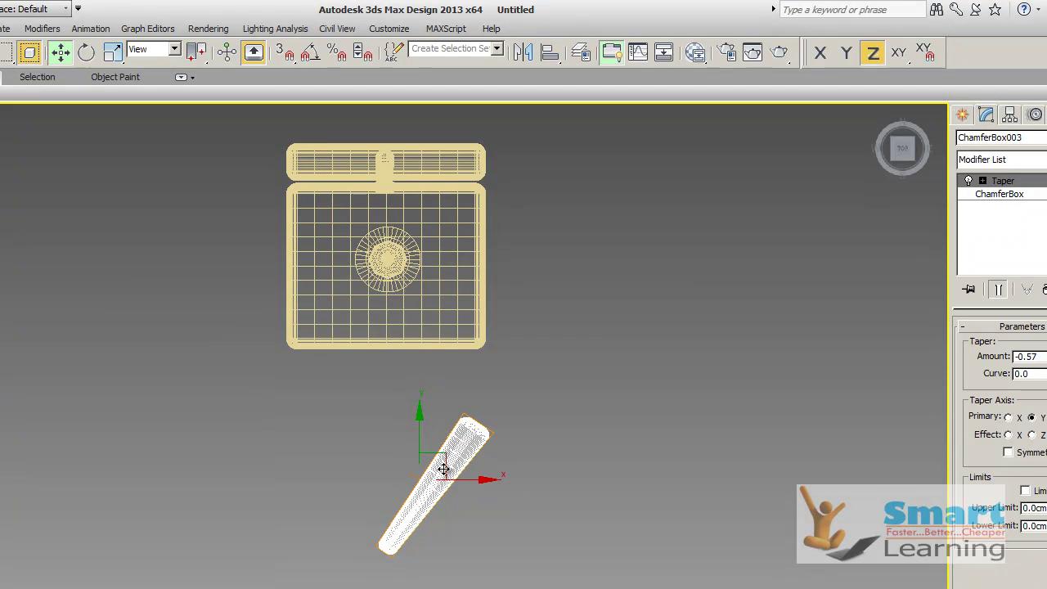
left_click_drag(426, 460, 327, 302)
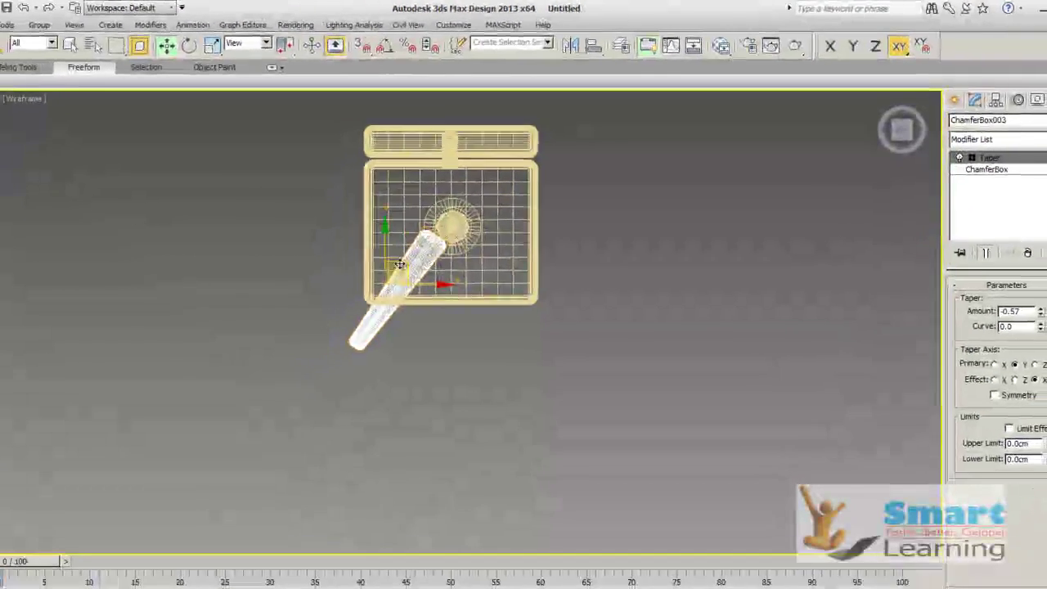
left_click(480, 377)
- Fine-tune the leg's position in the top view so its wide end sits just outside the central hose
scroll(433, 234, "up", 5)
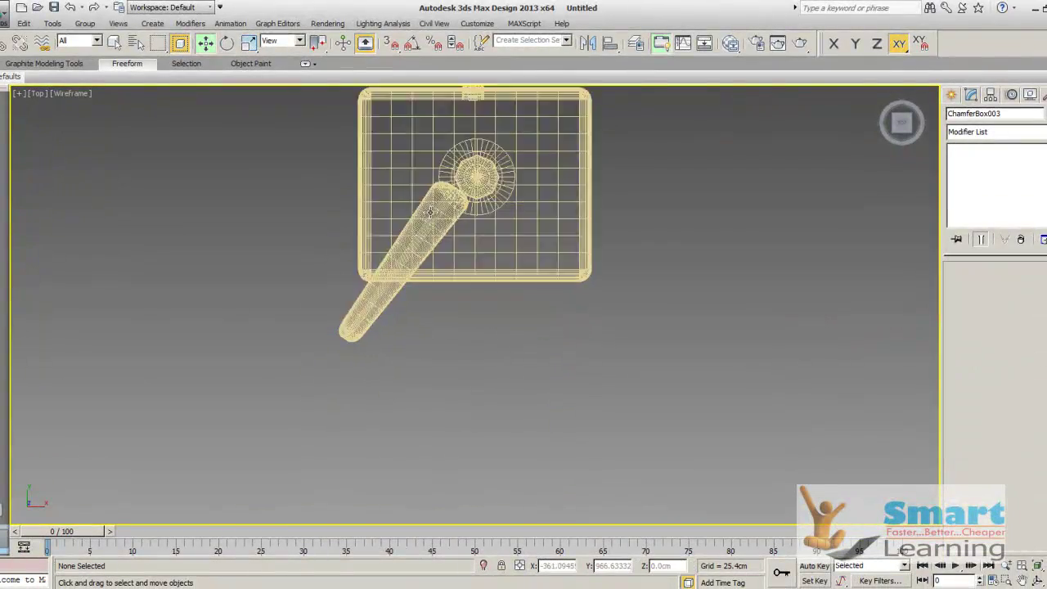
middle_click_drag(460, 227, 502, 473)
scroll(471, 319, "up", 4)
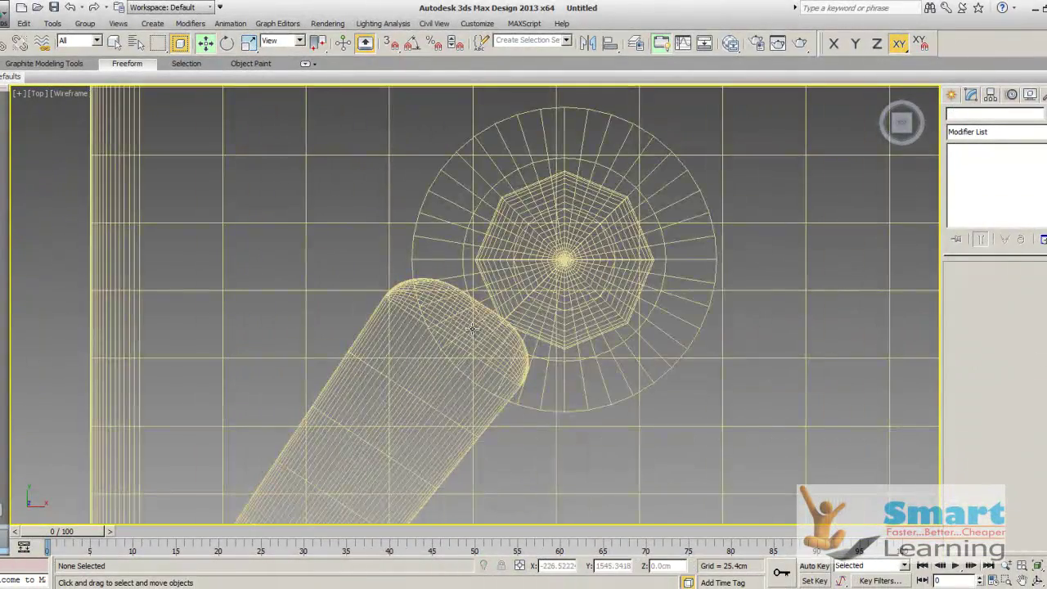
left_click(377, 378)
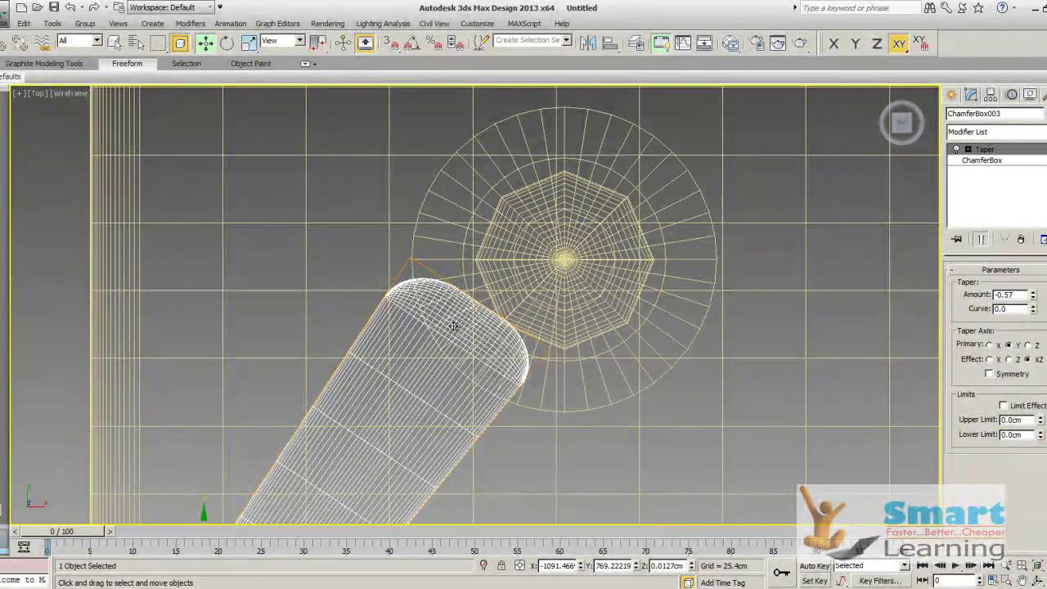
scroll(432, 365, "down", 4)
middle_click_drag(432, 366, 446, 323)
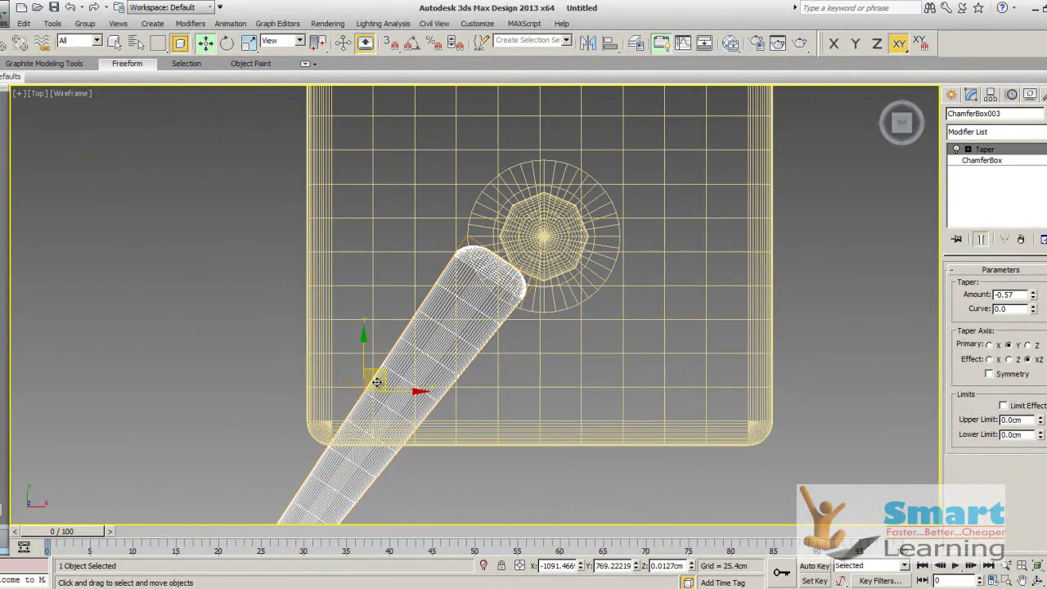
left_click_drag(379, 382, 389, 395)
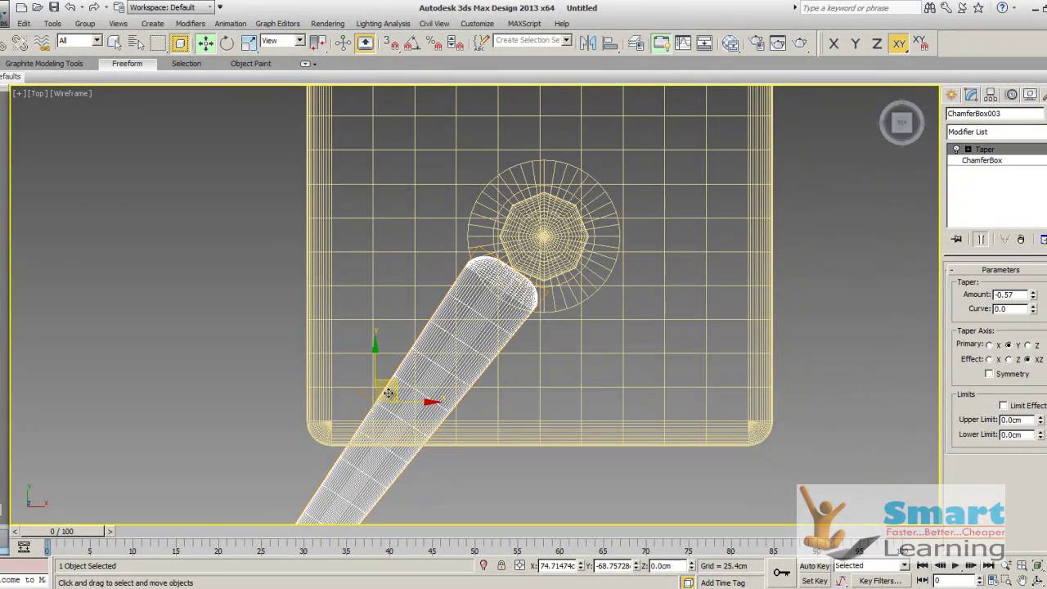
left_click(156, 288)
scroll(253, 279, "down", 2)
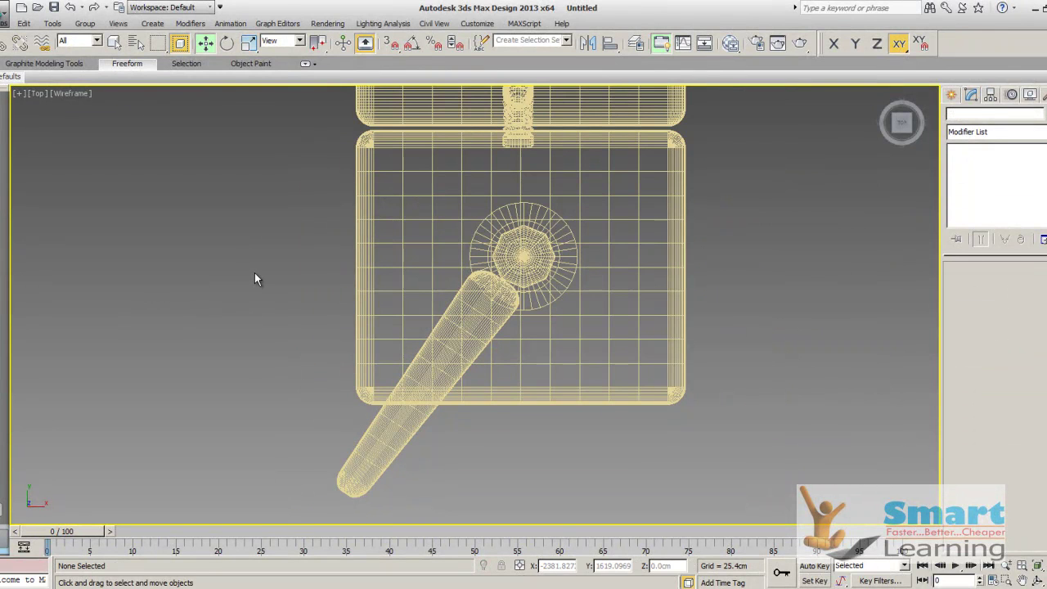
- Show the leg, central hose and cylinder base in the front view
scroll(254, 278, "down", 2)
key("f")
scroll(466, 301, "down", 3)
middle_click_drag(466, 301, 606, 264)
left_click(327, 270)
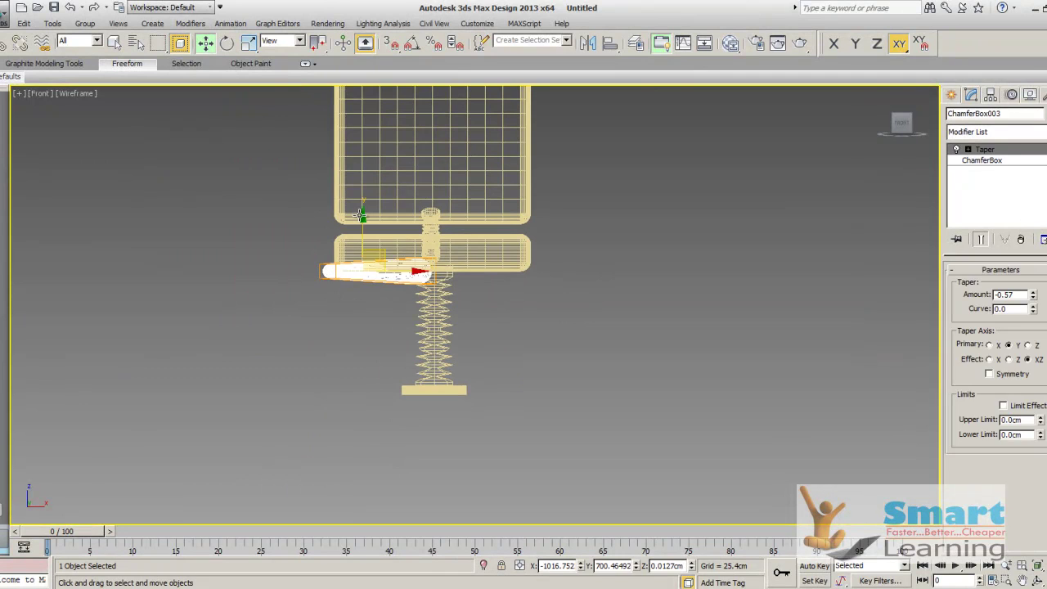
left_click_drag(361, 214, 360, 262)
key("ctrl+z")
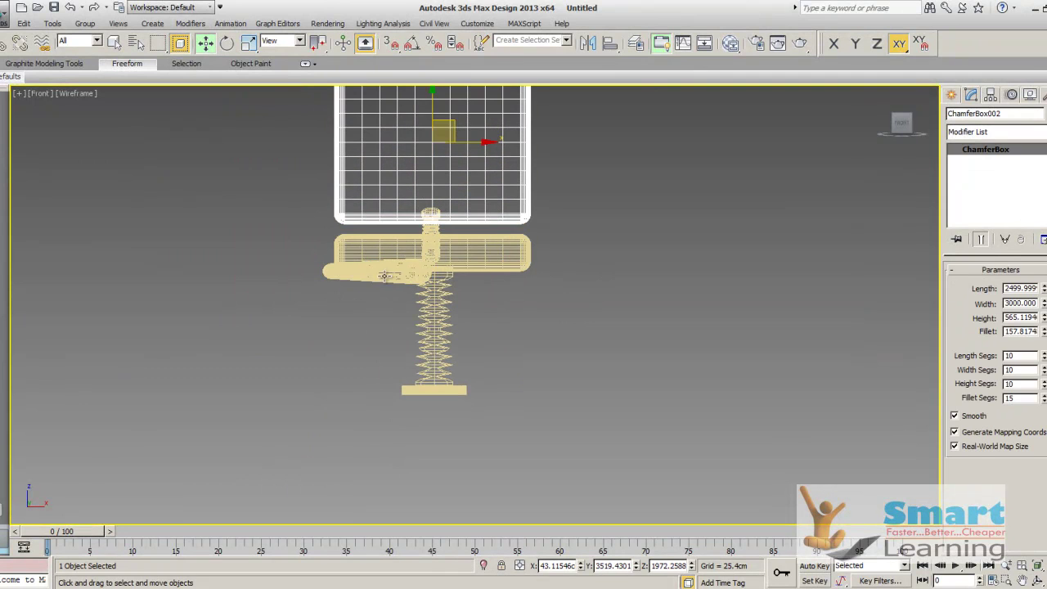
left_click(541, 314)
- Move the tapered leg straight down in the front view to the level of the cylinder base
scroll(474, 302, "up", 3)
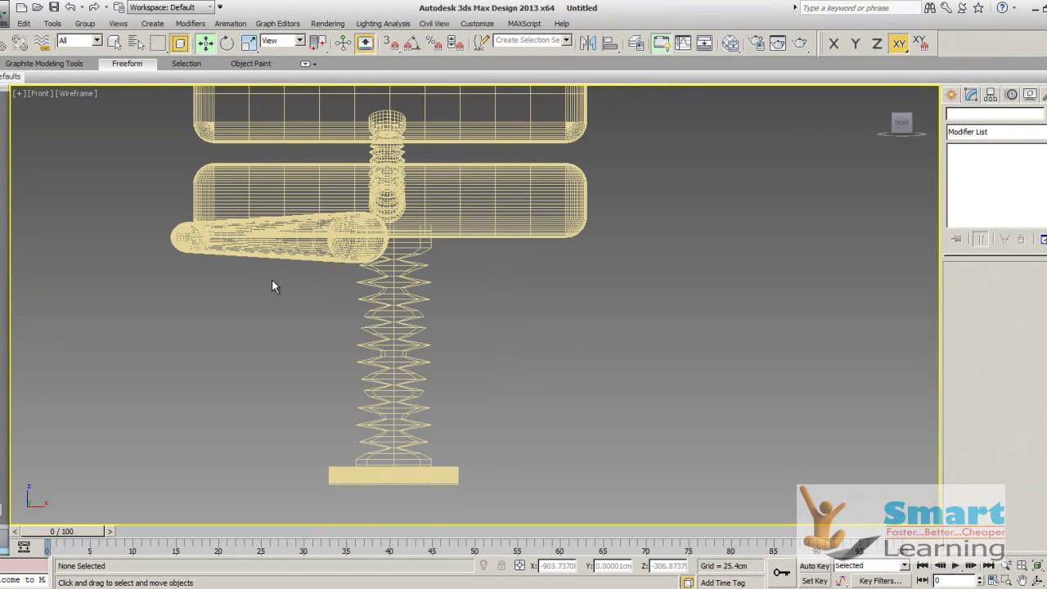
middle_click_drag(272, 281, 326, 305)
left_click(233, 265)
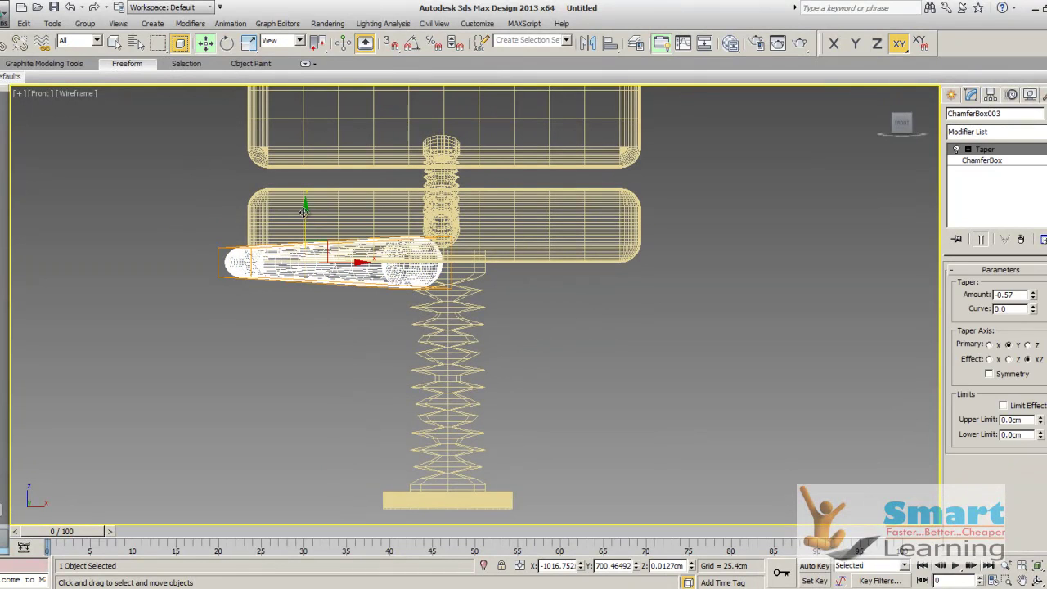
left_click_drag(304, 222, 289, 449)
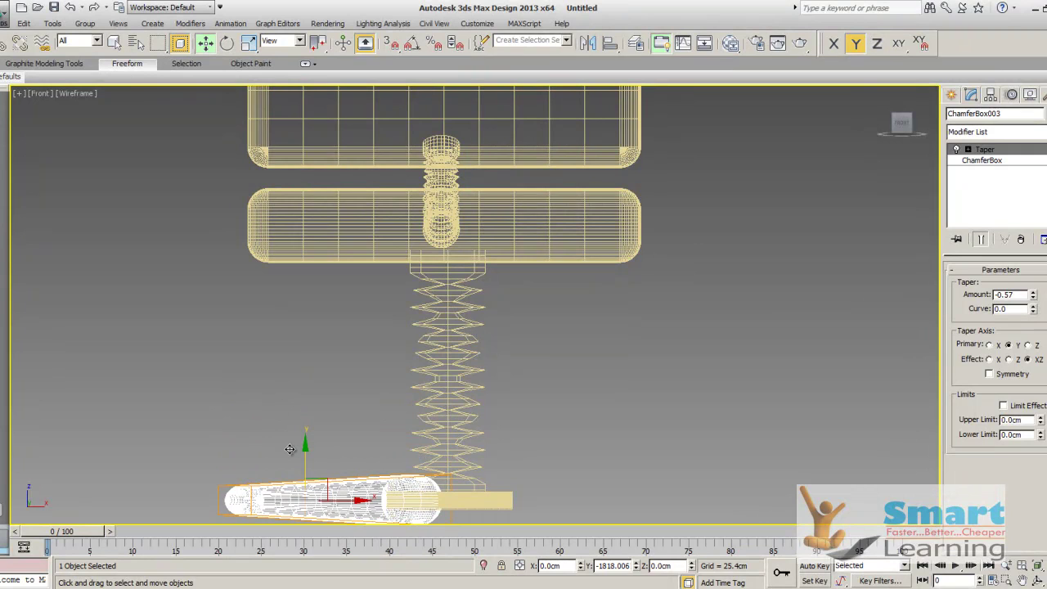
left_click(584, 415)
scroll(499, 341, "down", 2)
middle_click_drag(511, 412, 567, 329)
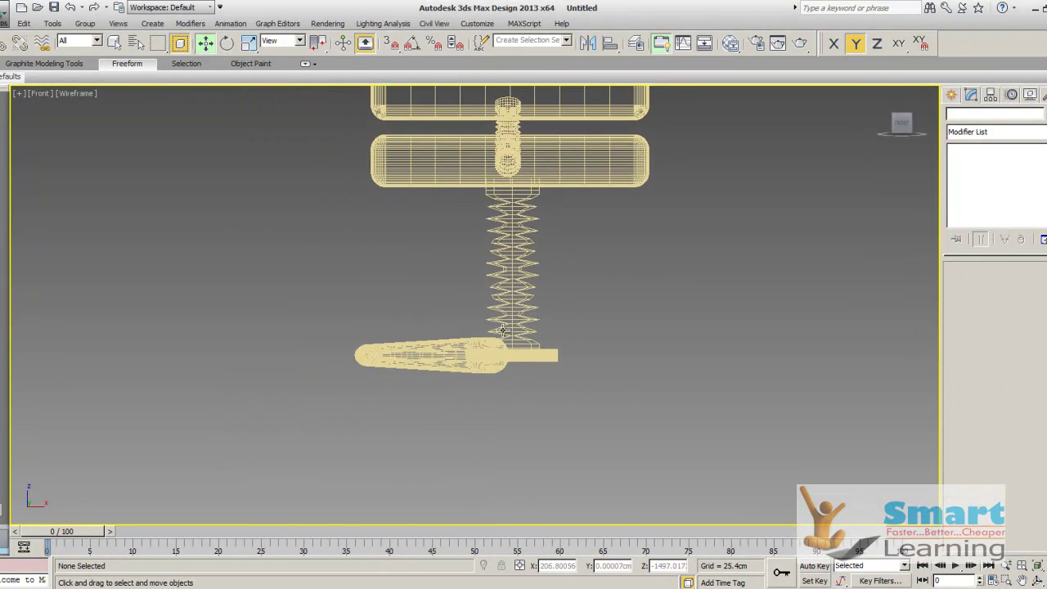
- Scale the cylinder base along its vertical axis to make it thicker, and lower it to line up with the leg
scroll(502, 331, "up", 3)
left_click(628, 397)
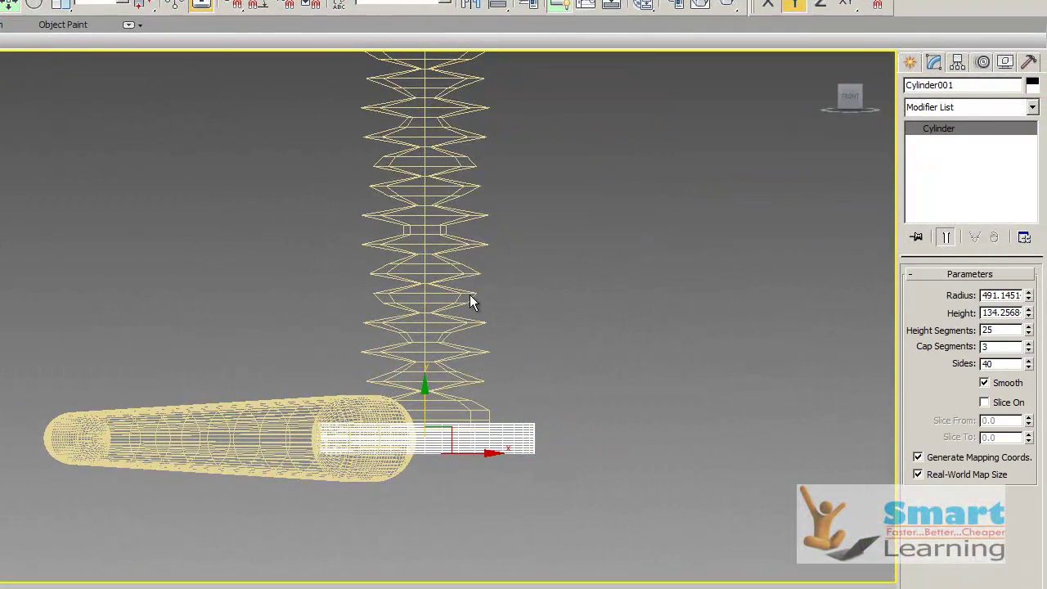
left_click(61, 5)
left_click_drag(426, 388, 425, 364)
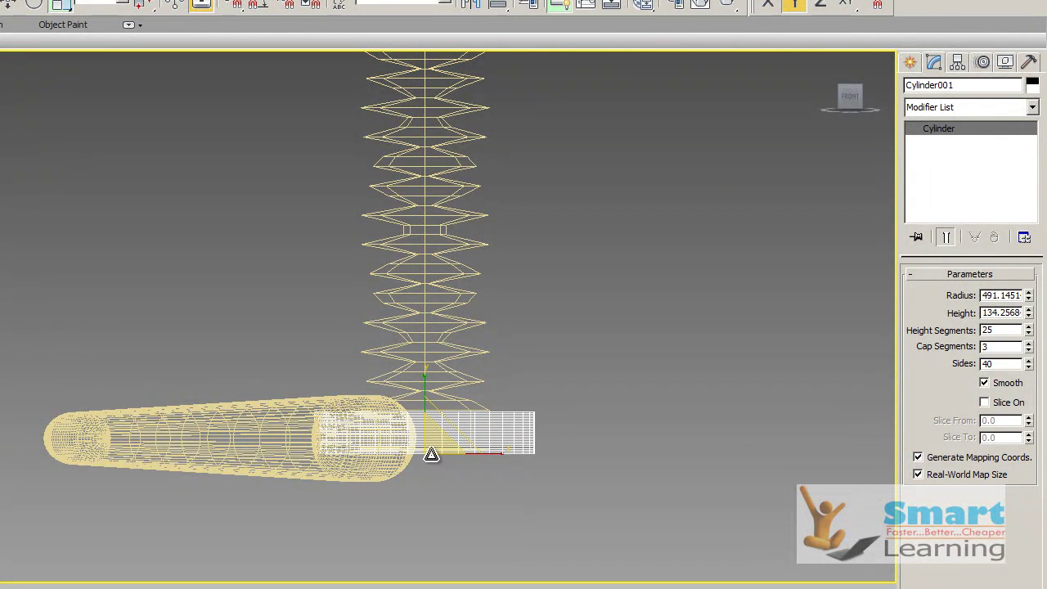
key("w")
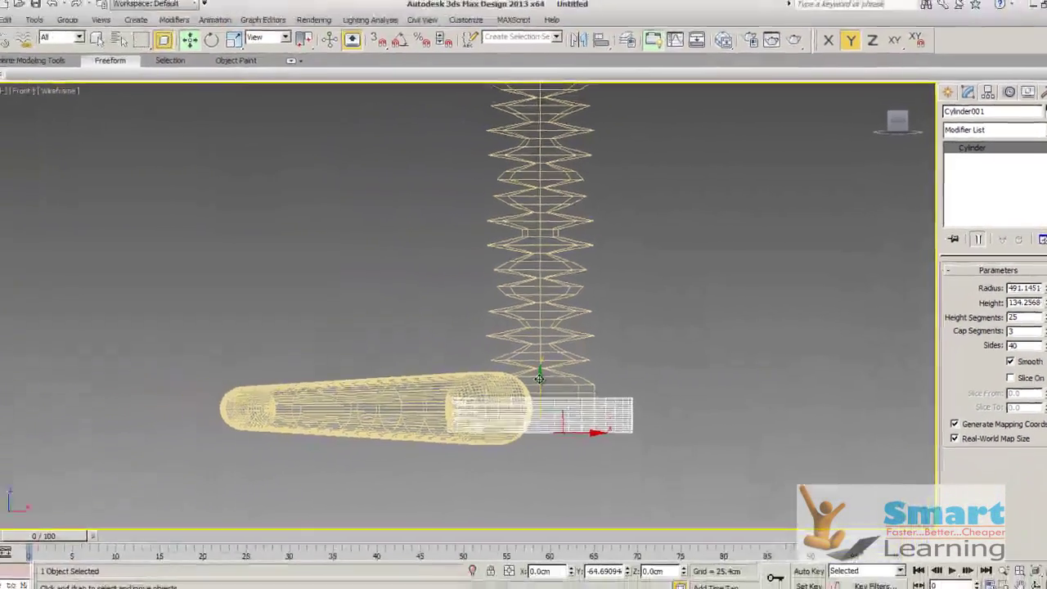
left_click(610, 283)
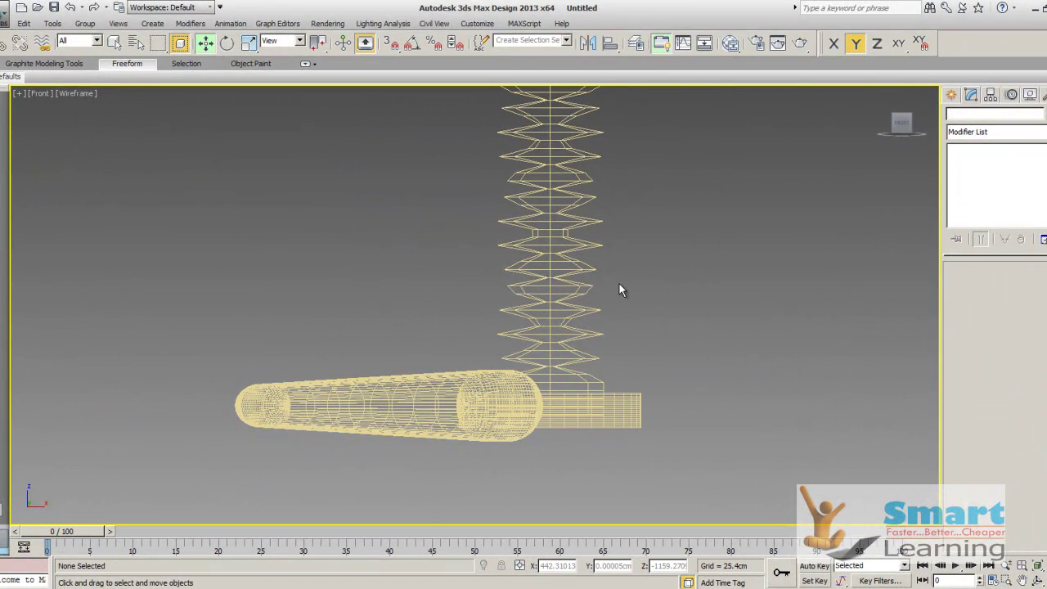
- In a shaded, orbited view, lower the leg slightly along Z so its wide end sinks into the cylinder base
key("F3")
scroll(556, 303, "down", 3)
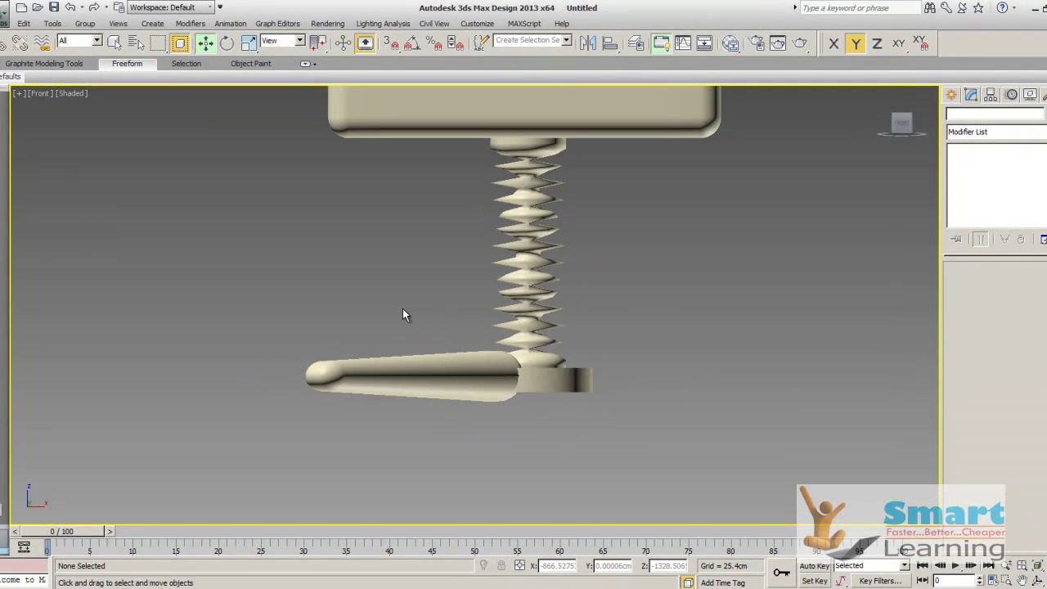
middle_click_drag(402, 308, 431, 344, "alt")
scroll(435, 346, "up", 5)
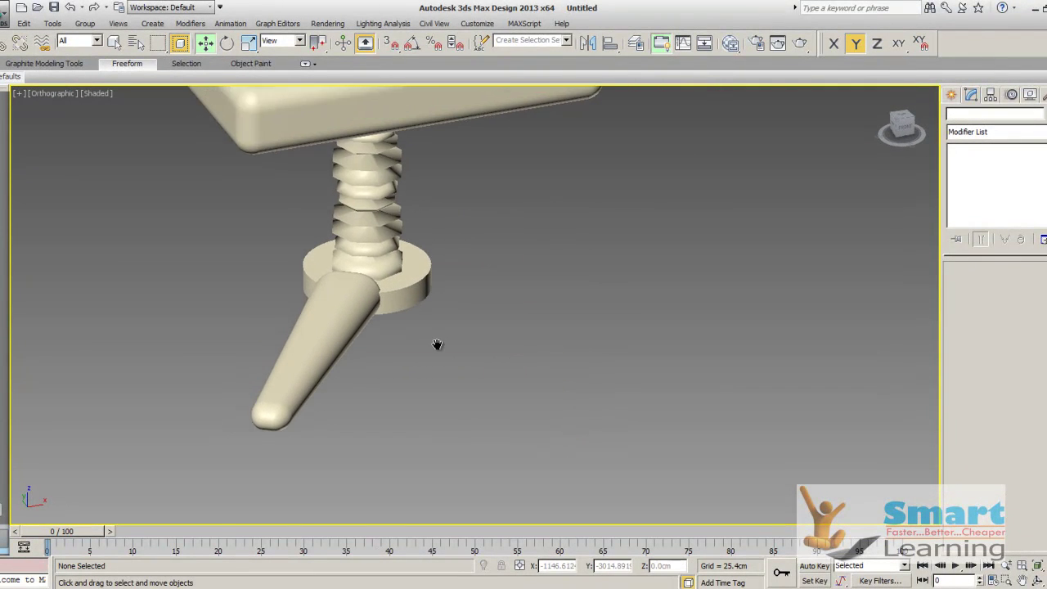
scroll(626, 285, "down", 2)
left_click(339, 313)
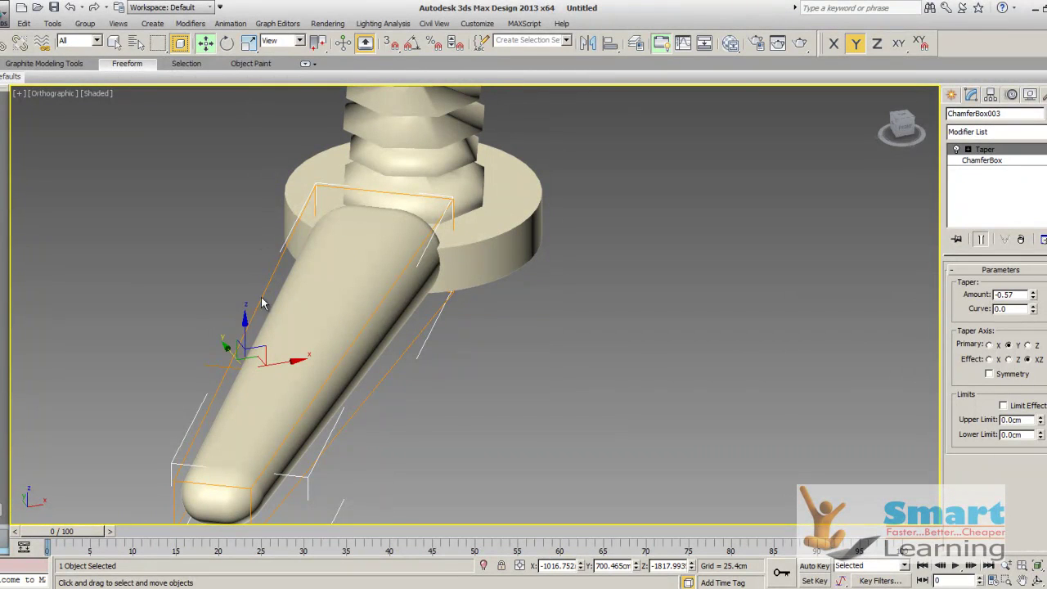
left_click_drag(245, 320, 246, 338)
left_click(568, 410)
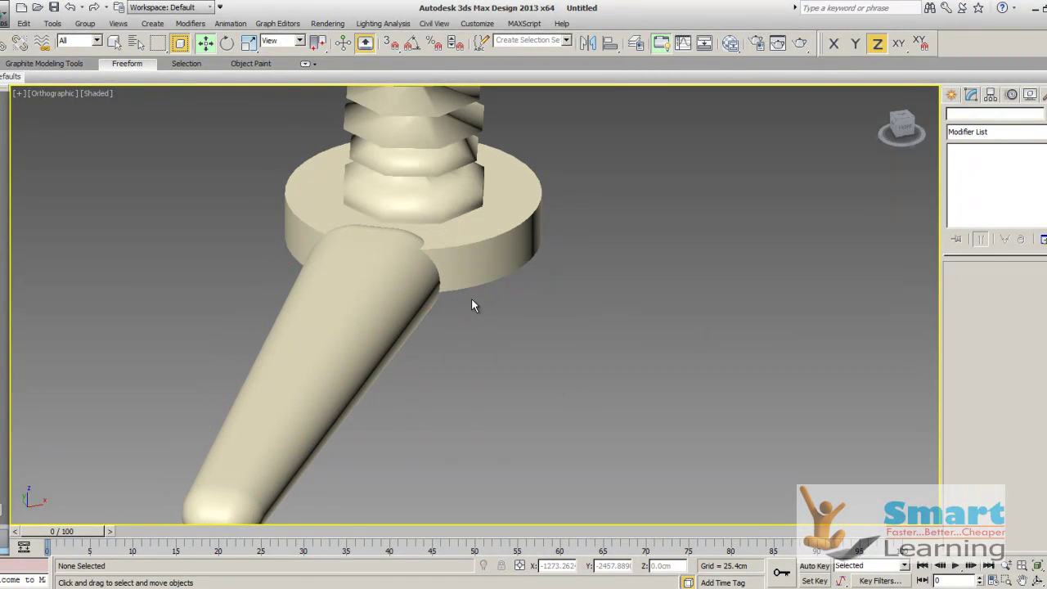
- Examine how the leg joins the cylinder base beneath the seat
scroll(471, 297, "down", 5)
middle_click_drag(436, 381, 428, 361, "alt")
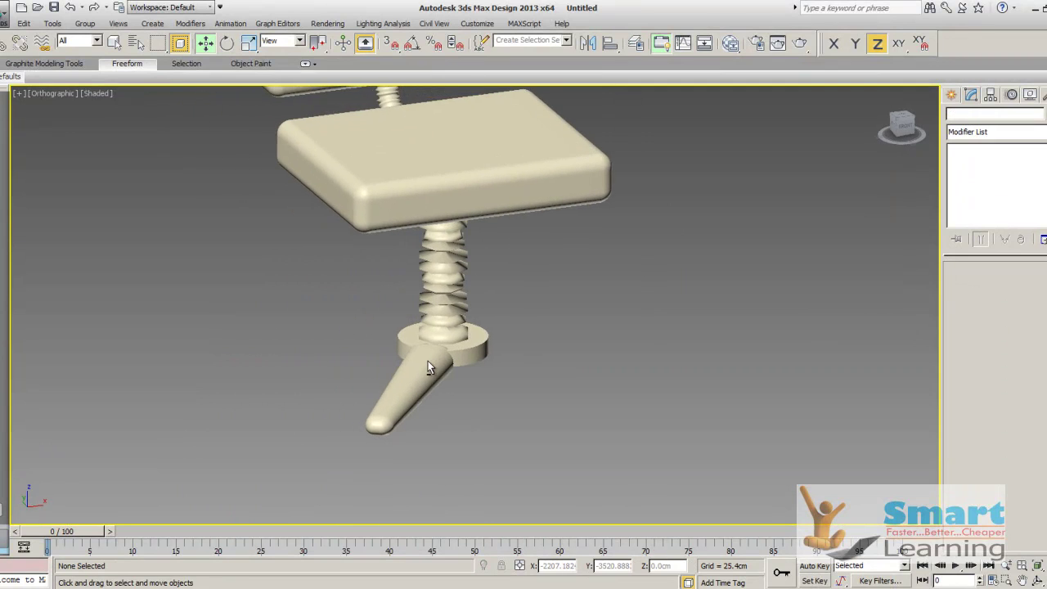
scroll(388, 415, "up", 4)
middle_click_drag(461, 433, 566, 272)
scroll(428, 373, "down", 5)
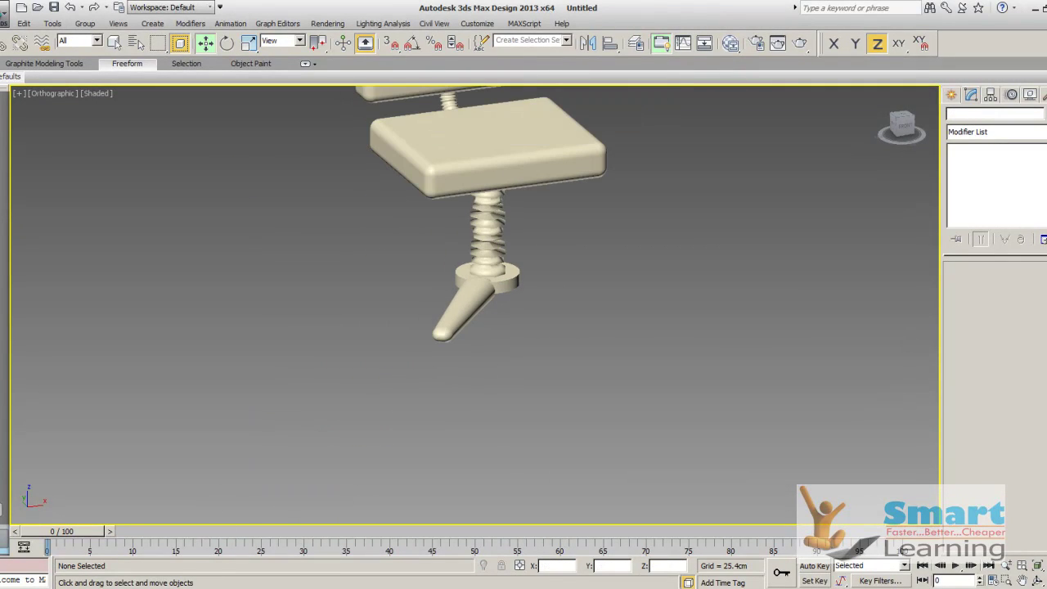
left_click(216, 573)
left_click(206, 578)
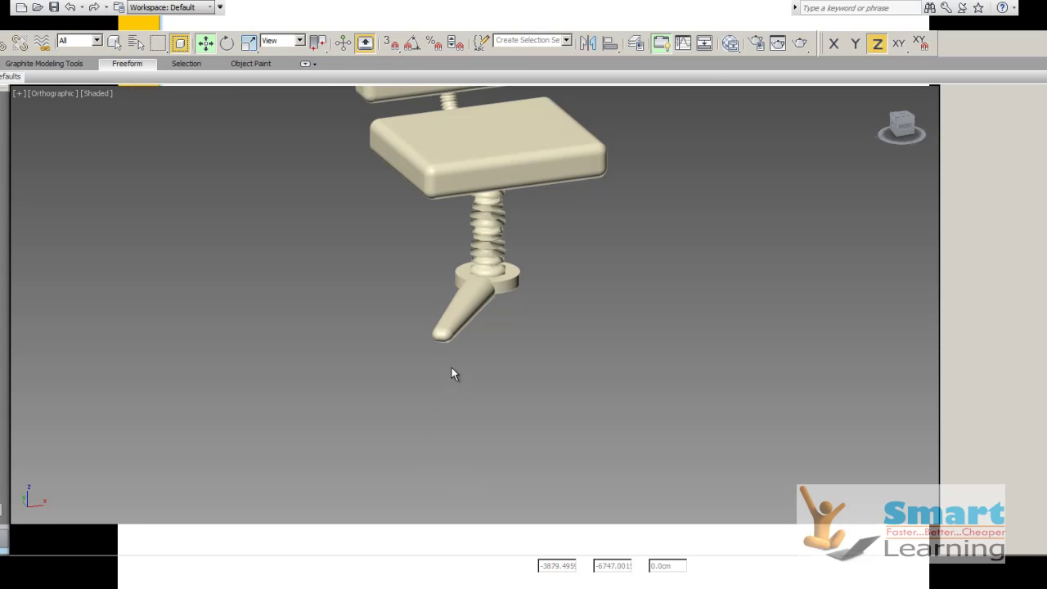
mouse_move(452, 368)
middle_mouse_down()
mouse_move(448, 355)
mouse_move(534, 403)
middle_mouse_up()
scroll(487, 379, "up", 2)
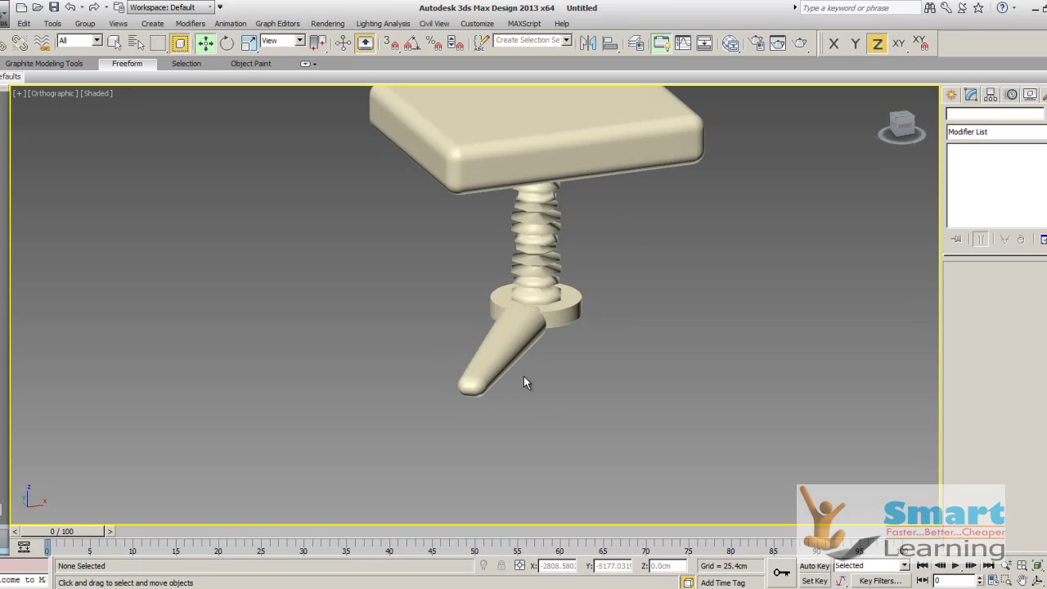
- In the top view, create a tube beside the seat with radii of about 434 and 329 cm and a height of about 593 cm
key("t")
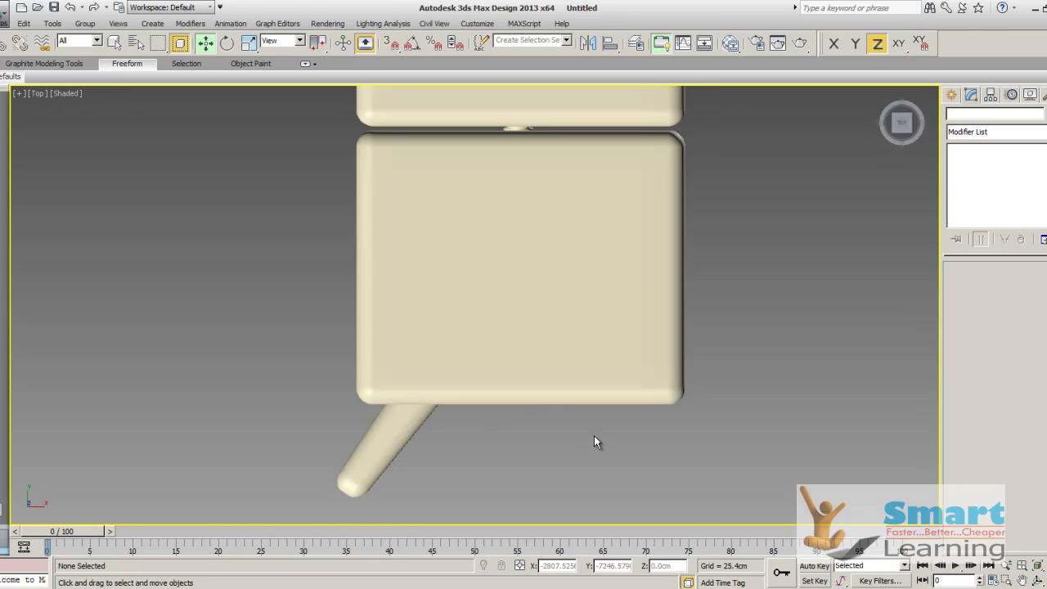
left_click(952, 96)
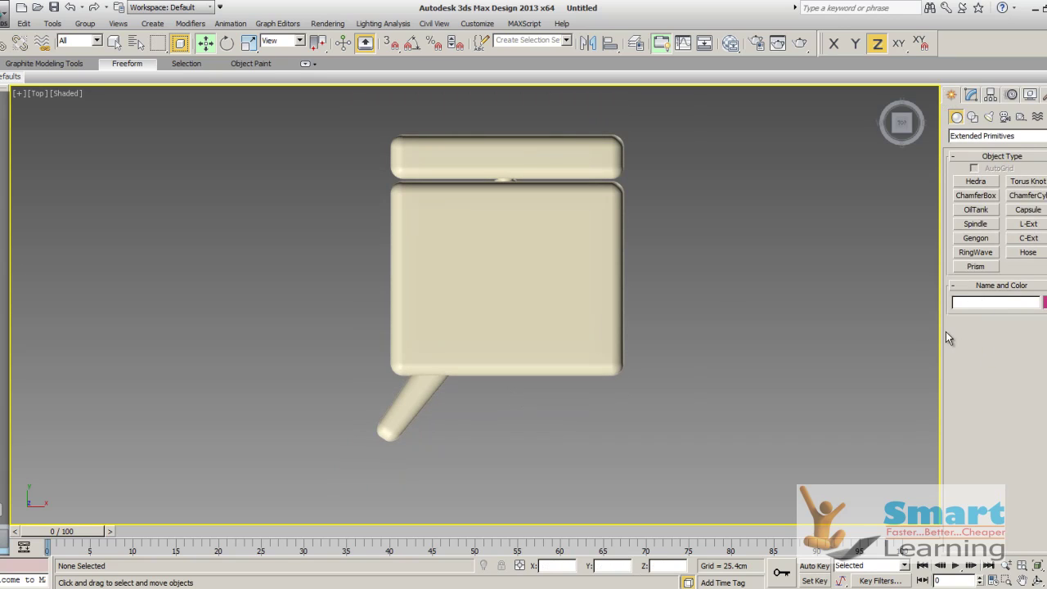
left_click(973, 138)
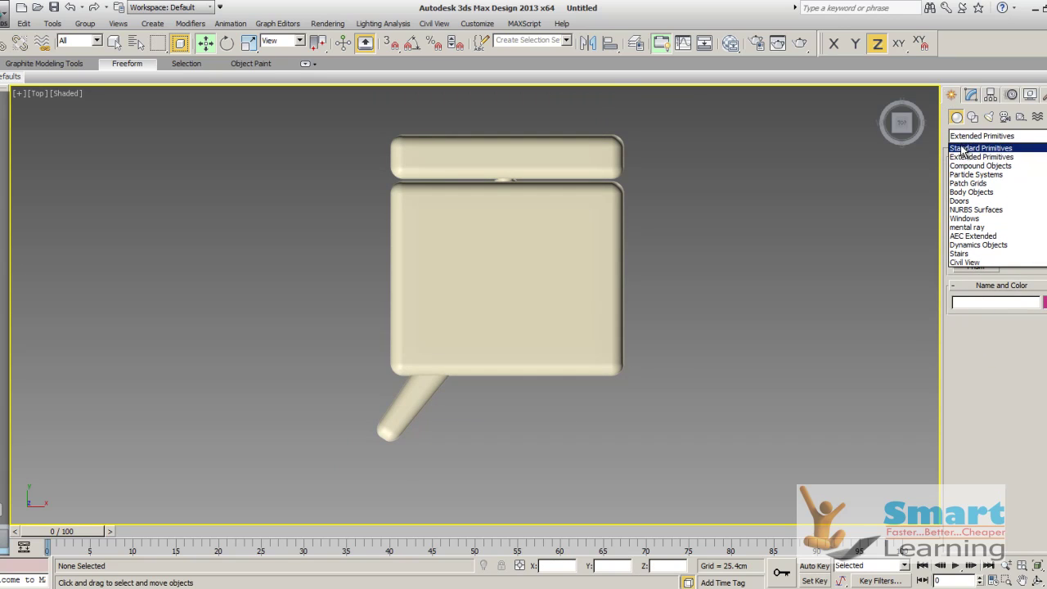
left_click(974, 148)
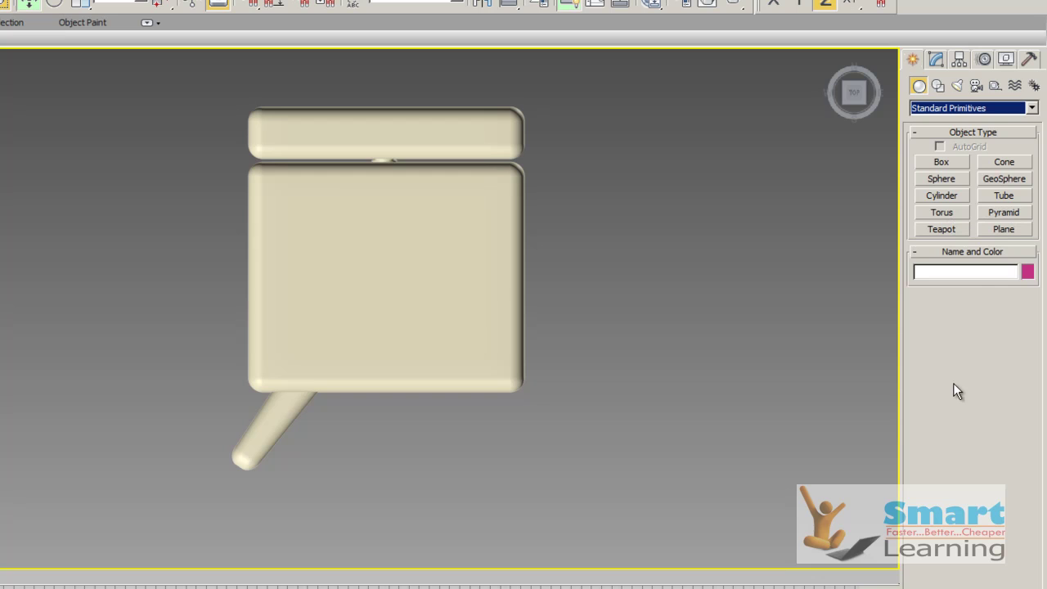
left_click(1002, 197)
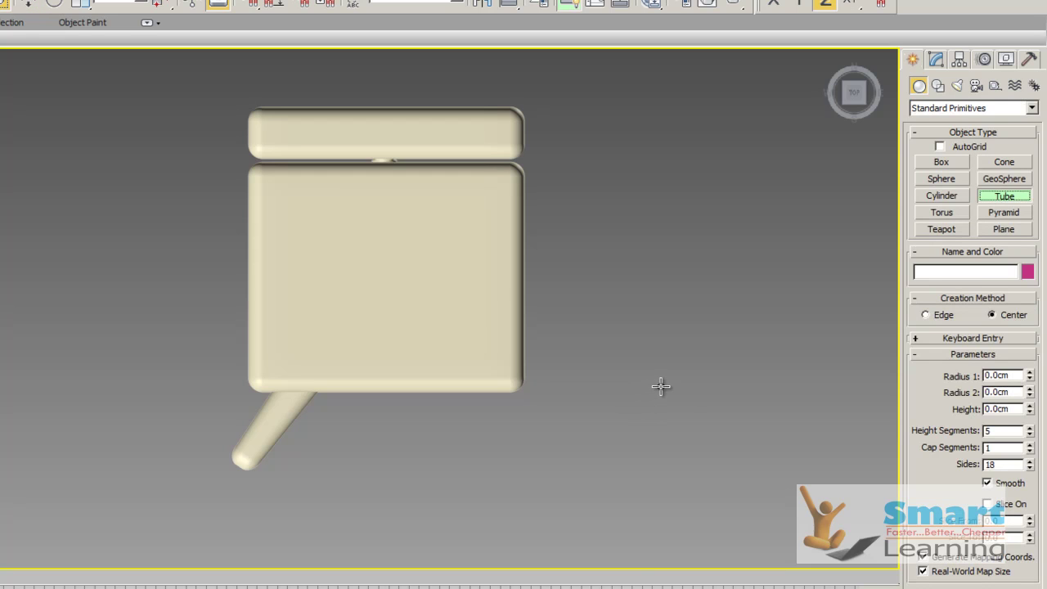
left_click_drag(660, 386, 678, 416)
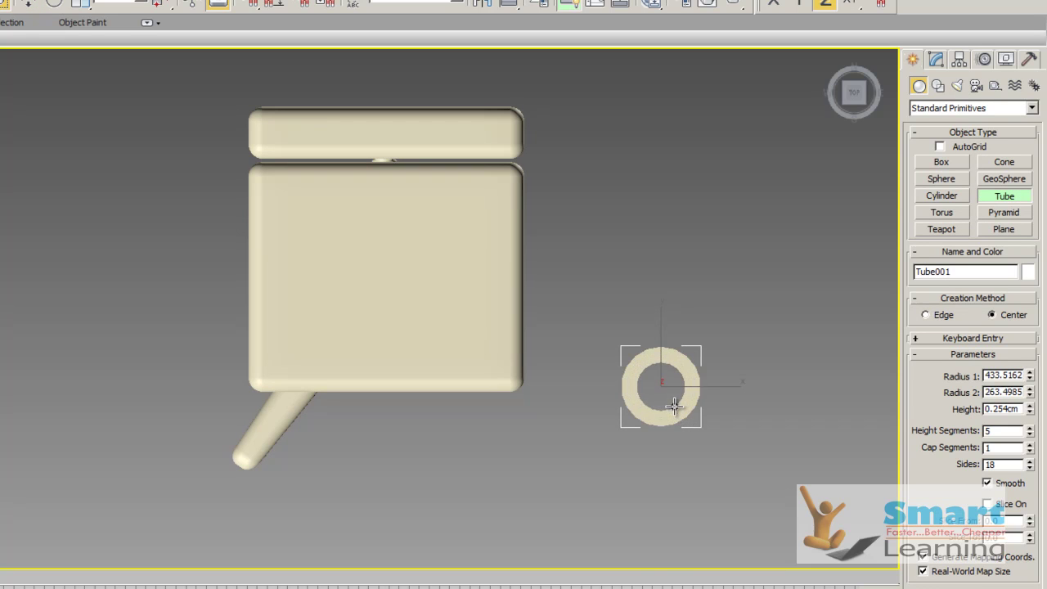
left_click(708, 362)
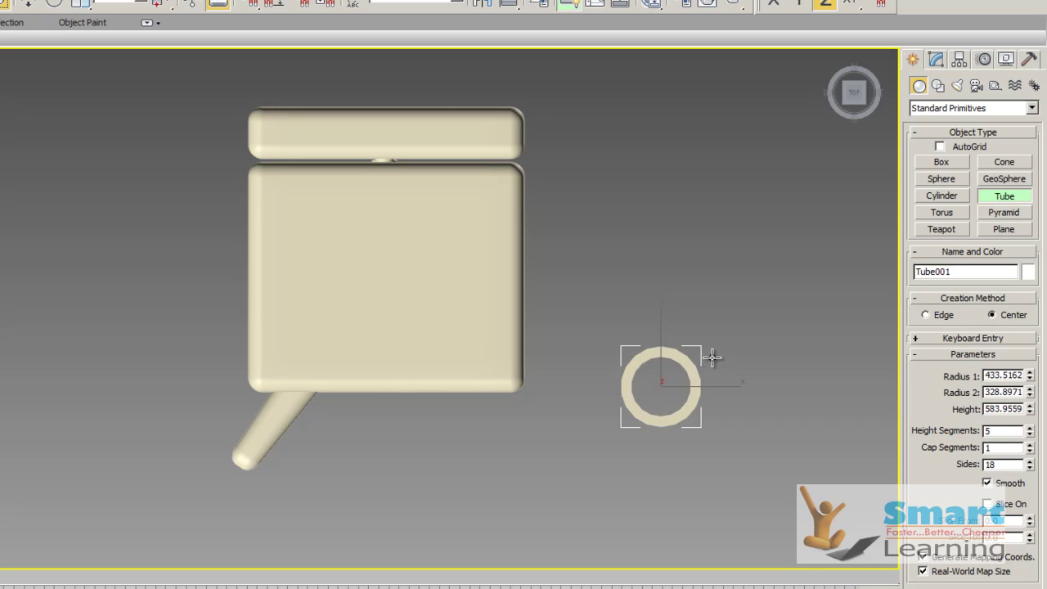
- Turn on slicing for the tube and set Slice To to 180, leaving a half ring
left_click(1000, 507)
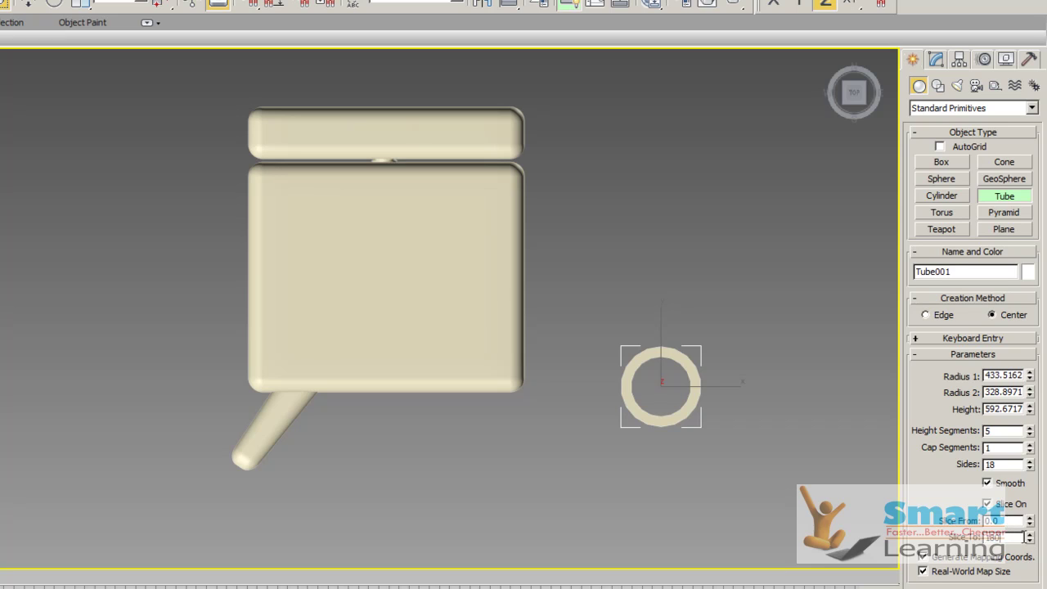
key("Return")
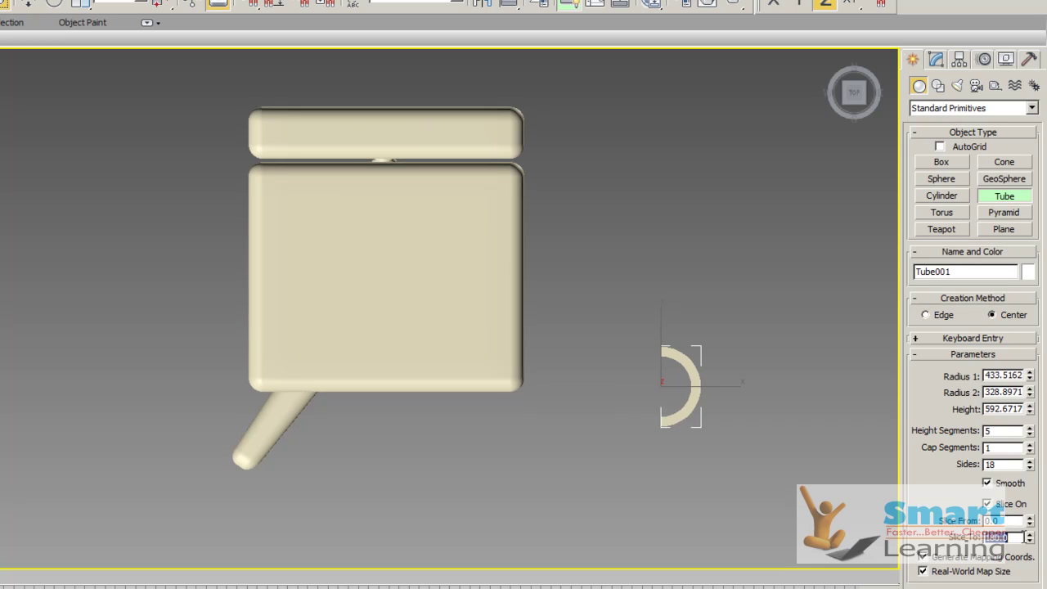
right_click(774, 365)
- With angle snap on, rotate the half tube to -90° in X and -90° in Y so it forms an arch opening downward
middle_click_drag(679, 366, 646, 287, "alt")
left_click(688, 360)
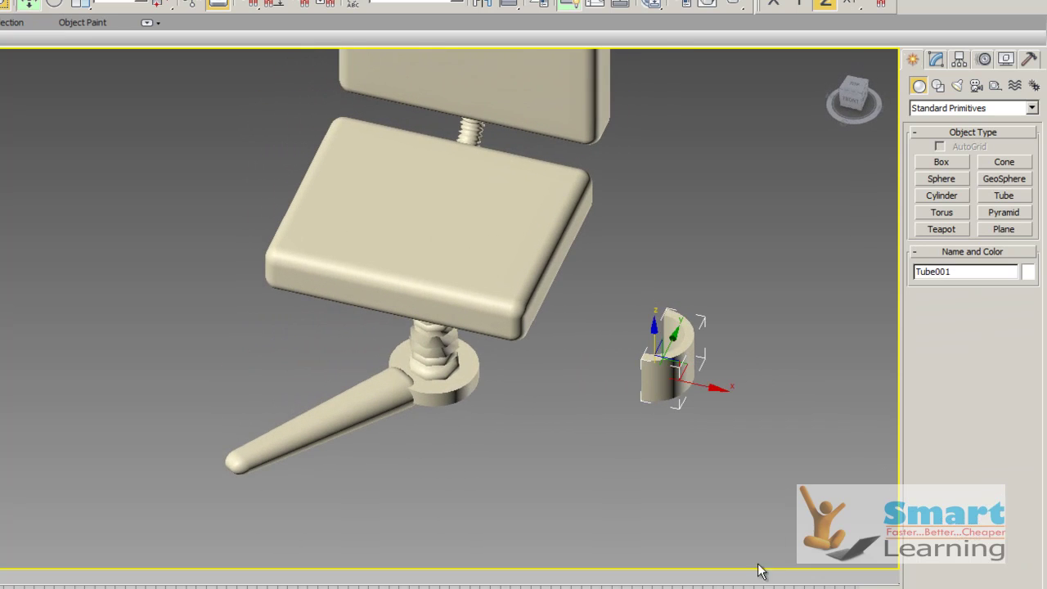
left_click(270, 5)
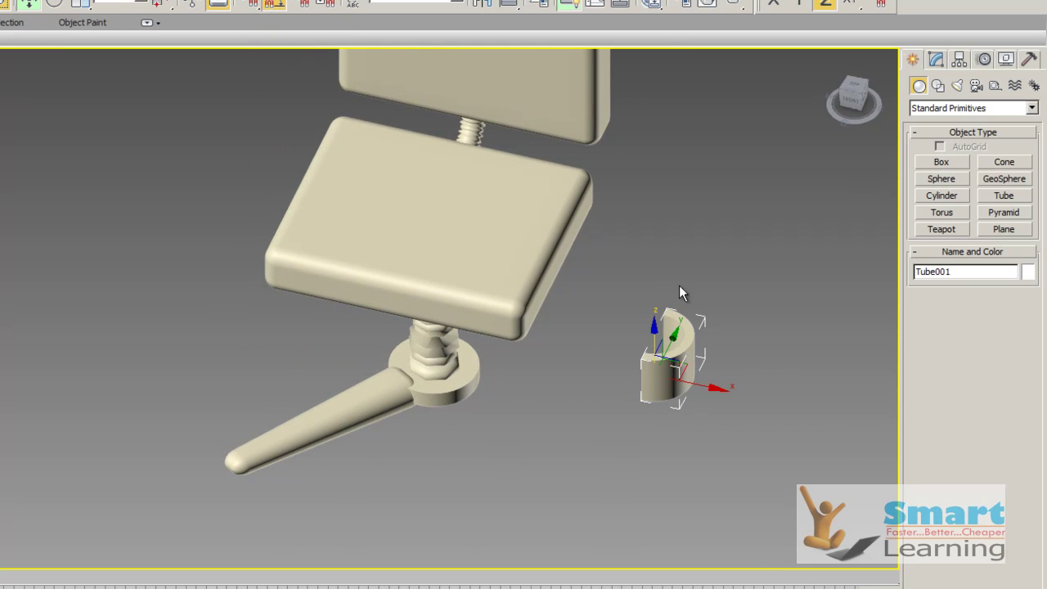
left_click(54, 3)
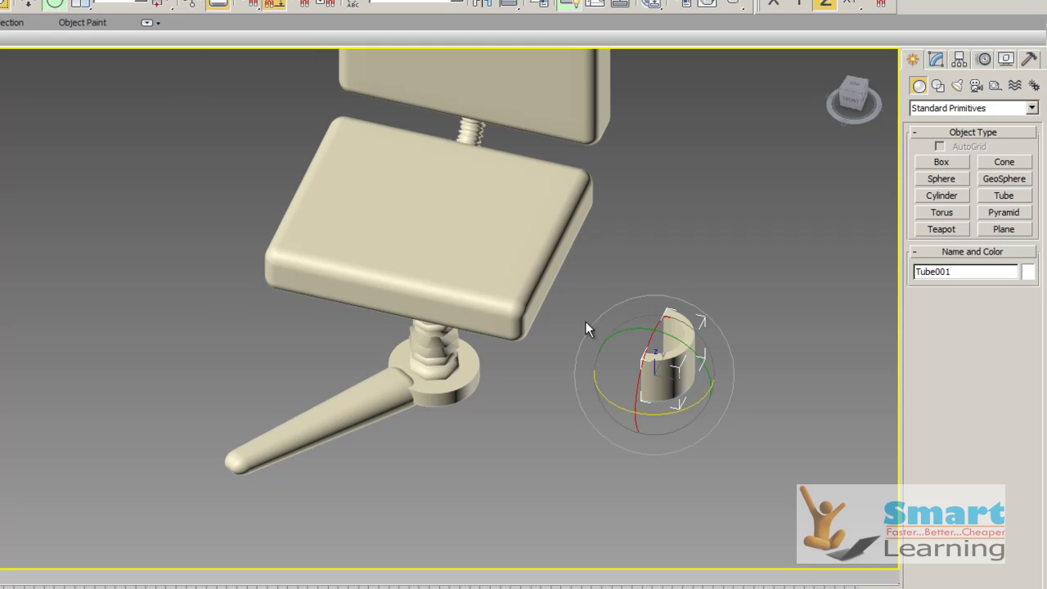
left_click_drag(626, 329, 642, 385)
left_click_drag(695, 405, 657, 412)
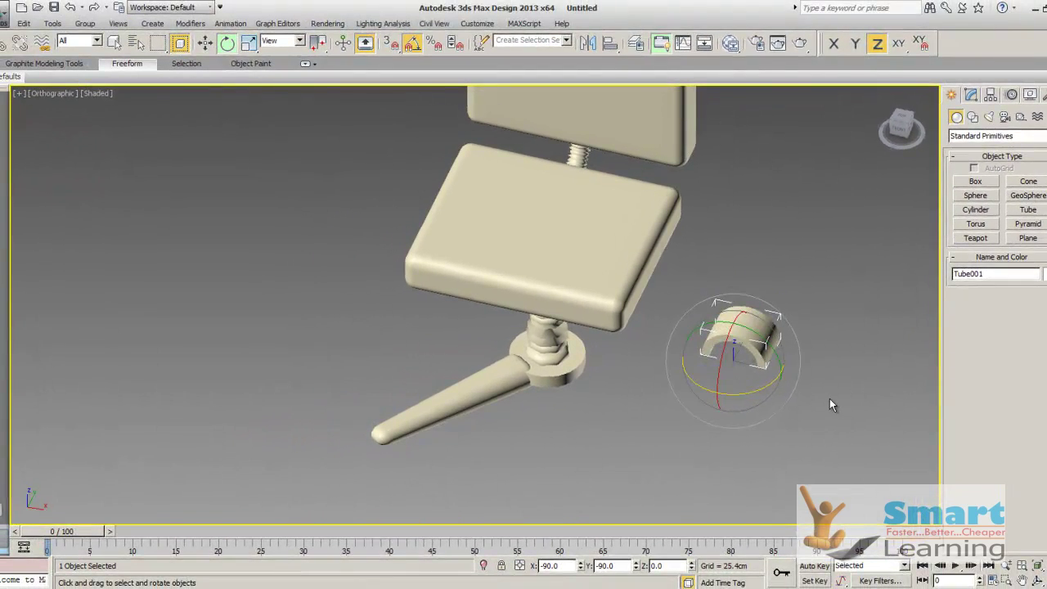
- Reduce the height of the half tube beside the chair to about 403 cm
left_click(742, 340)
scroll(742, 341, "up", 4)
left_click(856, 353)
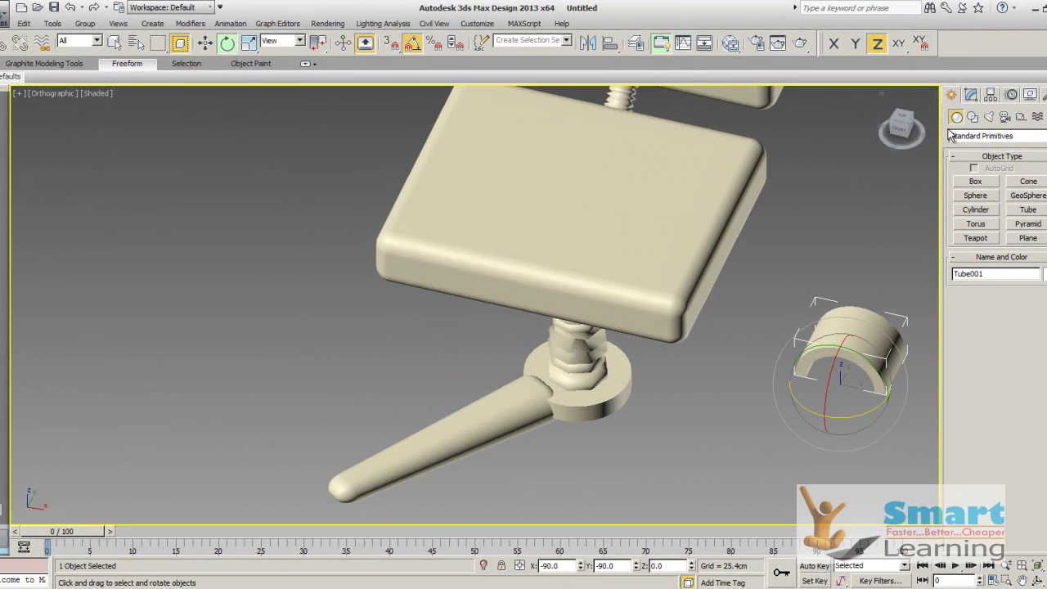
left_click(206, 44)
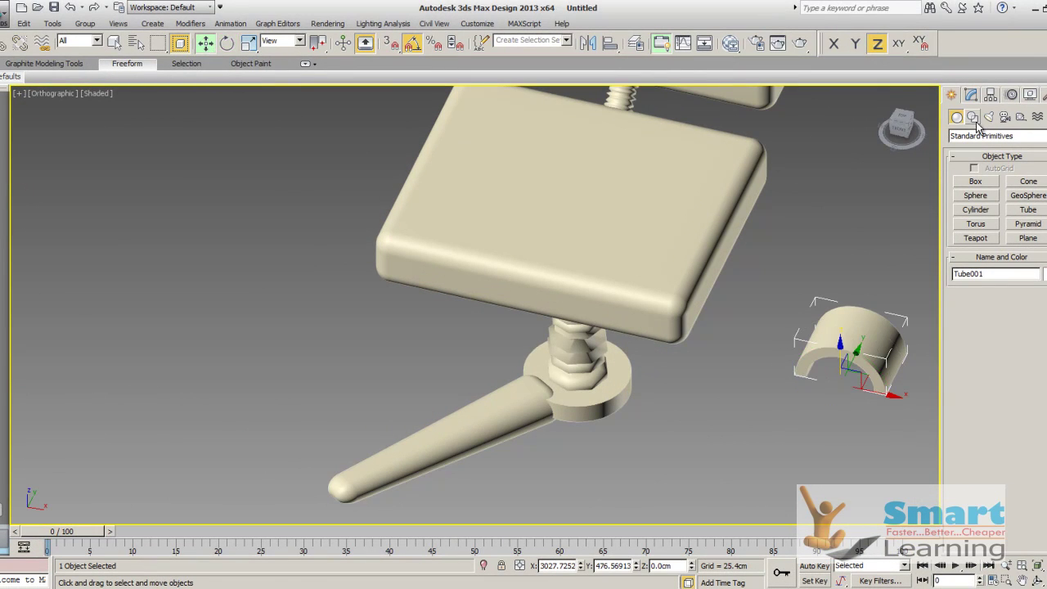
left_click(970, 94)
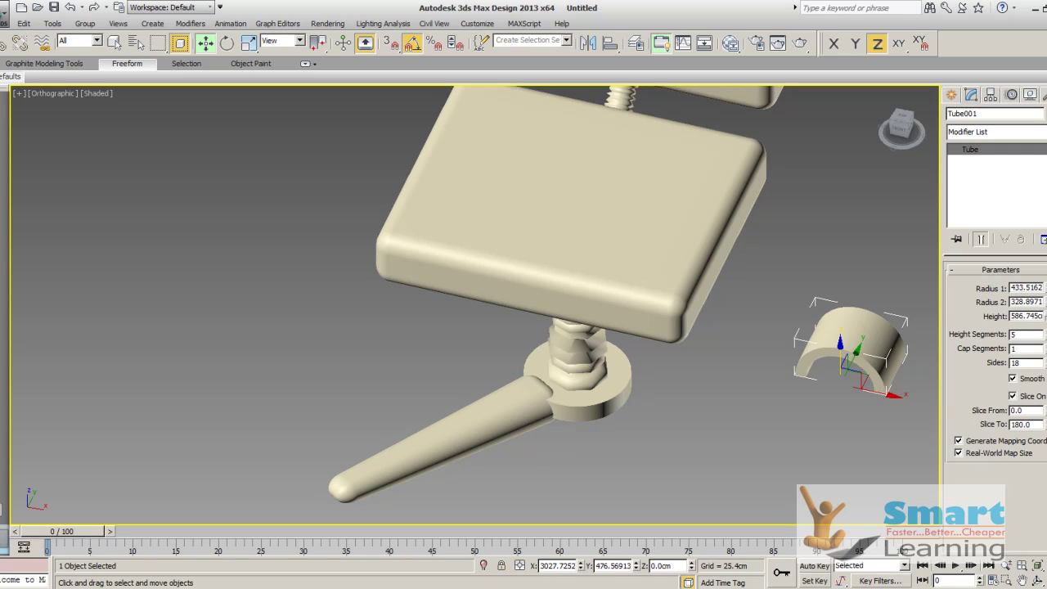
left_click_drag(1044, 316, 1045, 335)
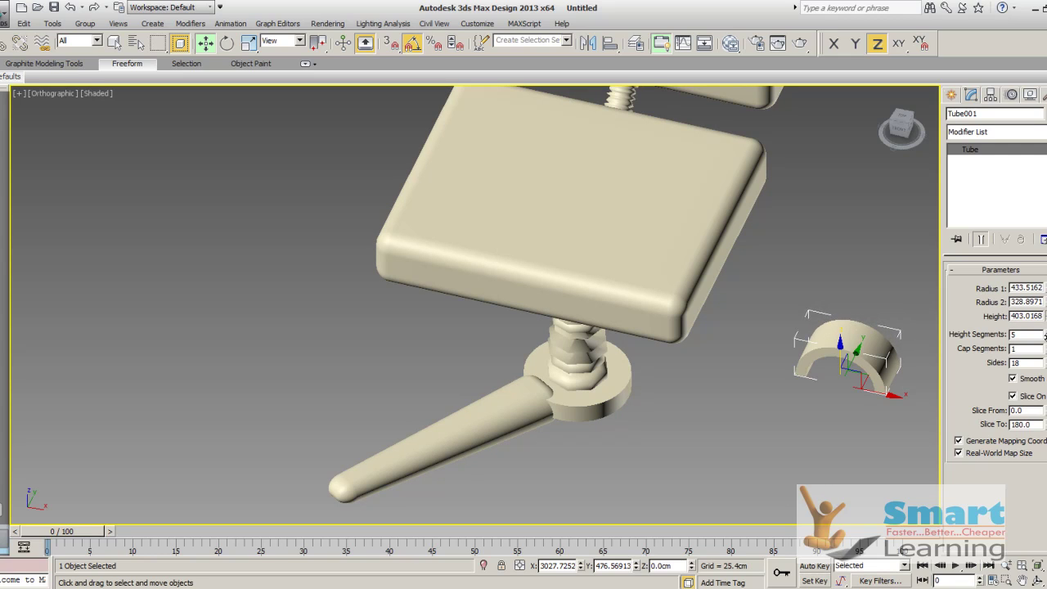
- Move the half tube in the ZX plane to just below the free end of the chair's leg
left_click(771, 415)
middle_click_drag(823, 386, 853, 281, "alt")
left_click(853, 280)
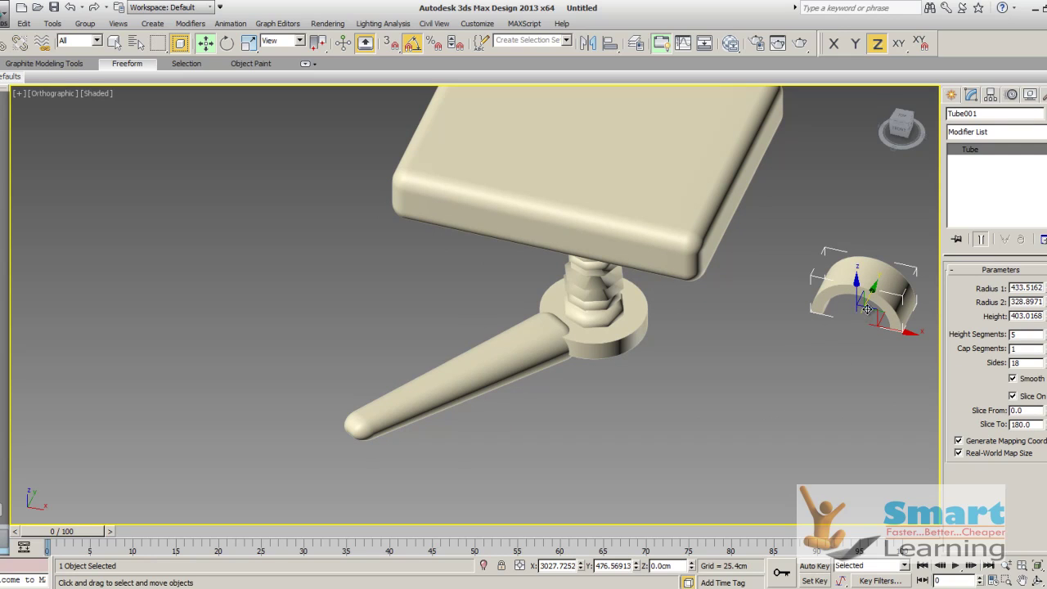
left_click_drag(868, 309, 365, 459)
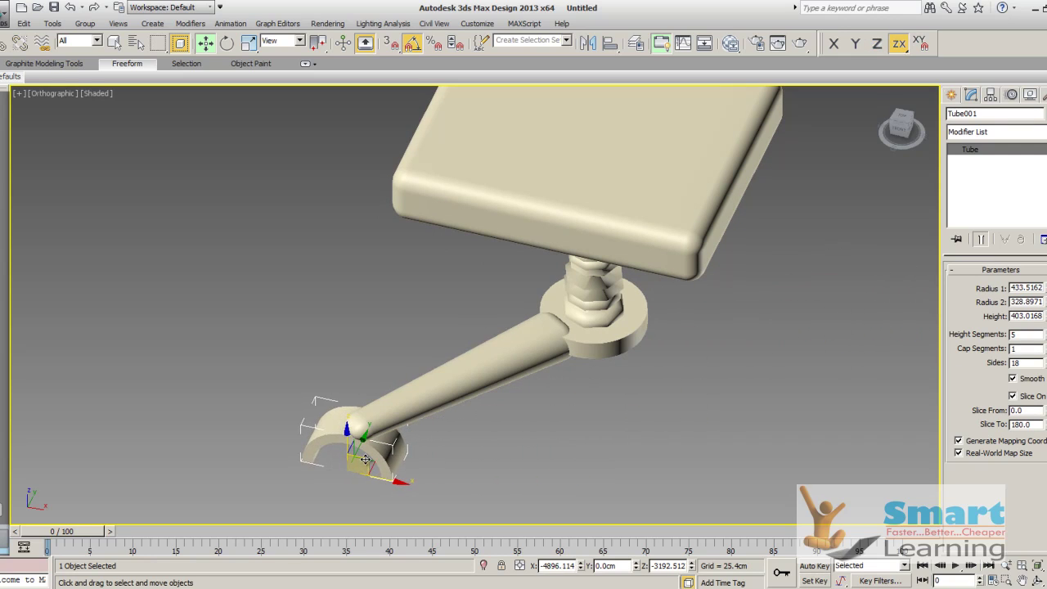
left_click(502, 465)
scroll(482, 434, "up", 5)
middle_click_drag(482, 434, 701, 336)
scroll(396, 373, "up", 1)
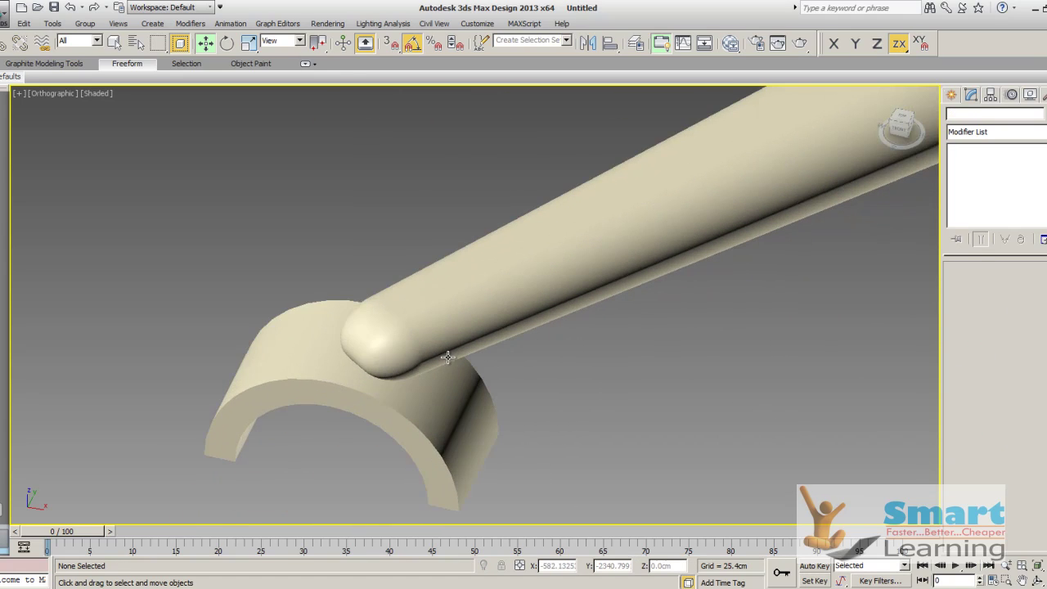
- Rotate the half tube about its vertical Z axis so it turns towards the leg's direction
scroll(449, 358, "down", 1)
middle_click_drag(423, 382, 437, 422, "alt")
scroll(440, 421, "up", 2)
middle_click_drag(474, 390, 610, 250)
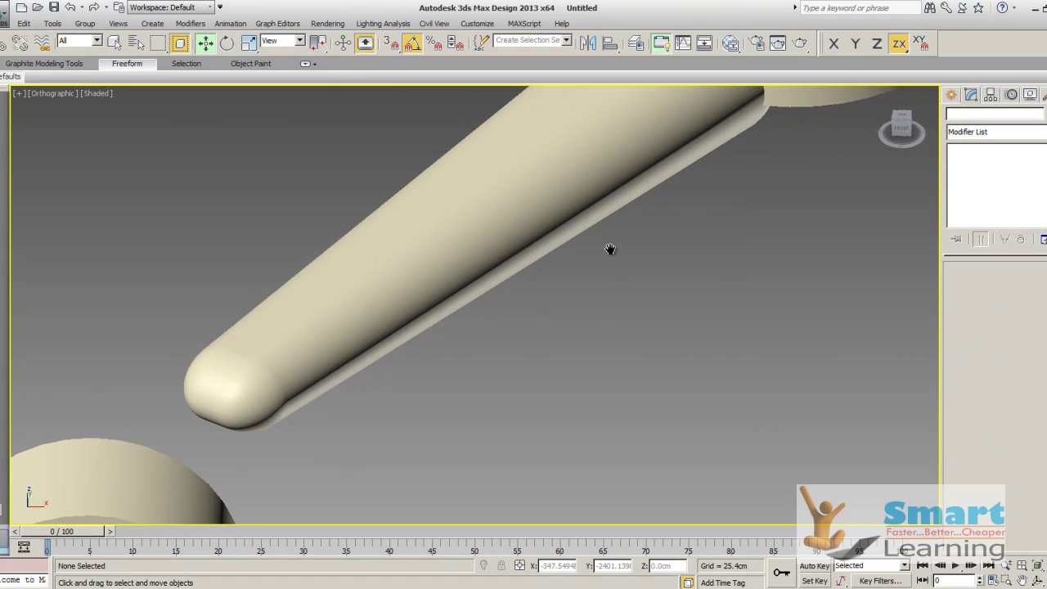
scroll(469, 298, "down", 3)
middle_click_drag(468, 372, 528, 336)
left_click(351, 368)
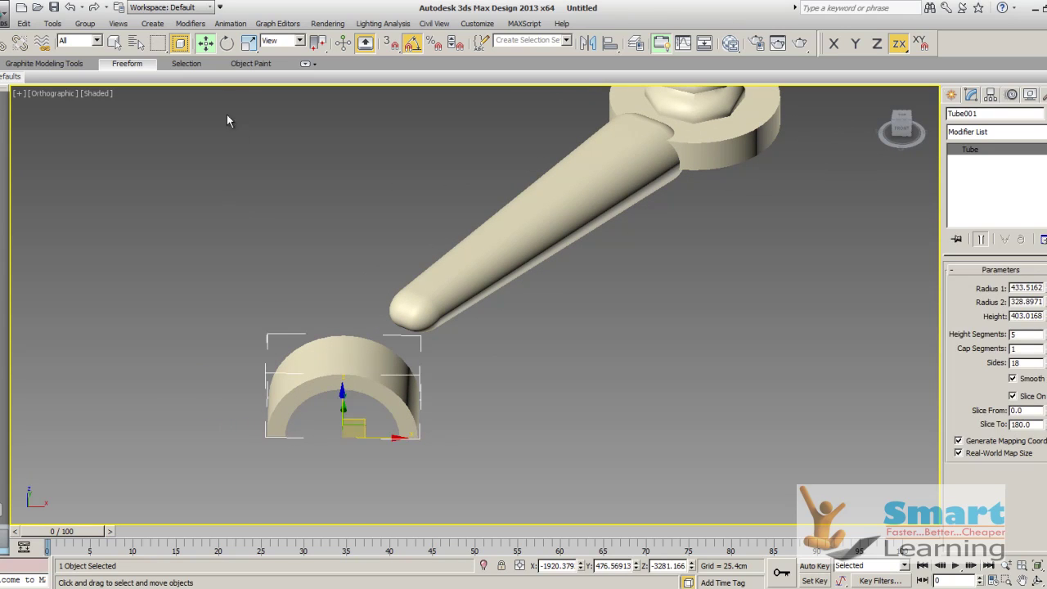
left_click(233, 47)
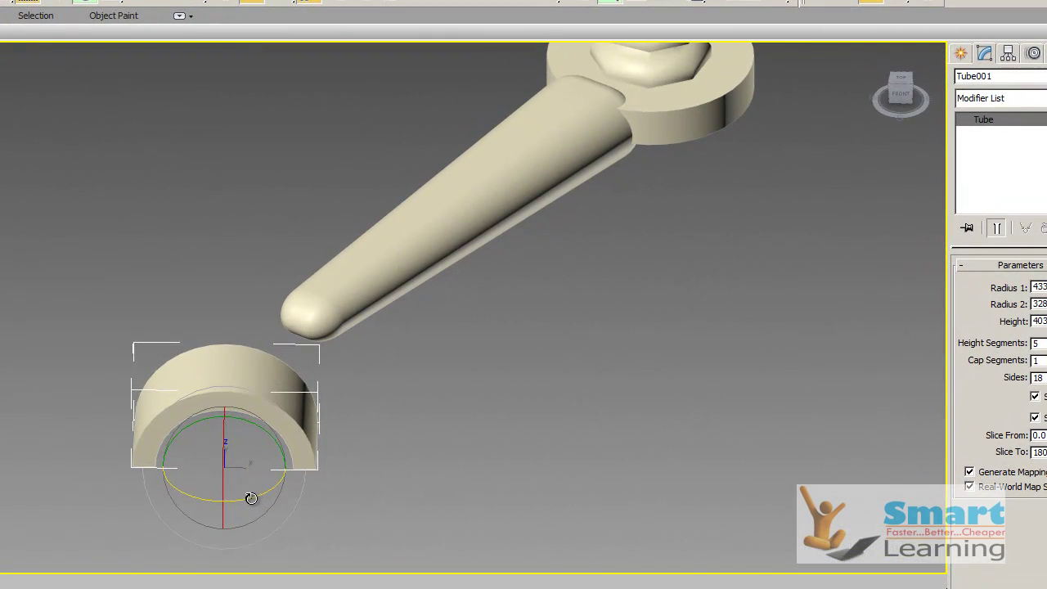
left_click_drag(366, 462, 356, 463)
left_click_drag(239, 498, 240, 496)
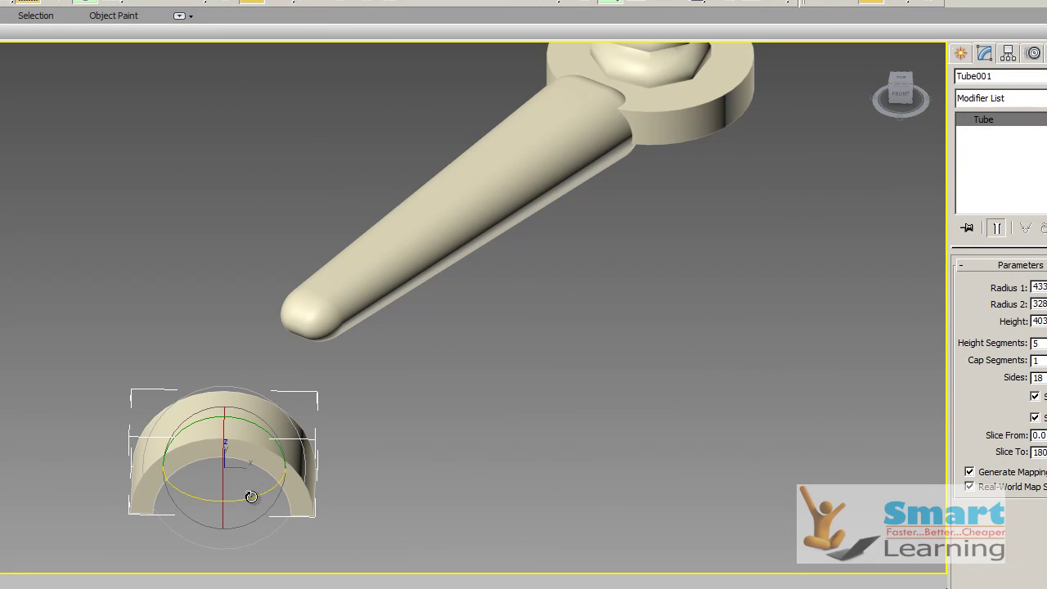
left_click_drag(251, 497, 164, 493)
left_click(270, 451)
- Snap the crown of the half tube to the underside of the leg's rounded tip
middle_click_drag(271, 450, 446, 423)
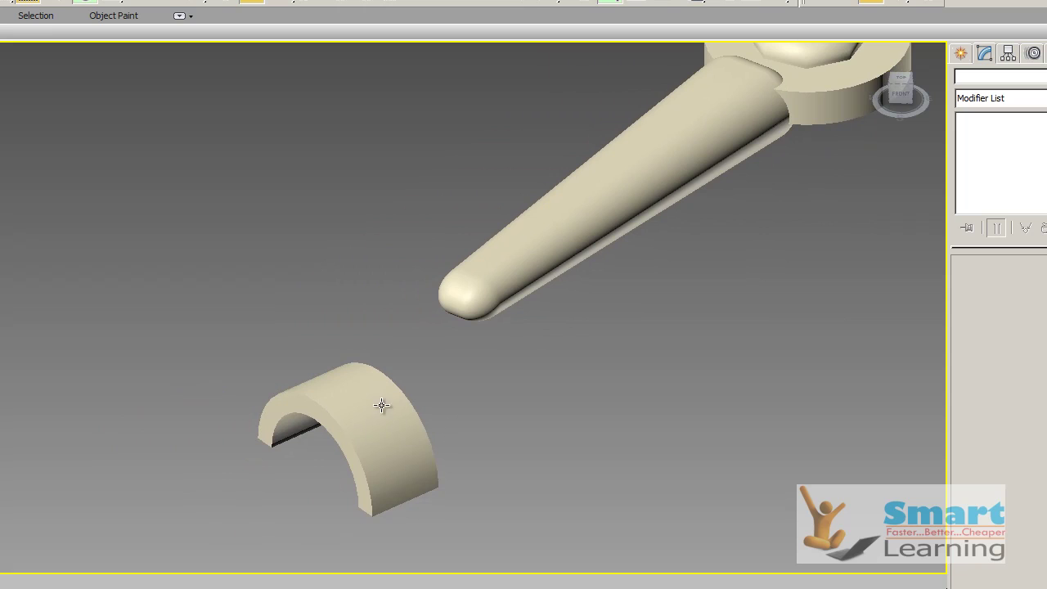
middle_click_drag(382, 405, 422, 386, "alt")
middle_click_drag(422, 387, 592, 135)
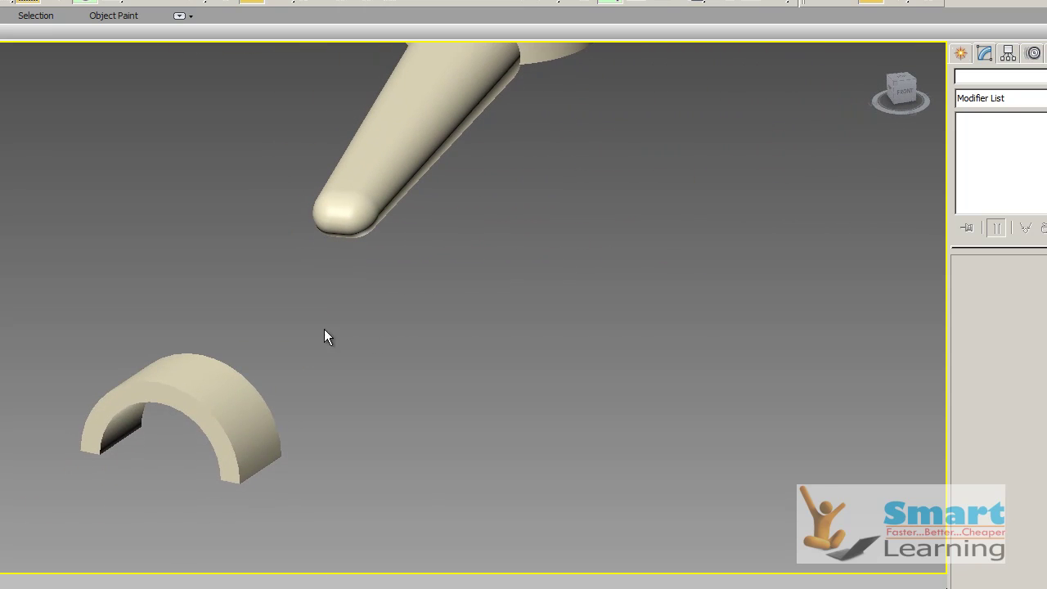
left_click(192, 379)
left_click(55, 3)
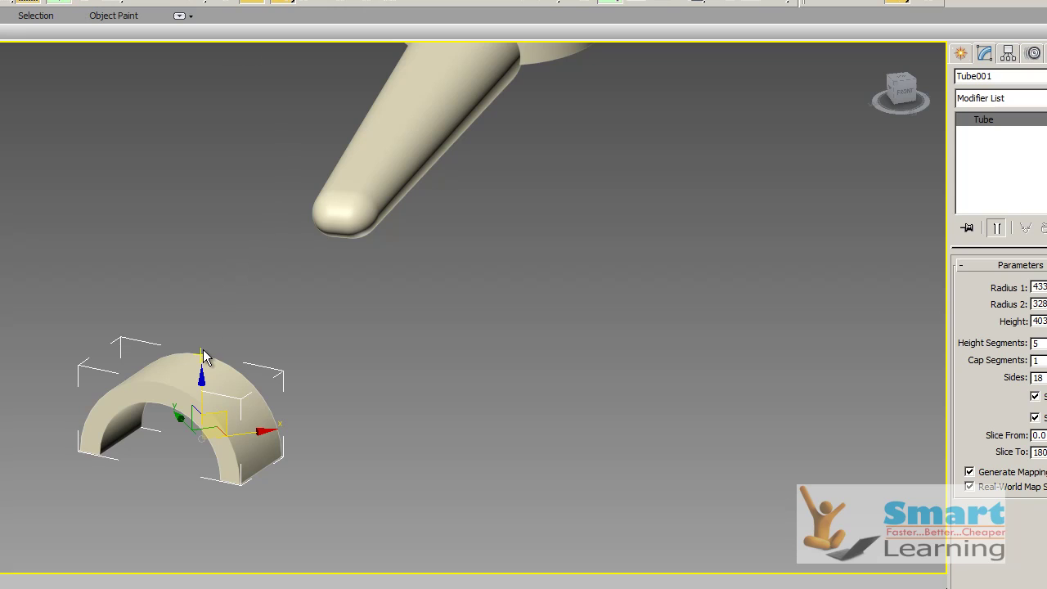
left_click(238, 325)
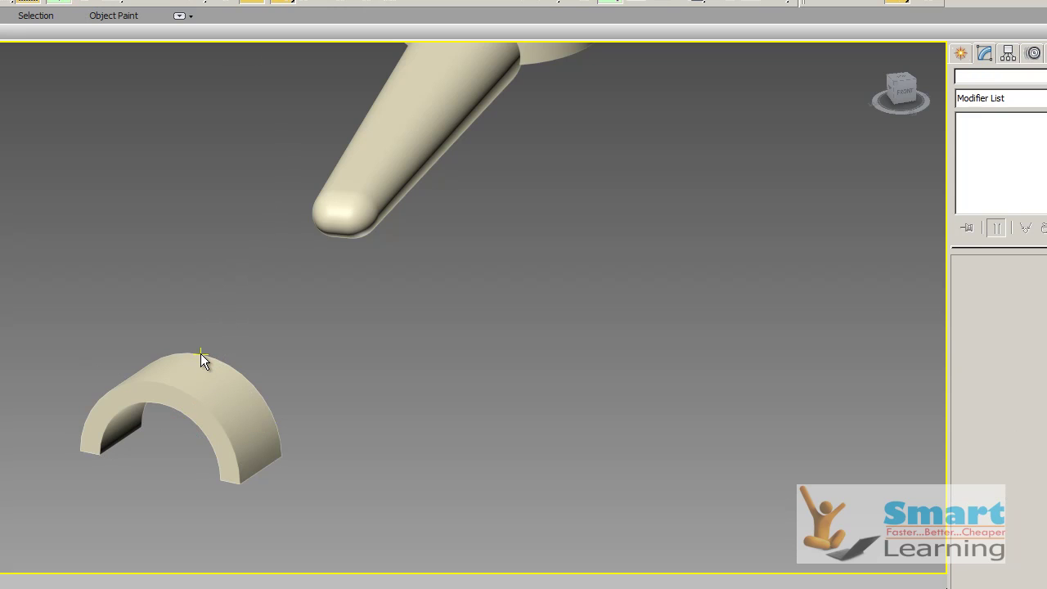
left_click_drag(200, 354, 328, 238)
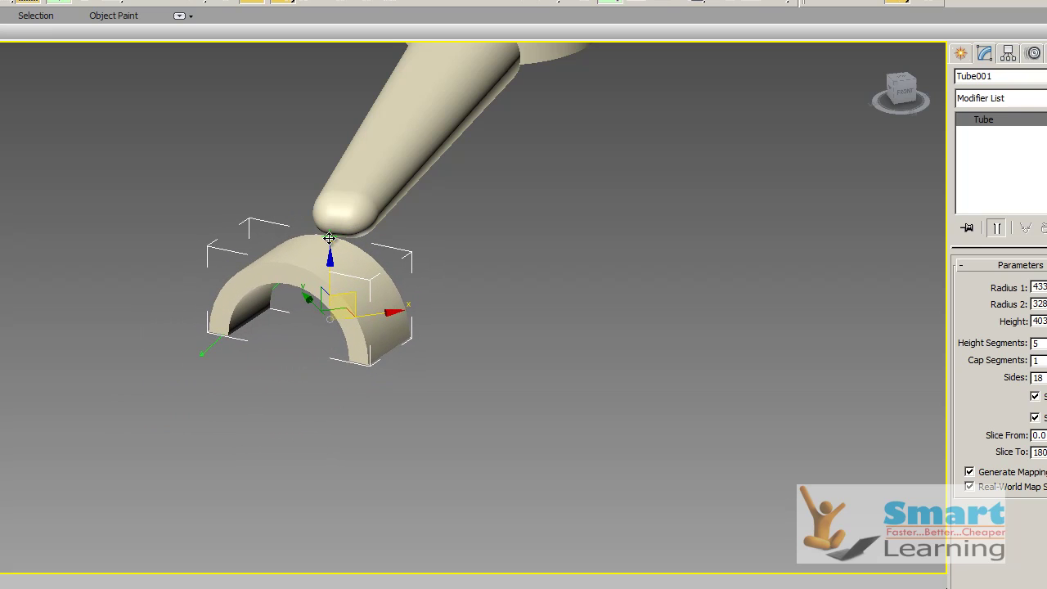
left_click(447, 312)
- Turn off snapping and rotate the half tube further about the Z axis to line it up with the leg
scroll(294, 343, "down", 3)
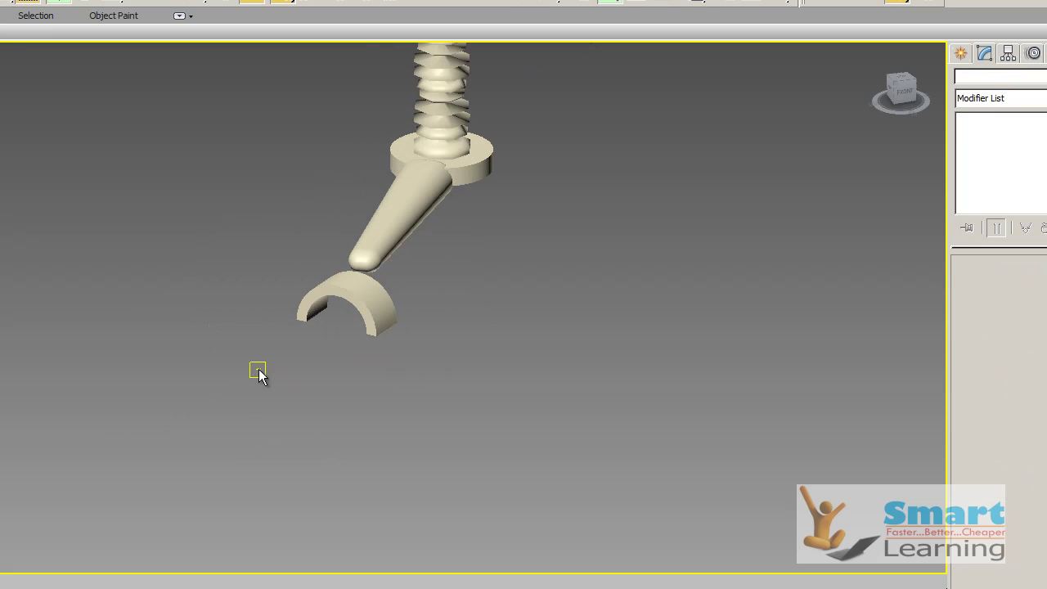
mouse_move(258, 369)
middle_mouse_down("alt")
mouse_move(314, 351)
mouse_move(276, 365)
middle_mouse_up("alt")
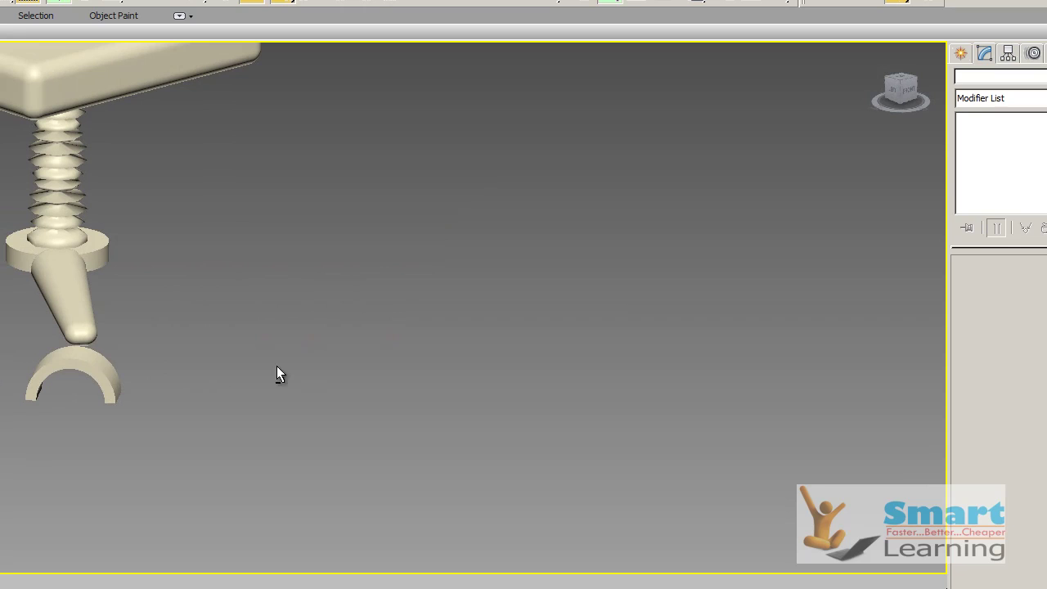
left_click(51, 362)
left_click(88, 3)
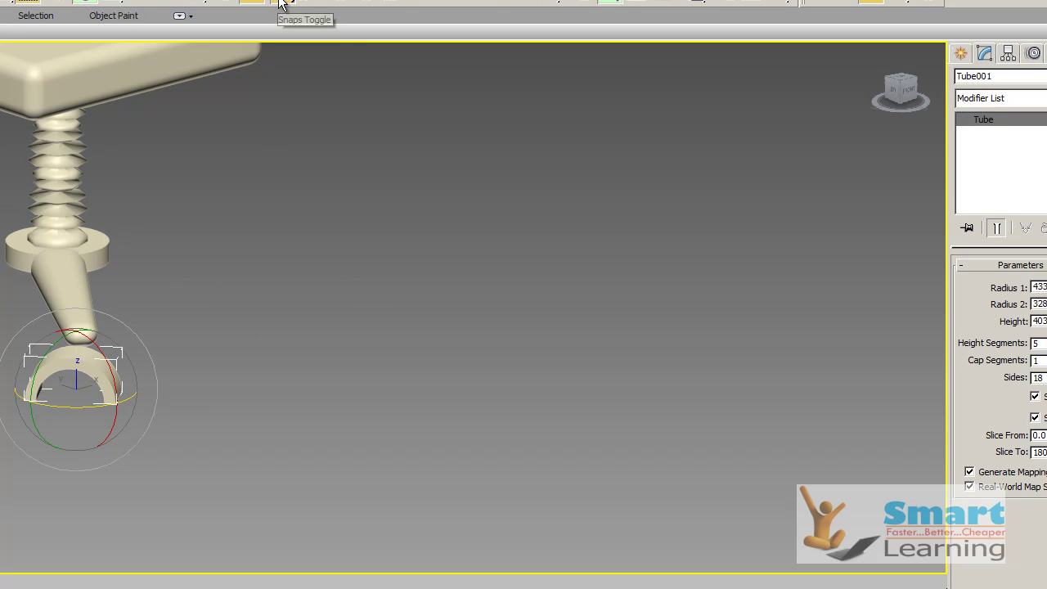
left_click_drag(54, 407, 78, 408)
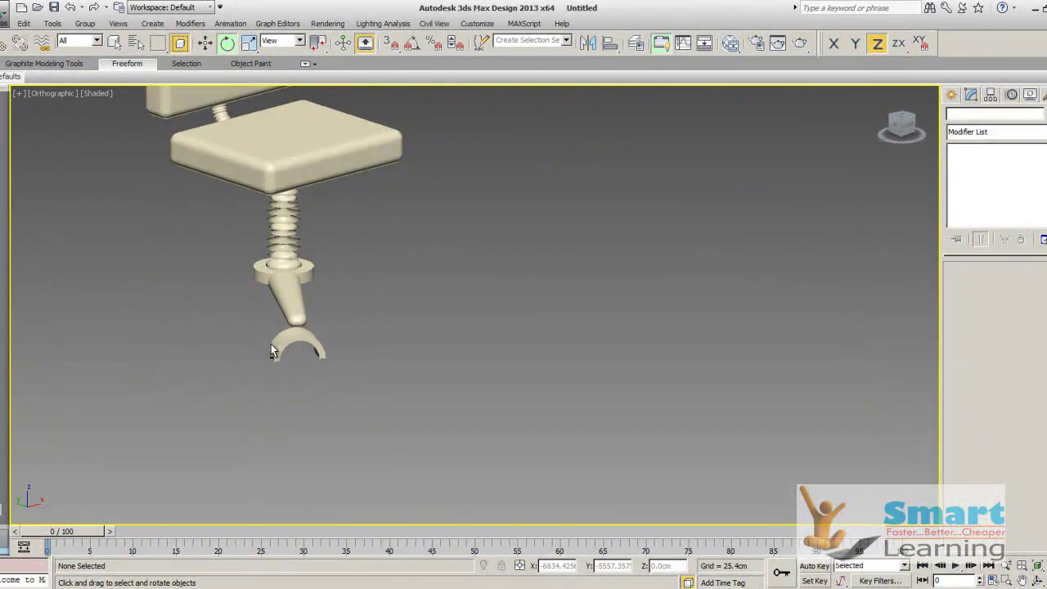
- Move the half tube up and inward in the ZX plane so it sits against the leg's tip
middle_click_drag(271, 345, 288, 385, "alt")
middle_click_drag(227, 184, 434, 350)
scroll(376, 334, "down", 1)
scroll(393, 344, "up", 1)
left_click(334, 382)
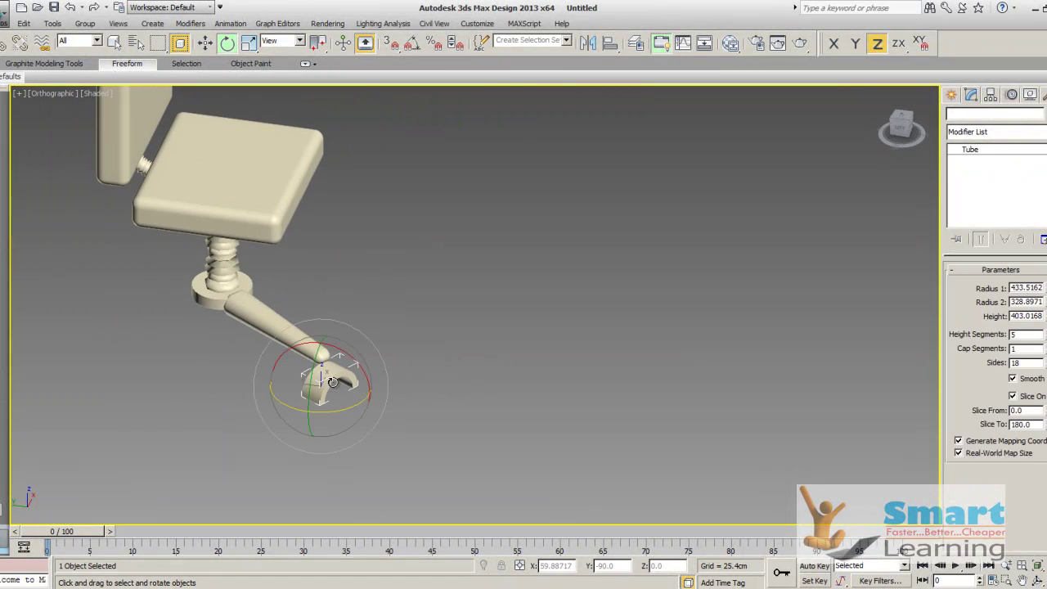
left_click(205, 43)
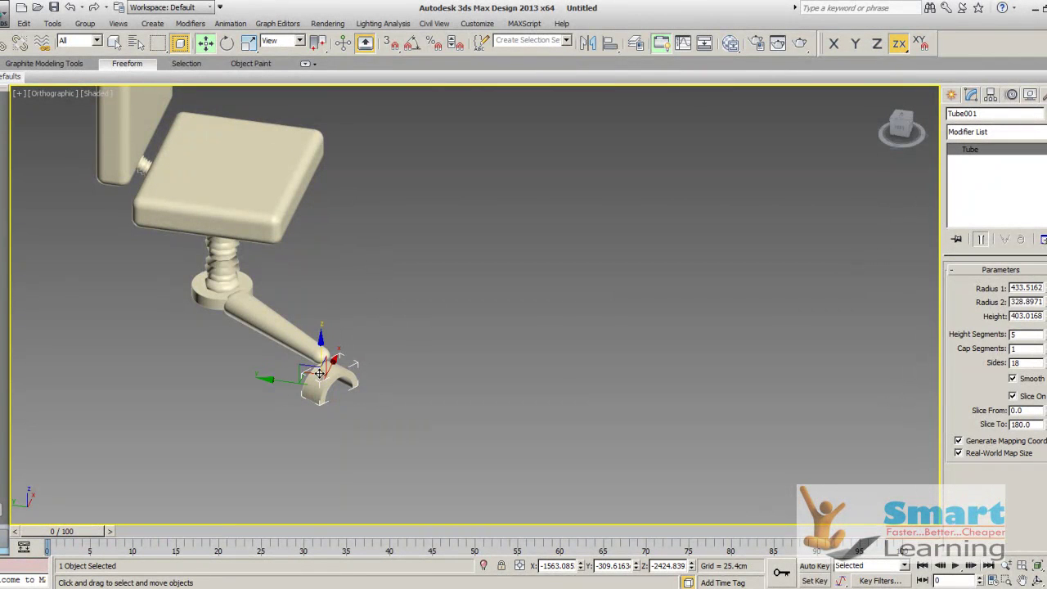
scroll(329, 381, "up", 5)
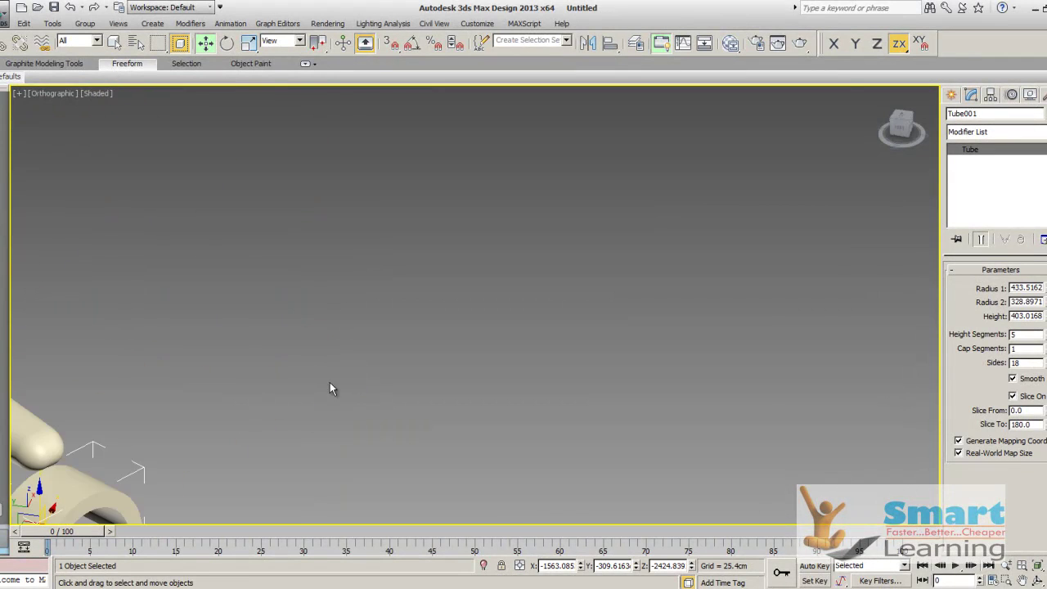
middle_click_drag(369, 384, 741, 244)
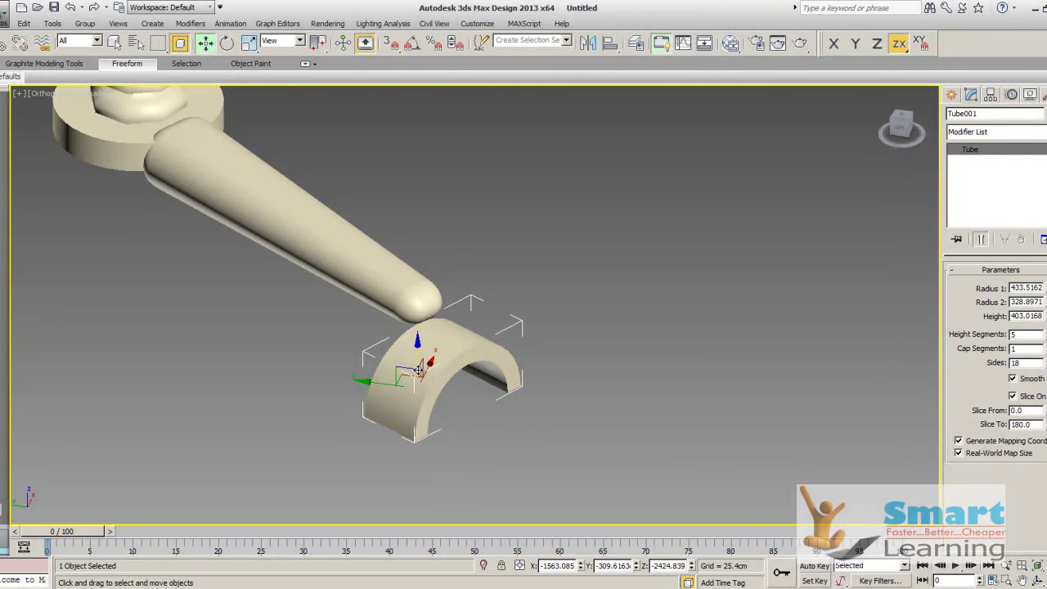
left_click_drag(424, 362, 401, 330)
left_click(525, 397)
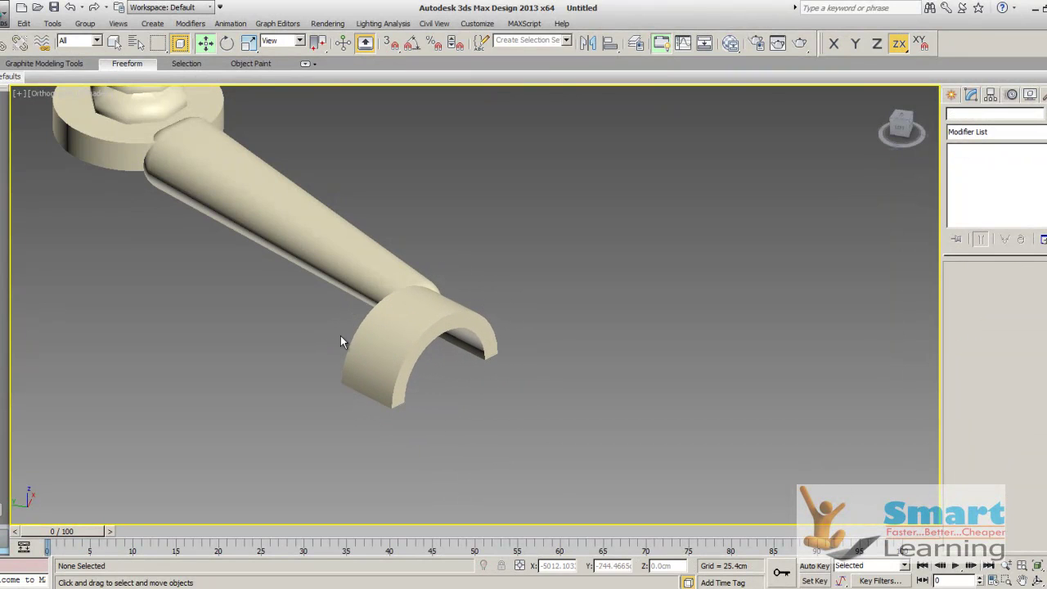
- In the front view, shift the half tube along X to sit beneath the leg's tip
scroll(341, 336, "down", 2)
middle_click_drag(342, 365, 388, 371, "alt")
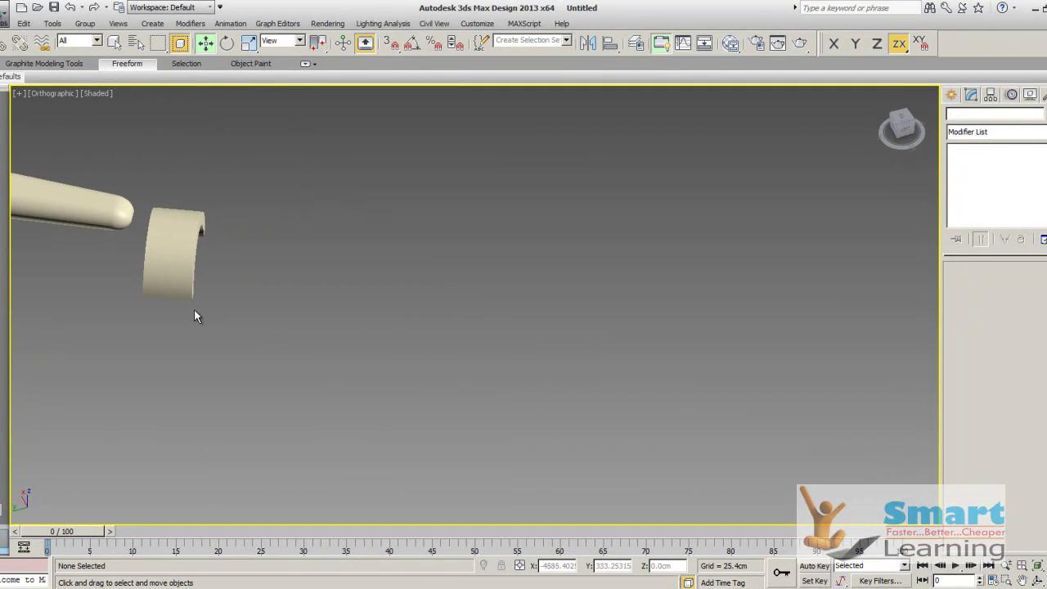
middle_click_drag(196, 316, 415, 367)
key("f")
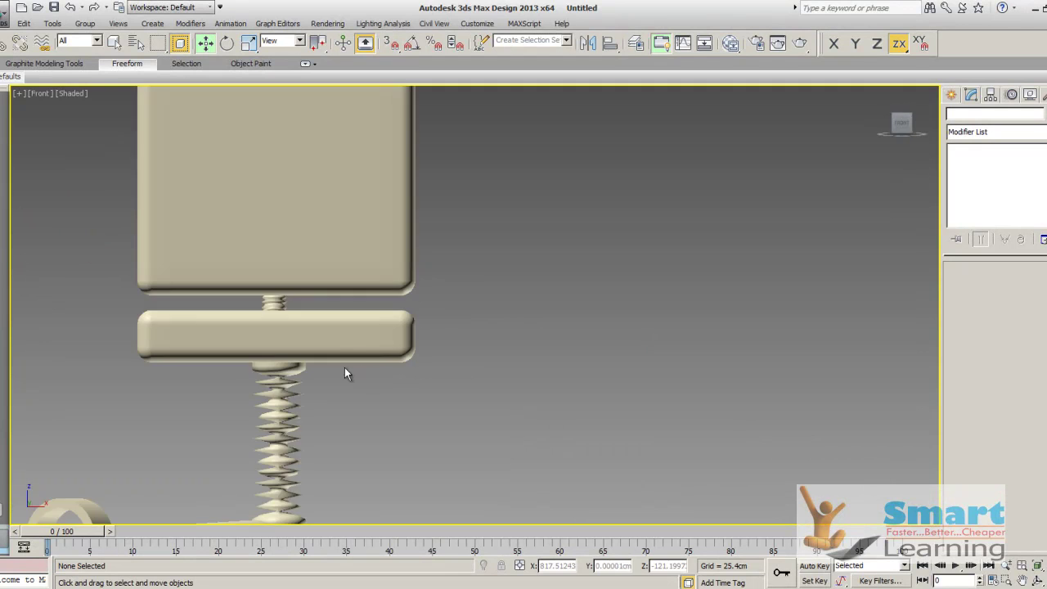
scroll(344, 368, "down", 4)
middle_click_drag(276, 421, 492, 333)
scroll(372, 372, "up", 5)
left_click(351, 369)
left_click_drag(411, 389, 456, 394)
left_click_drag(407, 341, 455, 426)
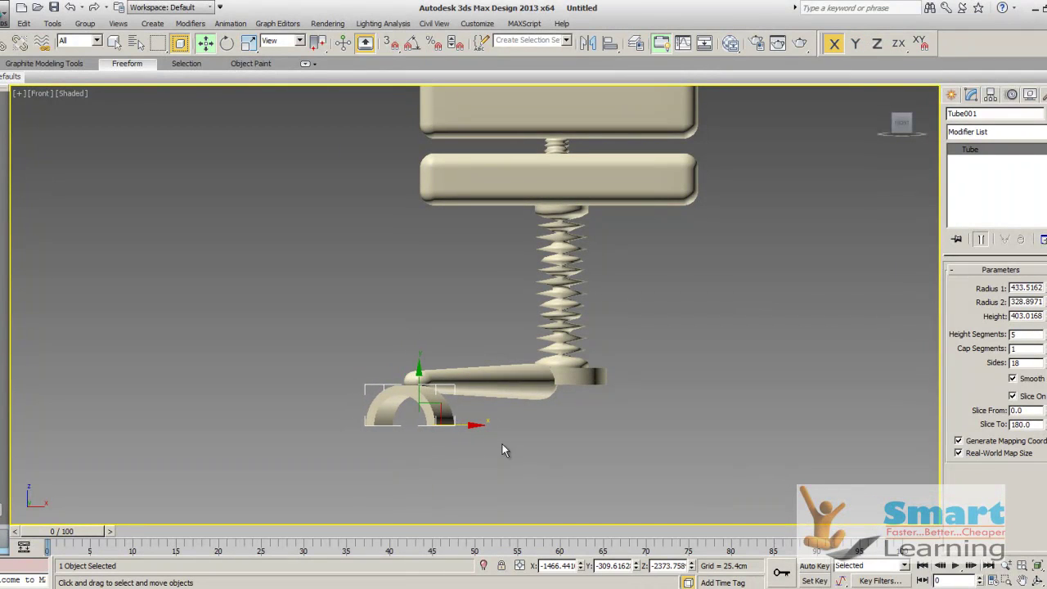
left_click(488, 463)
- Nudge the half tube slightly along the X axis in the front view to refine its position under the leg's tip
scroll(383, 419, "down", 2)
middle_click_drag(340, 370, 437, 363, "alt")
left_click(452, 352)
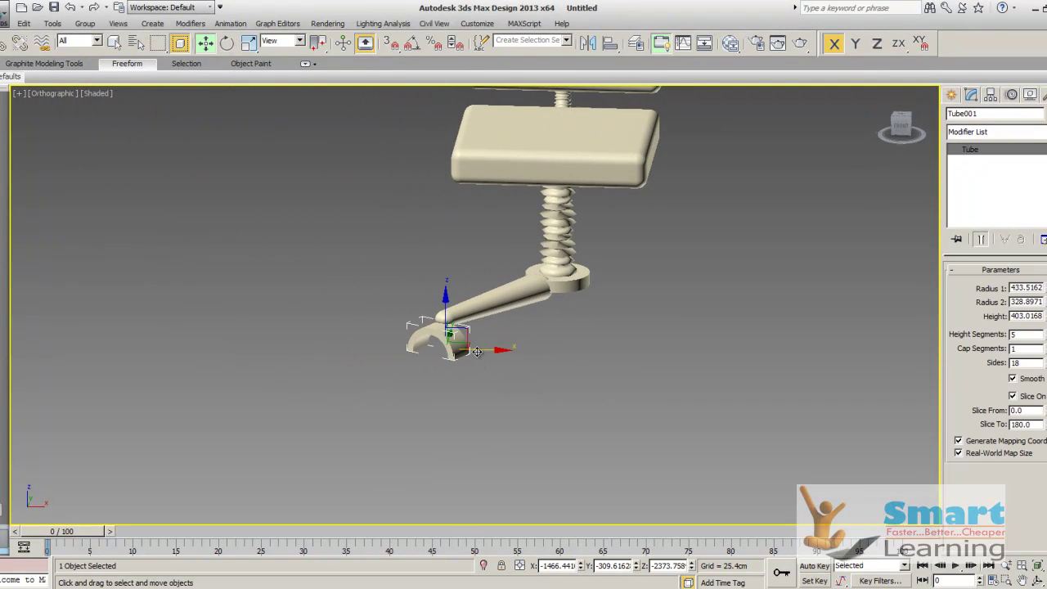
left_click(462, 418)
key("f")
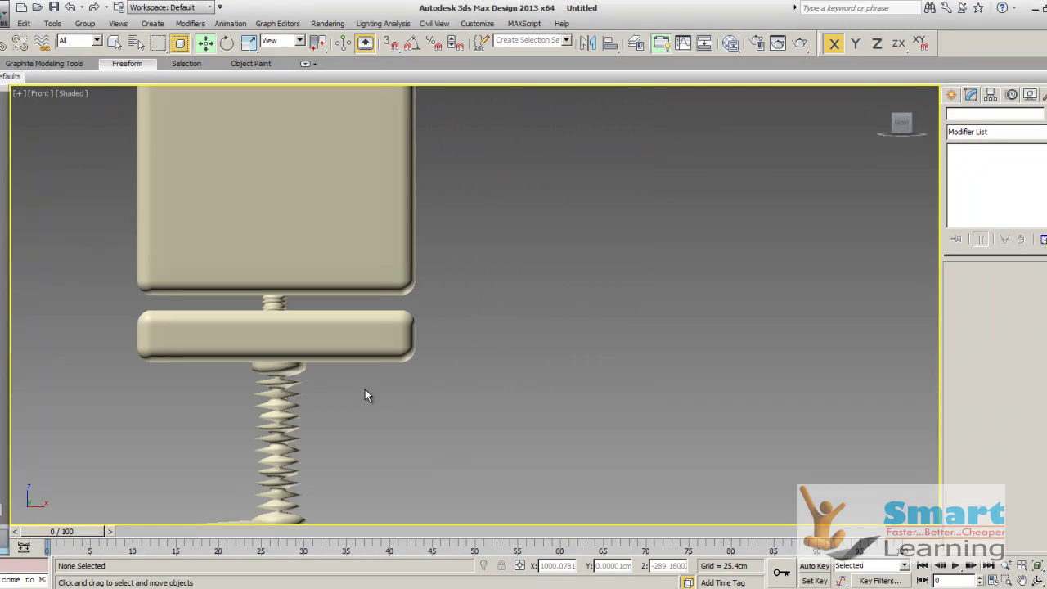
scroll(365, 390, "down", 4)
middle_click_drag(376, 410, 491, 355)
scroll(438, 368, "up", 2)
scroll(429, 370, "up", 2)
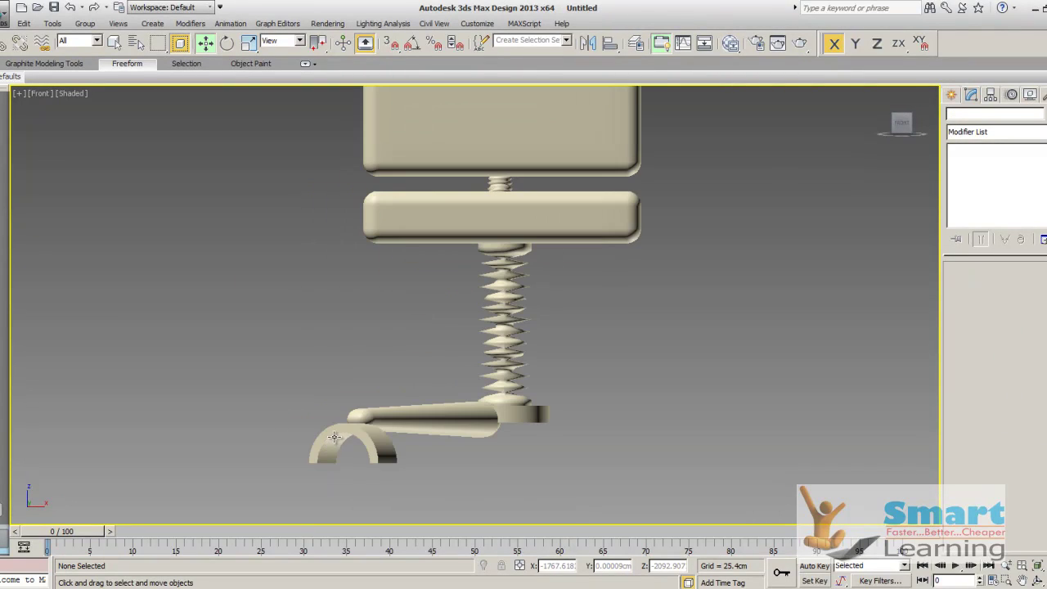
left_click(333, 437)
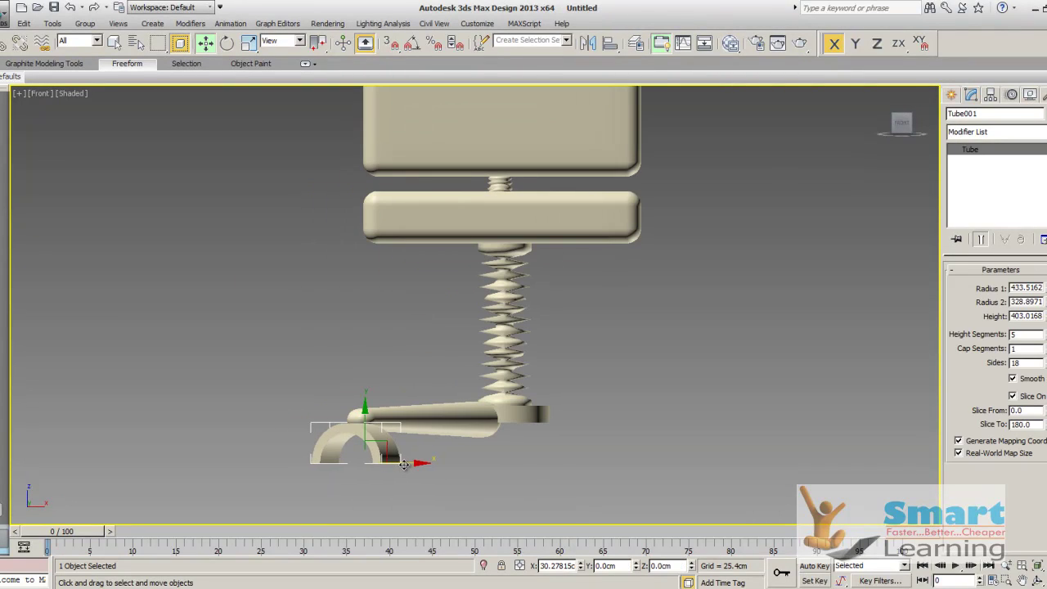
left_click(390, 374)
- Examine how the half tube meets the leg's tip from the front and from an angled close-up
scroll(380, 388, "down", 3)
scroll(405, 383, "up", 3)
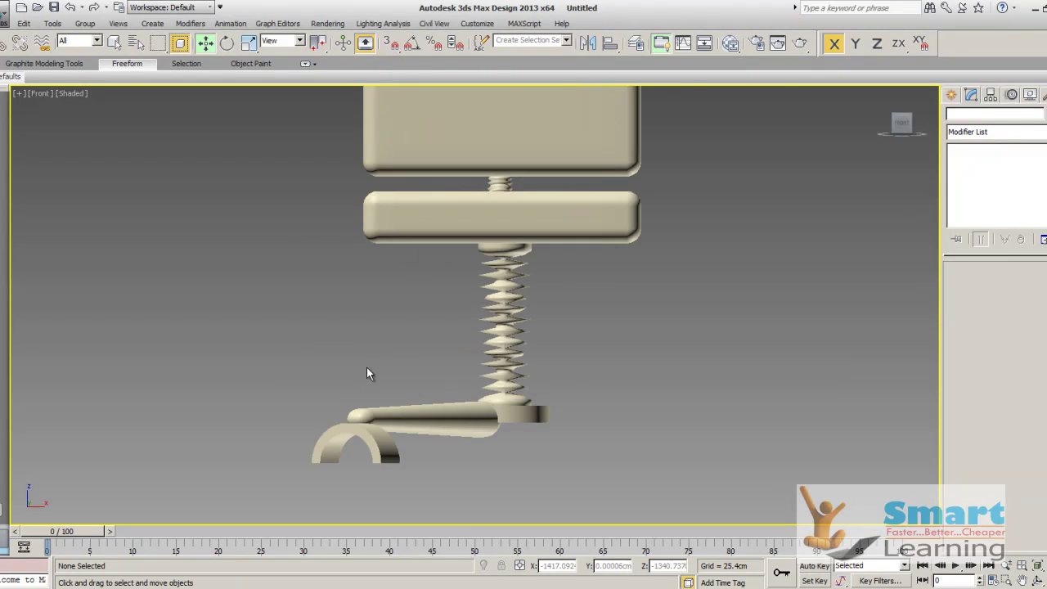
middle_click_drag(366, 368, 382, 299)
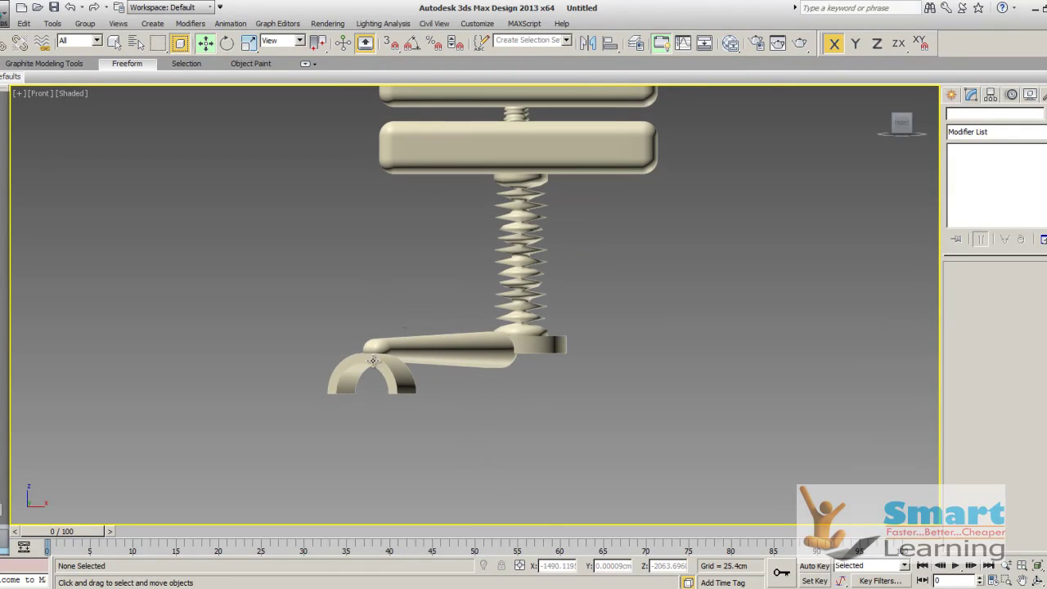
middle_click_drag(380, 356, 427, 389, "alt")
middle_click_drag(369, 334, 581, 459)
scroll(502, 367, "up", 4)
middle_click_drag(579, 418, 544, 307)
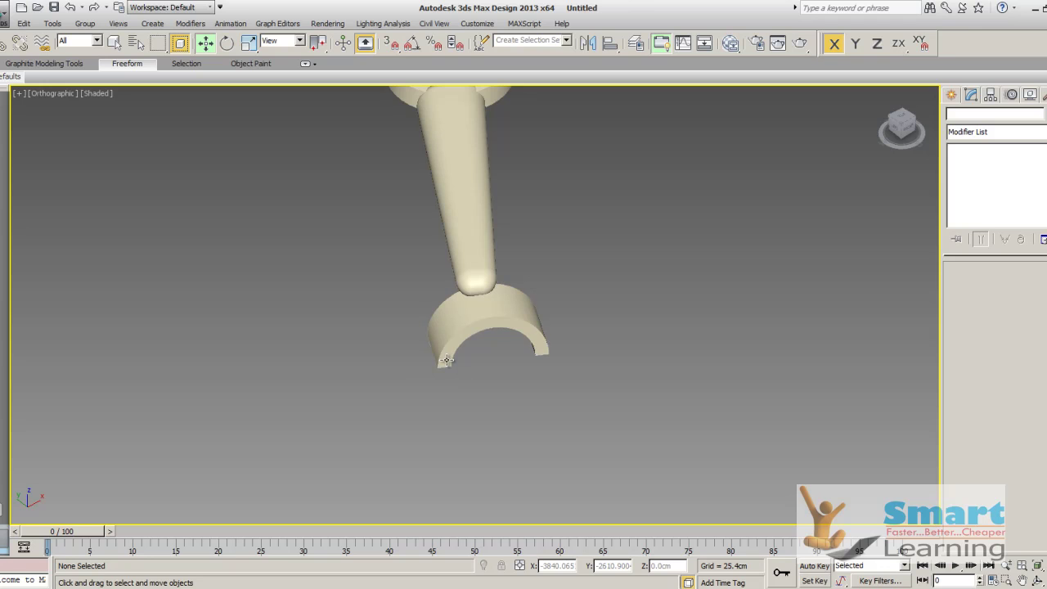
- Create a ChamferCyl wheel with AutoGrid on the half tube's end face, about 421 cm radius, 355 cm height and 73 cm fillet
scroll(485, 369, "down", 3)
scroll(488, 346, "up", 5)
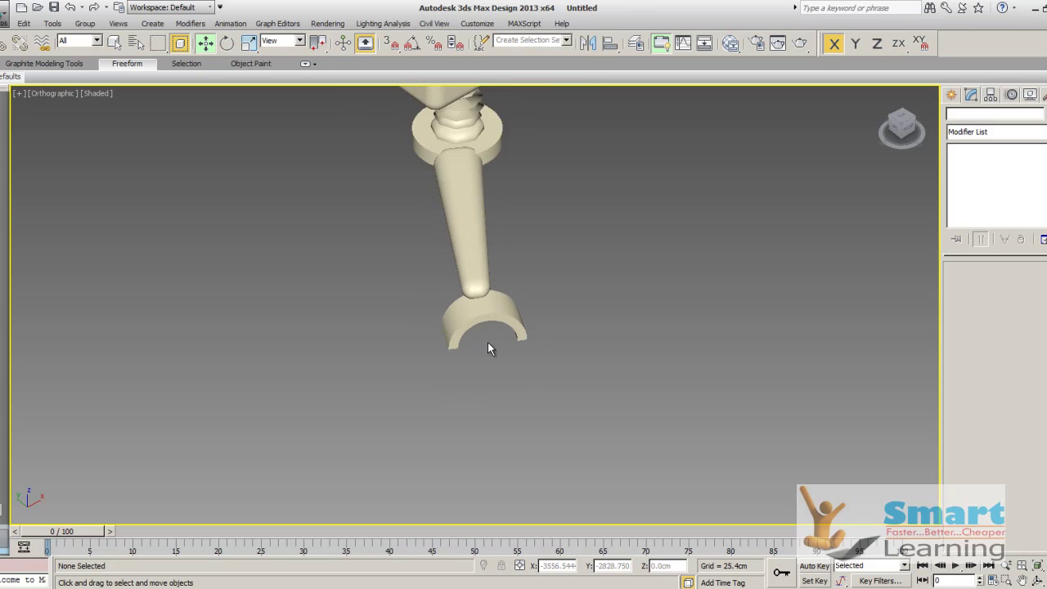
middle_click_drag(392, 355, 354, 299)
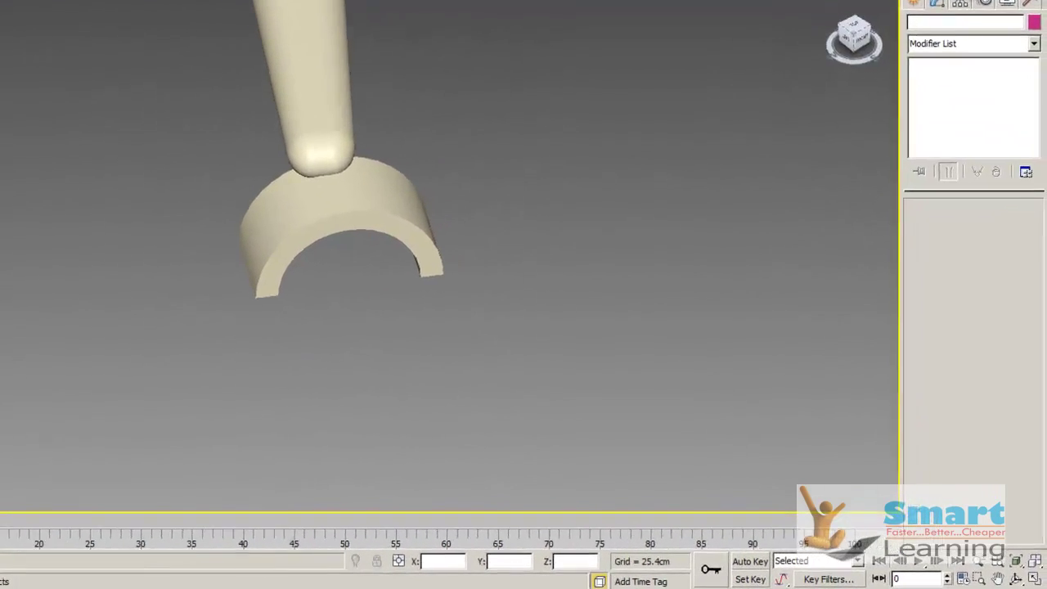
left_click(951, 94)
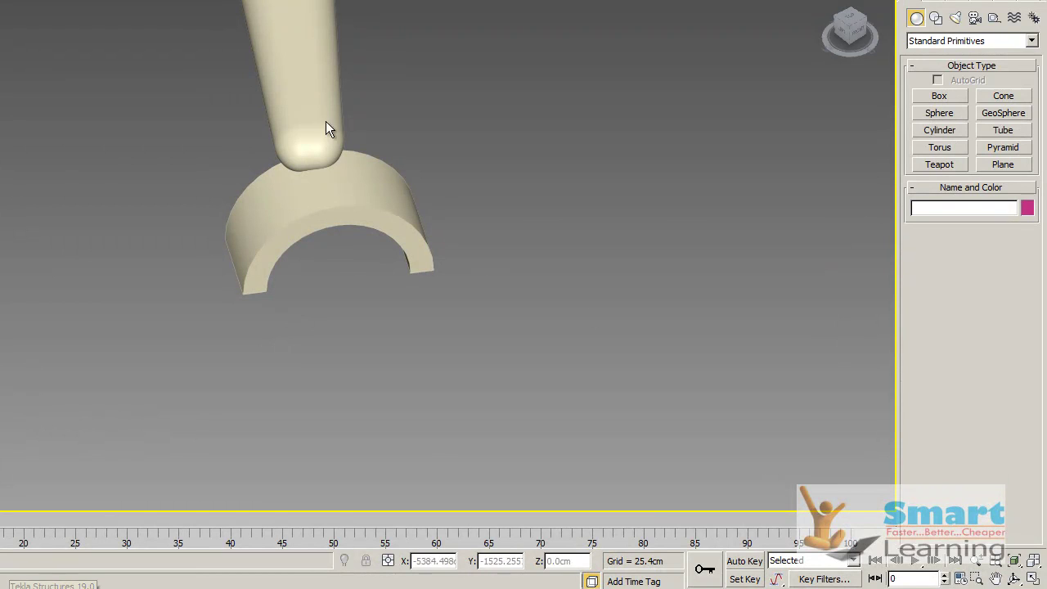
left_click(937, 45)
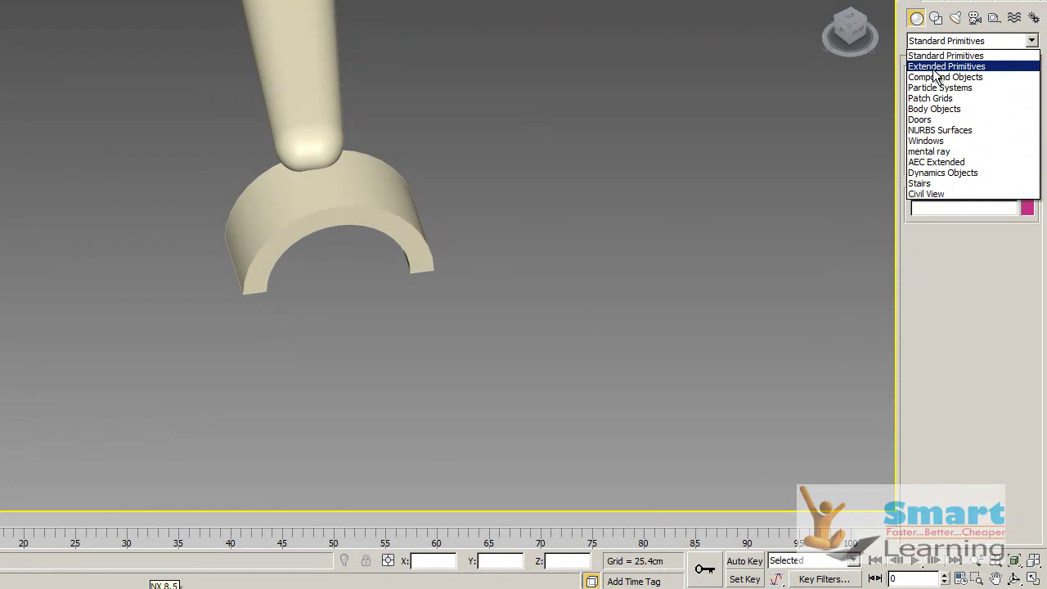
left_click(940, 66)
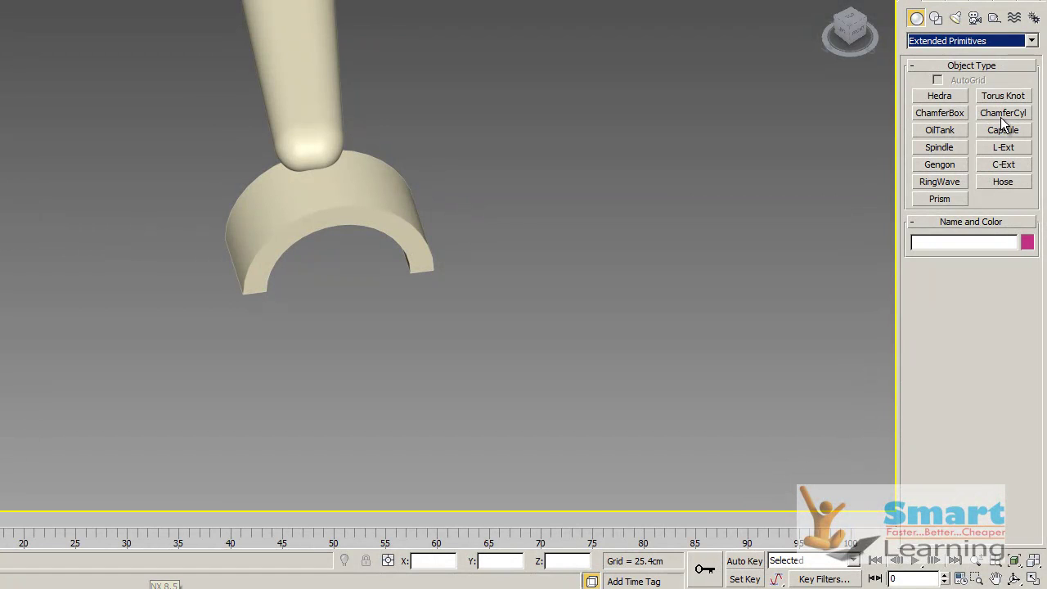
left_click(1003, 118)
left_click(937, 80)
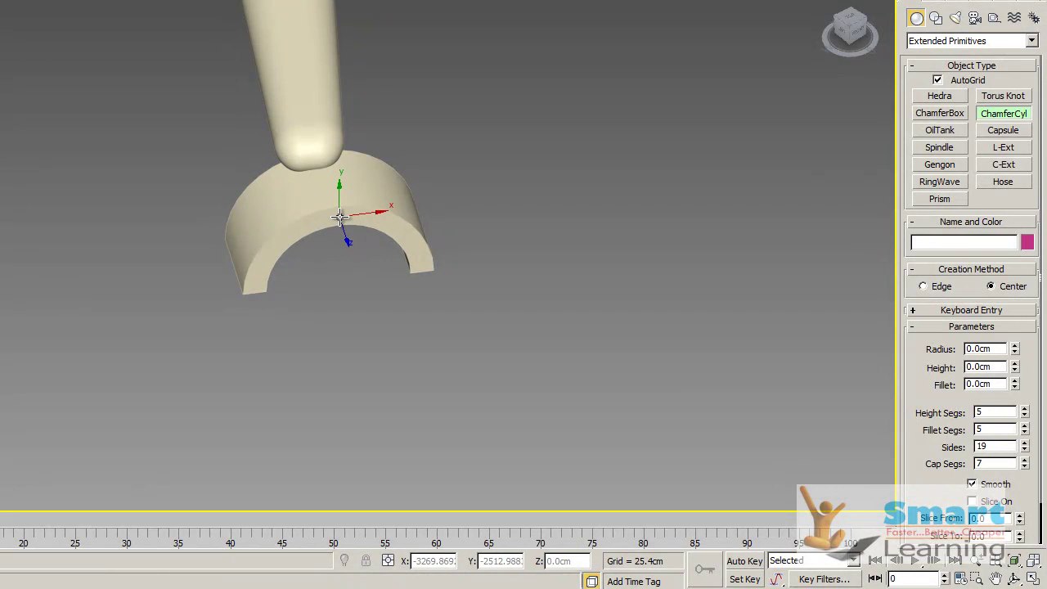
left_click_drag(339, 217, 379, 276)
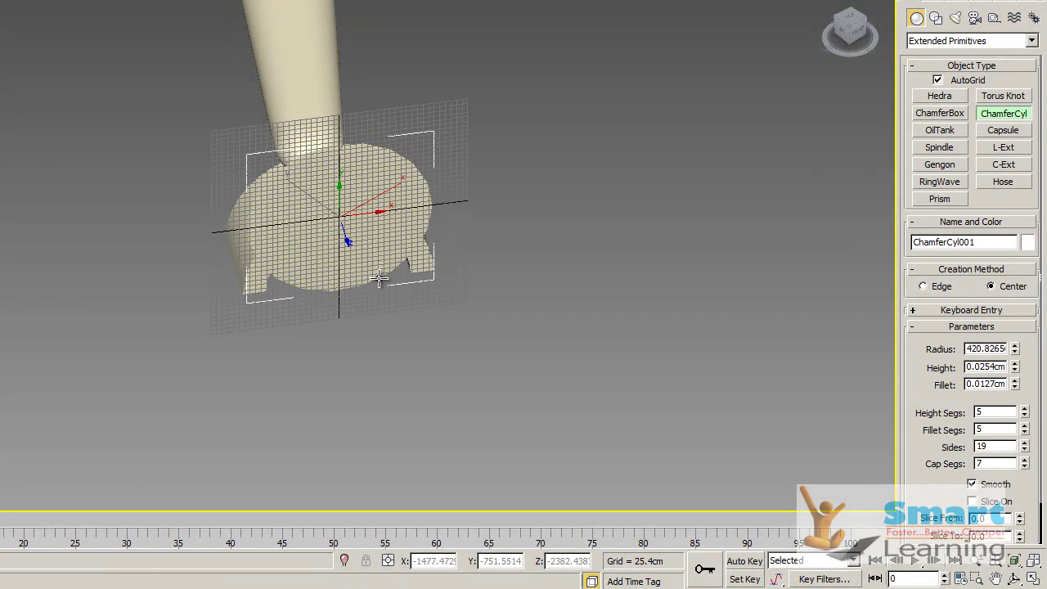
left_click(407, 349)
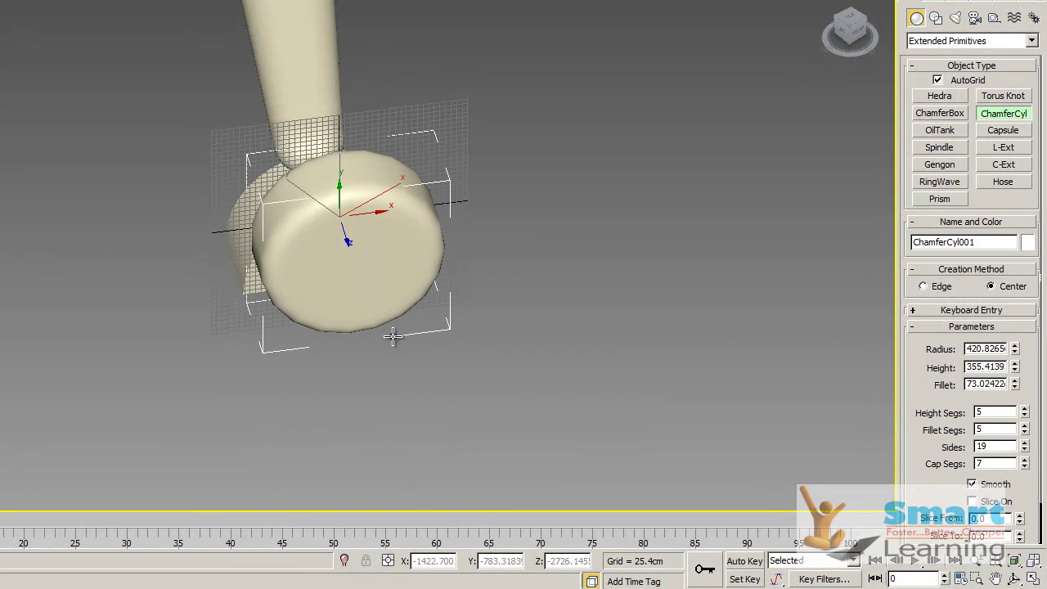
left_click(392, 336)
right_click(564, 236)
left_click(565, 236)
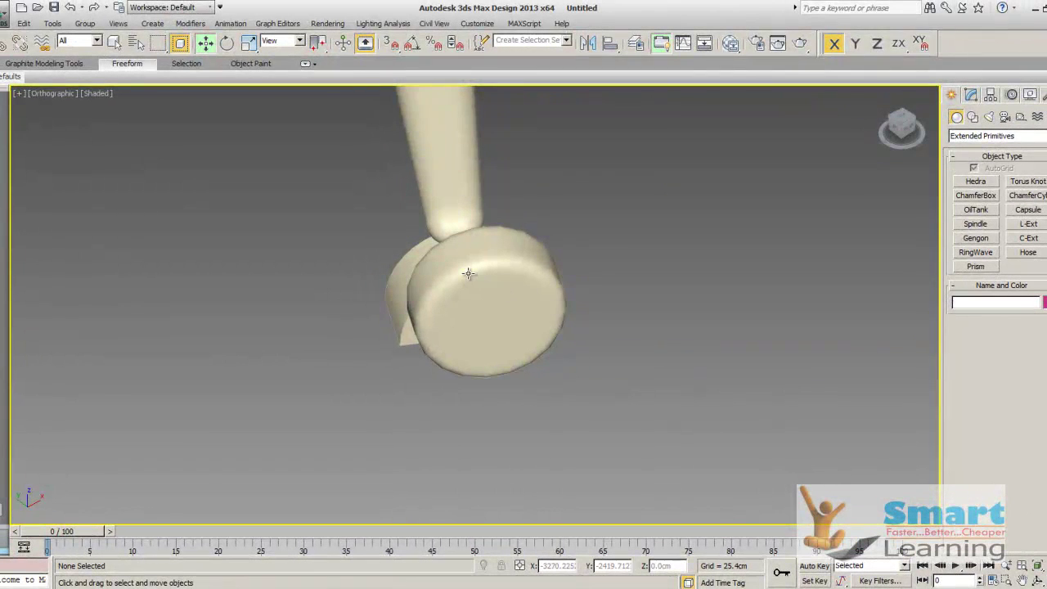
- In the front view, lower the chamfer cylinder along the vertical axis so its top sits below the leg's tip
scroll(384, 262, "up", 3)
middle_click_drag(383, 271, 576, 249)
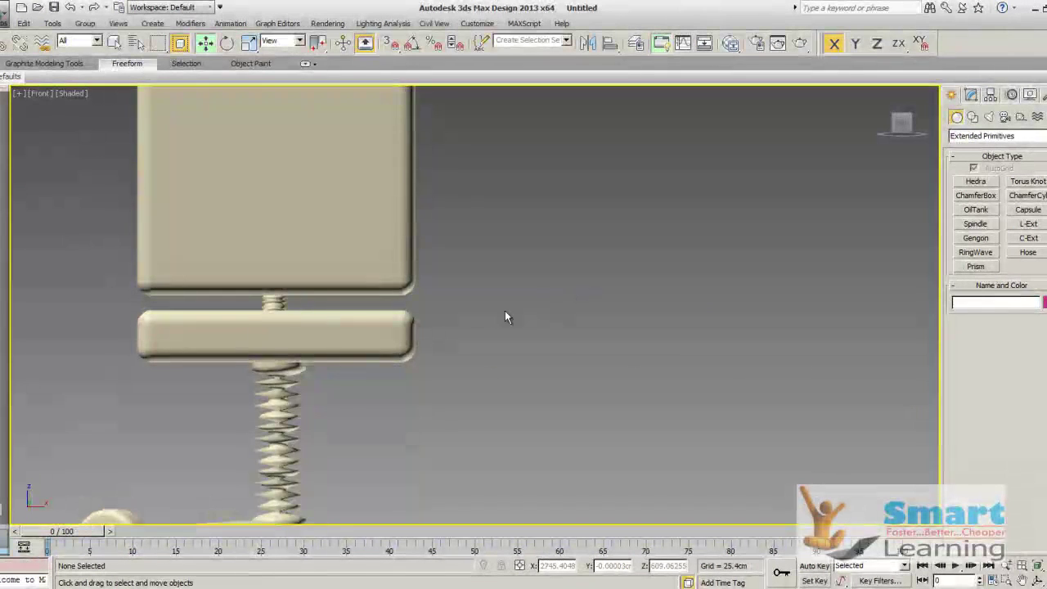
scroll(505, 310, "down", 3)
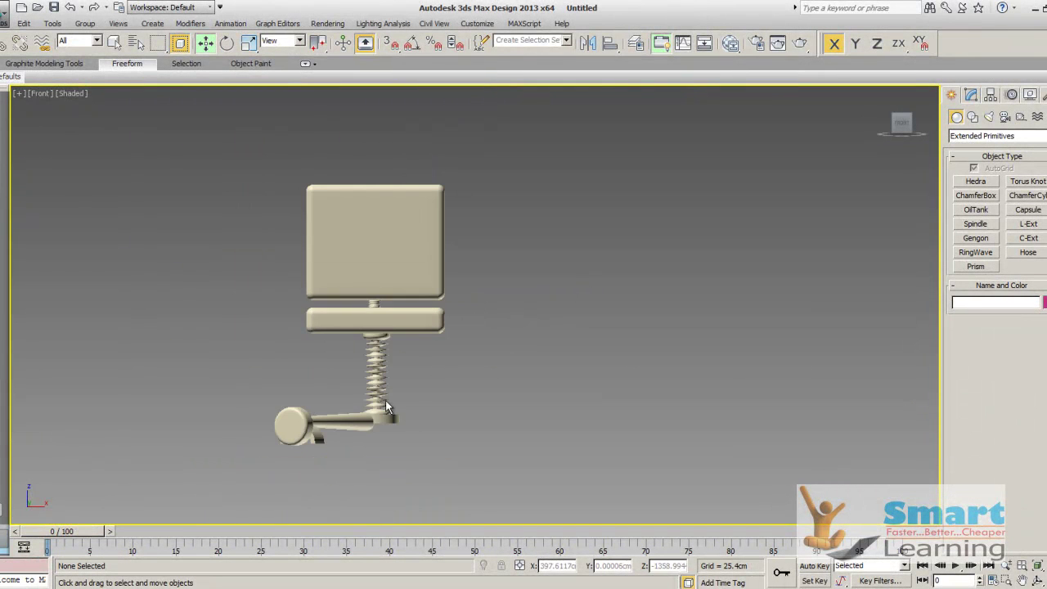
scroll(276, 420, "up", 2)
middle_click_drag(302, 399, 685, 175)
scroll(683, 176, "up", 1)
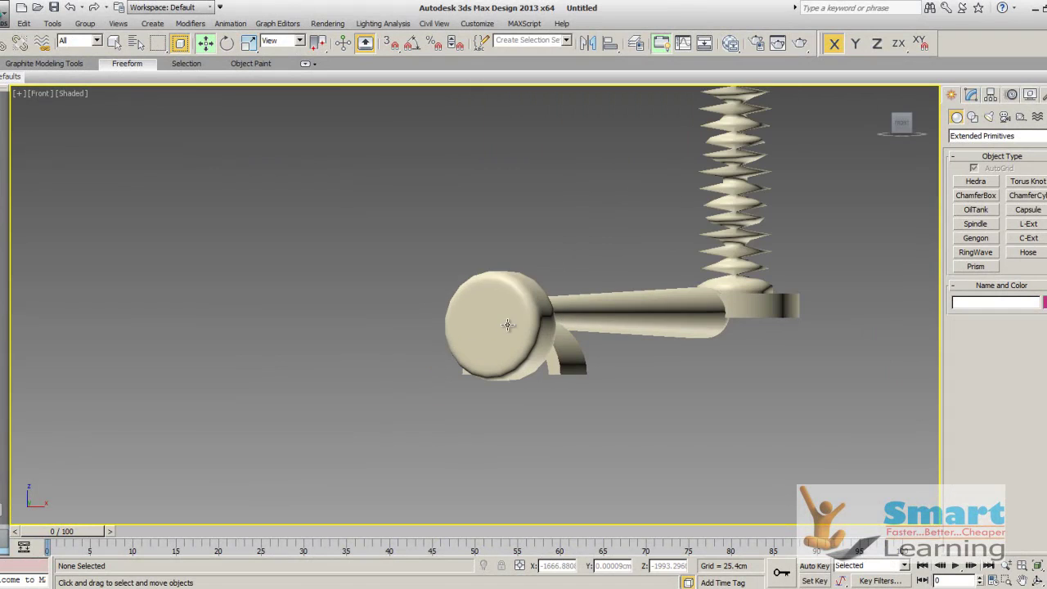
left_click(507, 326)
left_click_drag(515, 274, 516, 328)
left_click(494, 256)
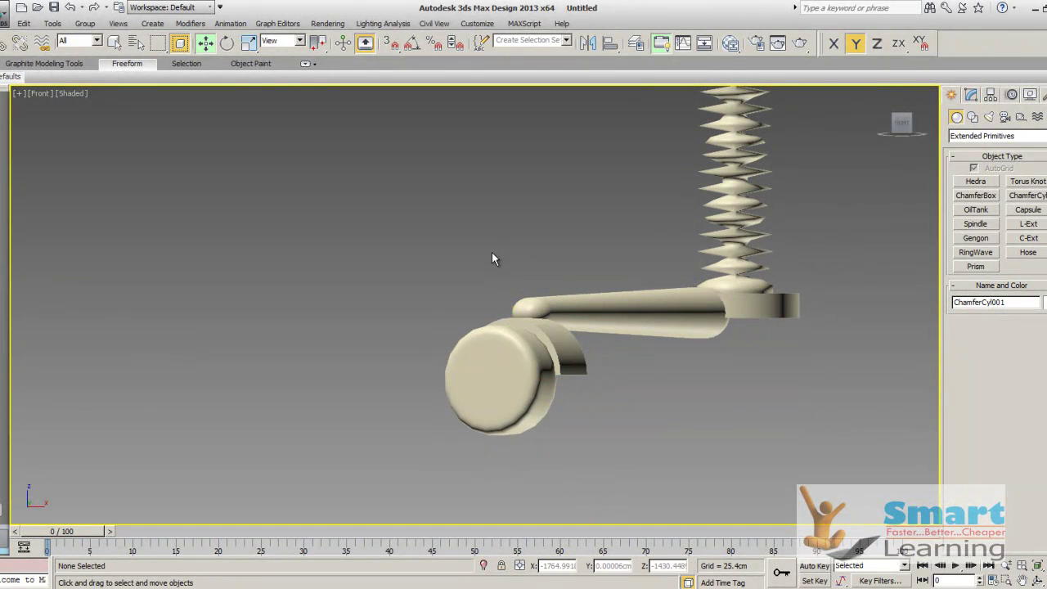
- Move the chamfer cylinder in the XY plane so it tucks in under the half tube
middle_click_drag(493, 257, 444, 342, "alt")
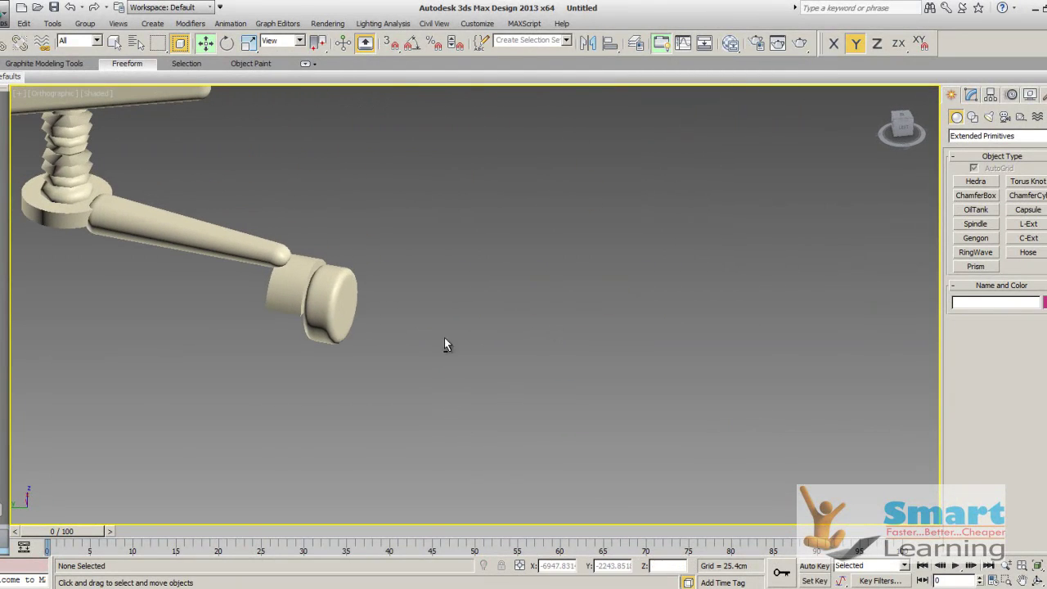
left_click(290, 309)
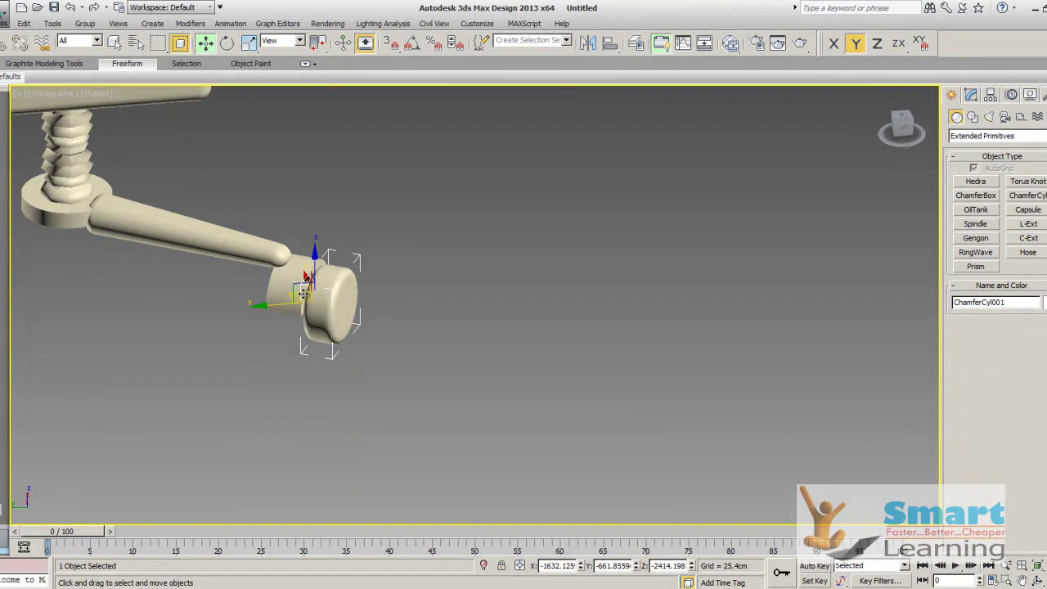
left_click_drag(304, 292, 274, 291)
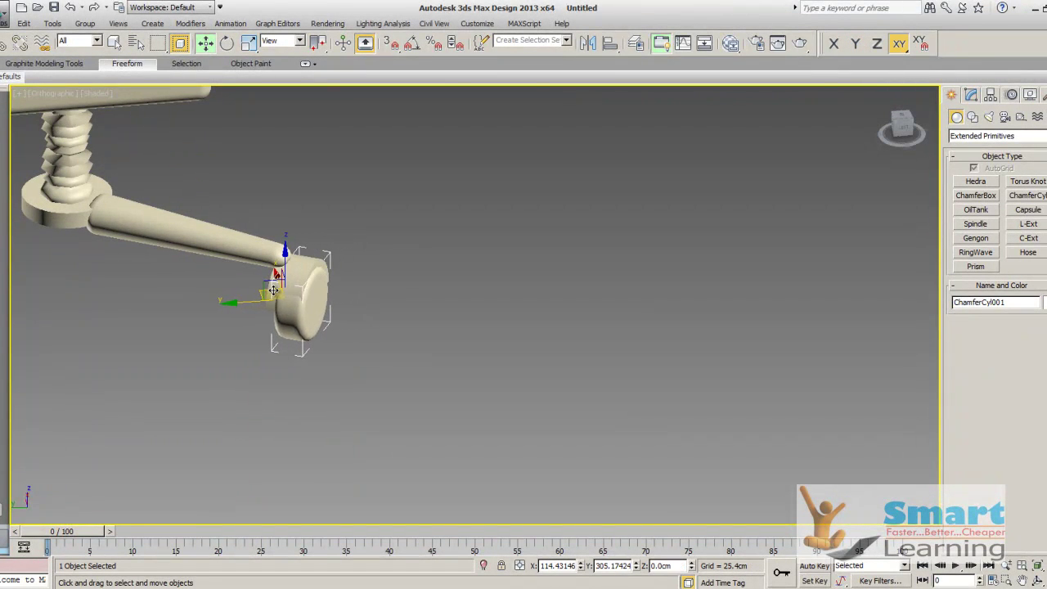
left_click(375, 323)
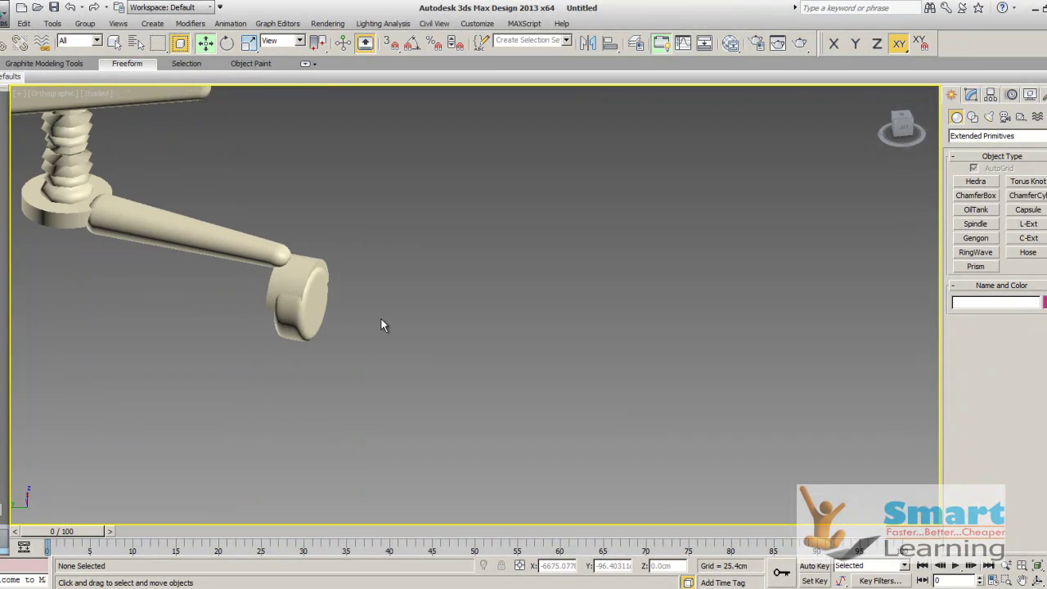
- Scale the chamfer cylinder uniformly down to about 87% so it fits inside the half tube
scroll(427, 342, "down", 3)
scroll(518, 378, "up", 4)
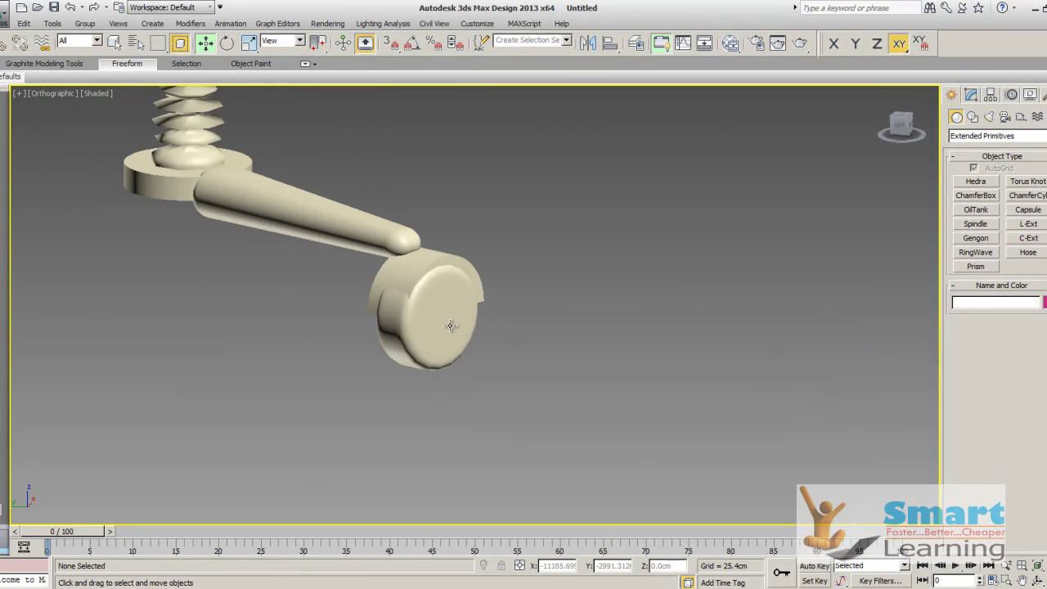
left_click(448, 335)
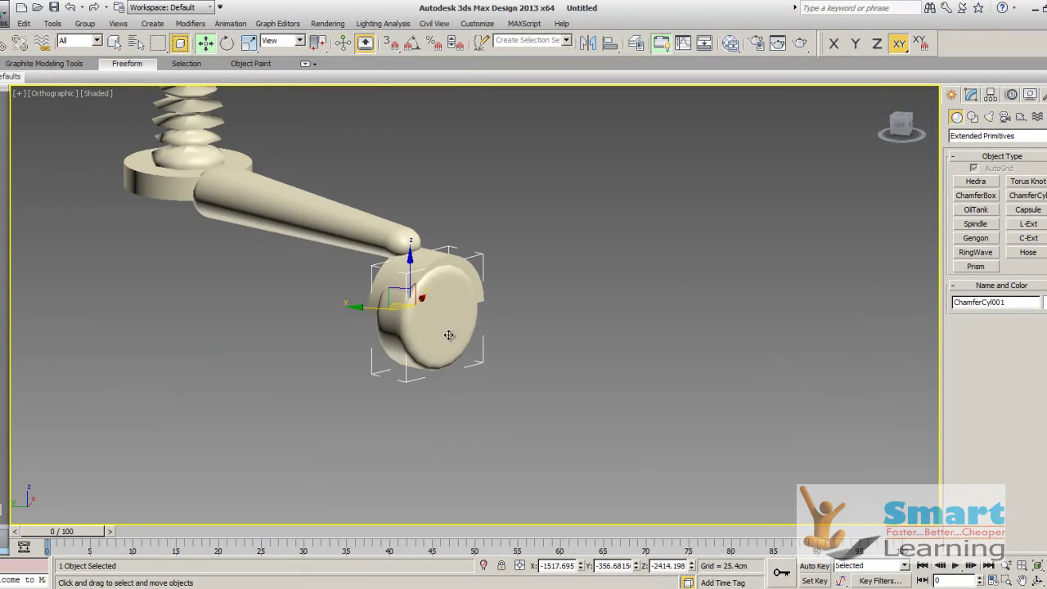
left_click(250, 43)
left_click_drag(413, 297, 417, 306)
left_click(540, 343)
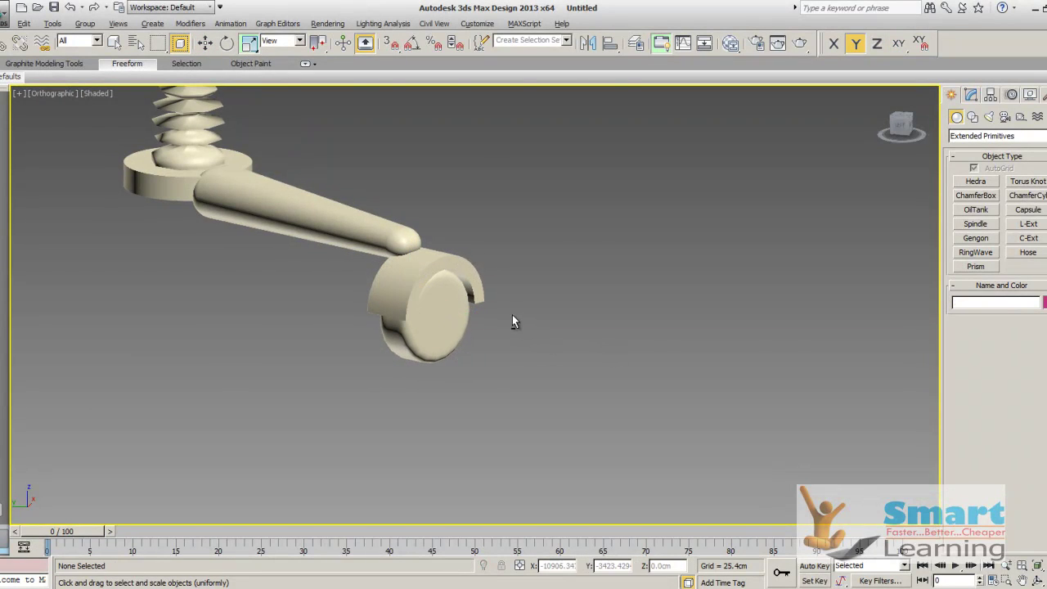
- Shift the wheel about 79 cm along X and lower it about 27 cm along Z inside the half tube
mouse_move(512, 314)
middle_mouse_down("alt")
mouse_move(486, 310)
mouse_move(495, 313)
middle_mouse_up("alt")
left_click(770, 399)
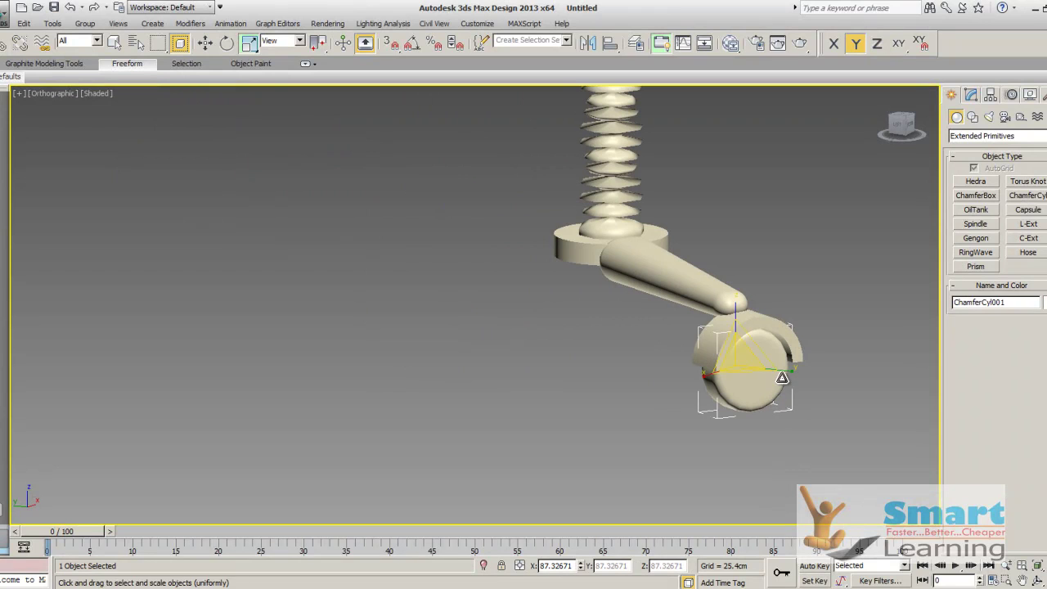
left_click(205, 42)
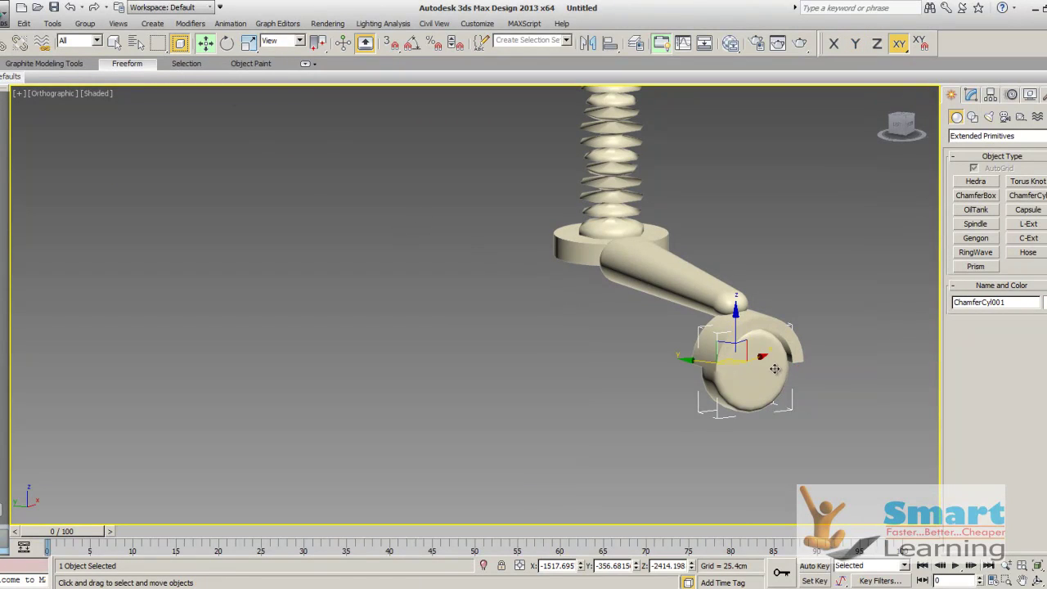
key("F5")
left_click_drag(758, 360, 763, 360)
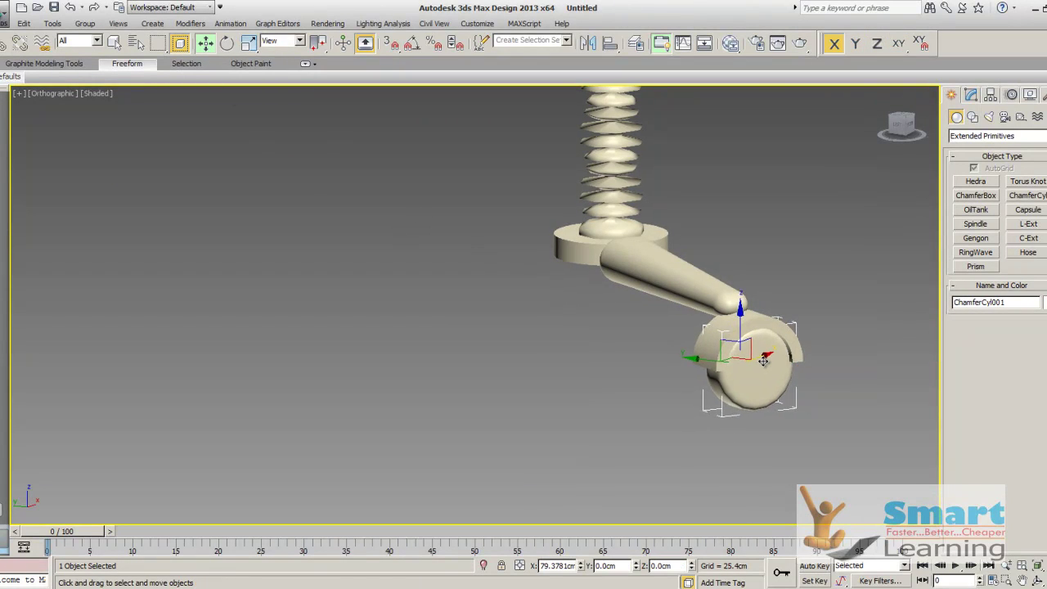
key("F7")
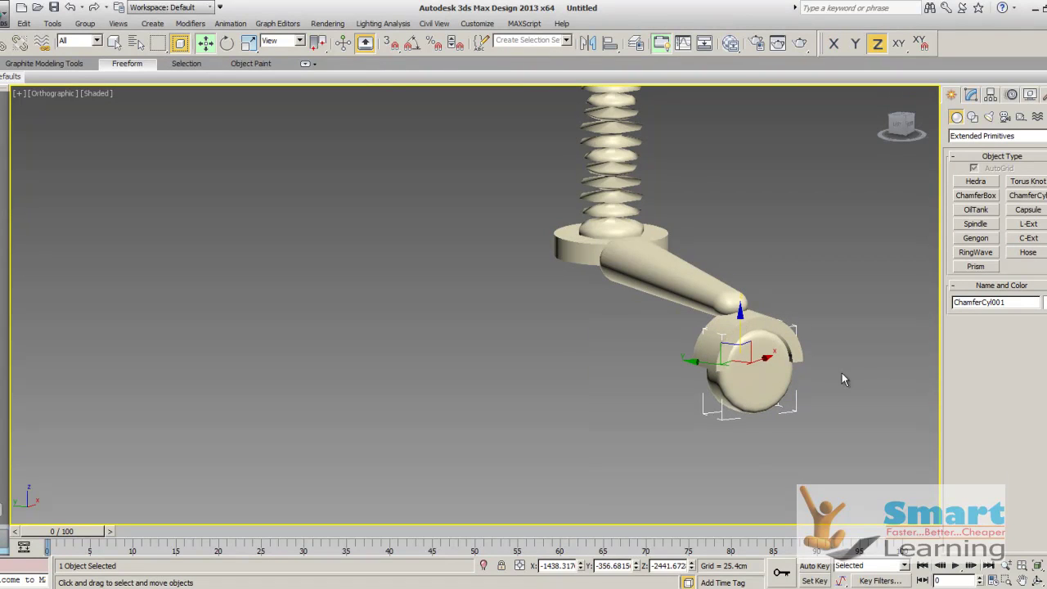
left_click(599, 350)
- Select the base leg, half tube and wheel together and group them as base_wheel_mount
scroll(600, 350, "down", 4)
middle_click_drag(684, 356, 678, 358, "alt")
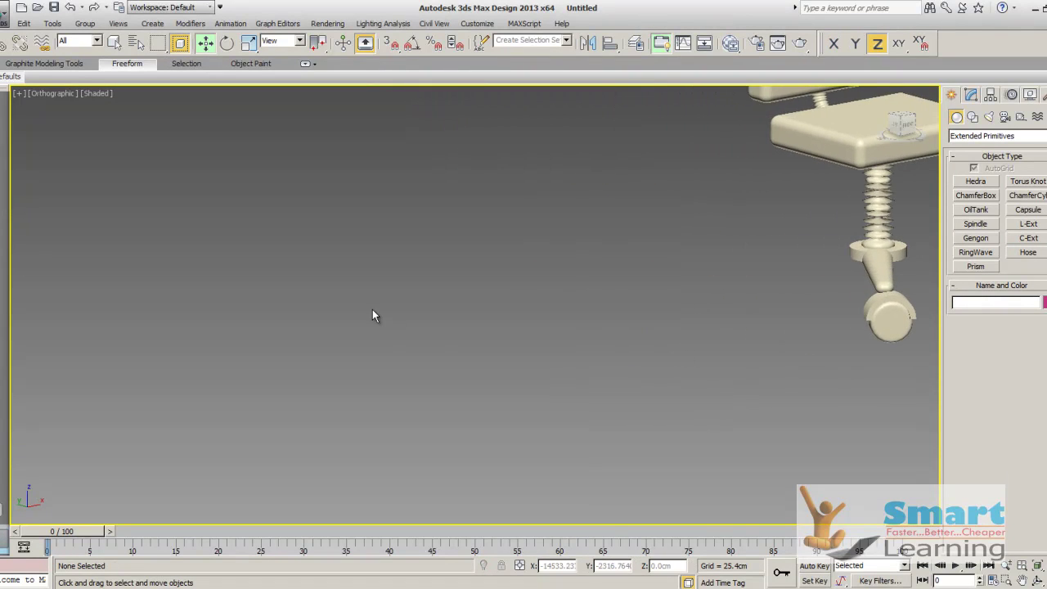
middle_click_drag(372, 315, 720, 351, "alt")
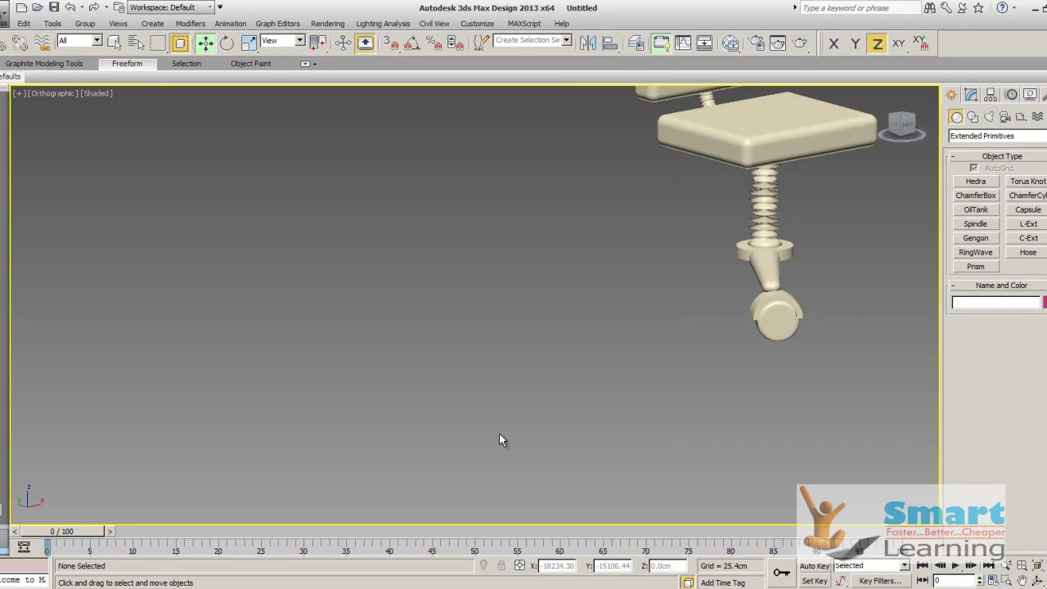
middle_click_drag(501, 440, 477, 388, "alt")
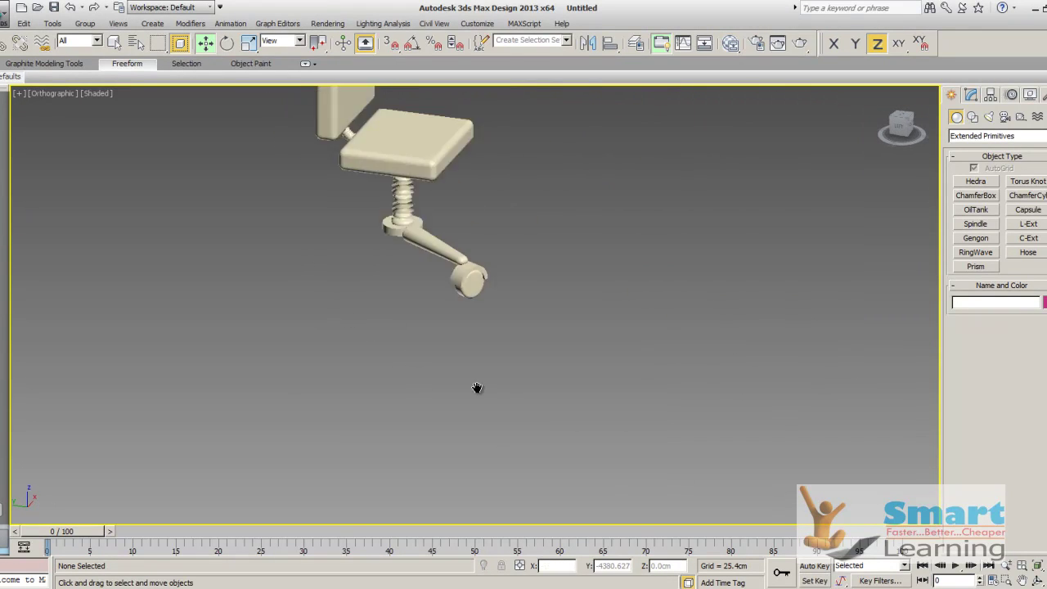
scroll(471, 302, "down", 2)
scroll(471, 300, "up", 3)
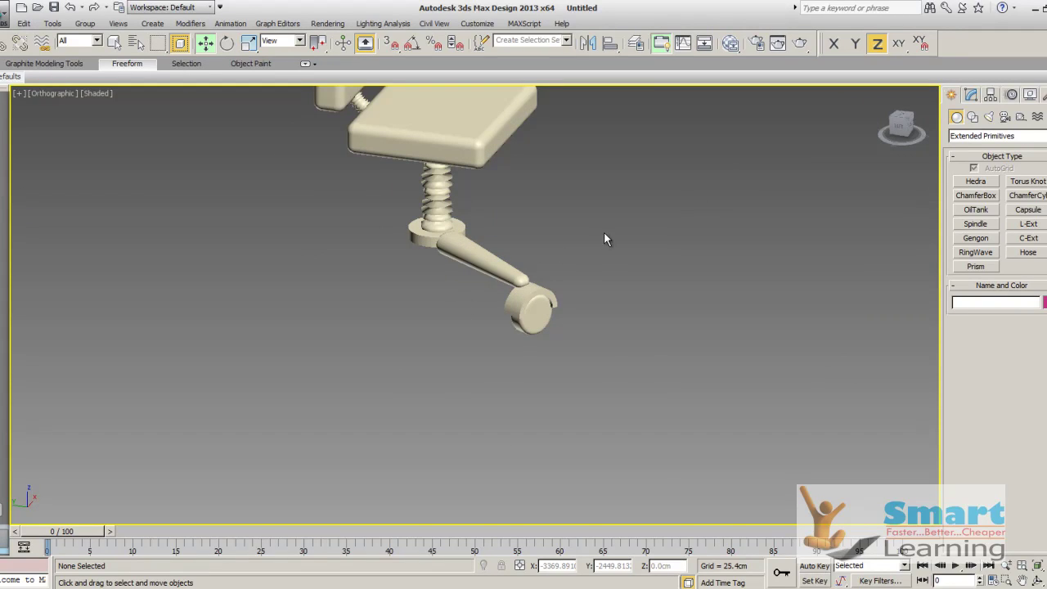
left_click_drag(623, 232, 495, 362)
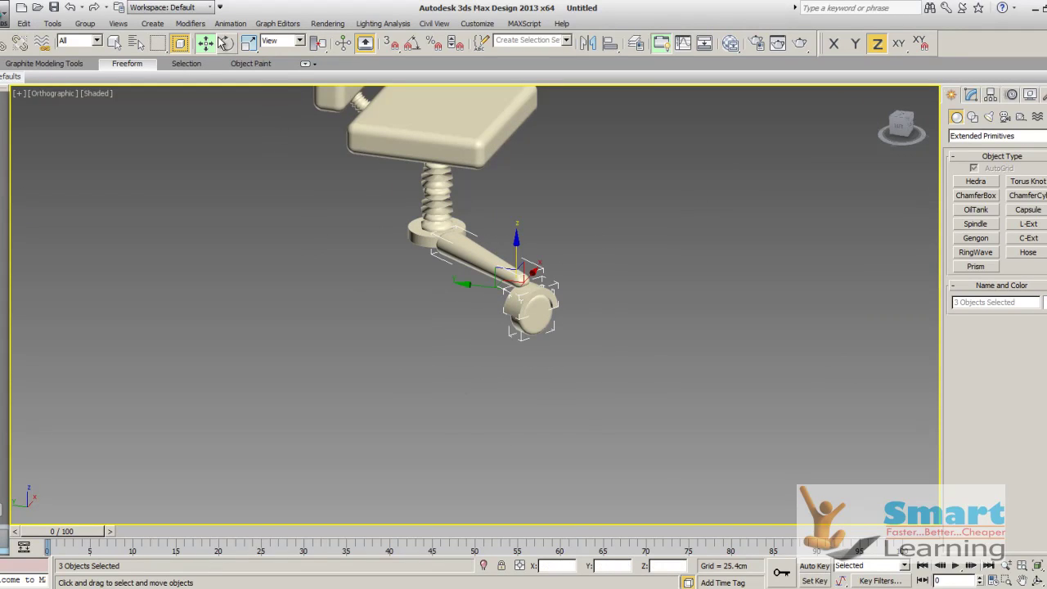
left_click(146, 27)
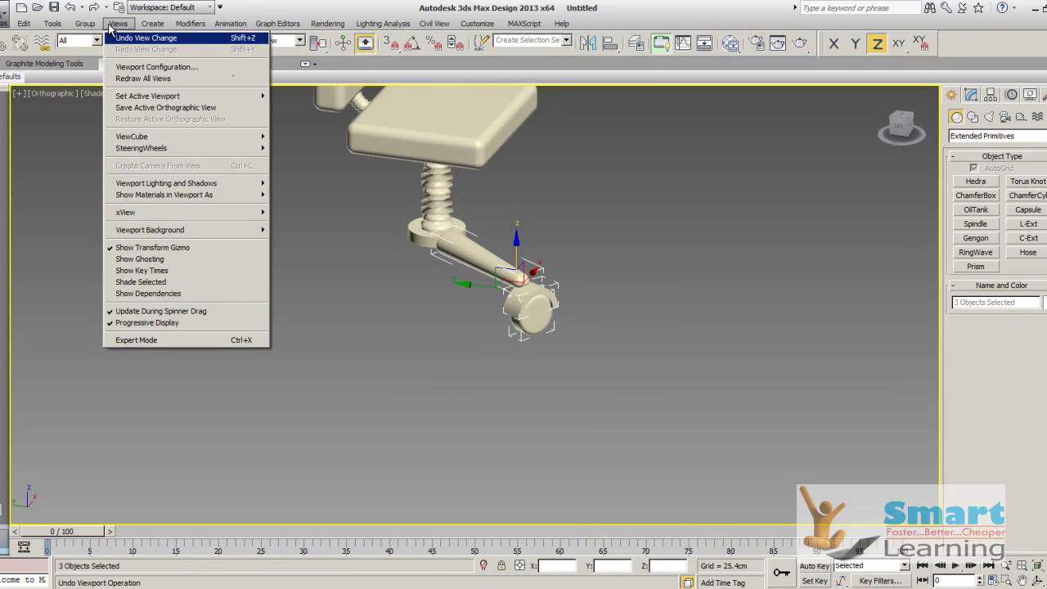
left_click(92, 40)
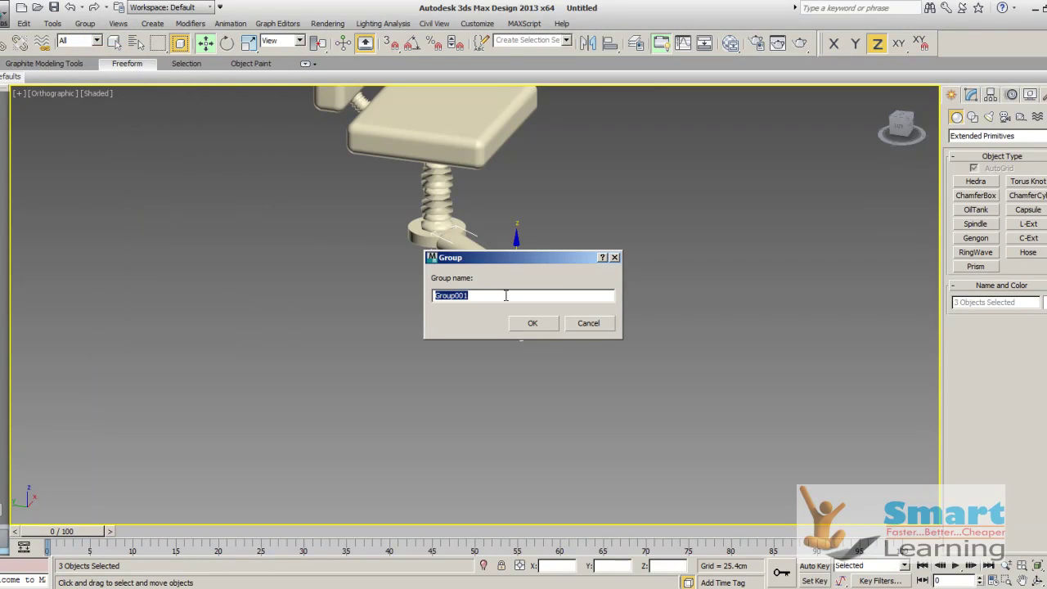
type("ba")
type("se_wheel_mount")
key("Return")
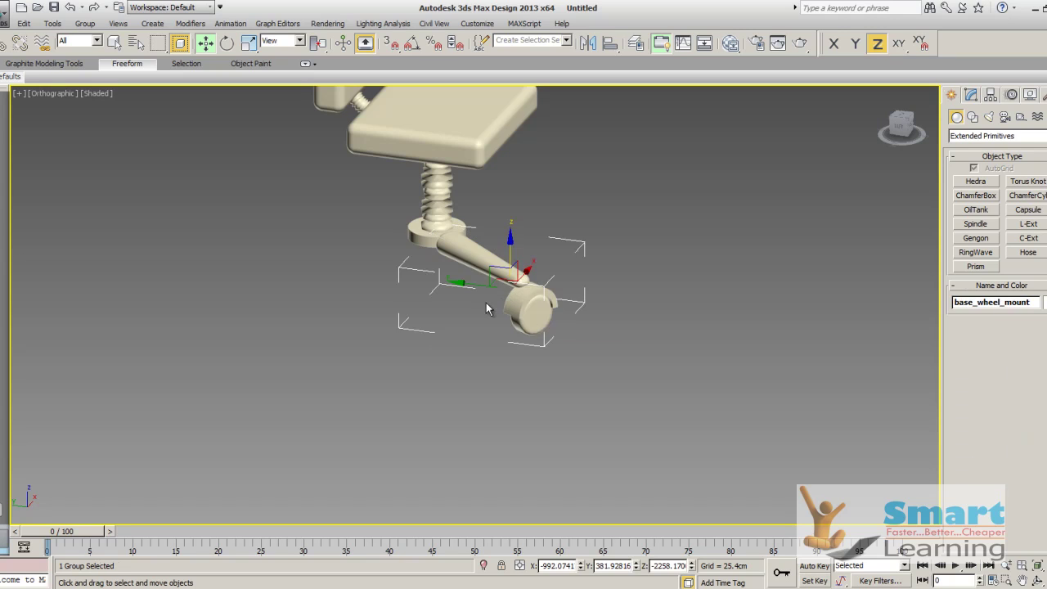
- Check that the leg, cover and wheel select as one group, and view the chair from the top
left_click(494, 365)
left_click(477, 246)
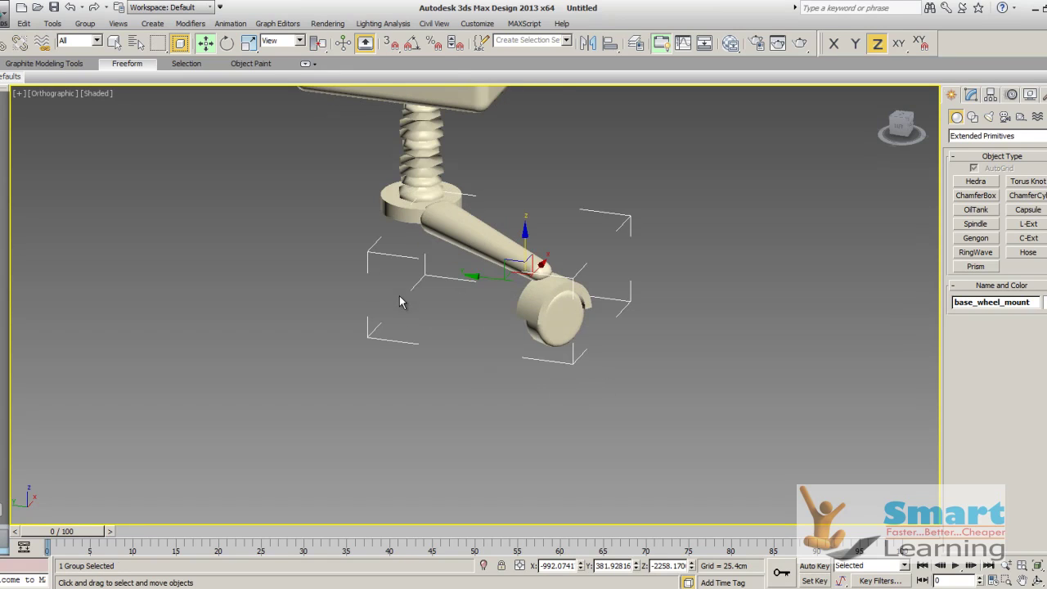
left_click(338, 386)
middle_click_drag(338, 386, 348, 425)
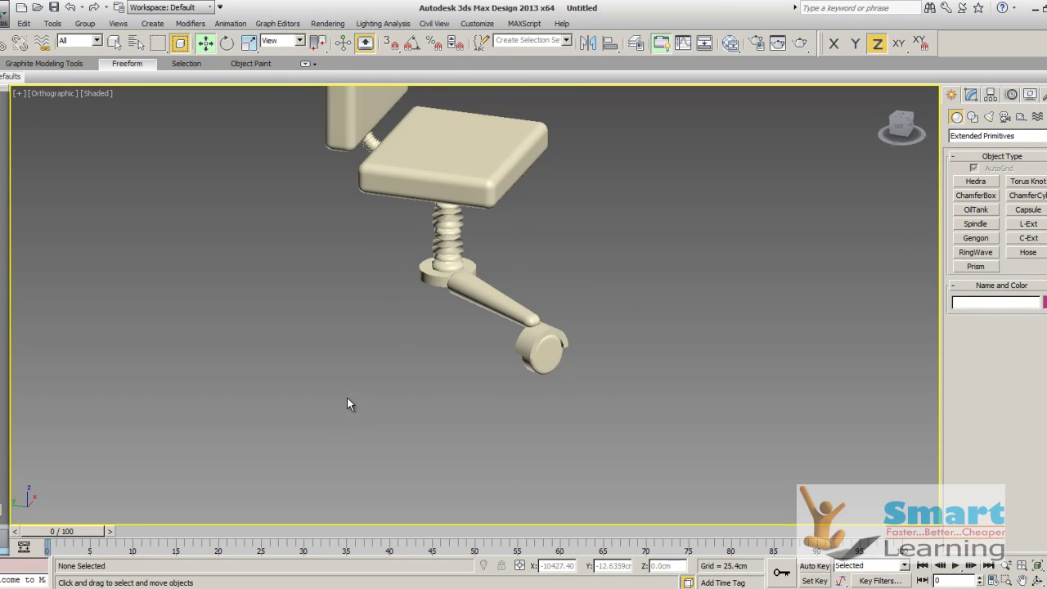
key("t")
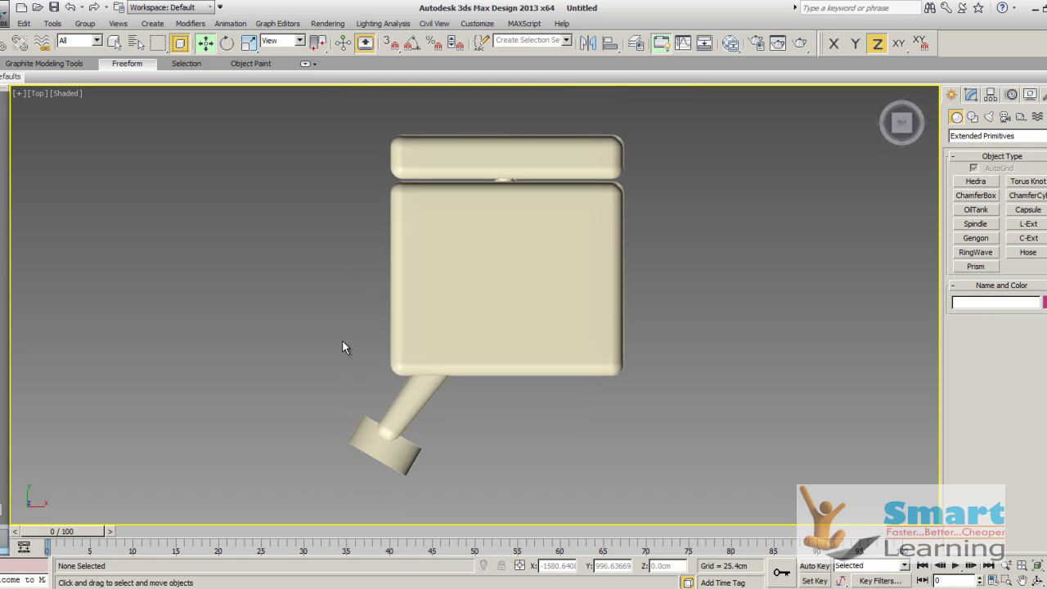
- Display the top view as wireframe and select the base_wheel_mount group for rotating
key("F3")
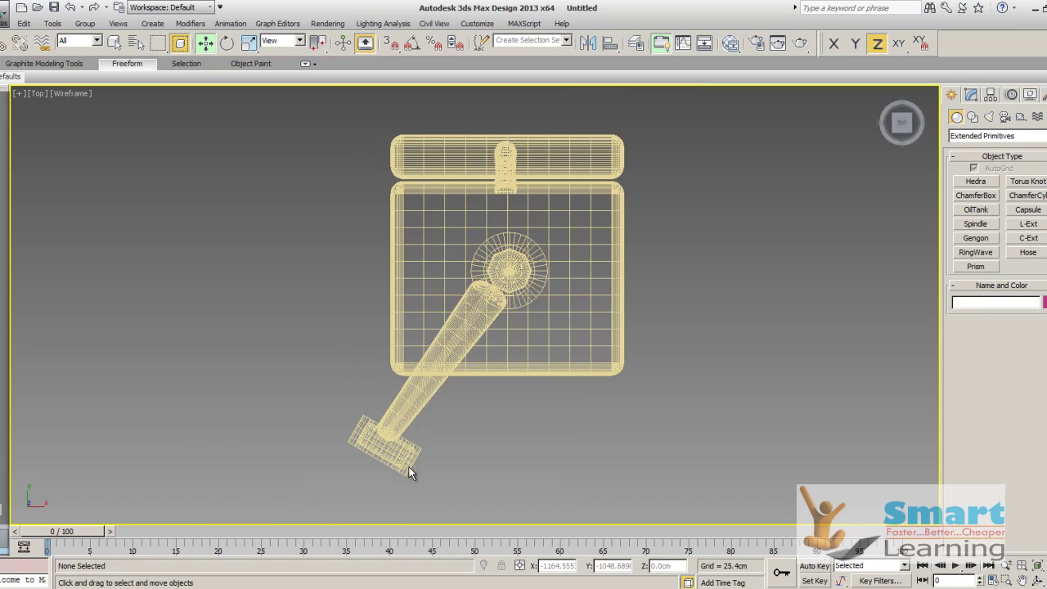
left_click(397, 441)
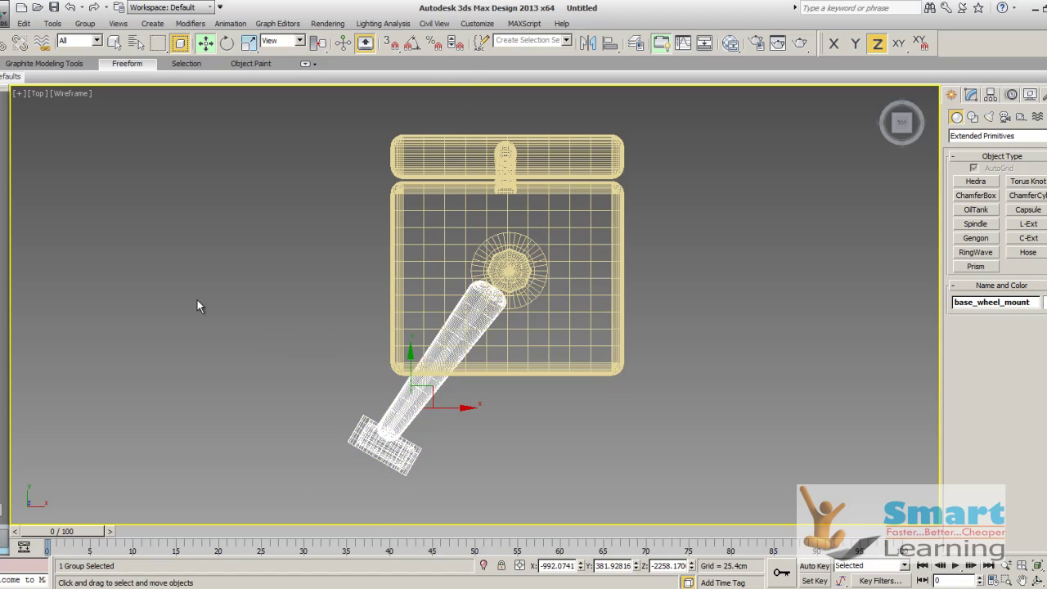
left_click(228, 44)
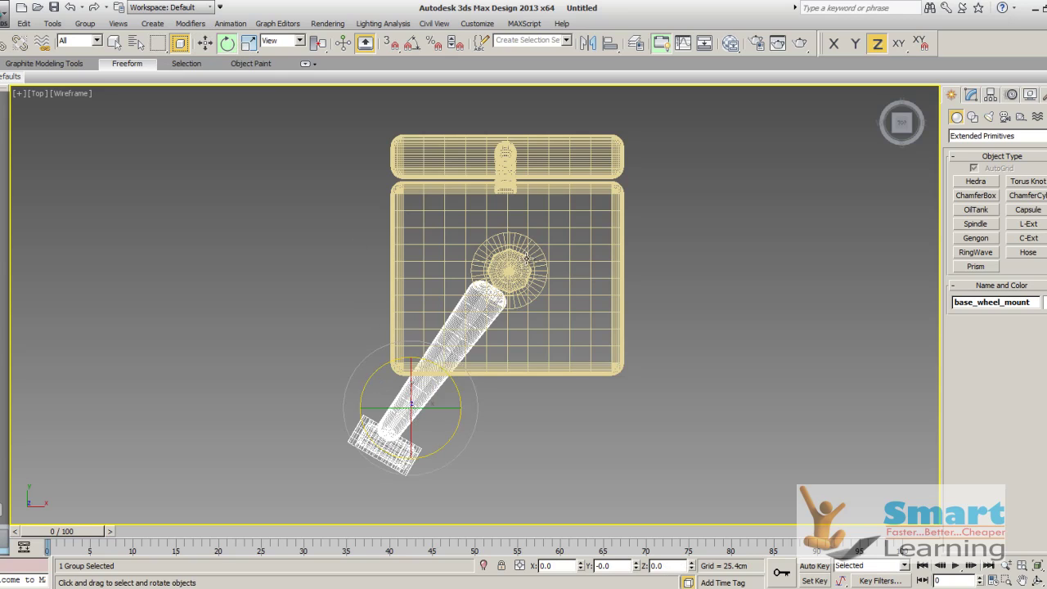
left_click(990, 95)
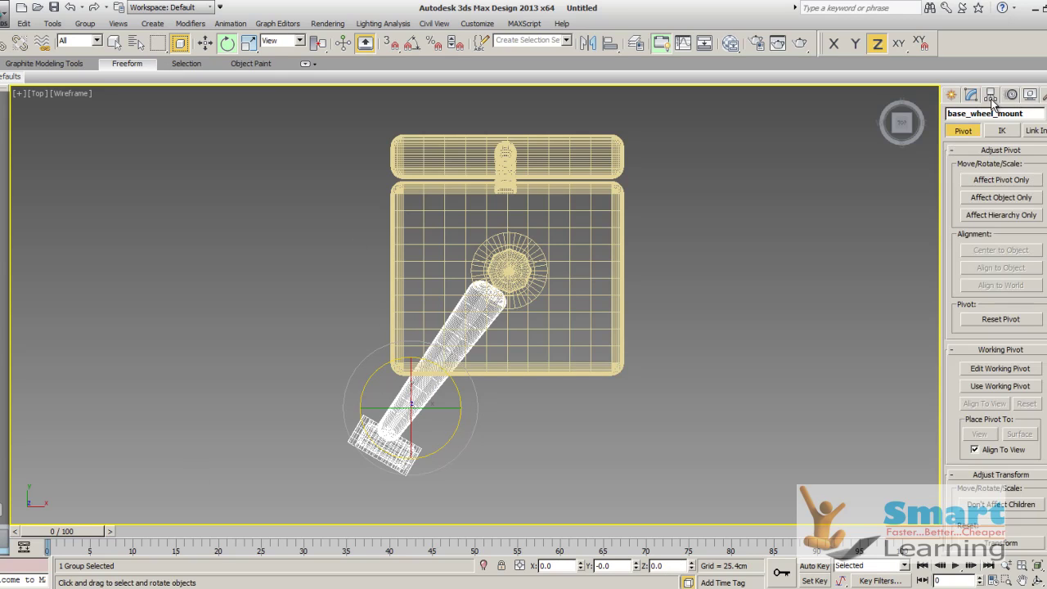
left_click(1000, 180)
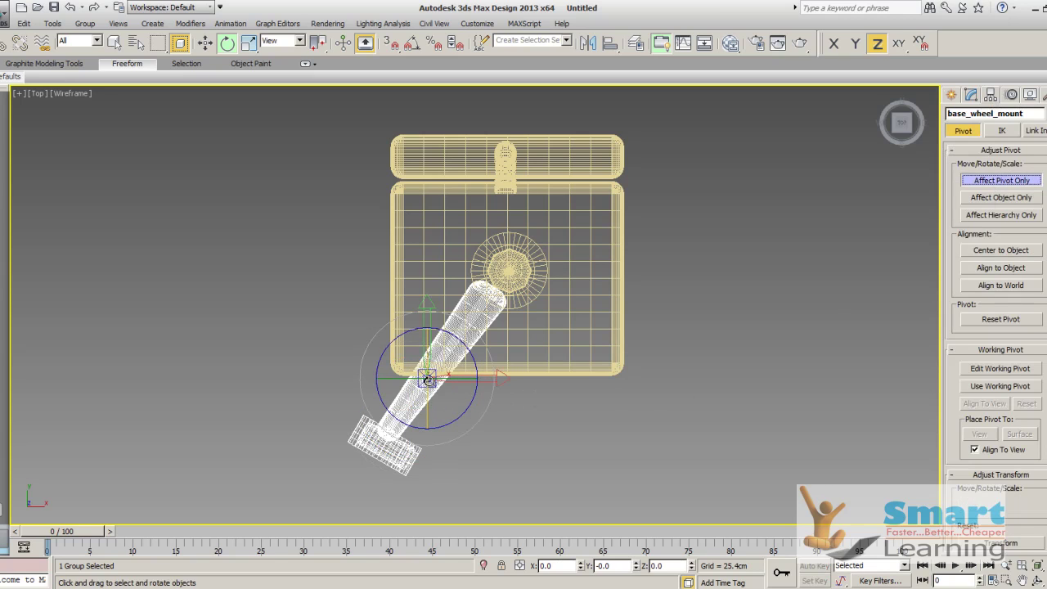
left_click(205, 42)
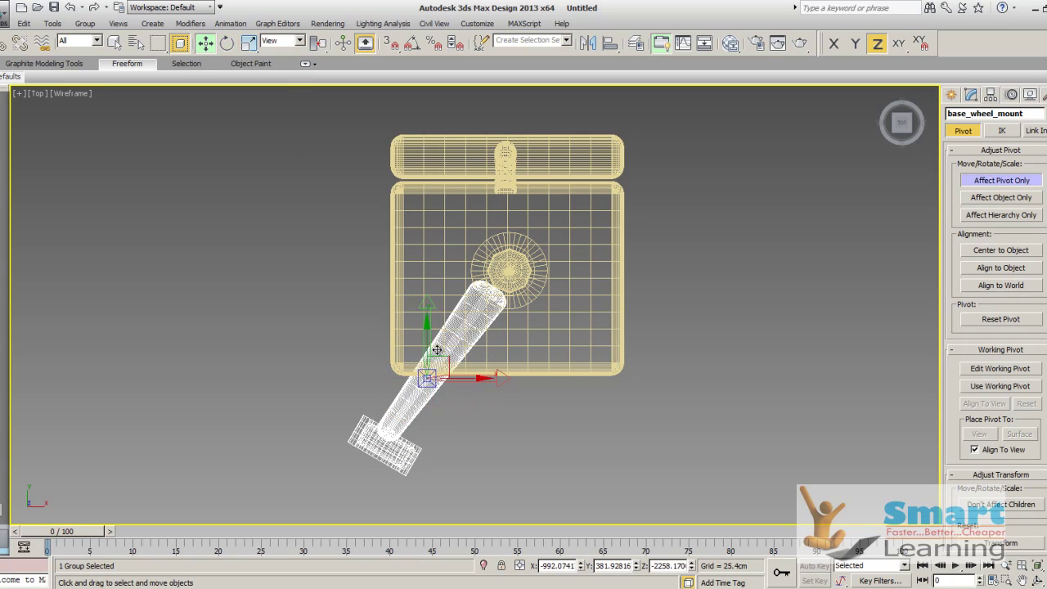
left_click(449, 363)
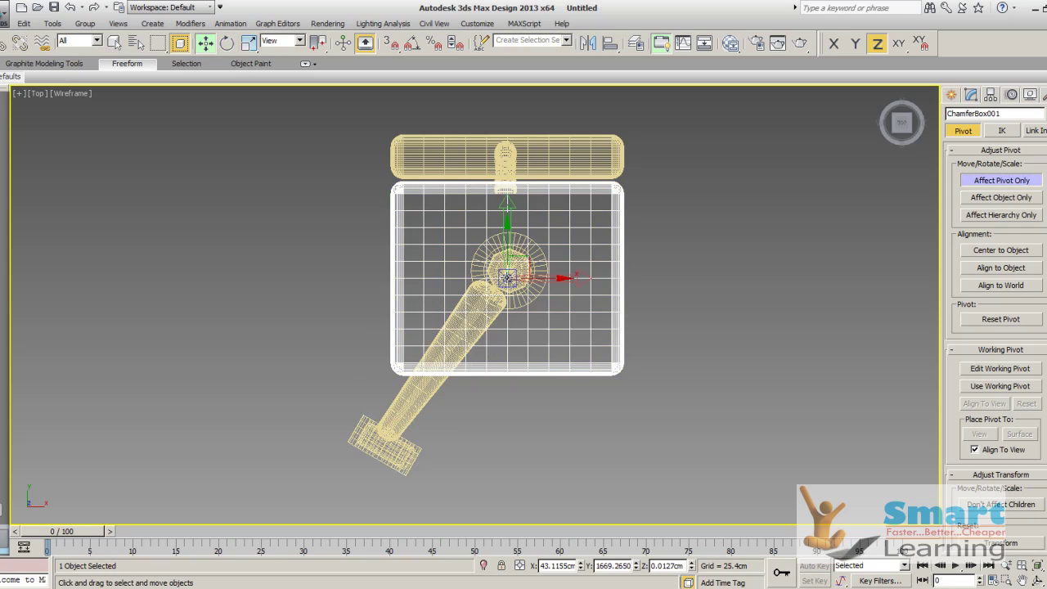
left_click(991, 181)
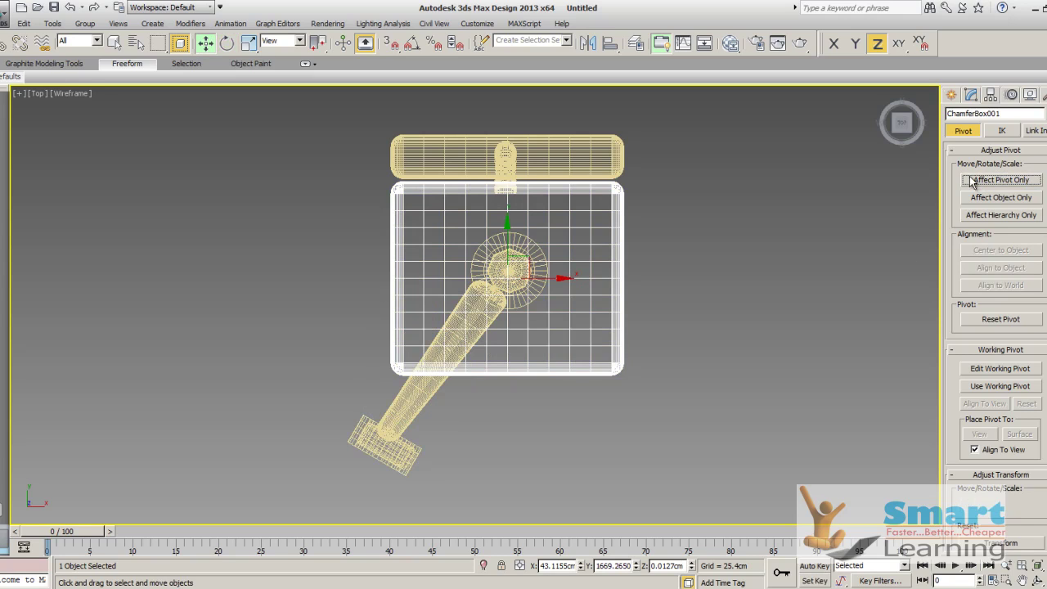
- Turn on angle snapping and set its angle increment to 72 degrees for rotations
left_click(226, 44)
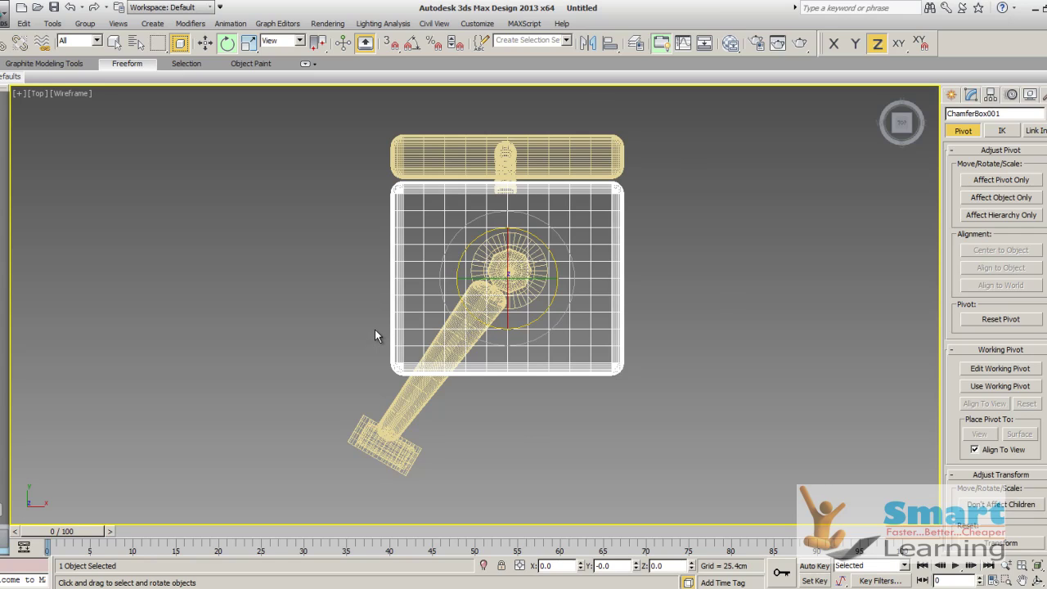
right_click(415, 49)
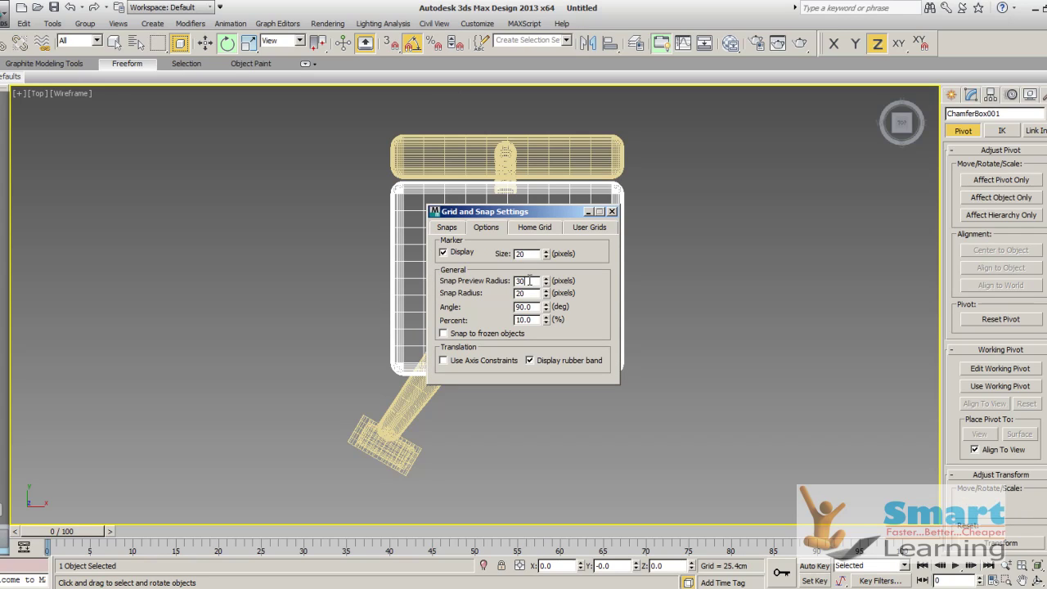
double_click(534, 308)
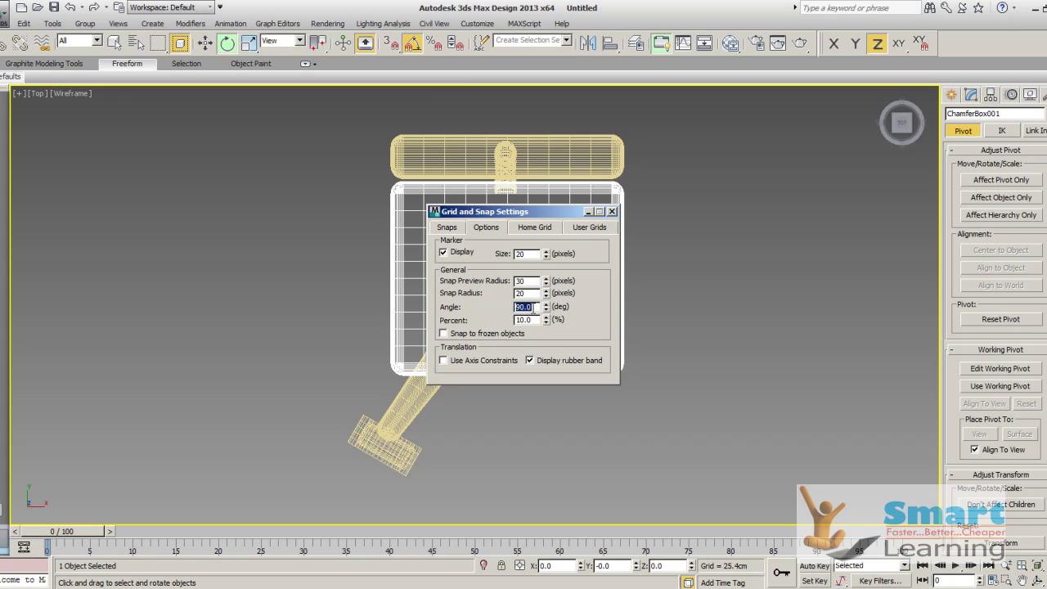
key("Return")
left_click(612, 211)
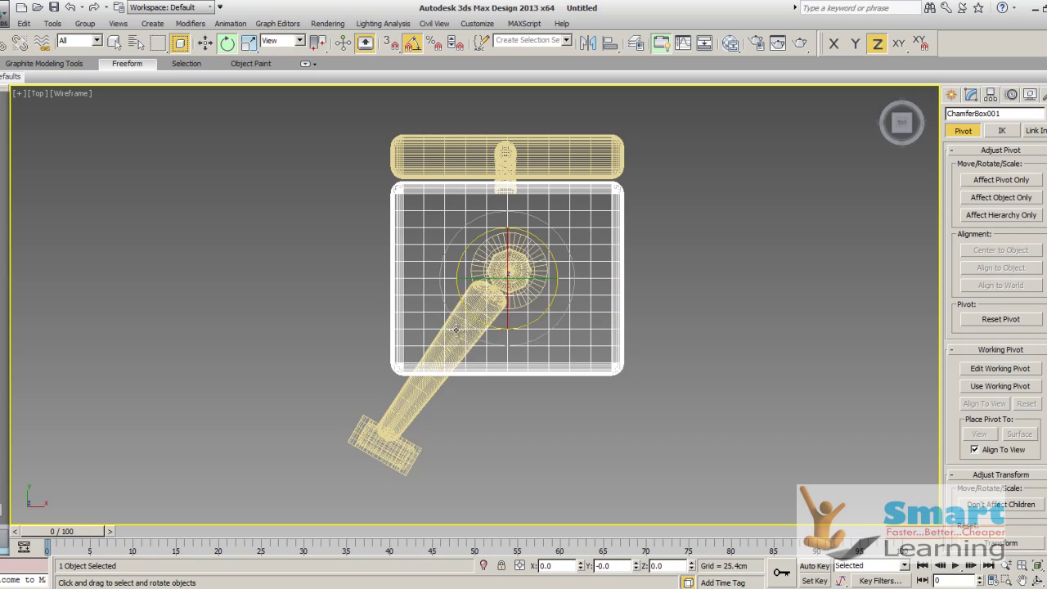
- Reselect the base_wheel_mount group and try to drag only its pivot toward the central column
left_click_drag(461, 298, 461, 294)
left_click(567, 359)
left_click(412, 426)
left_click(404, 411)
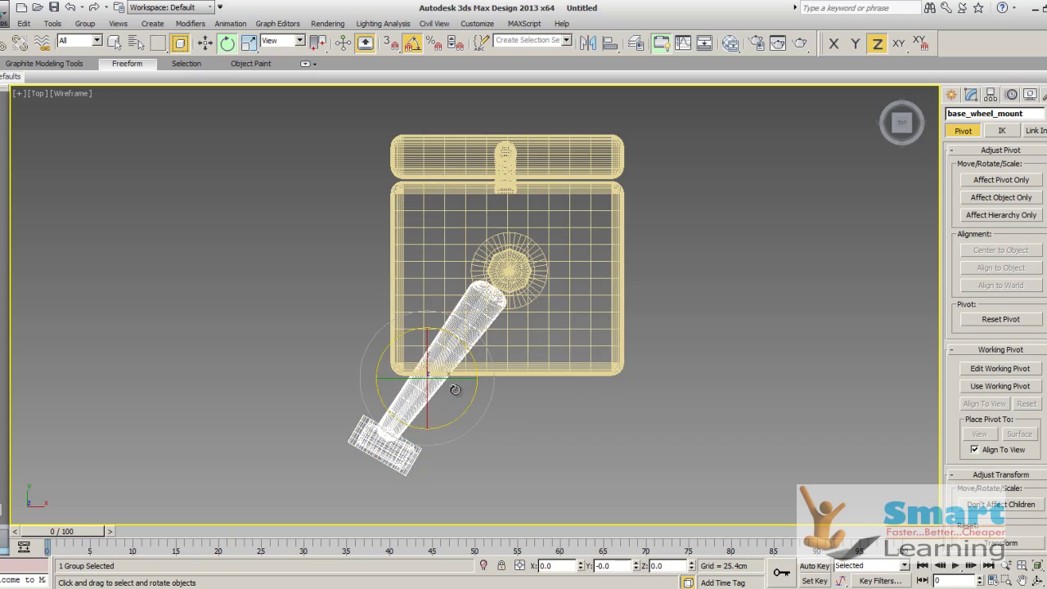
left_click(989, 181)
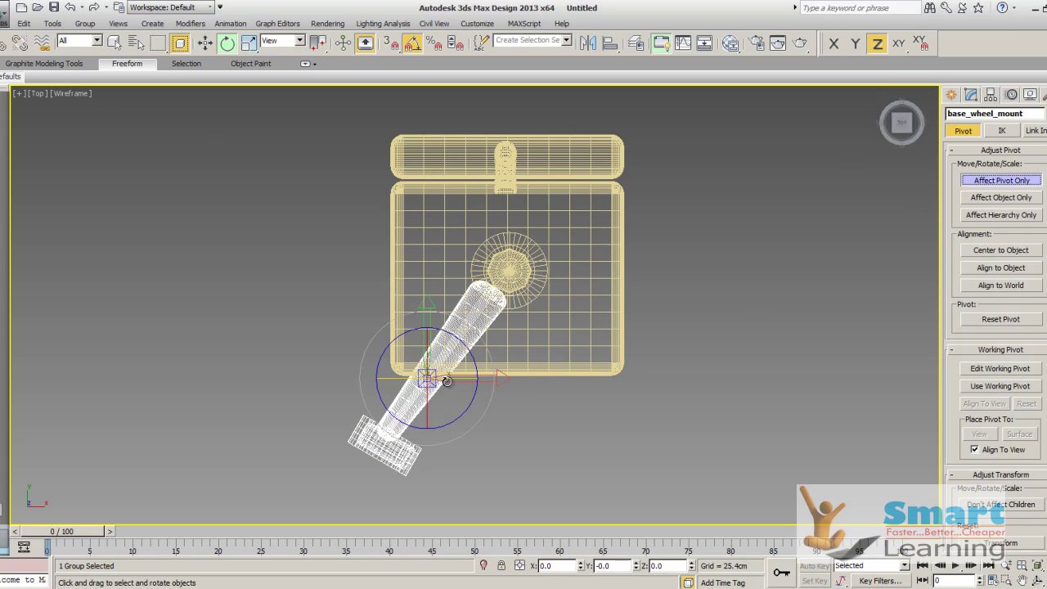
left_click_drag(427, 378, 476, 340)
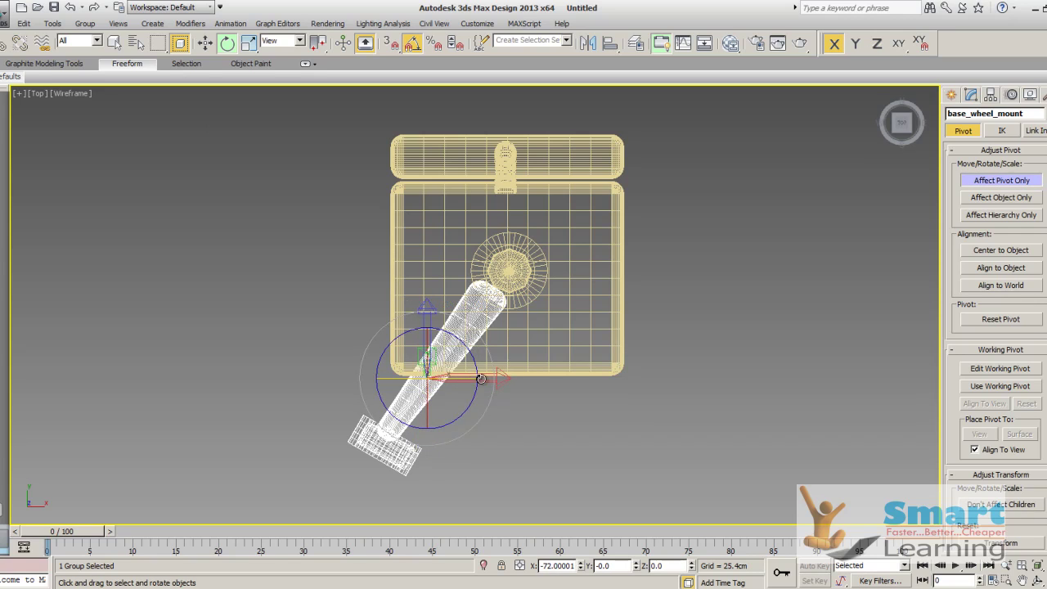
- Try to centre and align the base_wheel_mount group's pivot to the hose under the seat
left_click(1003, 250)
left_click(1000, 268)
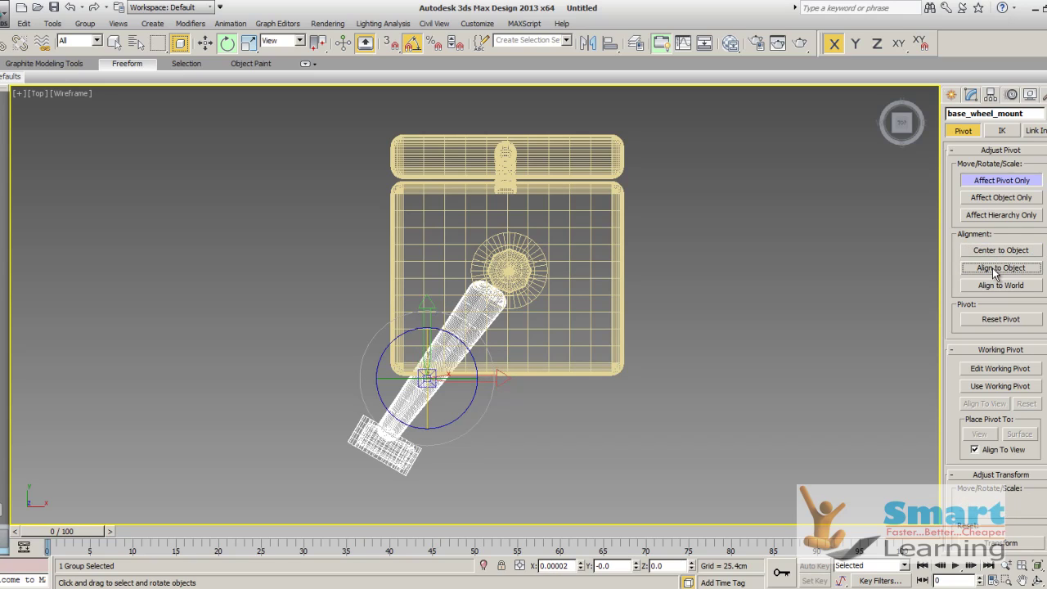
left_click(504, 272)
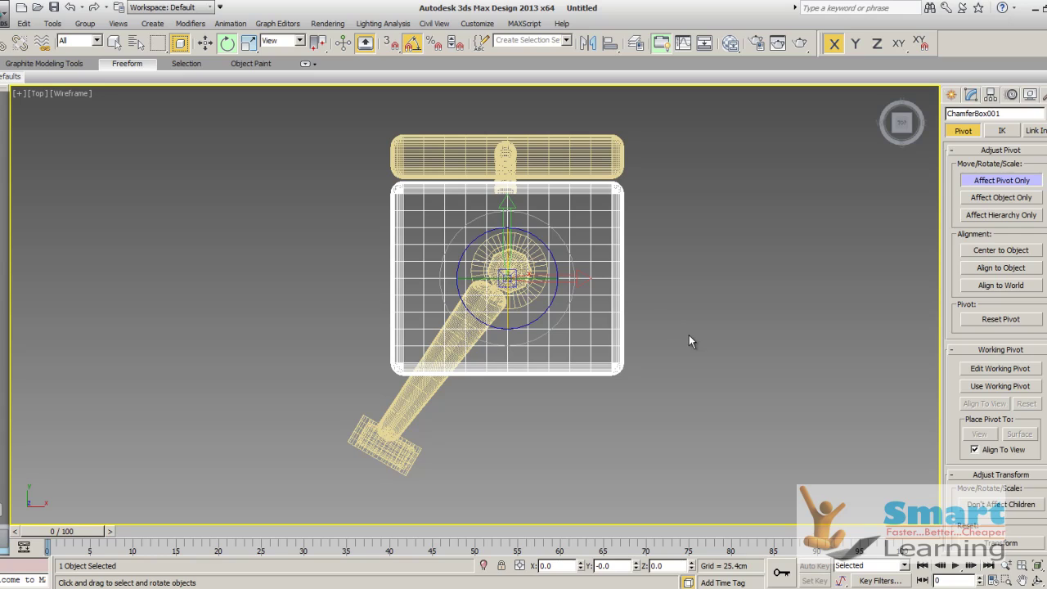
left_click(999, 182)
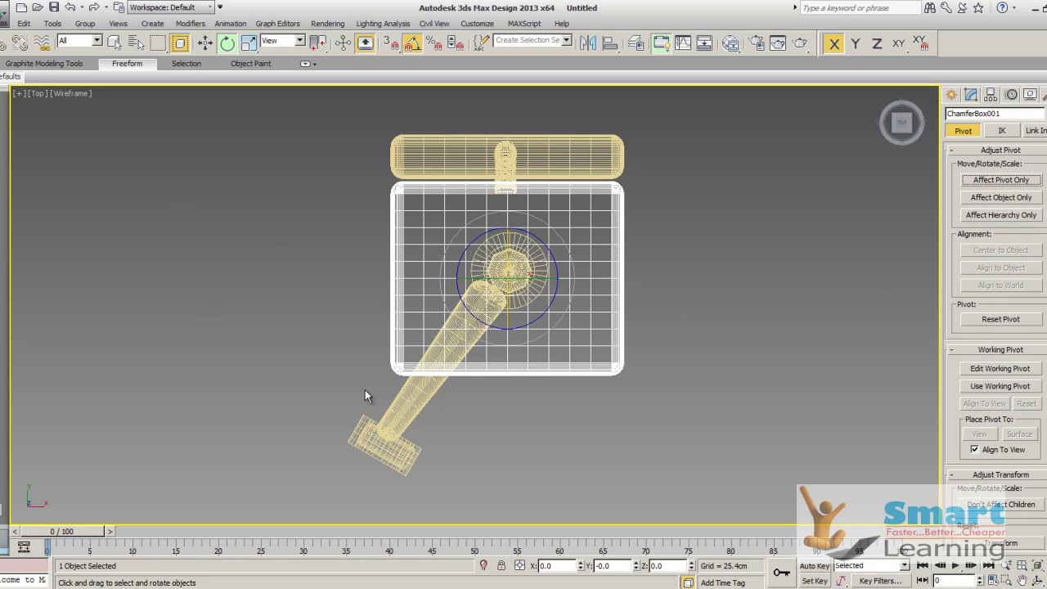
- Move only the base_wheel_mount group's pivot onto the centre of the hose under the seat
left_click(396, 415)
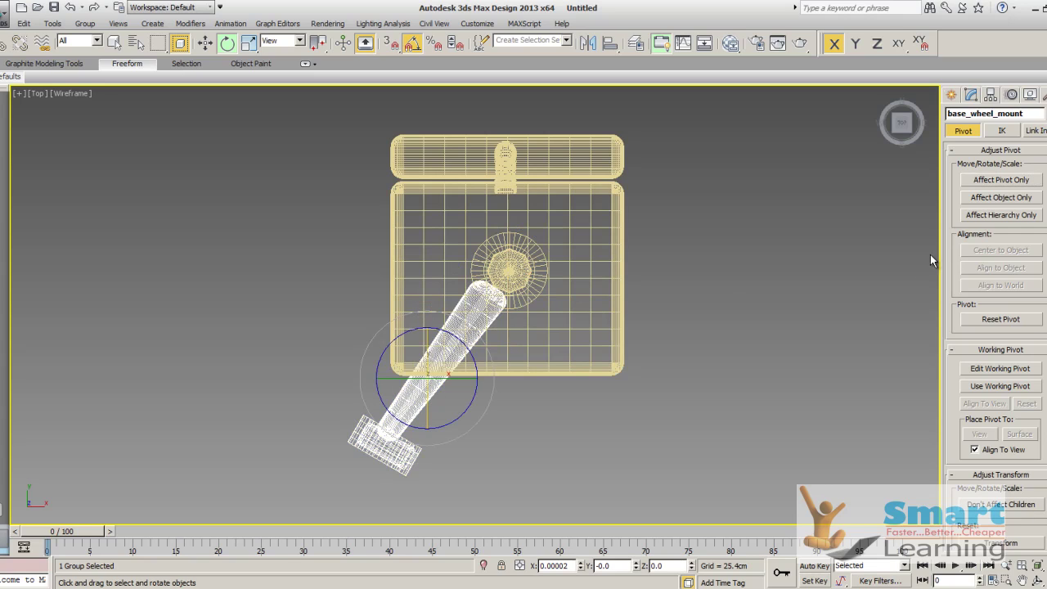
left_click(1001, 180)
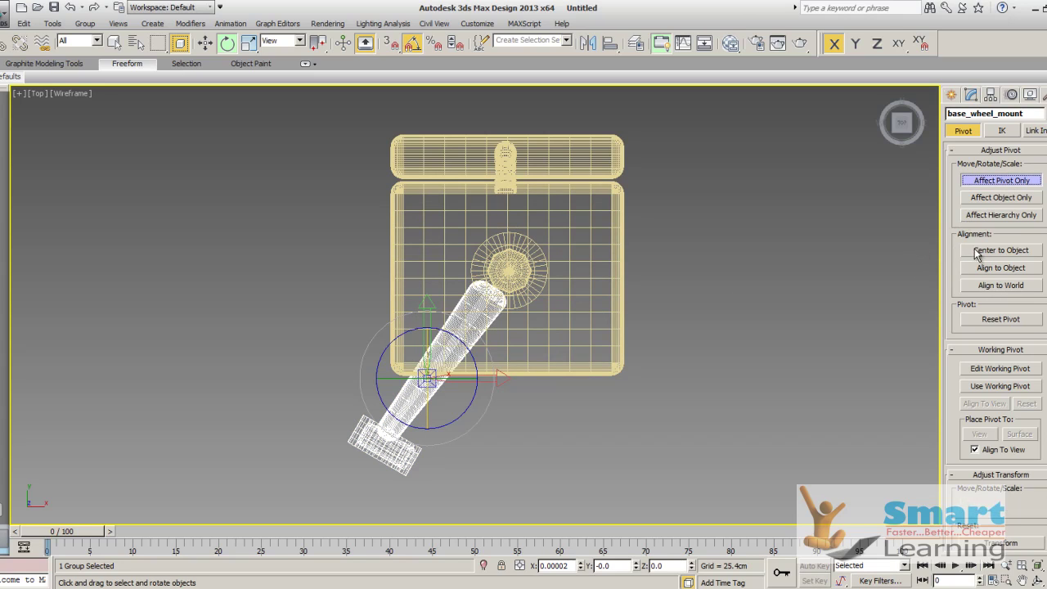
left_click(989, 271)
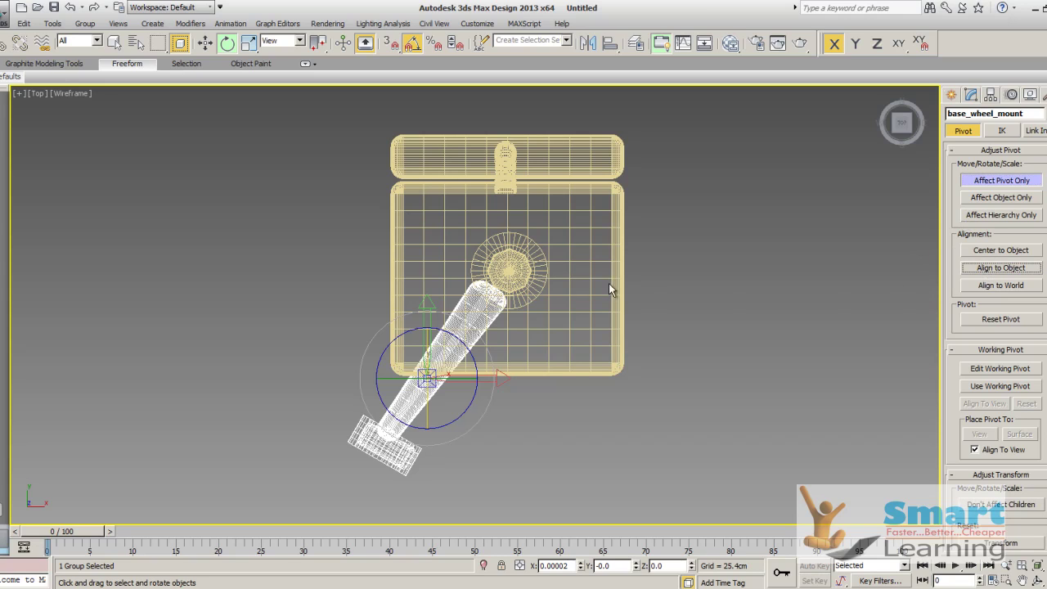
left_click(509, 270)
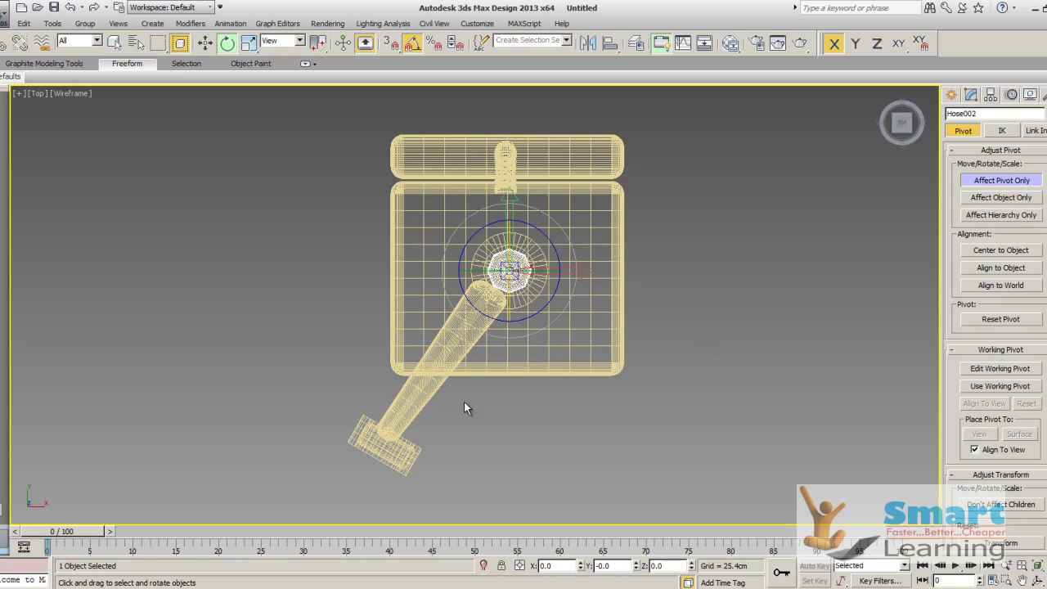
left_click(397, 411)
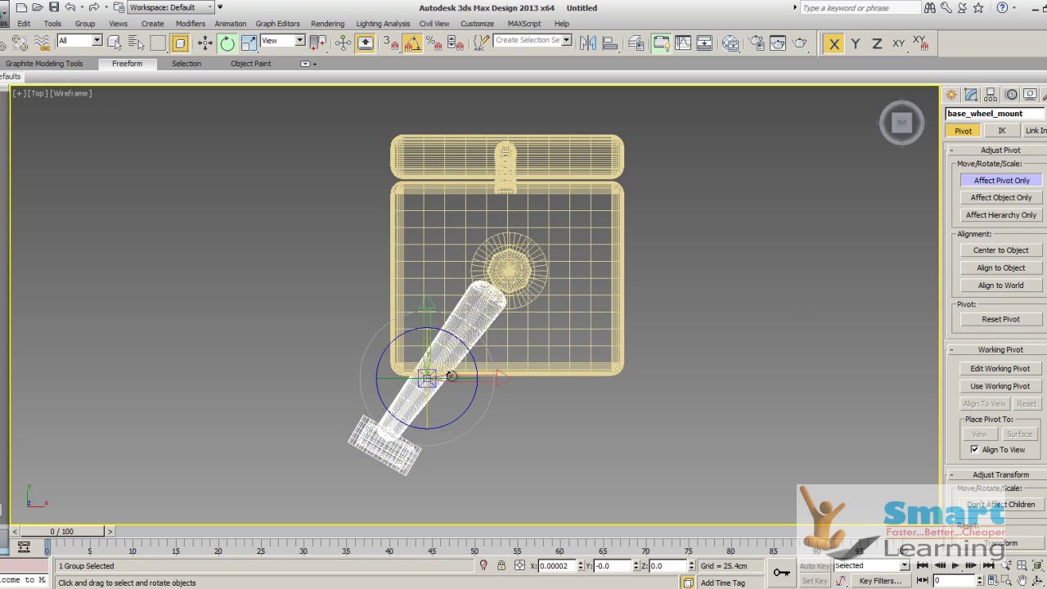
left_click(206, 48)
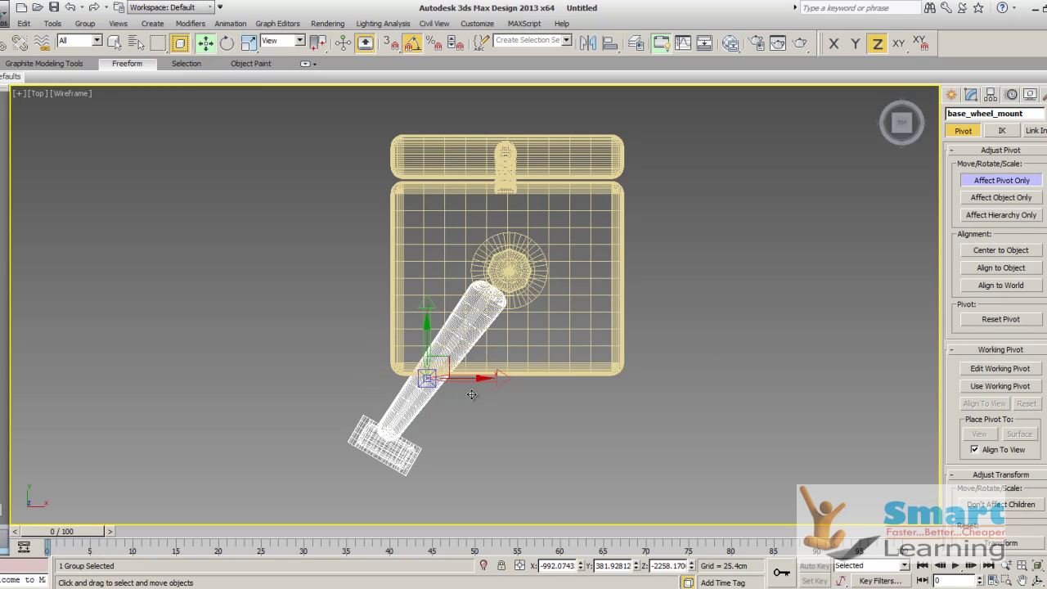
left_click_drag(454, 378, 554, 274)
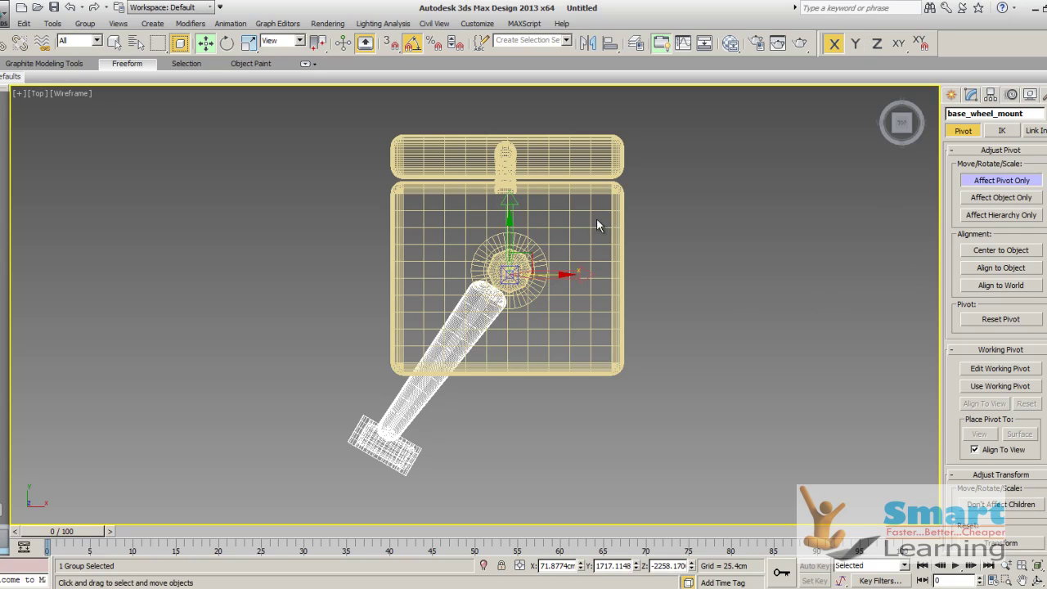
left_click(227, 44)
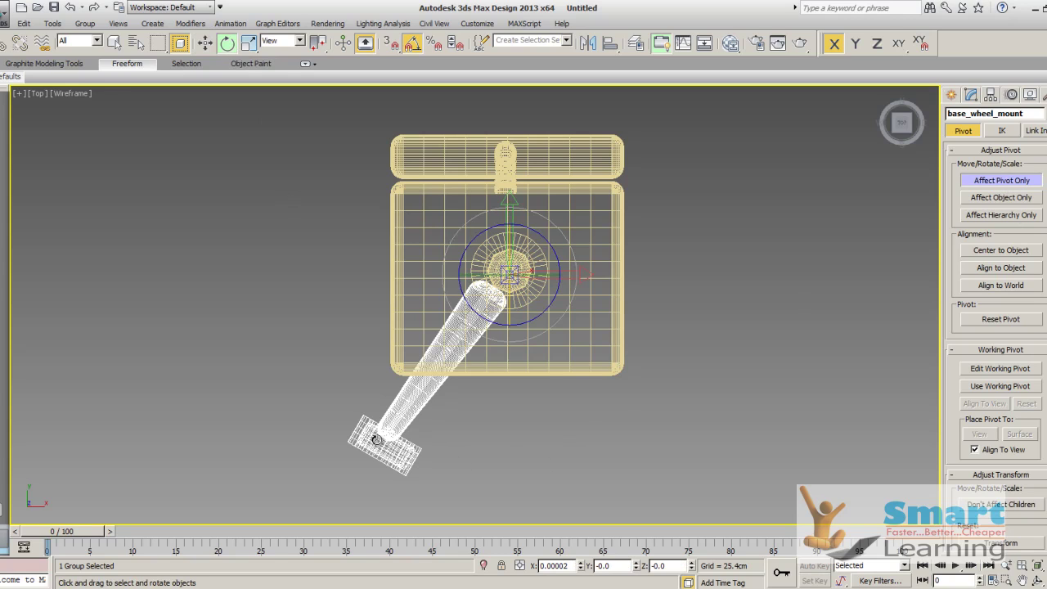
left_click(1024, 180)
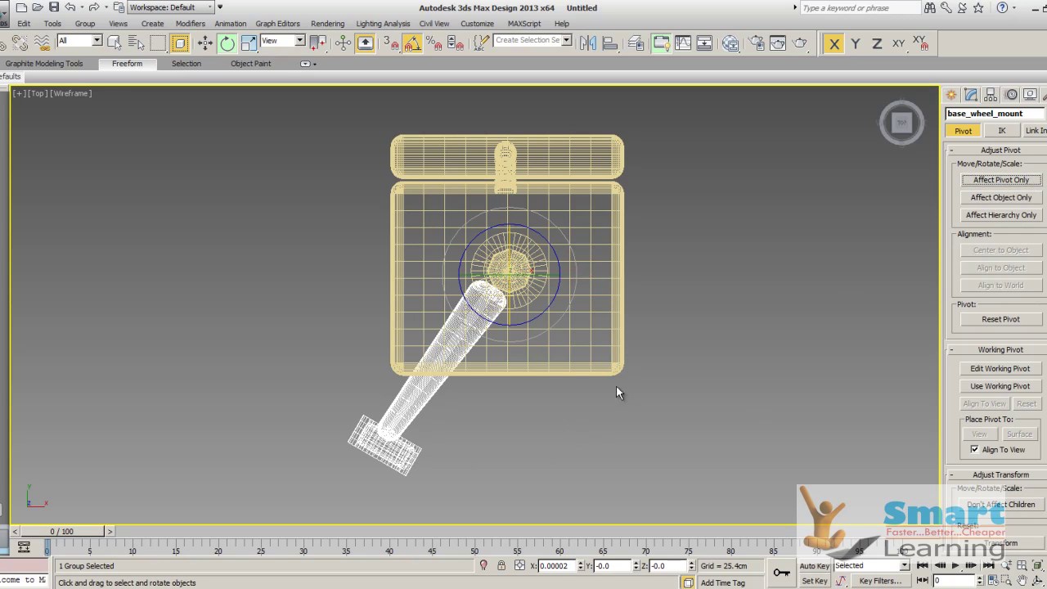
- Rotate the base_wheel_mount group -72 degrees about Z around its pivot, cloning it as four instances
left_click(482, 436)
left_click(399, 416)
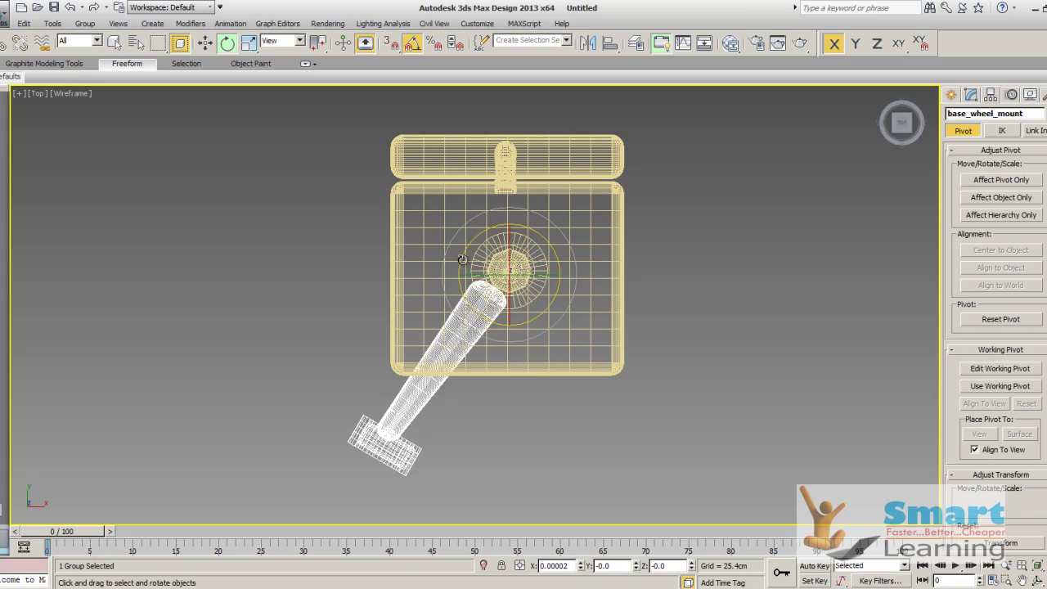
left_click_drag(462, 259, 465, 261, "shift")
left_click(558, 305)
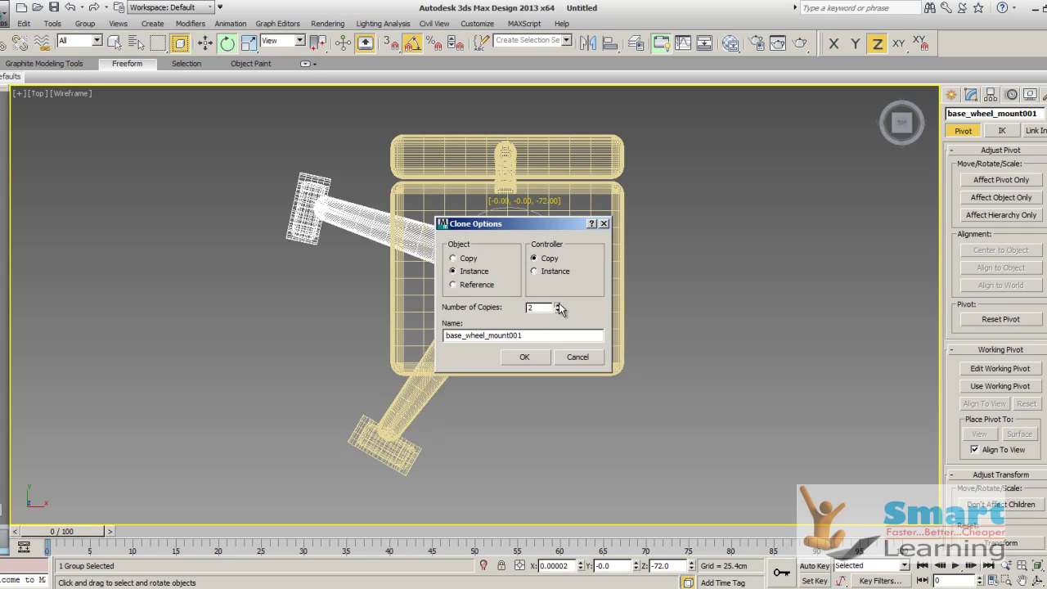
left_click(524, 357)
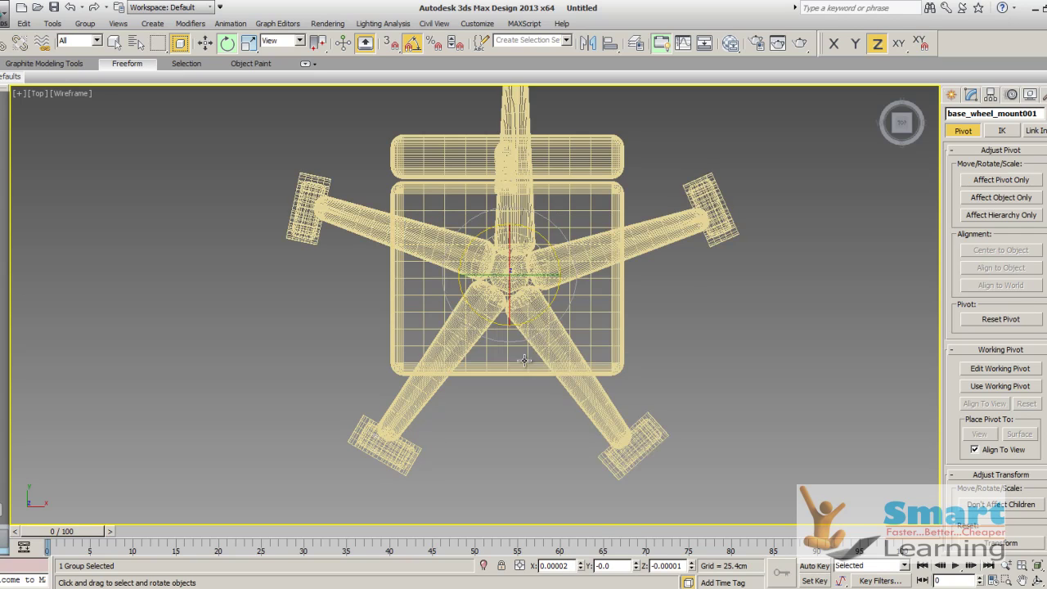
- Return to shaded display and inspect the five-legged chair base from an angled 3D view, picking one leg group
left_click(691, 357)
scroll(474, 299, "down", 5)
scroll(475, 299, "up", 4)
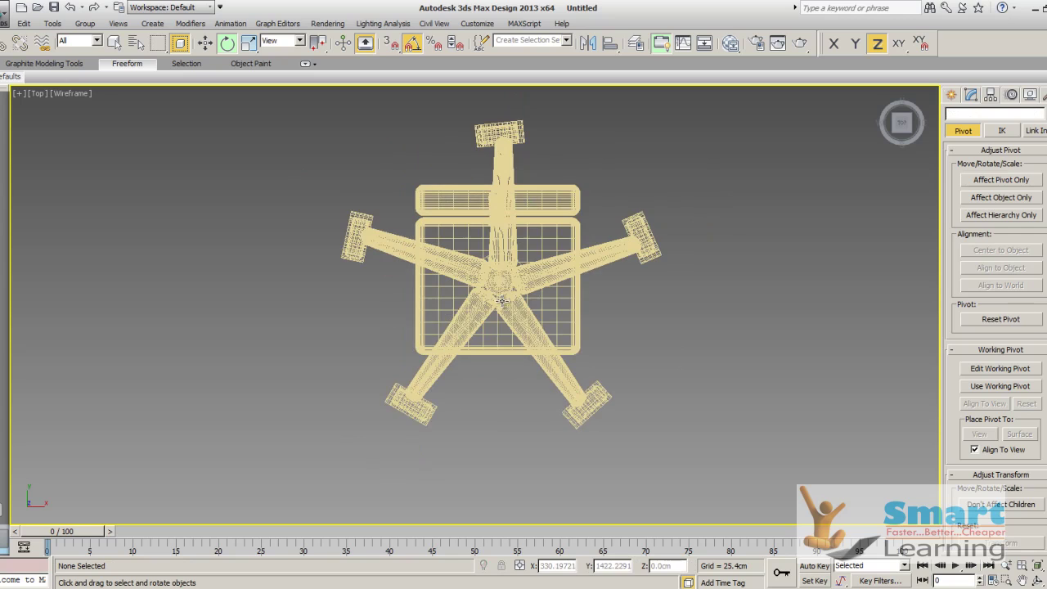
left_click(951, 96)
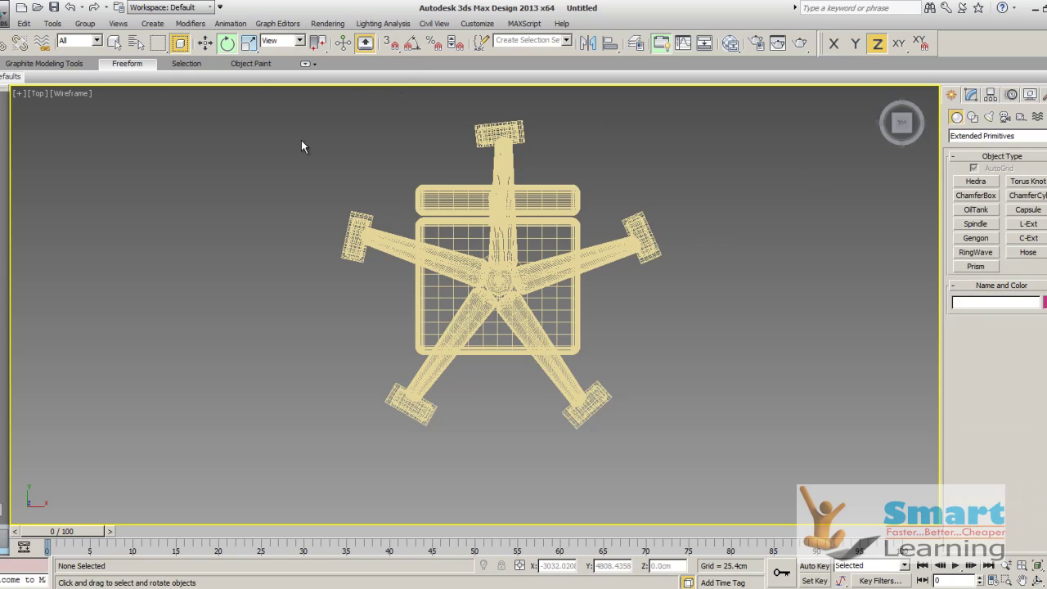
key("F3")
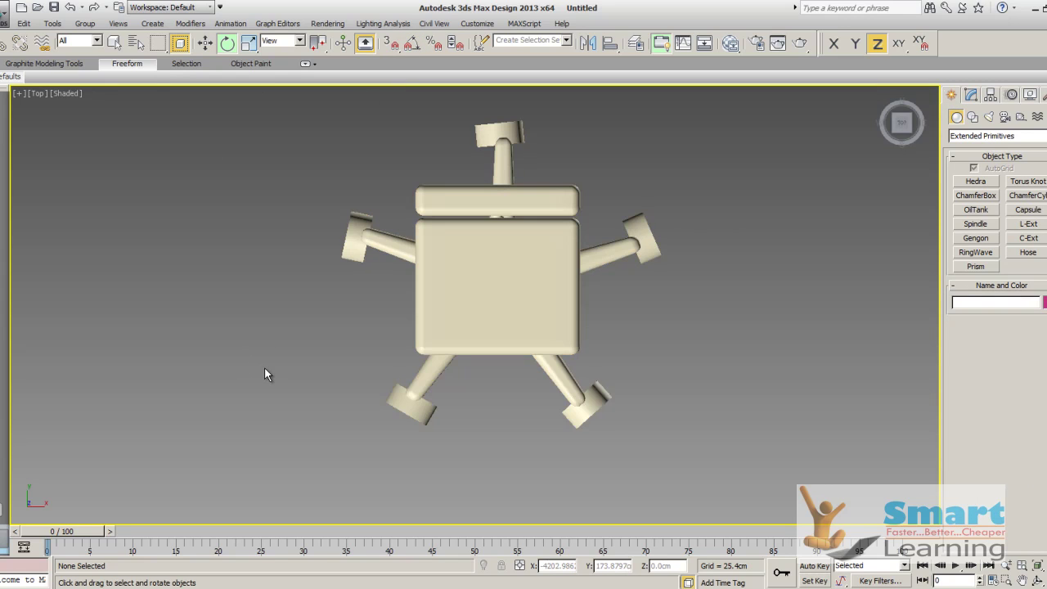
mouse_move(355, 422)
middle_mouse_down("alt")
mouse_move(371, 346)
mouse_move(434, 304)
mouse_move(488, 329)
middle_mouse_up("alt")
middle_click_drag(580, 309, 695, 266)
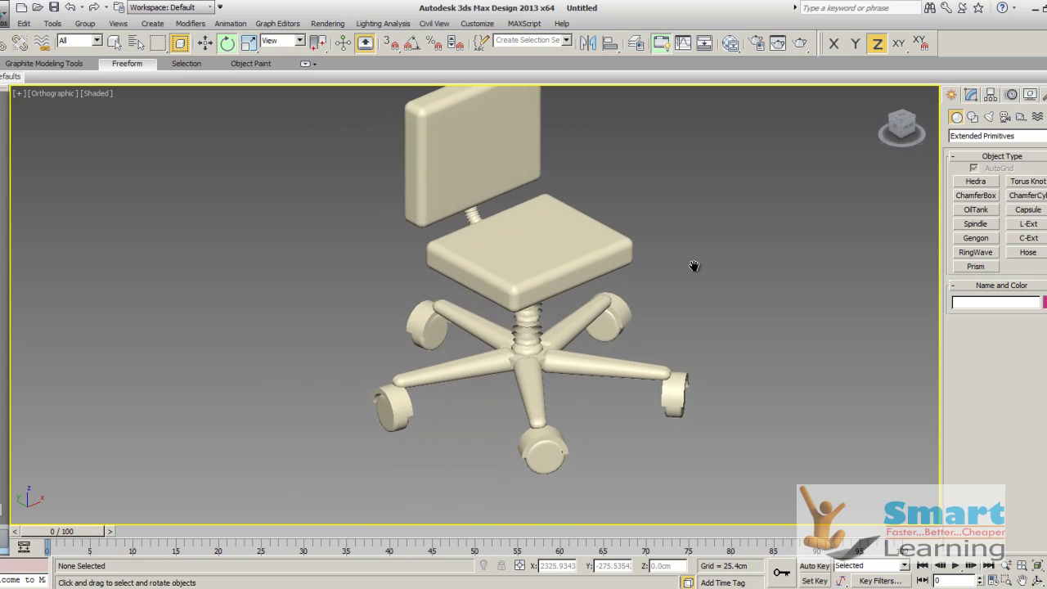
scroll(450, 318, "up", 3)
scroll(450, 318, "down", 2)
middle_click_drag(544, 374, 502, 361)
left_click(575, 363)
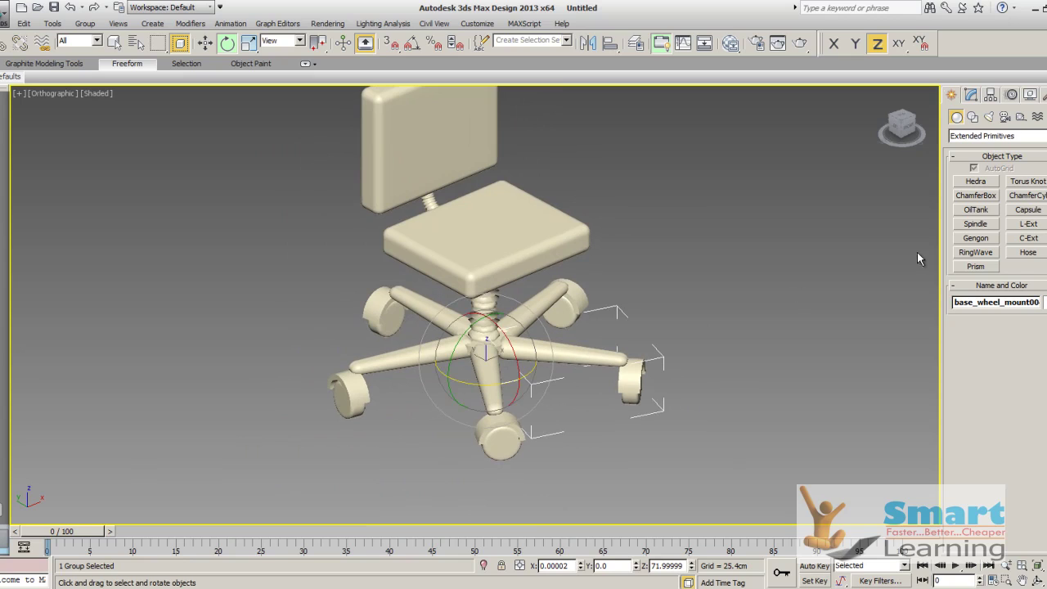
- Recolour the selected base_wheel_mount leg group light green from the 3ds Max palette
left_click(1043, 302)
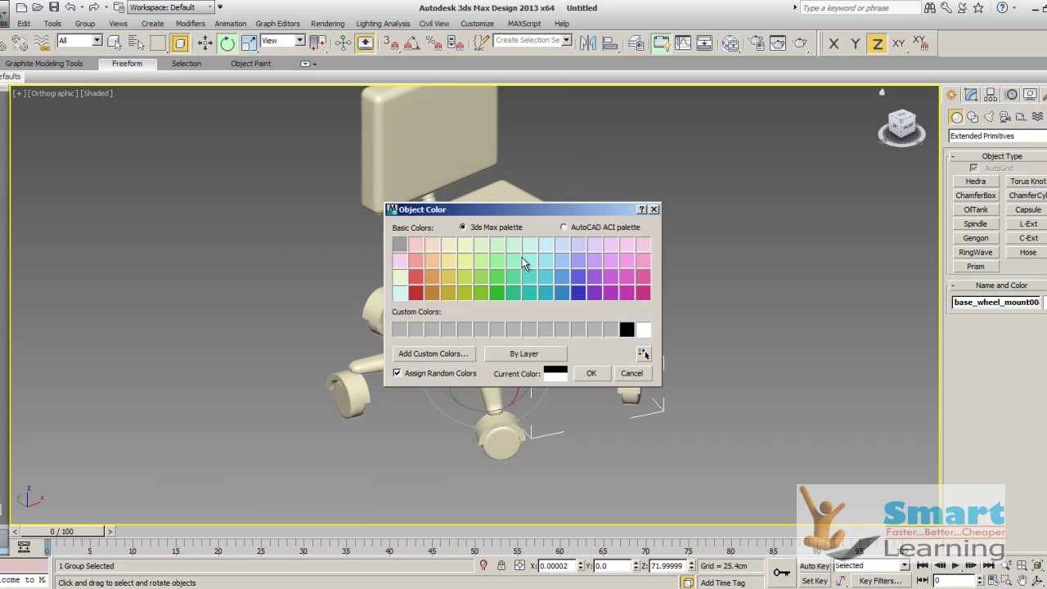
left_click(494, 280)
left_click(591, 374)
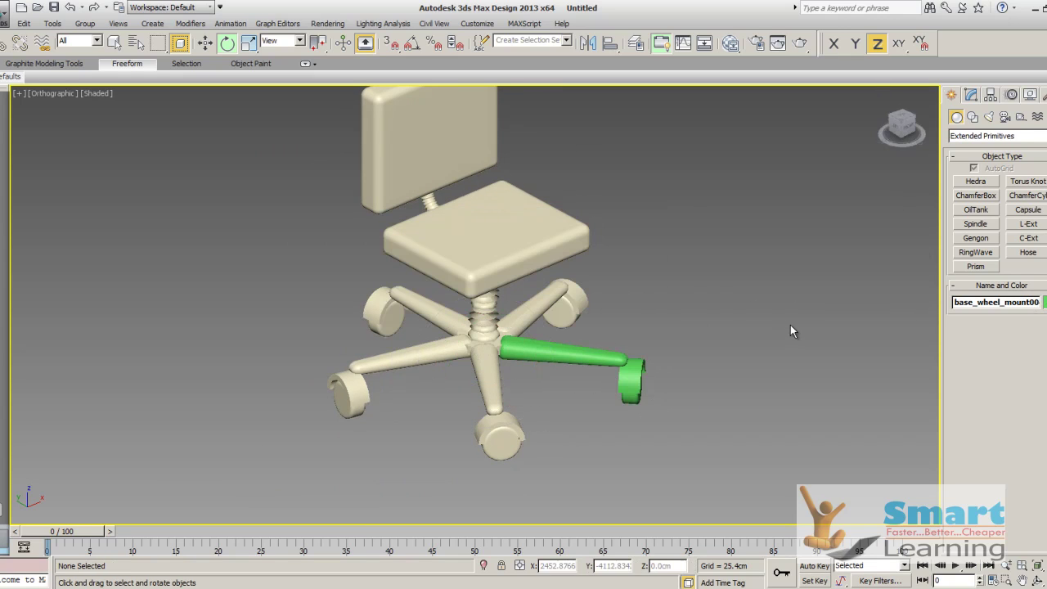
- Select the four leg-and-wheel groups that are still beige and recolour them all darker green
left_click(546, 310)
left_click(422, 309, "ctrl")
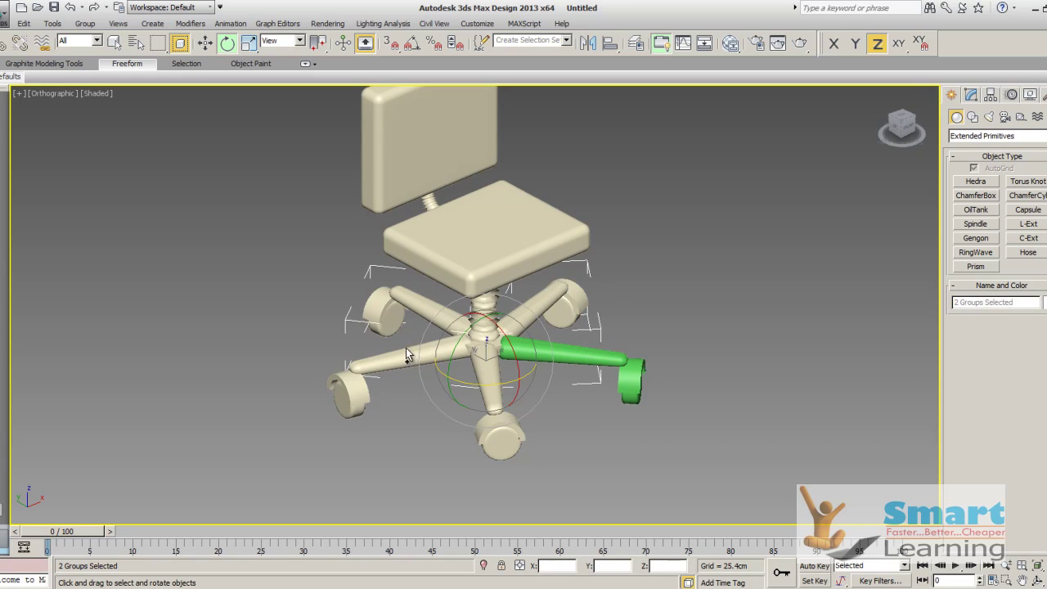
left_click(399, 355, "ctrl")
left_click(509, 429, "ctrl")
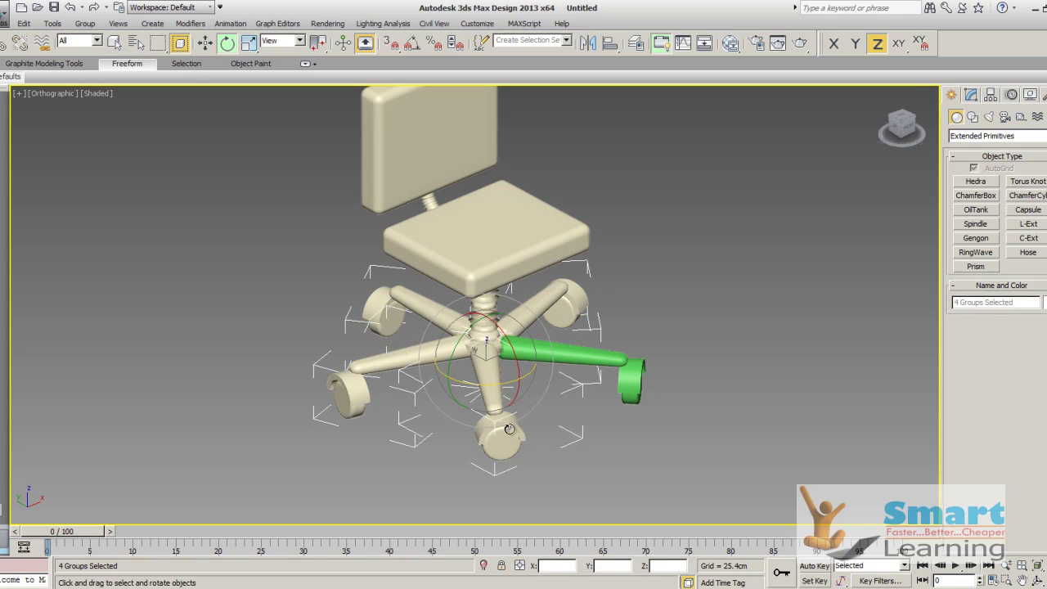
left_click(1043, 303)
left_click(496, 292)
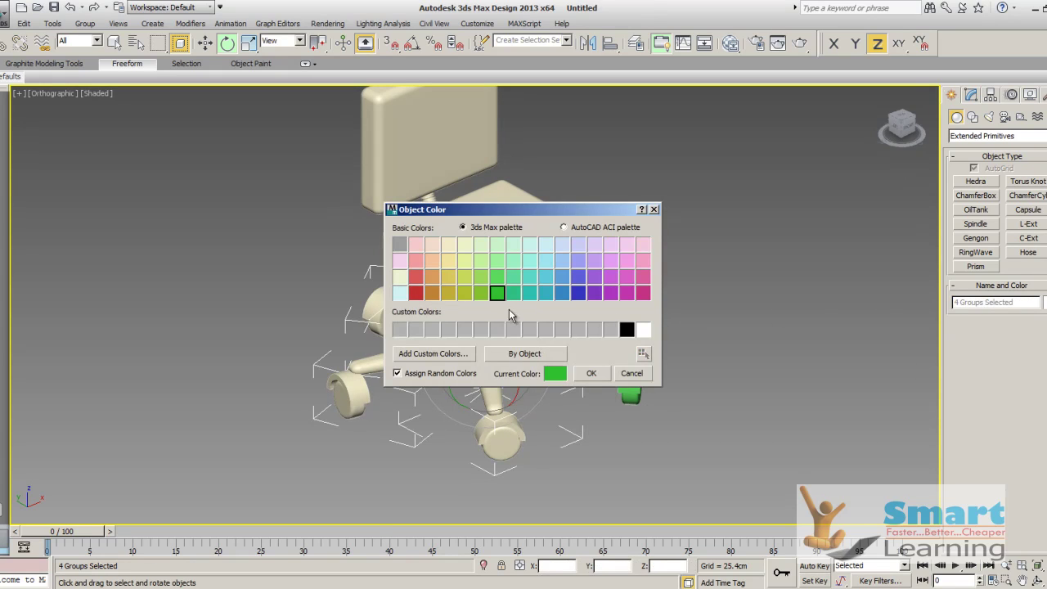
left_click(591, 373)
left_click(780, 321)
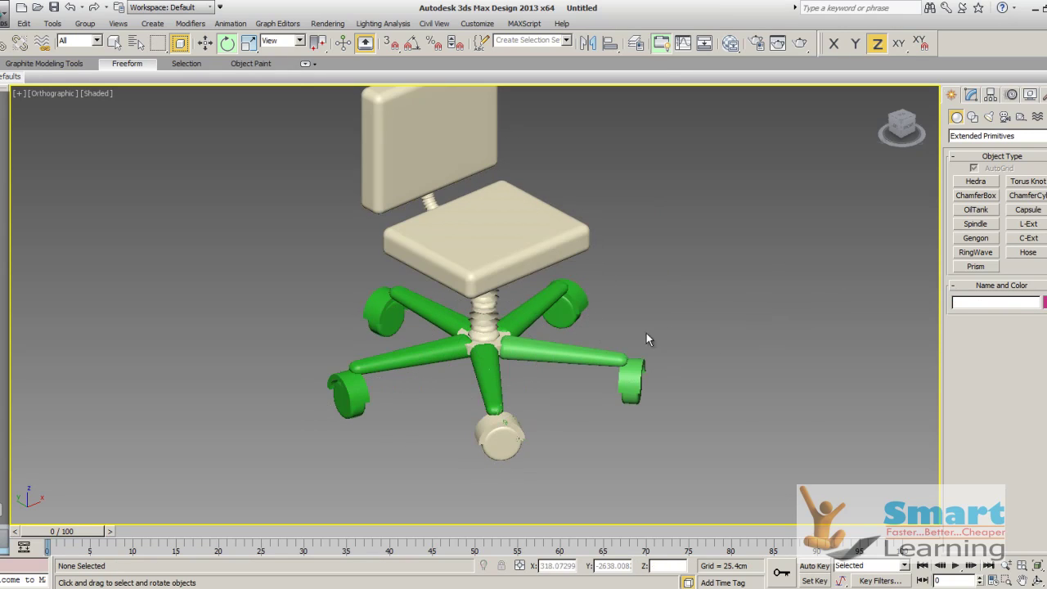
- Delete the duplicate base_wheel_mount group that overlaps the front leg of the chair base
left_click(207, 45)
scroll(548, 435, "up", 3)
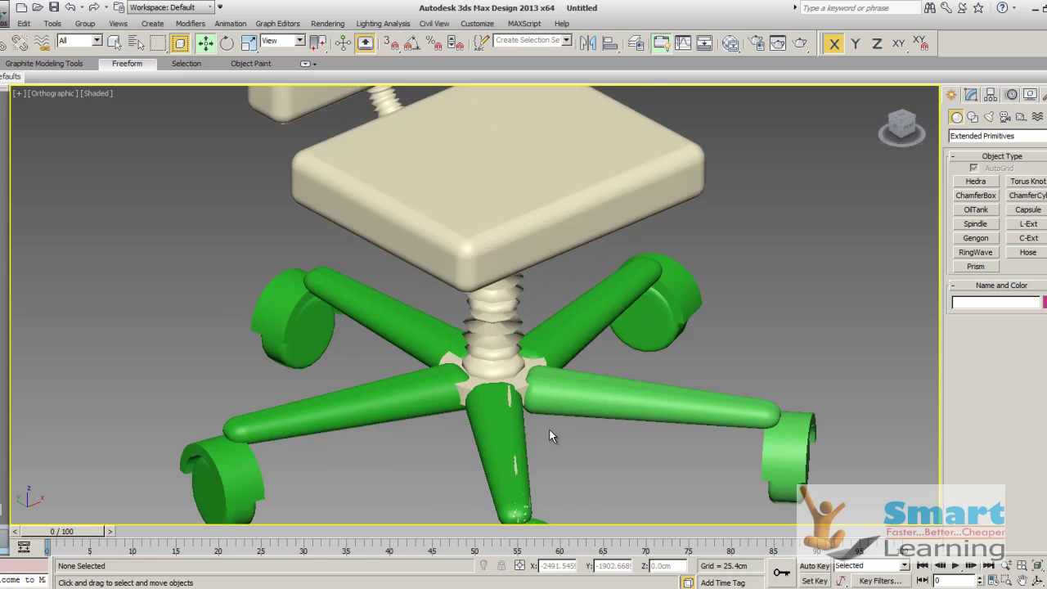
middle_click_drag(550, 430, 536, 309)
left_click(493, 334)
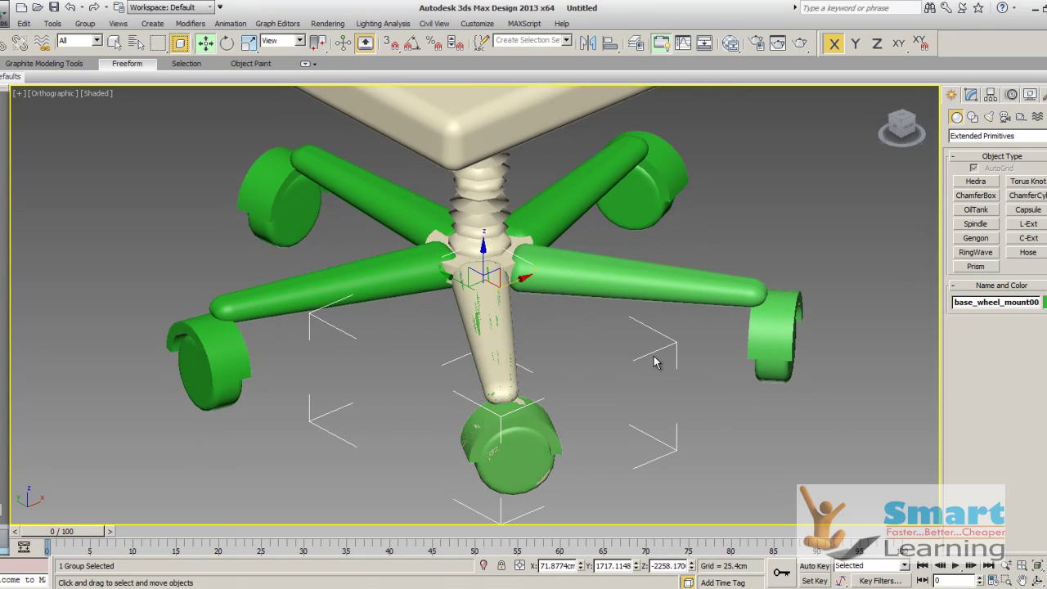
key("Delete")
- Recolour the remaining front base_wheel_mount group in the same darker green as the other legs
left_click(487, 360)
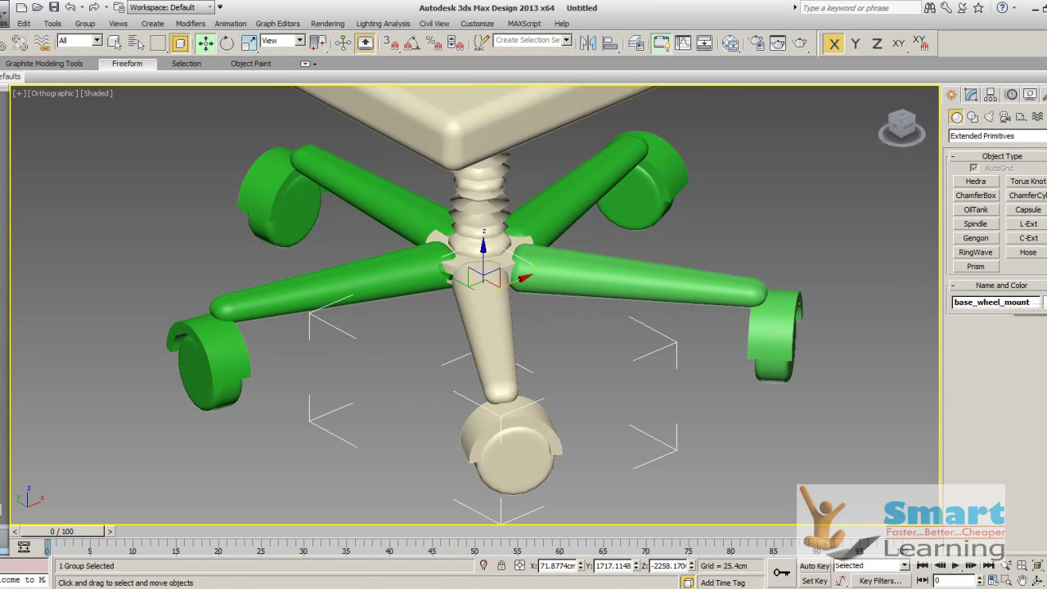
left_click(1043, 302)
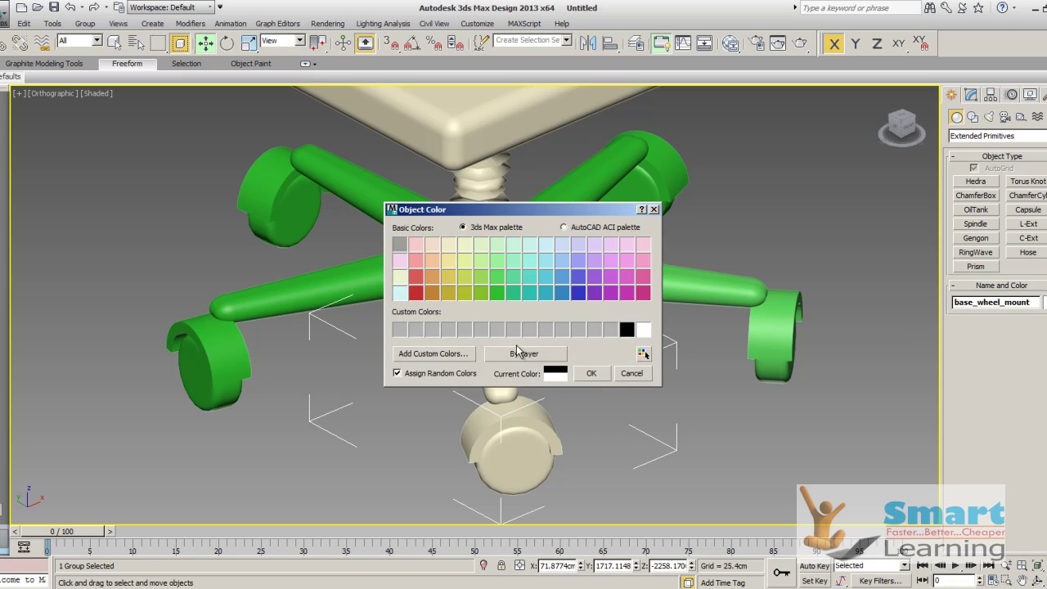
left_click(497, 292)
left_click(592, 374)
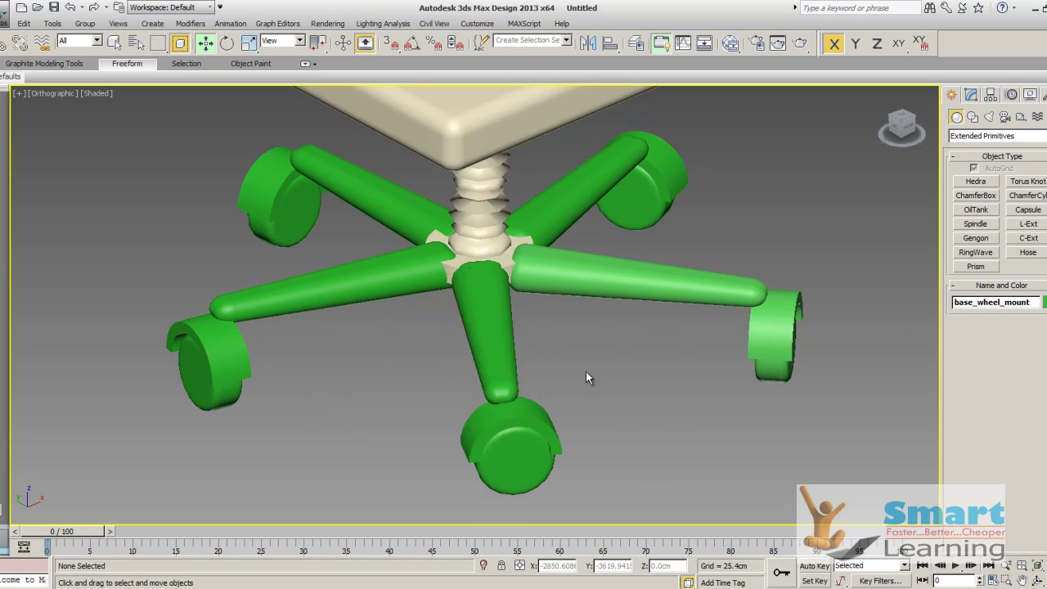
left_click(447, 321)
- Recolour the central hub cylinder between the legs in the same darker green
scroll(460, 319, "down", 3)
scroll(474, 303, "up", 6)
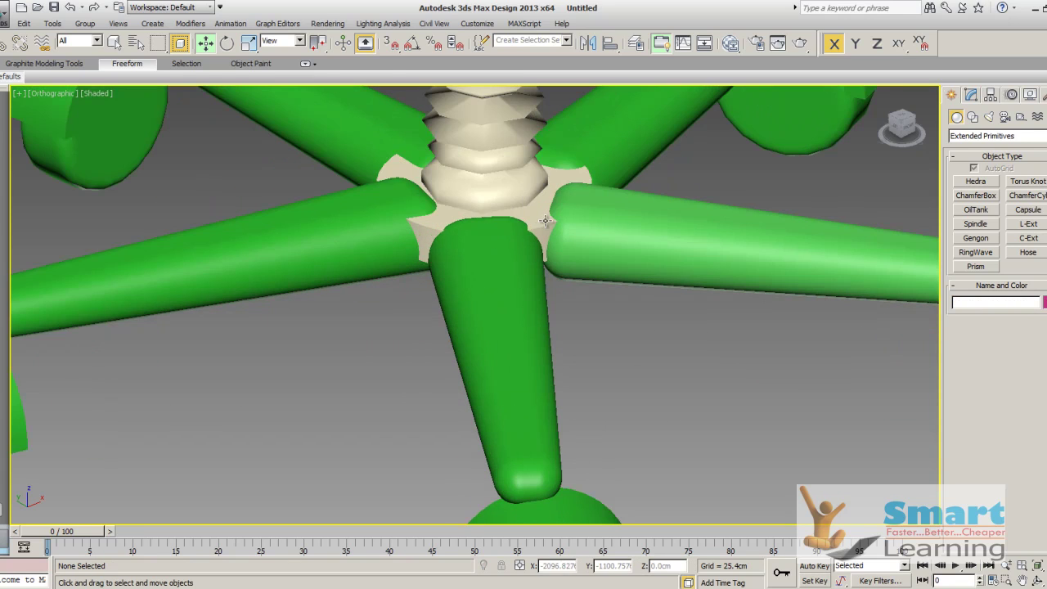
left_click(544, 221)
left_click(1044, 302)
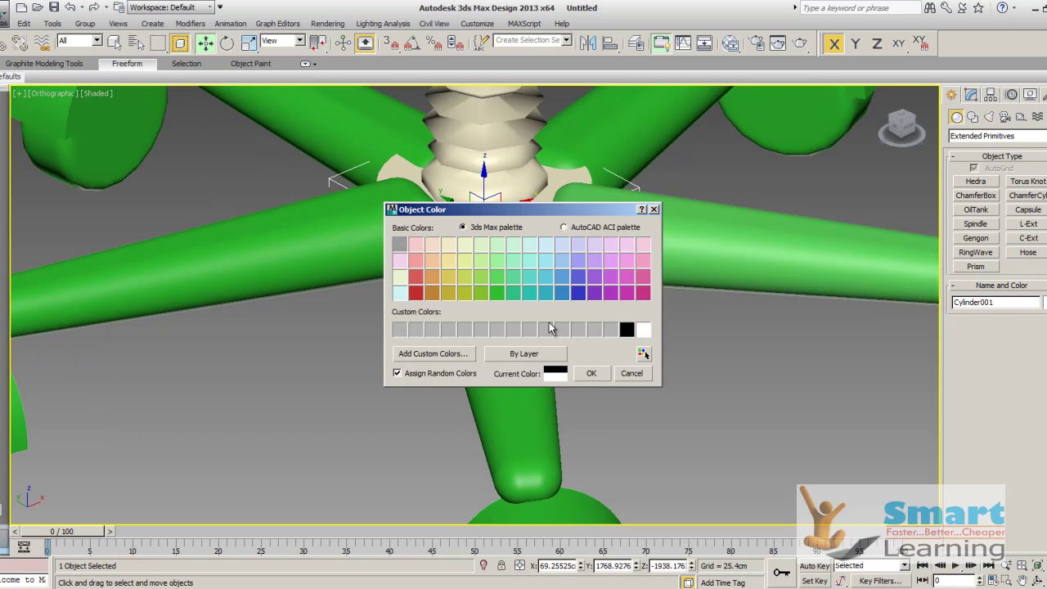
left_click(497, 292)
left_click(591, 373)
left_click(713, 385)
scroll(542, 315, "down", 5)
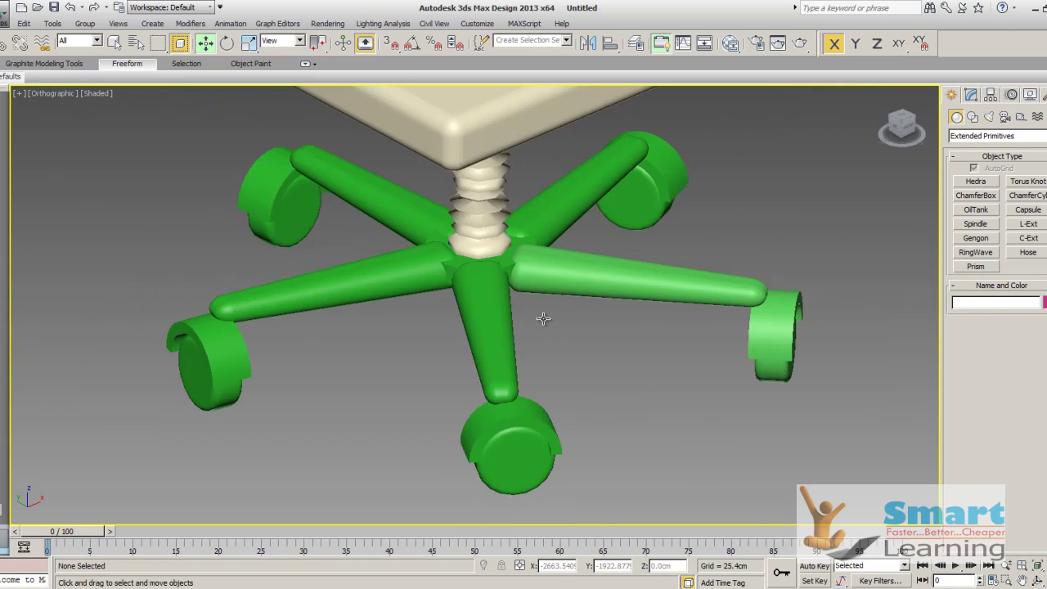
- Select the chair's seat and backrest together and recolour both purple
scroll(573, 320, "down", 4)
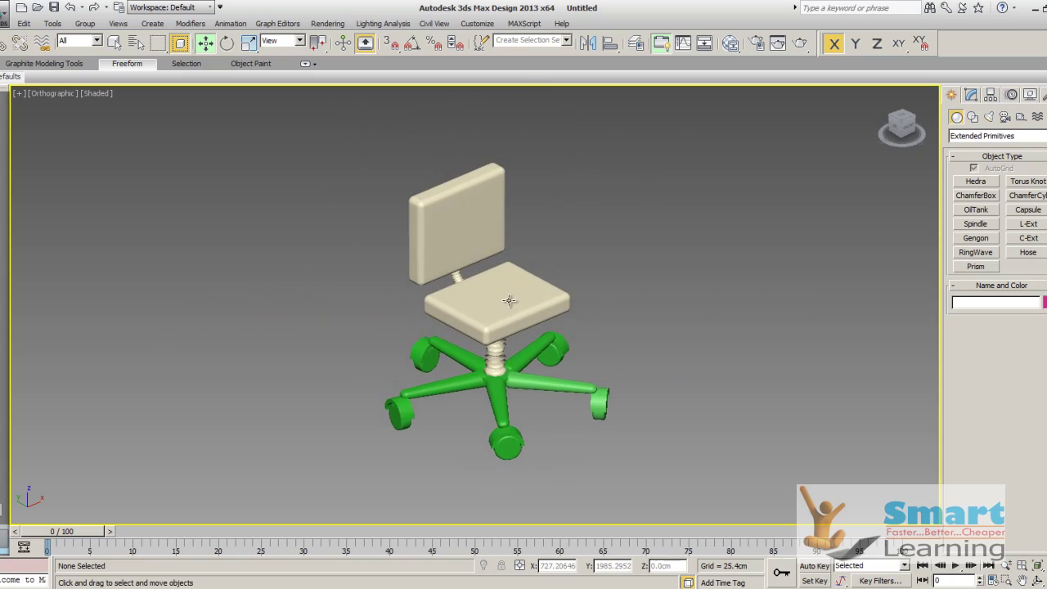
left_click(514, 299)
left_click(482, 210, "ctrl")
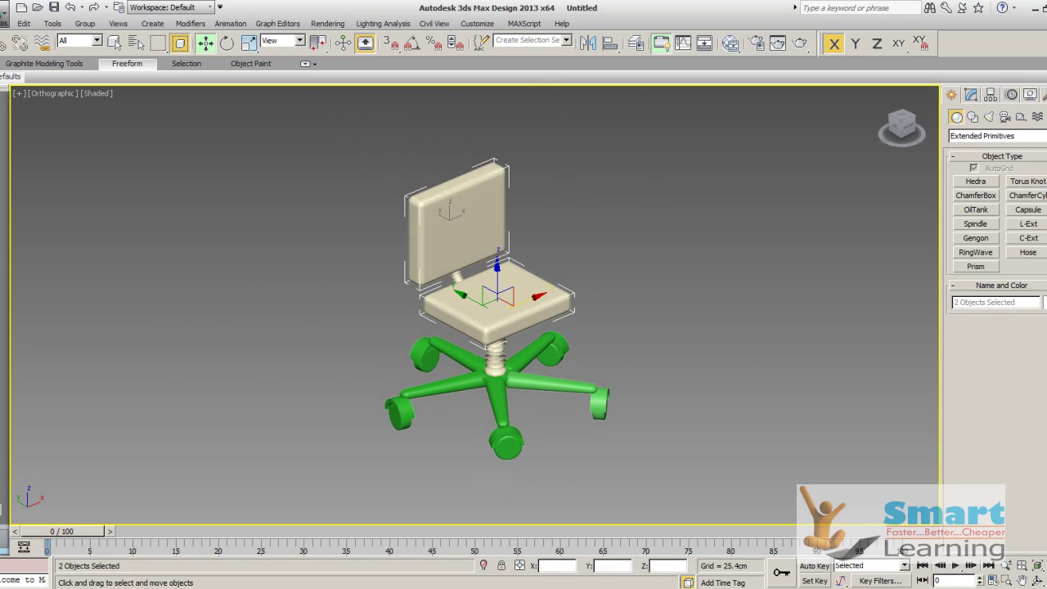
left_click(1043, 301)
left_click(609, 281)
left_click(591, 373)
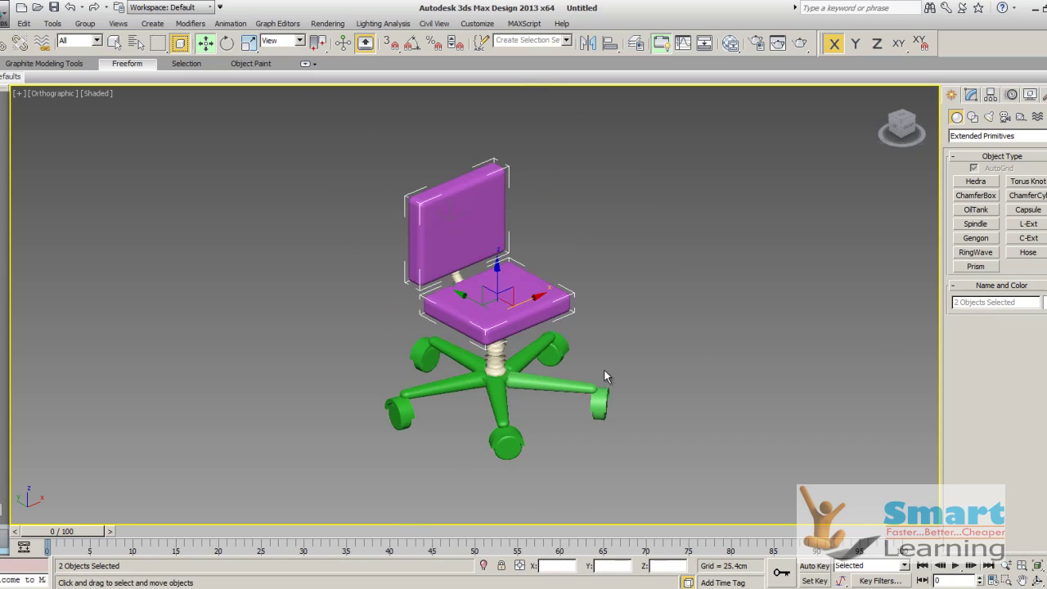
left_click(603, 368)
- Examine the coloured chair from several angles, including the underside of the seat
scroll(479, 305, "up", 5)
scroll(536, 313, "down", 7)
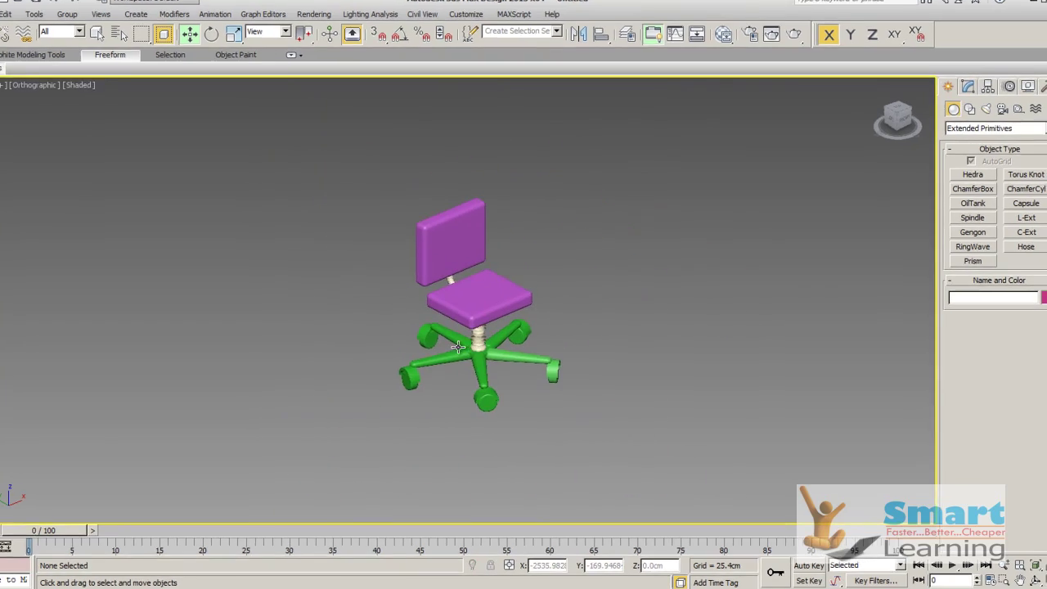
middle_click_drag(446, 347, 608, 307, "alt")
middle_click_drag(496, 249, 328, 273, "alt")
scroll(317, 269, "up", 4)
scroll(318, 269, "up", 2)
scroll(311, 212, "down", 5)
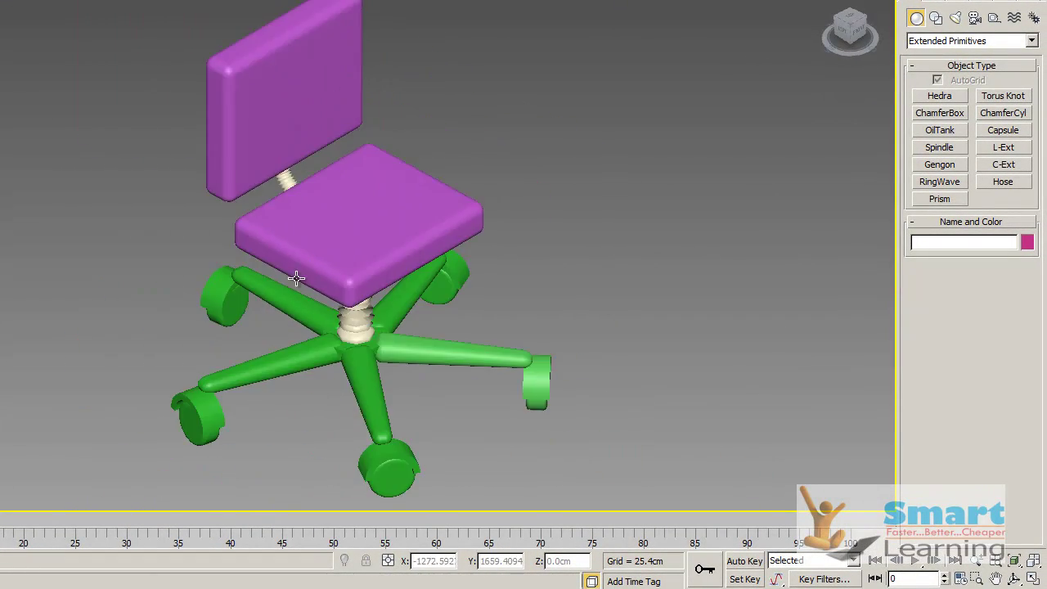
scroll(285, 229, "up", 3)
middle_click_drag(405, 321, 409, 238, "alt")
middle_click_drag(557, 382, 511, 380, "alt")
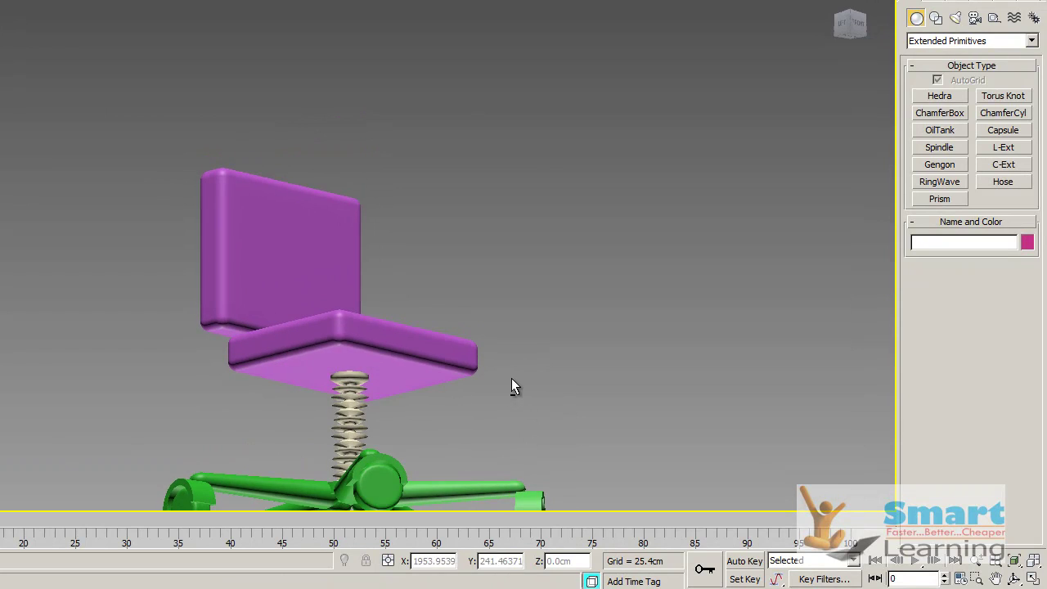
- In the top view, create a standard box across the seat's width, about 279 cm long, 3286 cm wide and 244 cm high
key("t")
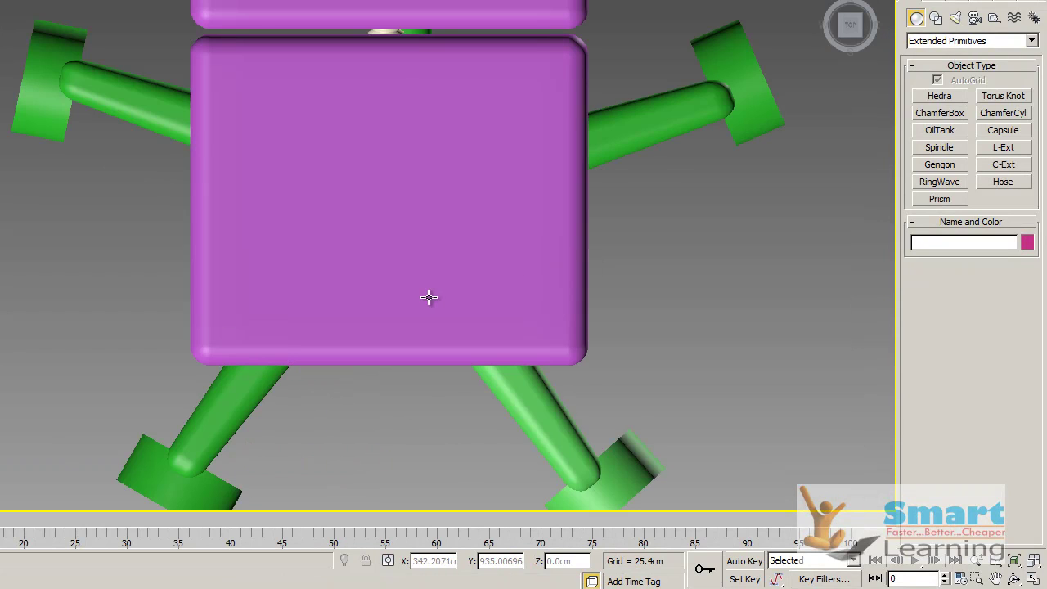
scroll(428, 297, "down", 2)
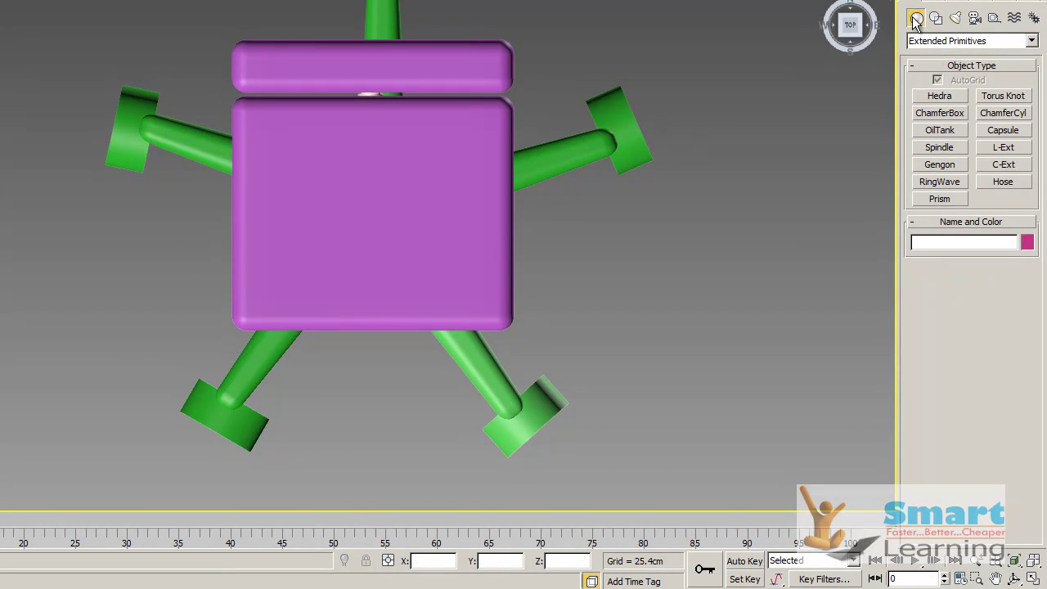
left_click(934, 42)
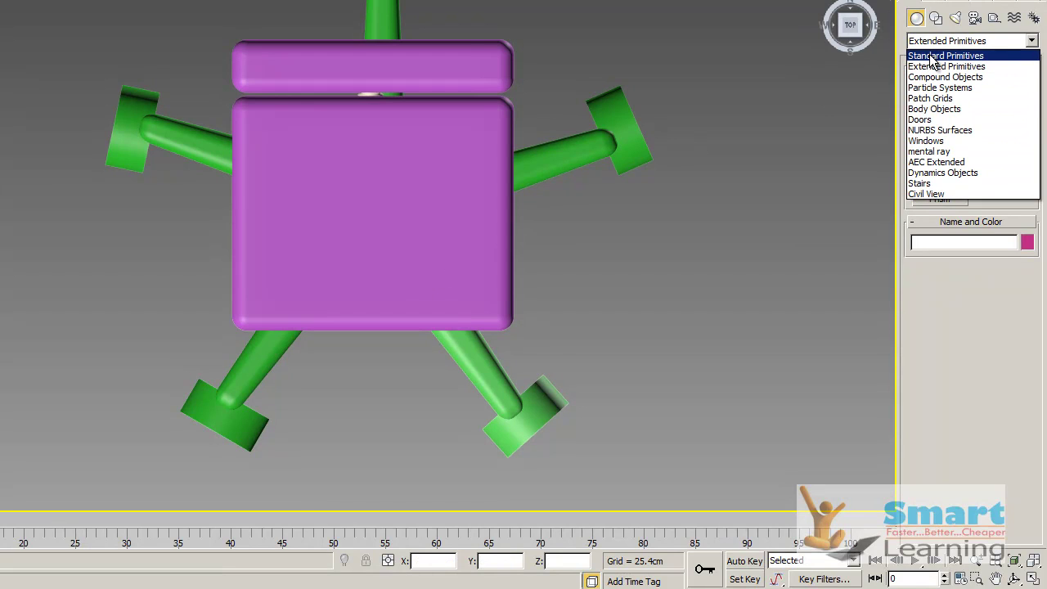
left_click(931, 55)
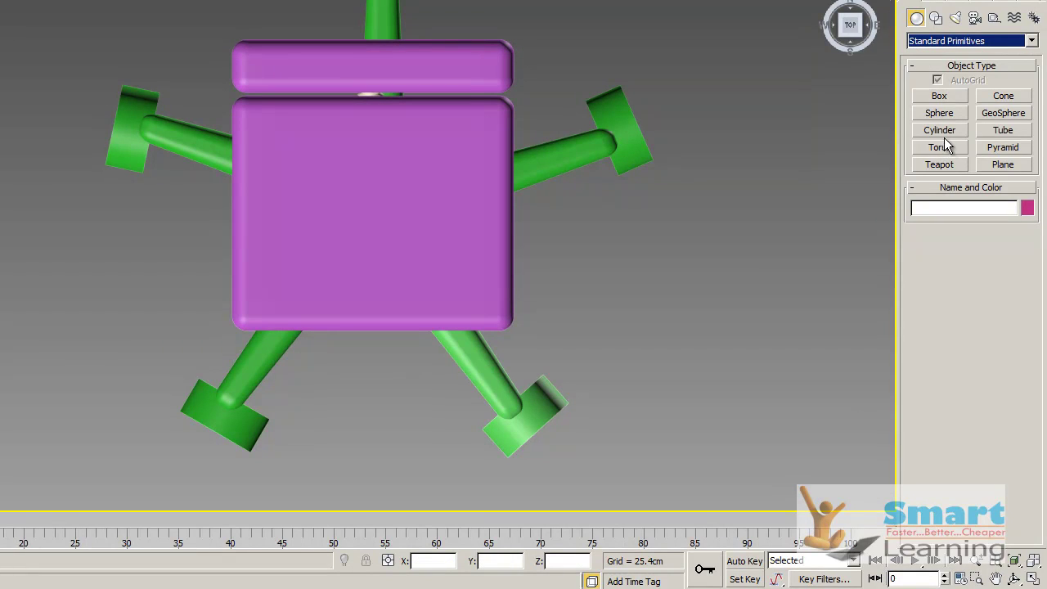
left_click(938, 96)
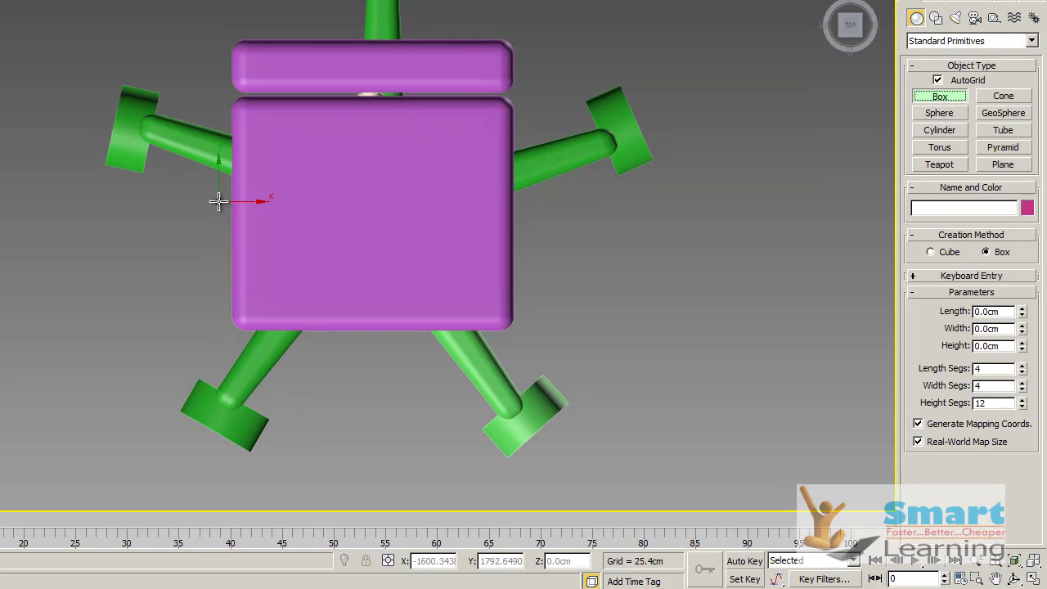
left_click_drag(218, 200, 523, 217)
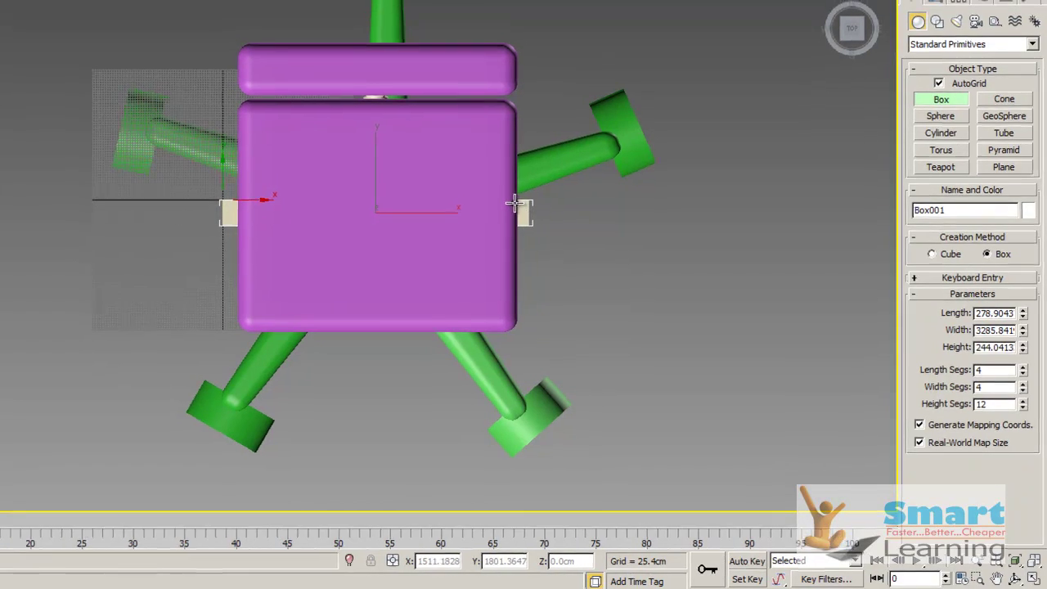
left_click(514, 203)
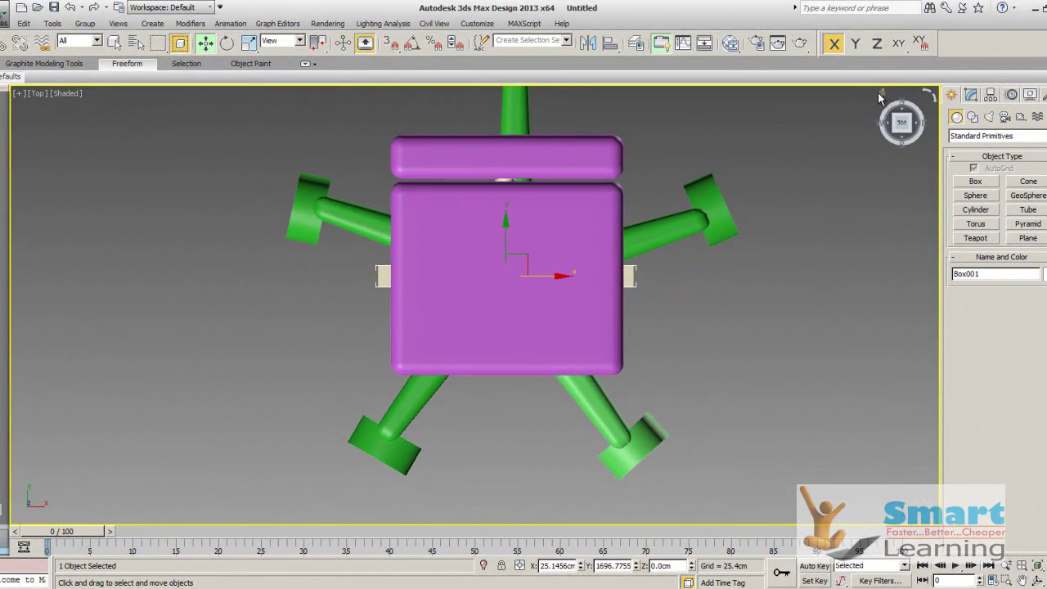
- In the perspective view, move the new box down about 114 cm along Z to sit beneath the seat
left_click(880, 99)
scroll(442, 273, "down", 8)
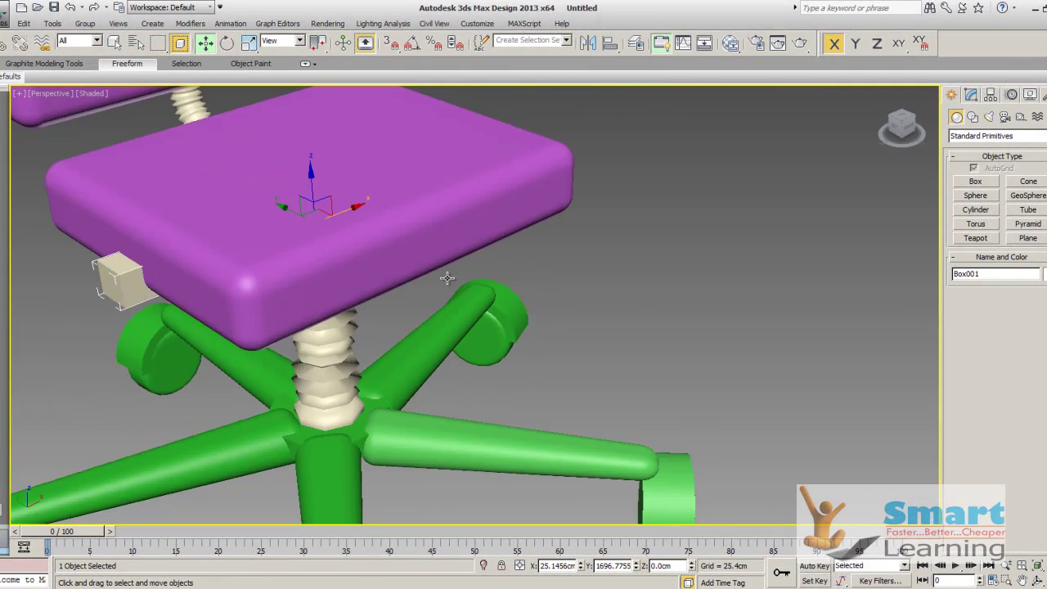
scroll(447, 278, "down", 5)
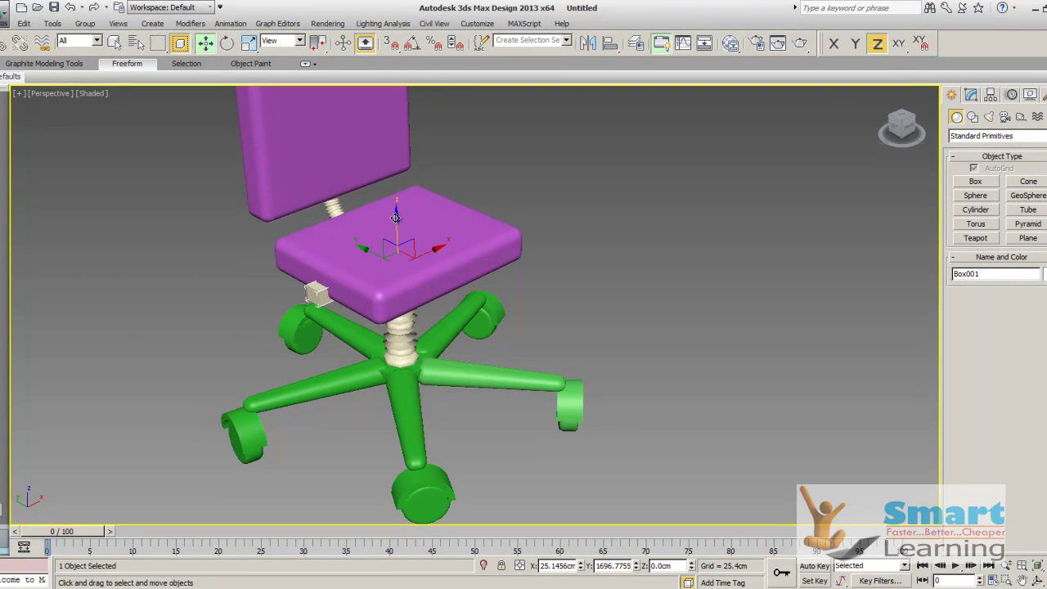
left_click_drag(395, 217, 397, 223)
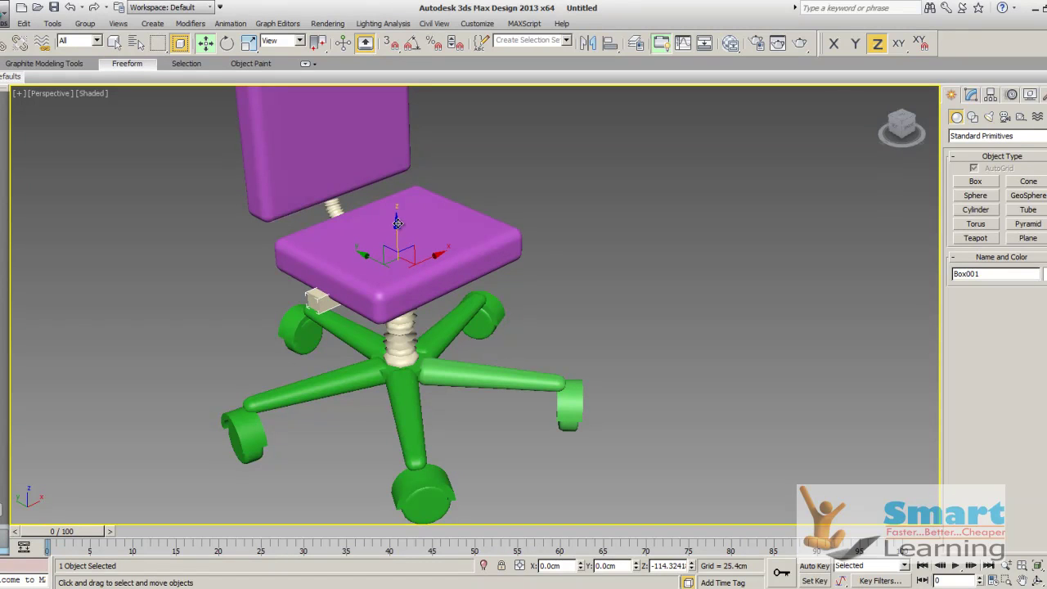
left_click(520, 270)
- Select the box beneath the seat and apply a TurboSmooth modifier to it
scroll(278, 279, "up", 5)
scroll(360, 321, "down", 4)
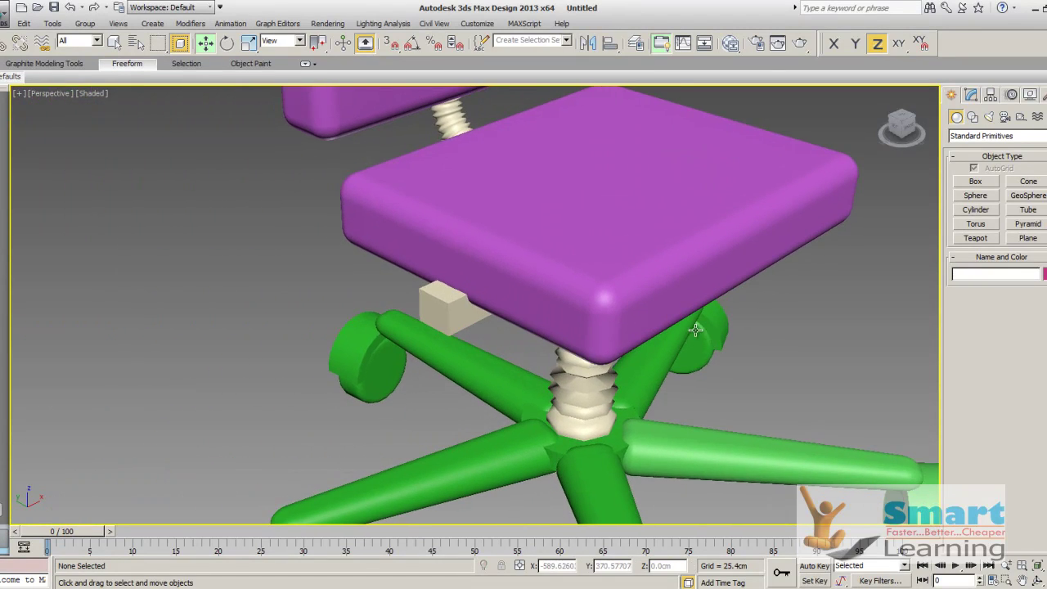
scroll(426, 319, "up", 6)
left_click(275, 277)
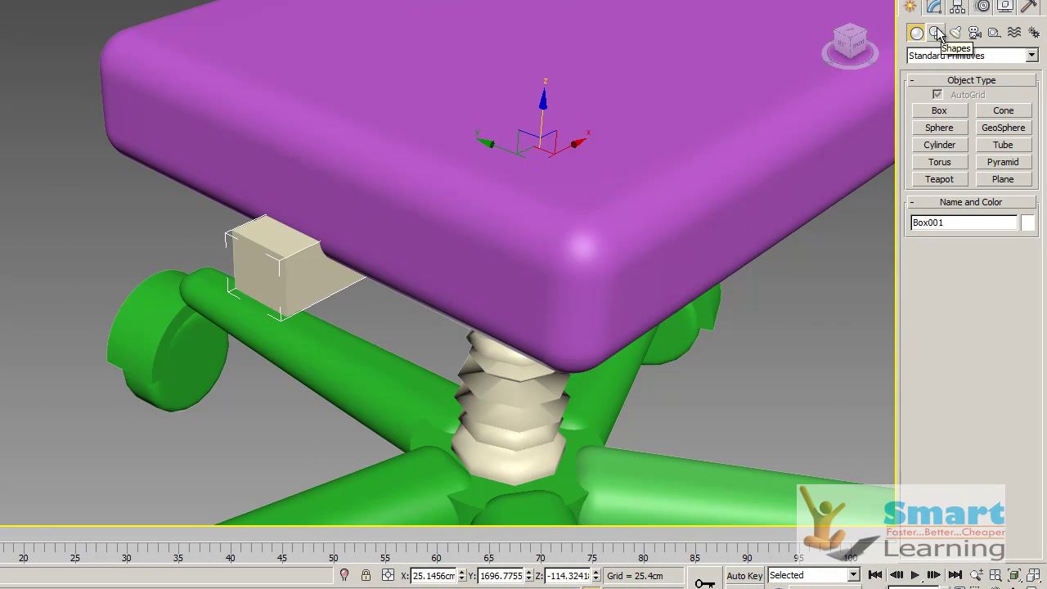
left_click(933, 7)
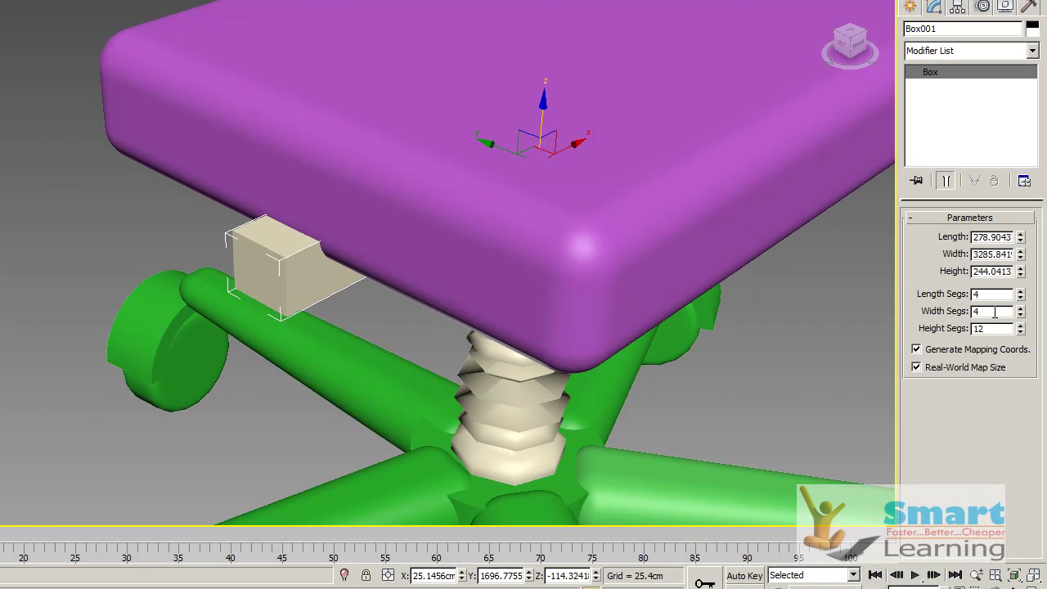
left_click(939, 51)
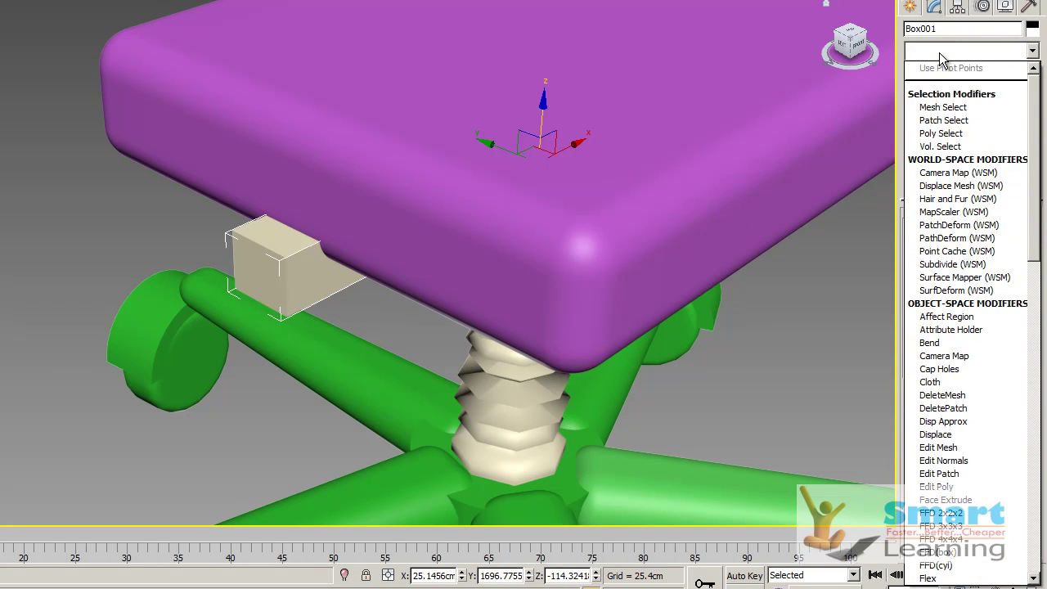
key("t")
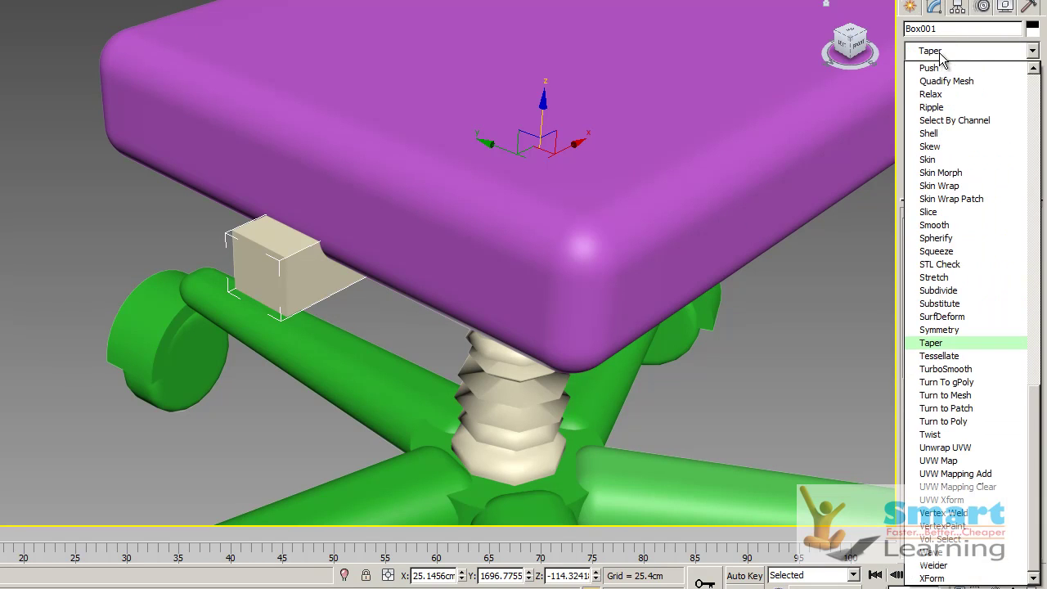
left_click(945, 369)
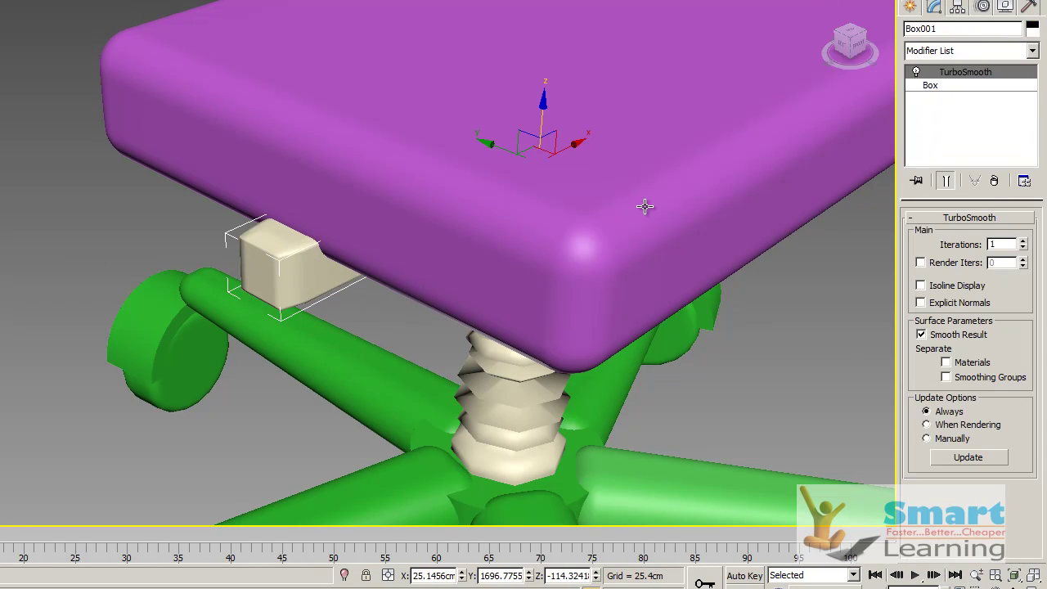
- Set the smoothed box's width and length segments to 10 each at its base Box level
left_click(934, 85)
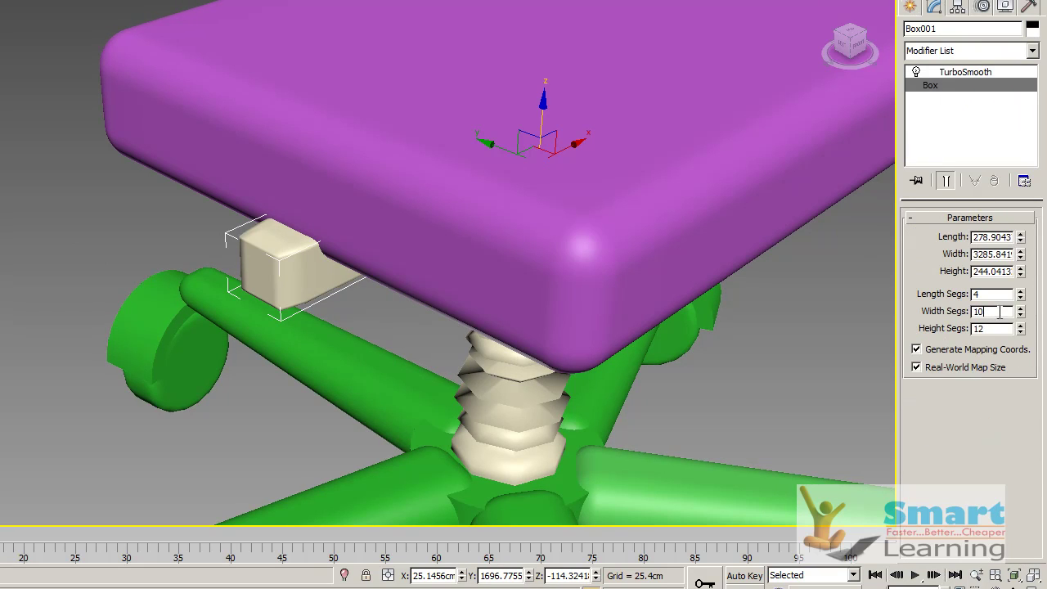
left_click(982, 295)
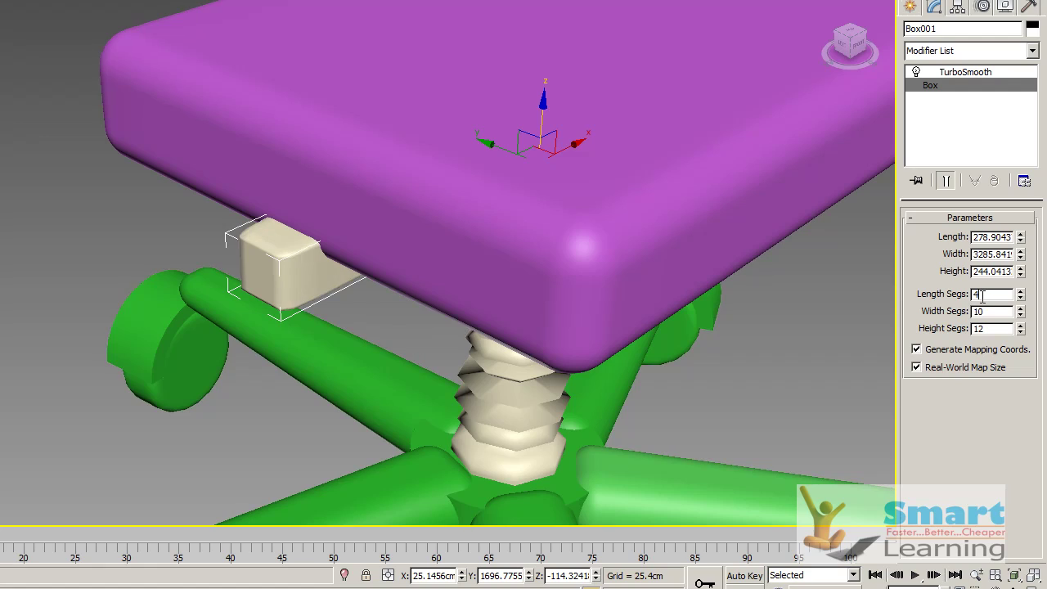
key("Return")
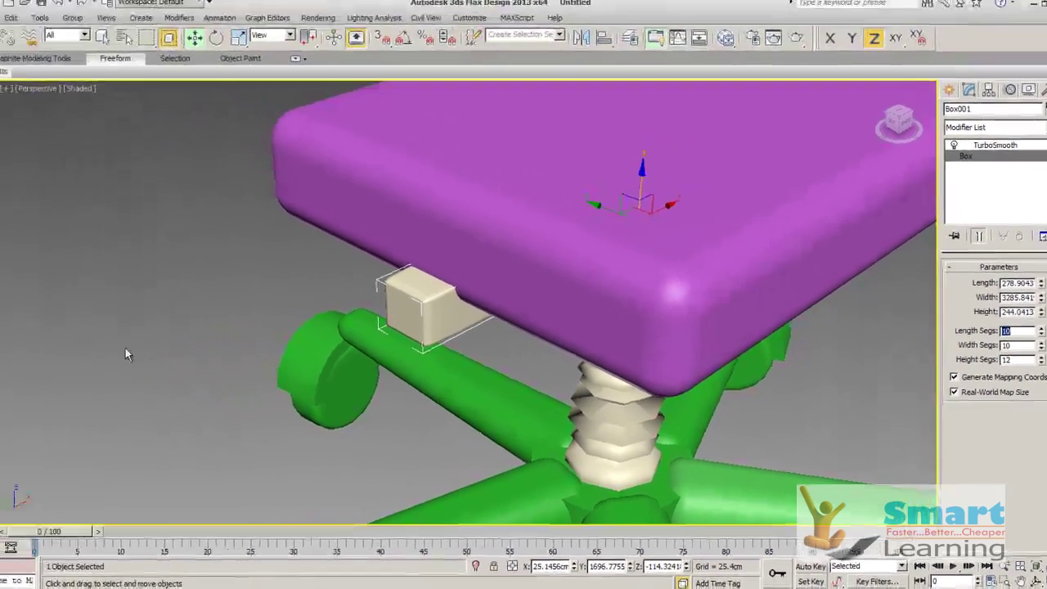
left_click(127, 350)
middle_click_drag(295, 376, 325, 174, "alt")
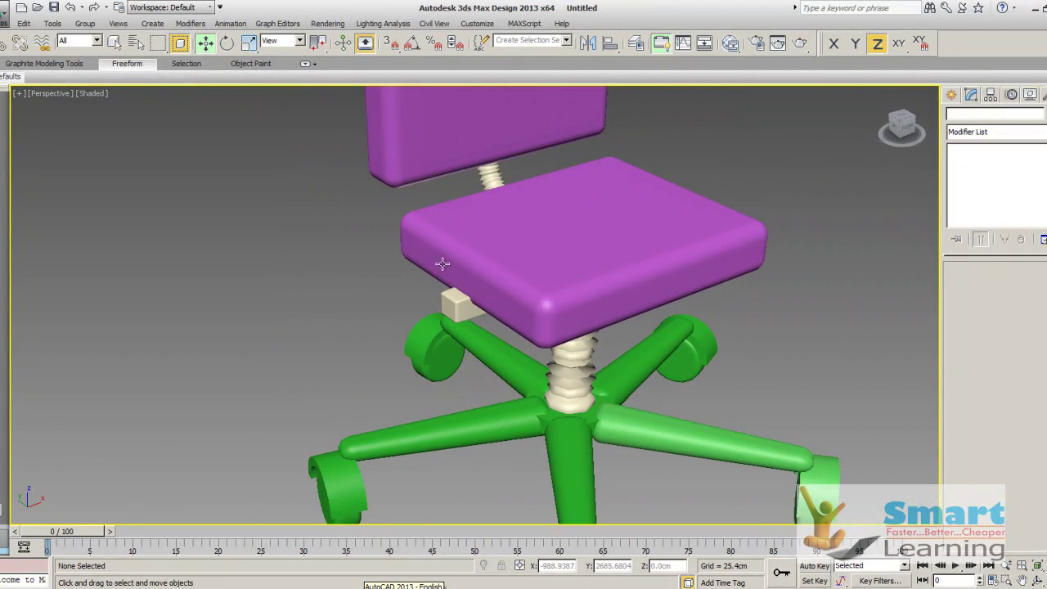
scroll(340, 332, "down", 2)
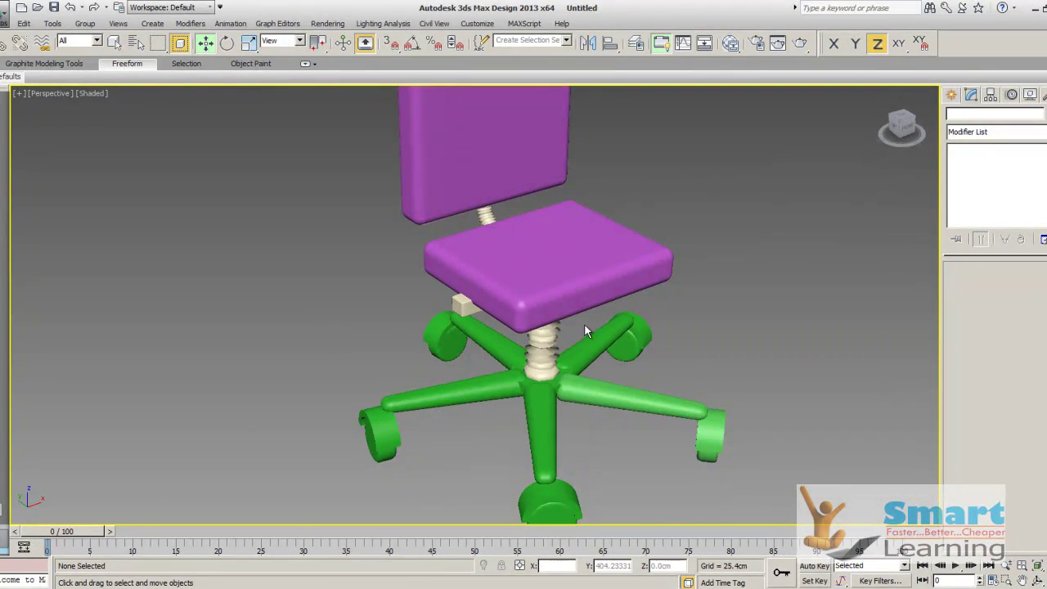
left_click(951, 95)
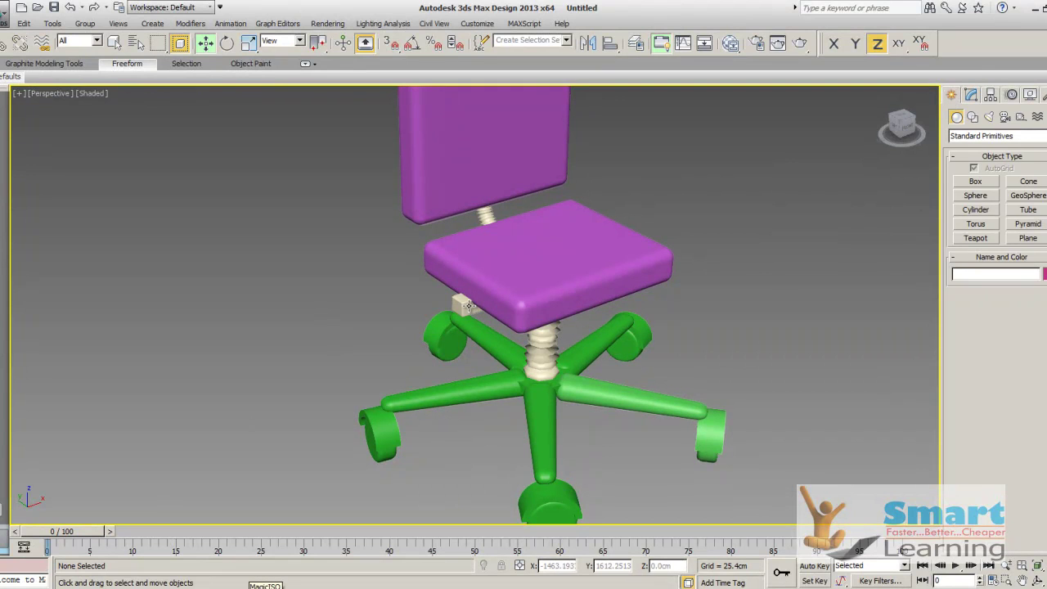
left_click(467, 305)
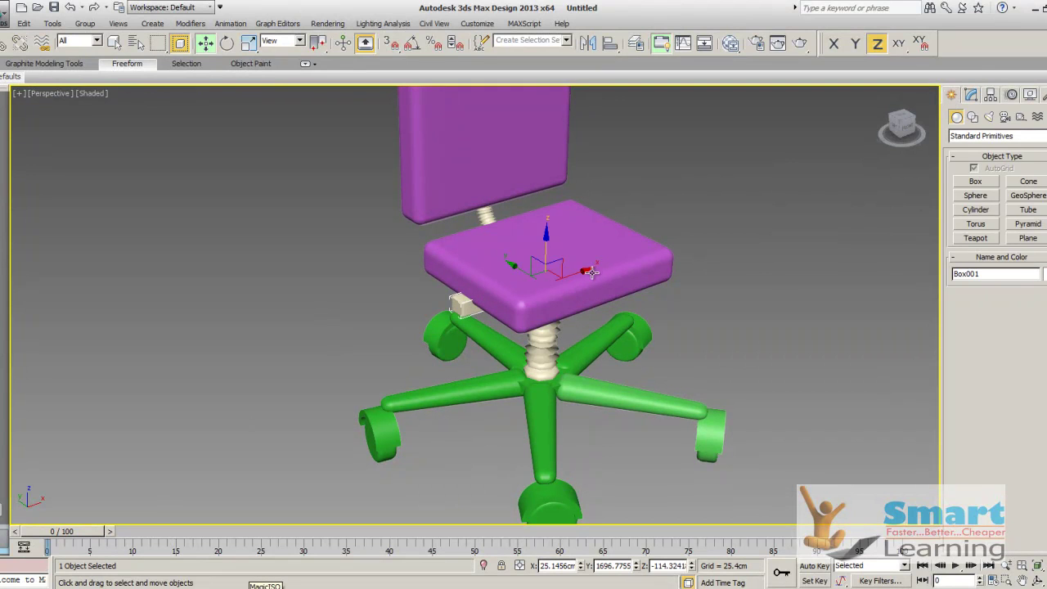
left_click_drag(496, 308, 495, 297, "shift")
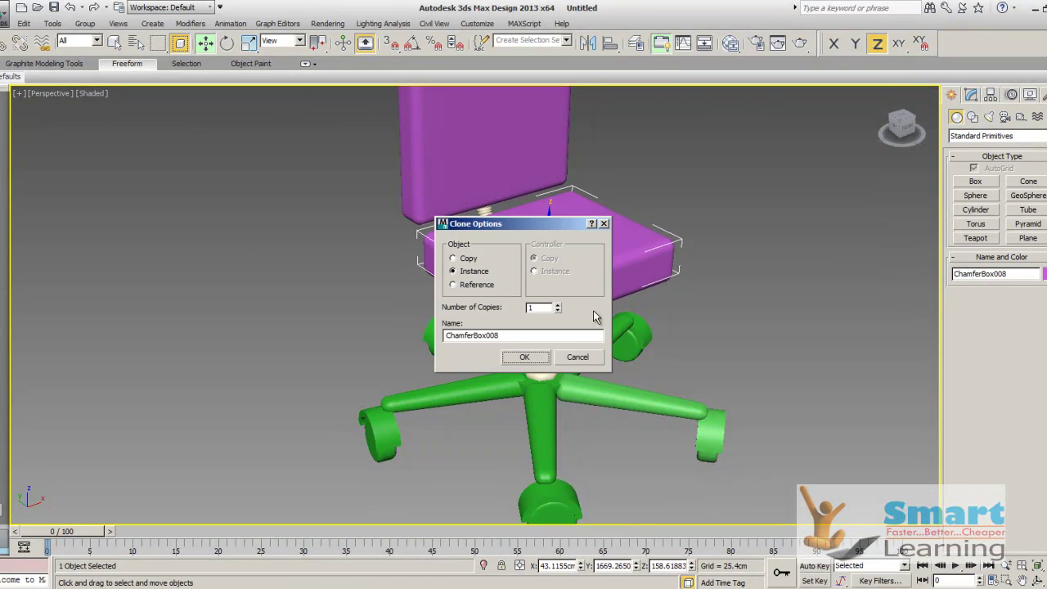
left_click(579, 357)
left_click(724, 318)
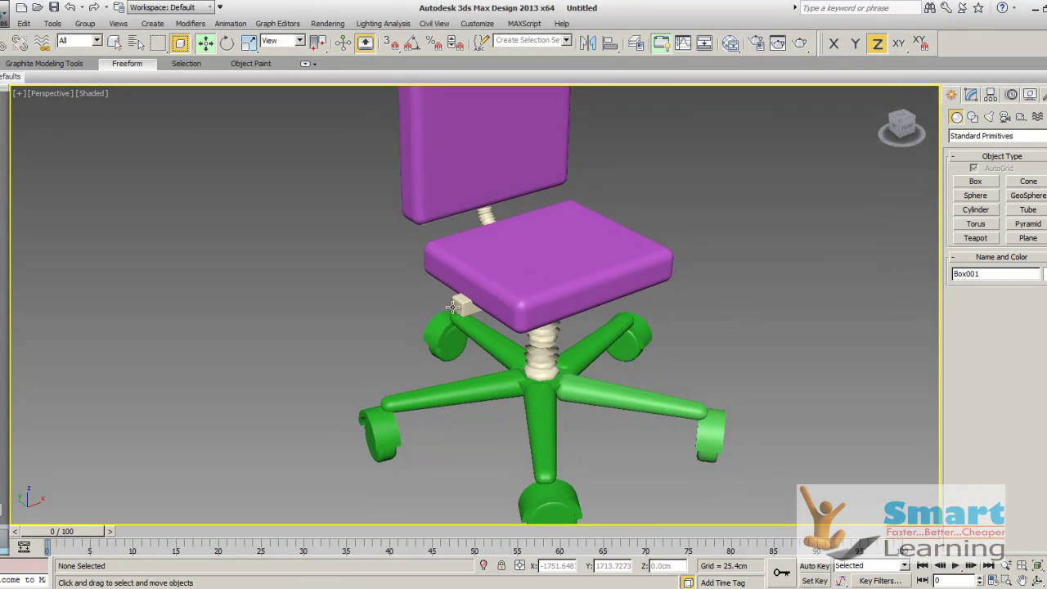
- Clone the box beneath the seat as a single instance, moved along X to about -4368 cm beside the chair
left_click(463, 305)
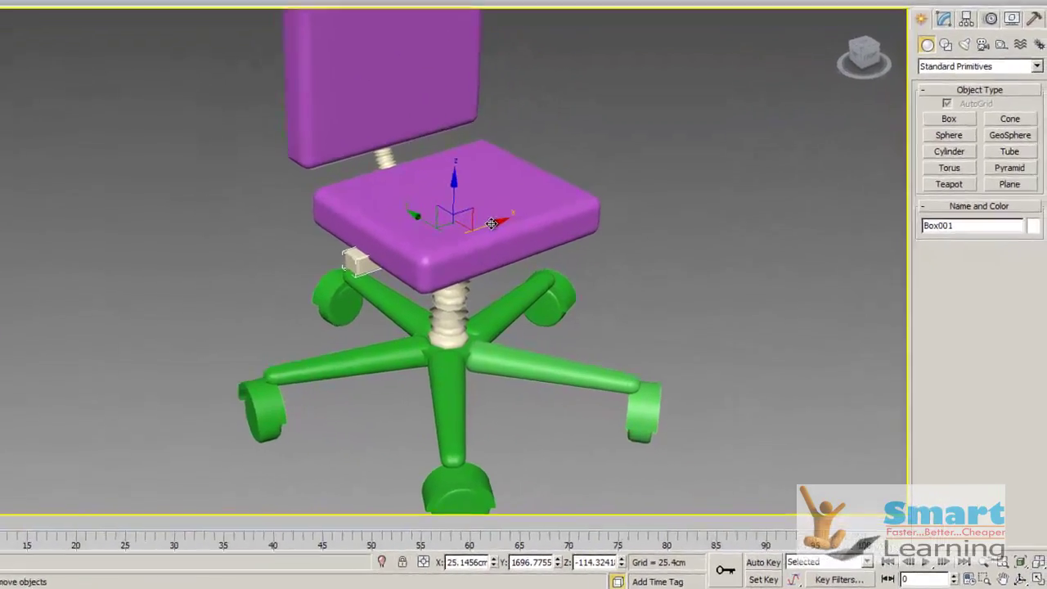
left_click_drag(580, 269, 345, 308, "shift")
left_click_drag(176, 251, 142, 260, "shift")
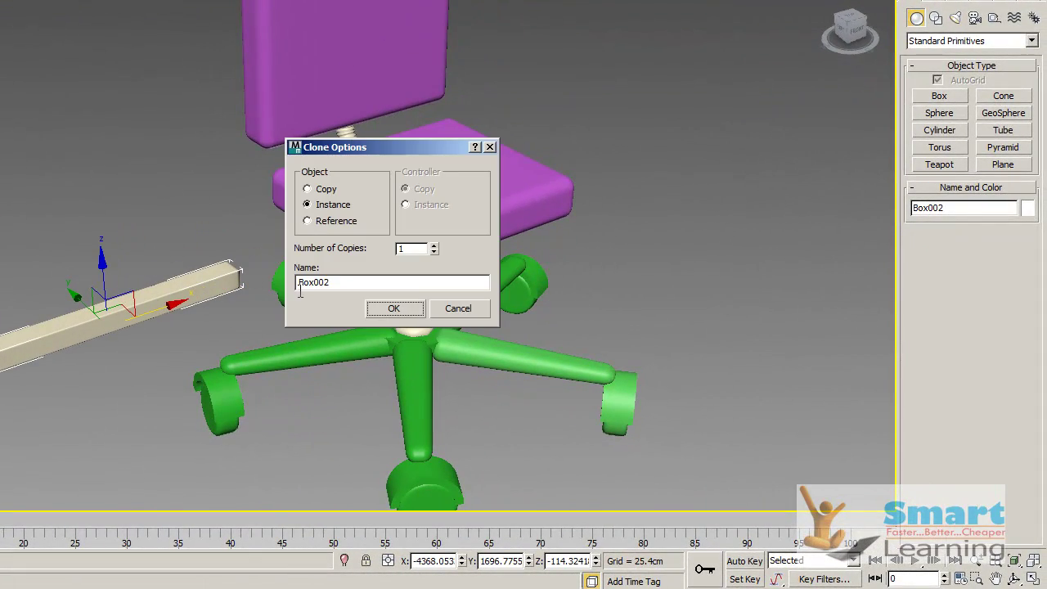
left_click(391, 308)
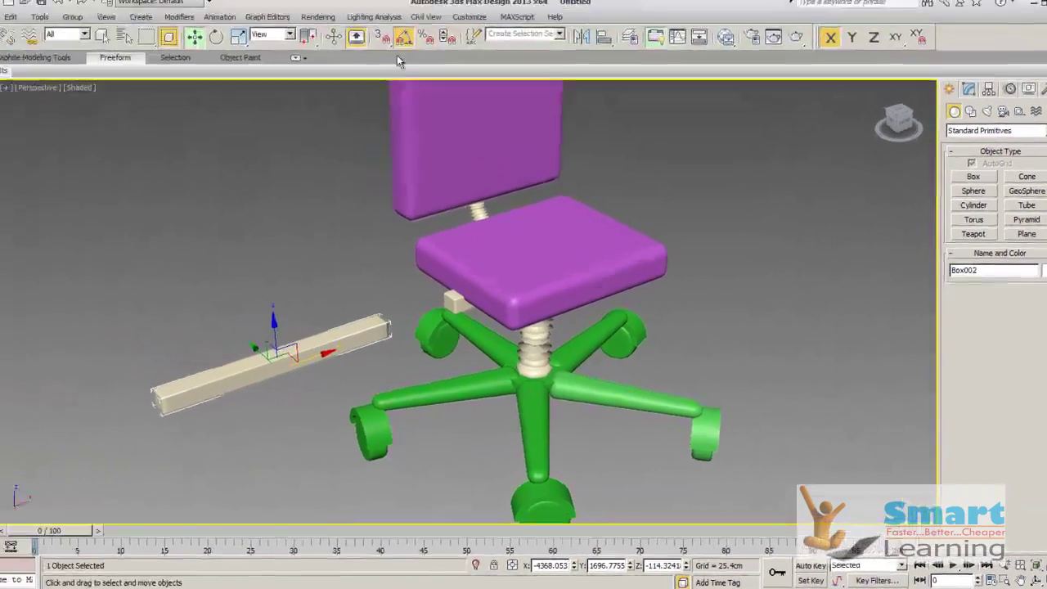
- Rotate the instanced bar beside the chair by about -72 degrees around the Z axis
left_click(227, 44)
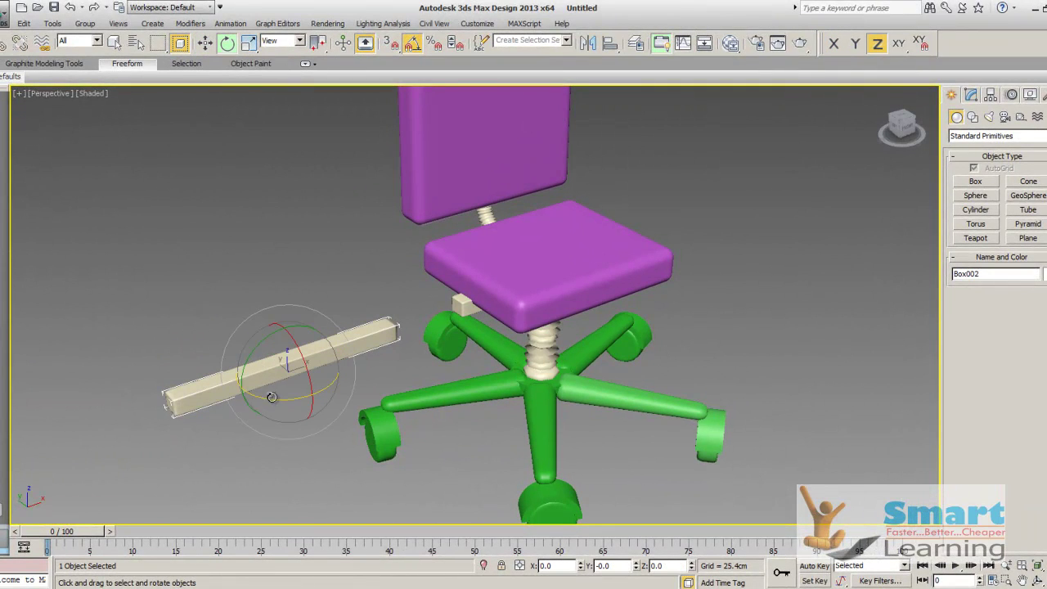
left_click_drag(271, 396, 327, 270)
left_click(308, 351)
scroll(357, 354, "down", 3)
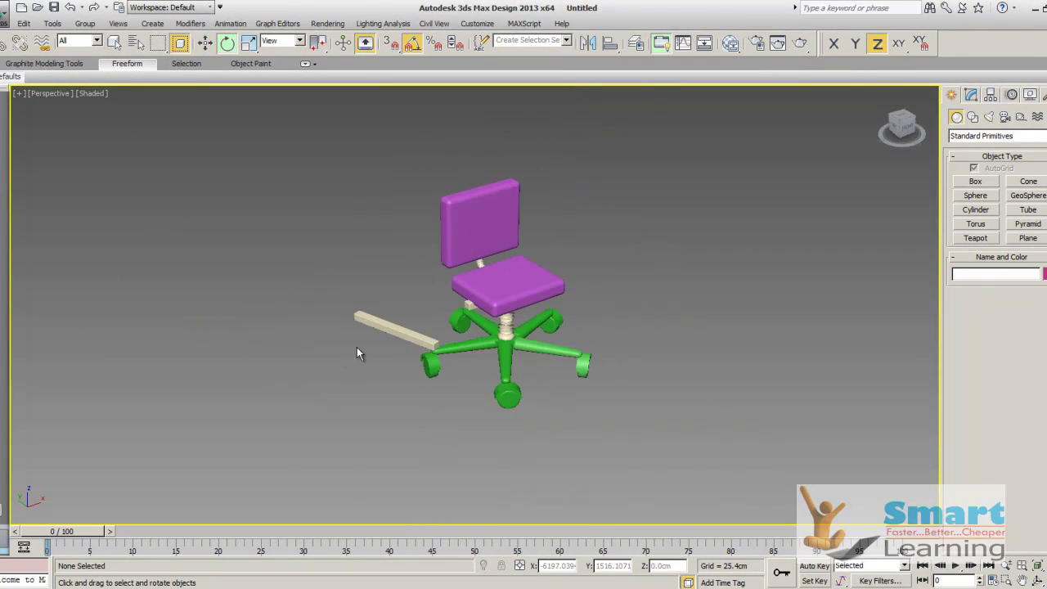
scroll(357, 354, "up", 5)
left_click(494, 353)
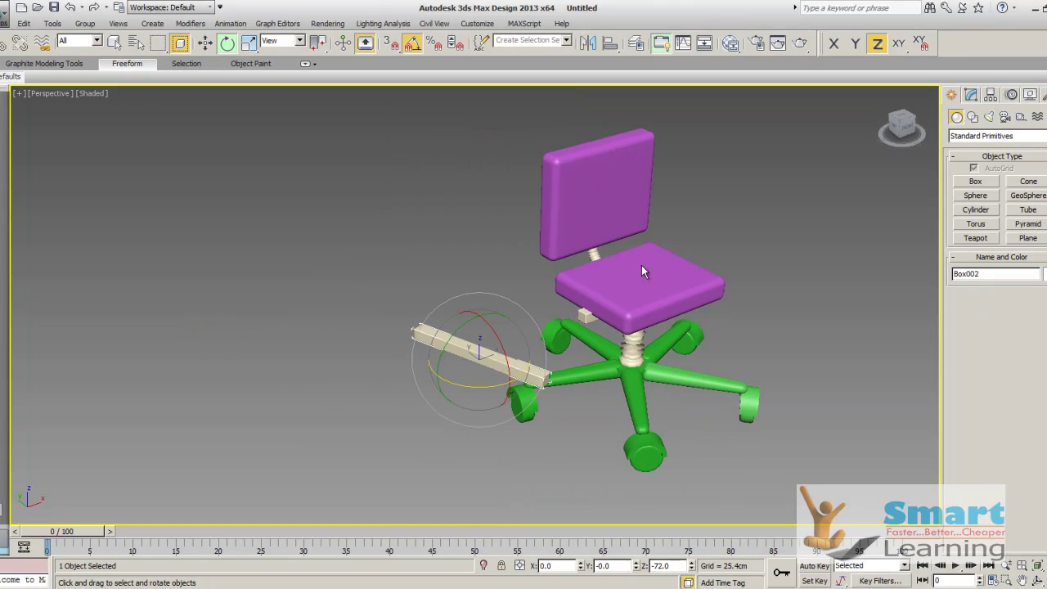
left_click(204, 42)
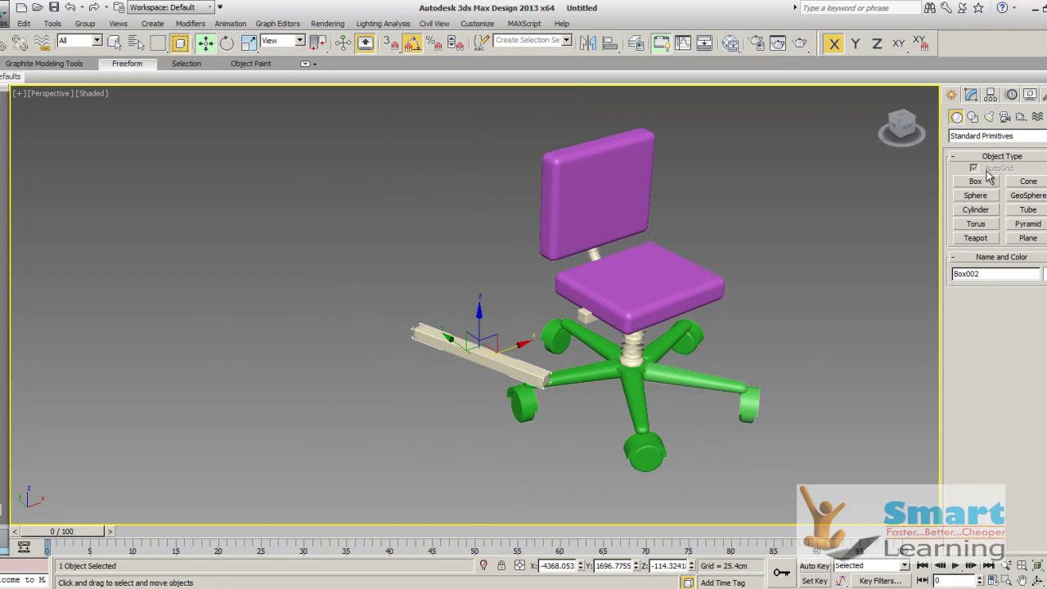
- Add a Bend modifier to the instanced bar and try an angle of 14 on the Z bend axis
left_click(977, 95)
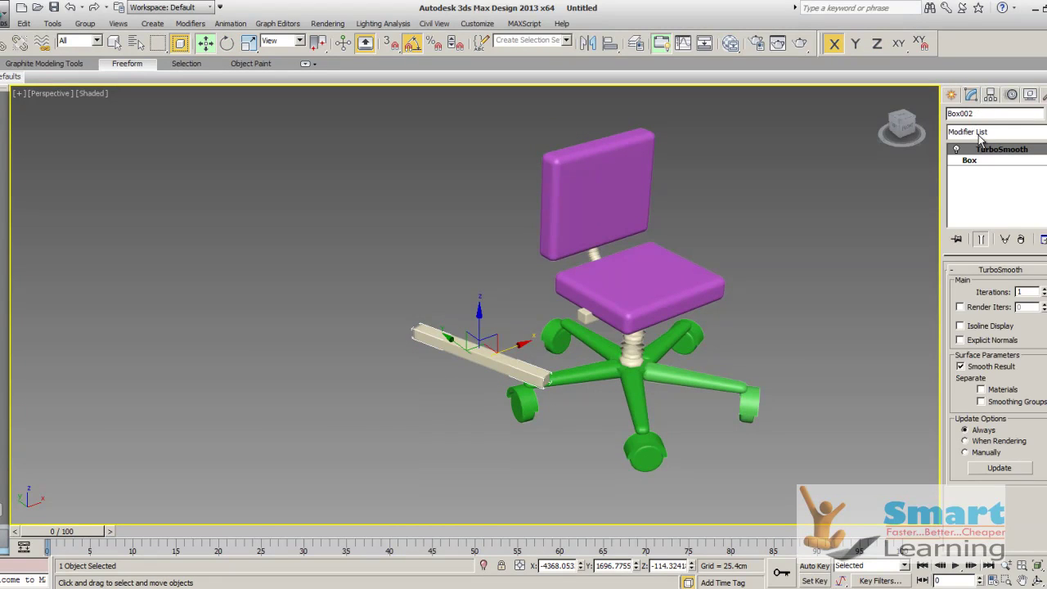
left_click(976, 133)
scroll(976, 137, "down", 7)
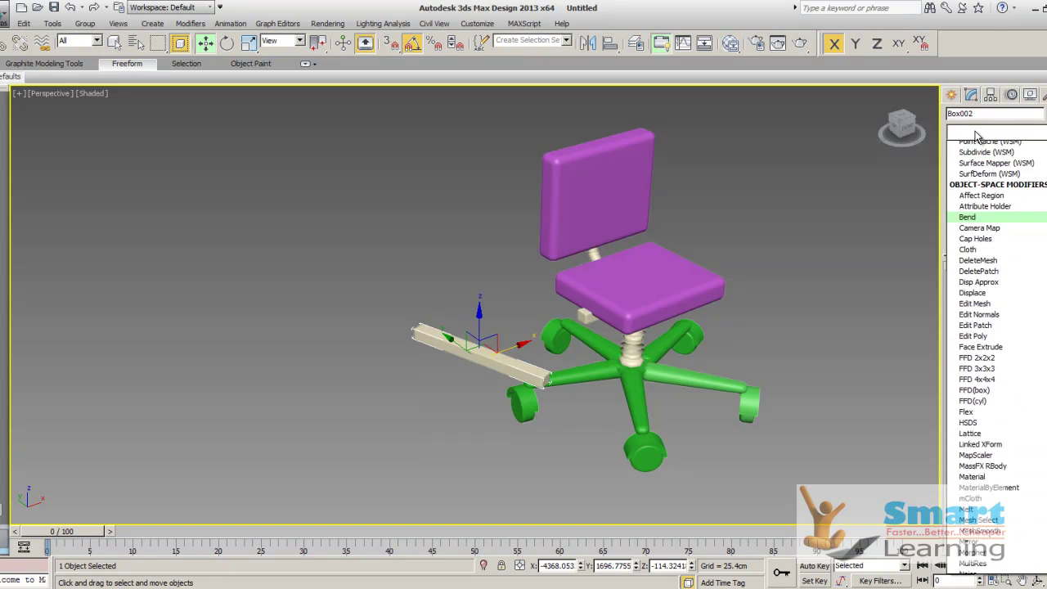
left_click(978, 146)
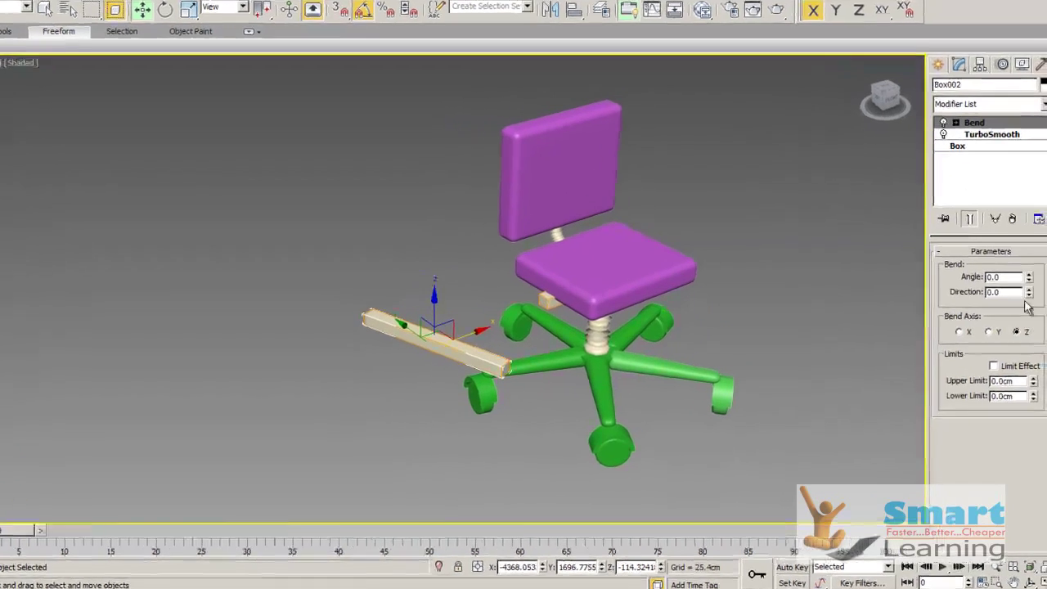
left_click_drag(1035, 294, 1030, 271)
left_click_drag(1005, 216, 1008, 227)
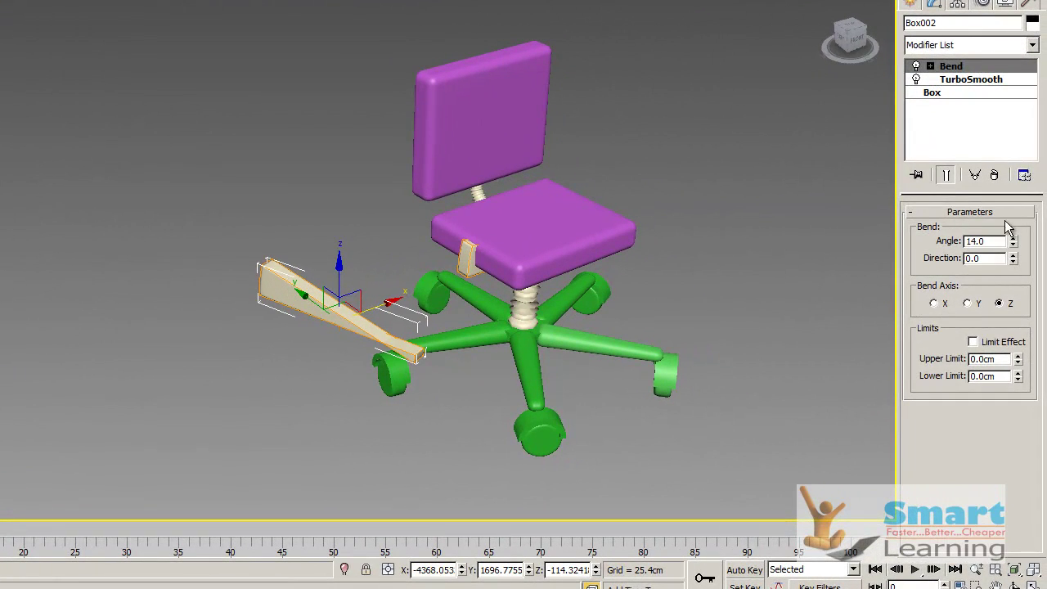
- Try the bend on the Y axis down to an angle of -5, and switch the bend axis to X
left_click(968, 303)
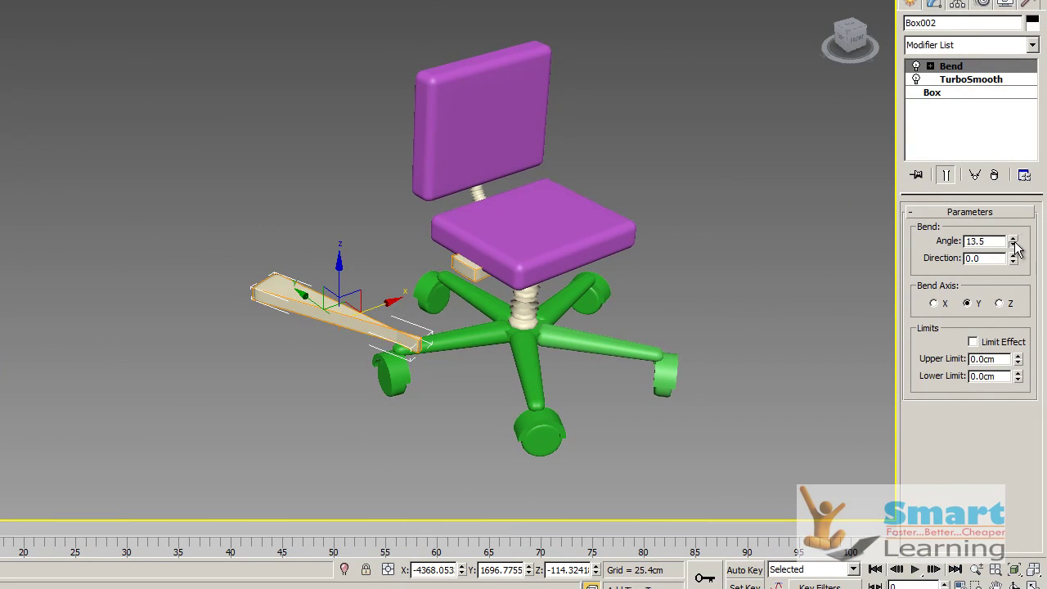
left_click_drag(1016, 250, 1019, 274)
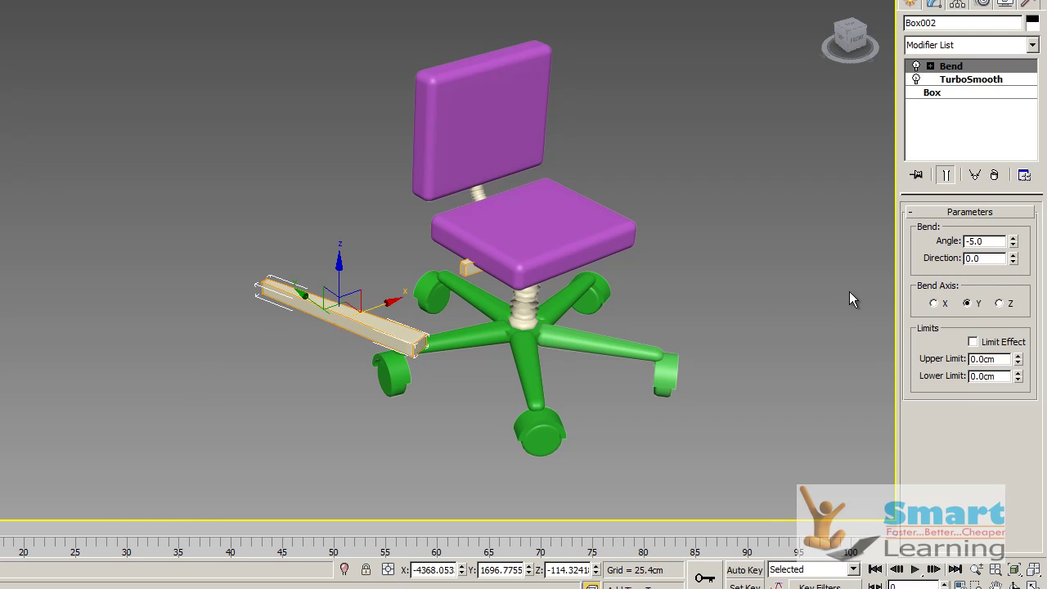
left_click(933, 304)
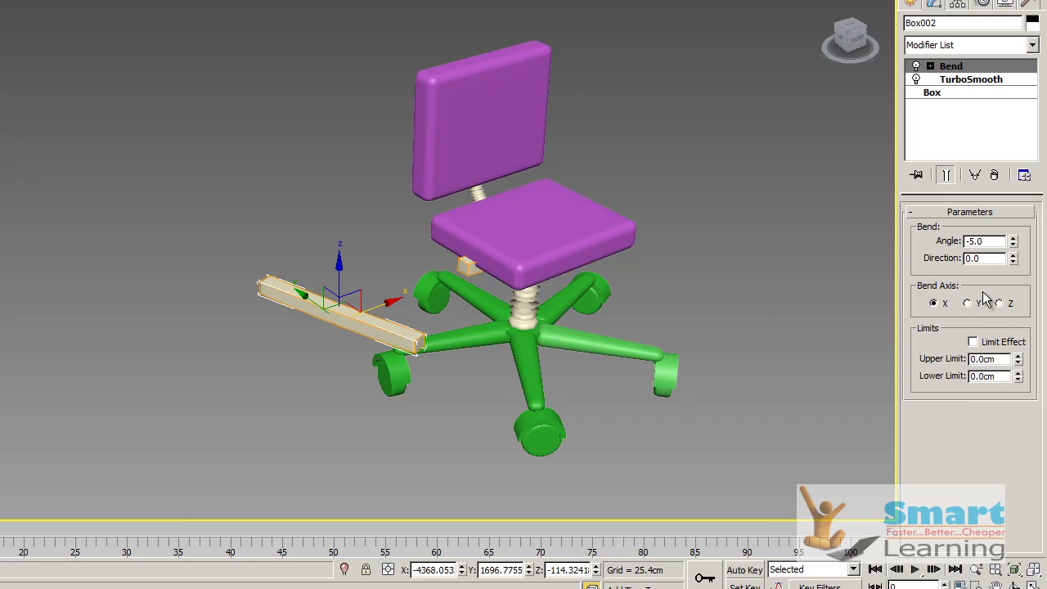
- Try a bend angle of 95.5 along X on the instanced bar, and undo that angle change
left_click_drag(1013, 241, 988, 78)
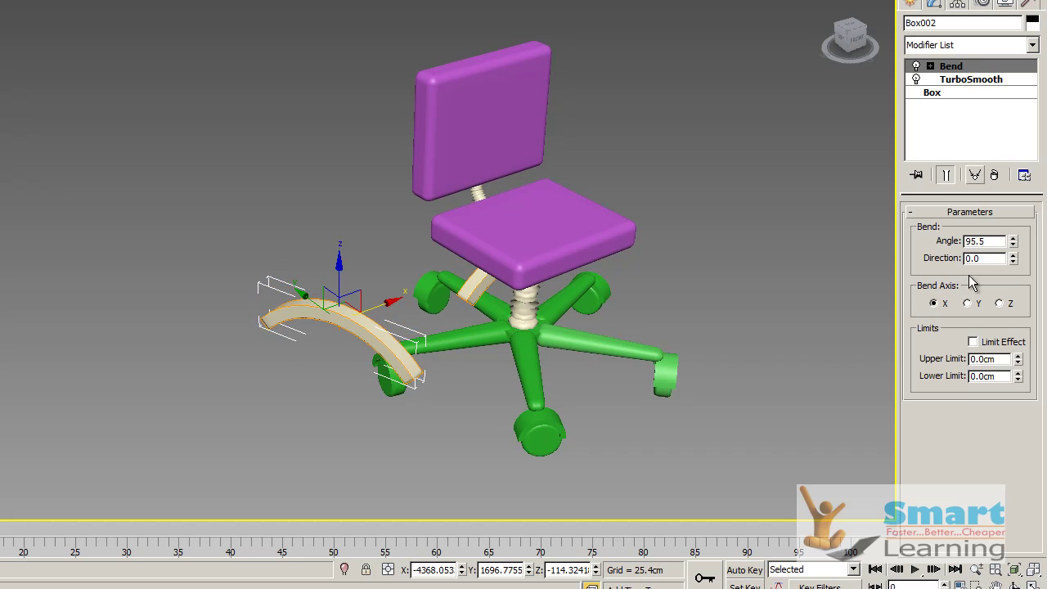
left_click(473, 427)
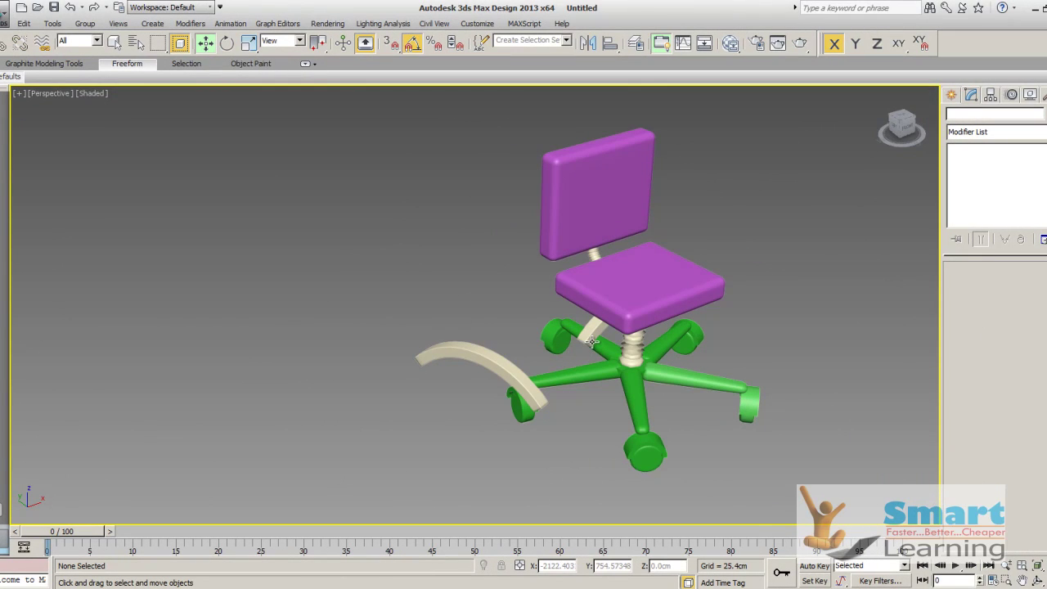
left_click(591, 338)
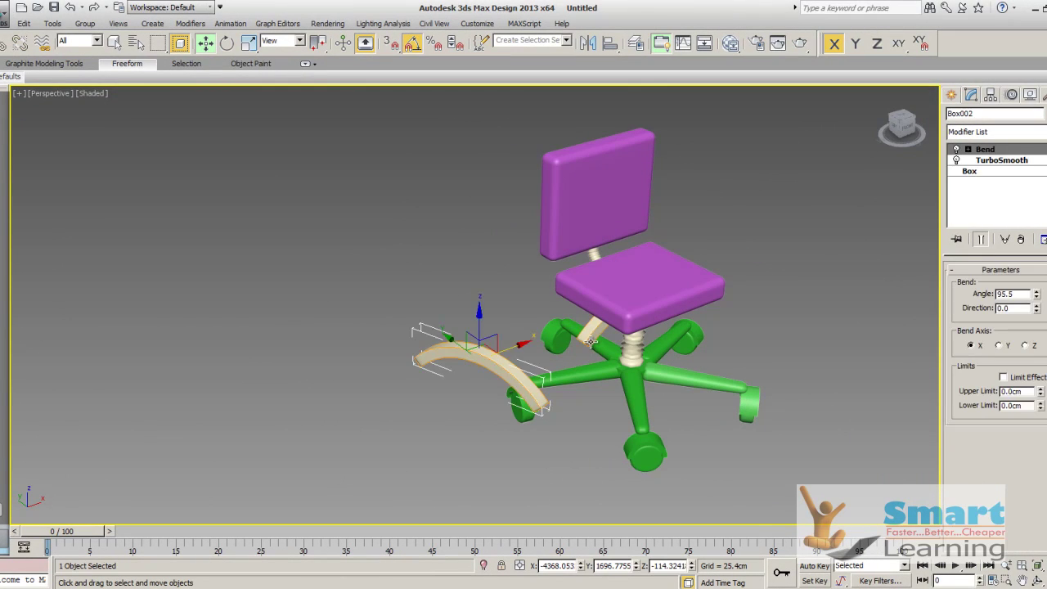
left_click(489, 303)
left_click(460, 344)
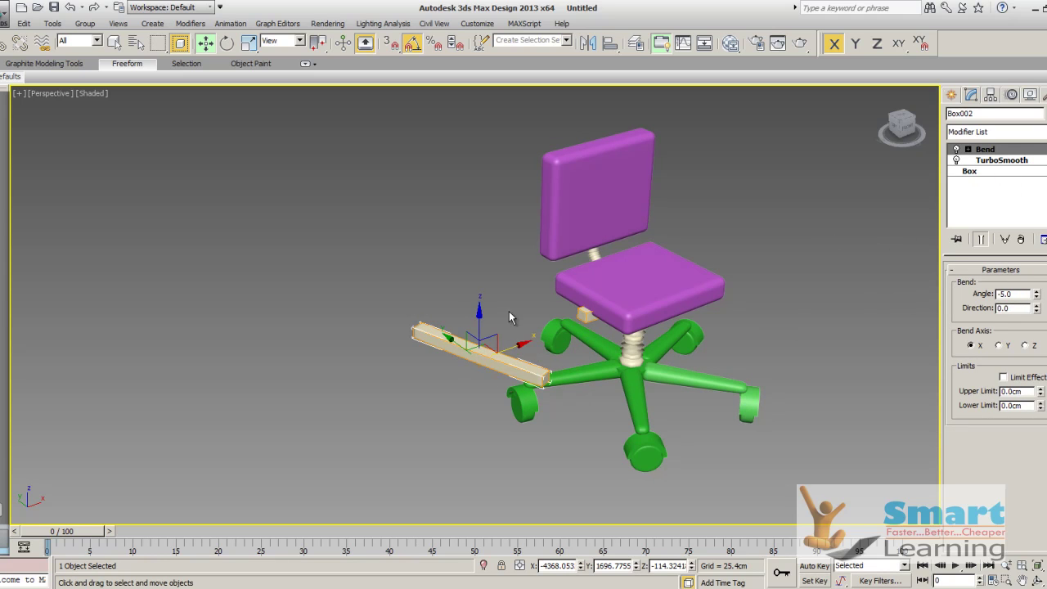
- Delete the instanced bar beside the chair and select the original box beneath the seat
left_click(476, 366)
scroll(475, 365, "up", 4)
scroll(458, 368, "down", 2)
left_click(455, 378)
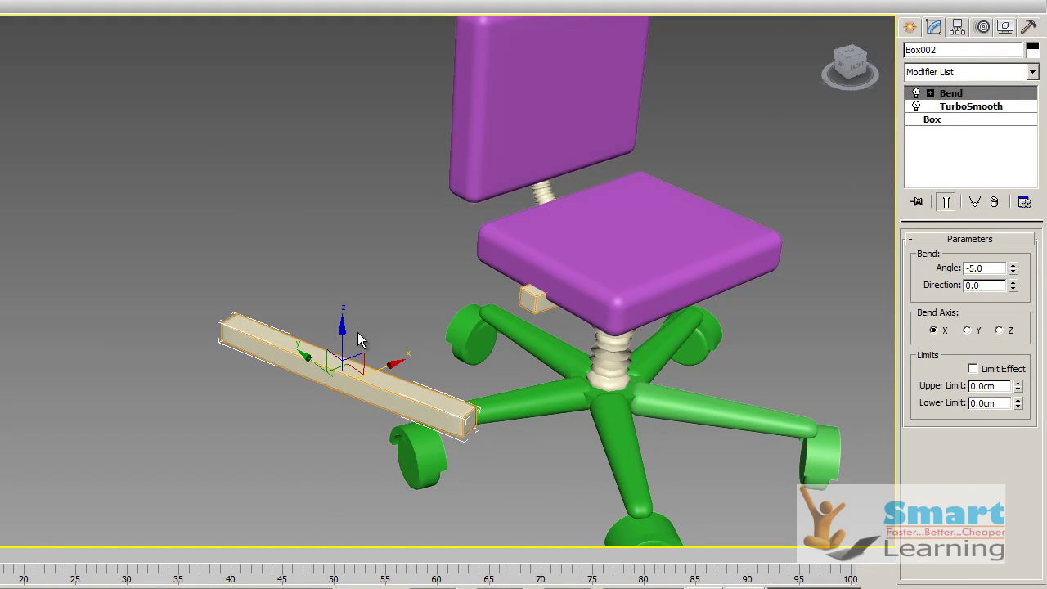
key("Delete")
left_click(529, 296)
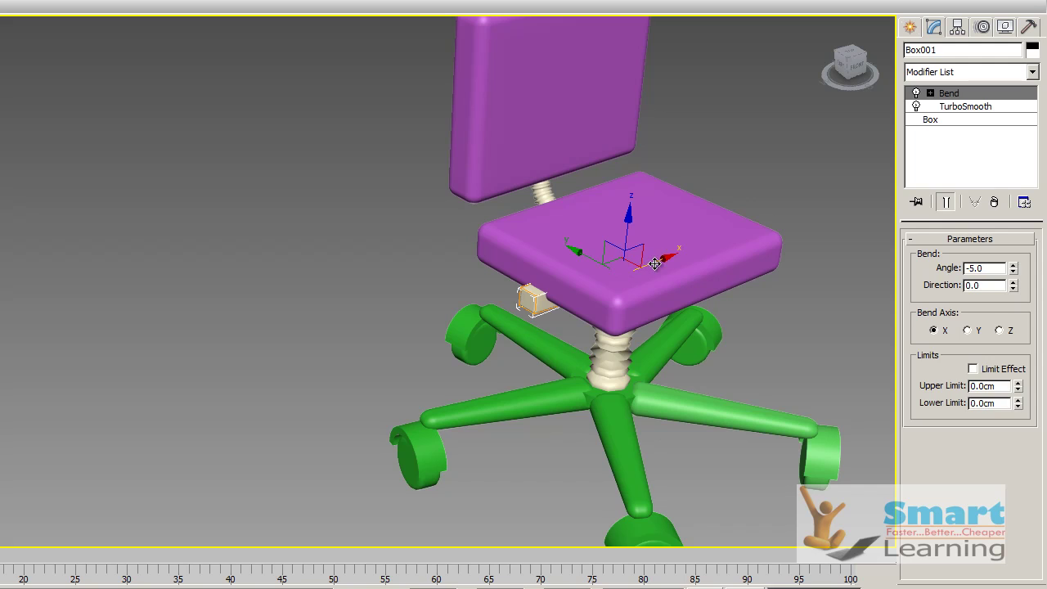
- Copy the box beneath the seat out beside the chair as an independent copy and set its bend angle to -94.5
mouse_move(654, 263)
left_mouse_down("shift")
mouse_move(474, 315)
mouse_move(347, 292)
left_mouse_up("shift")
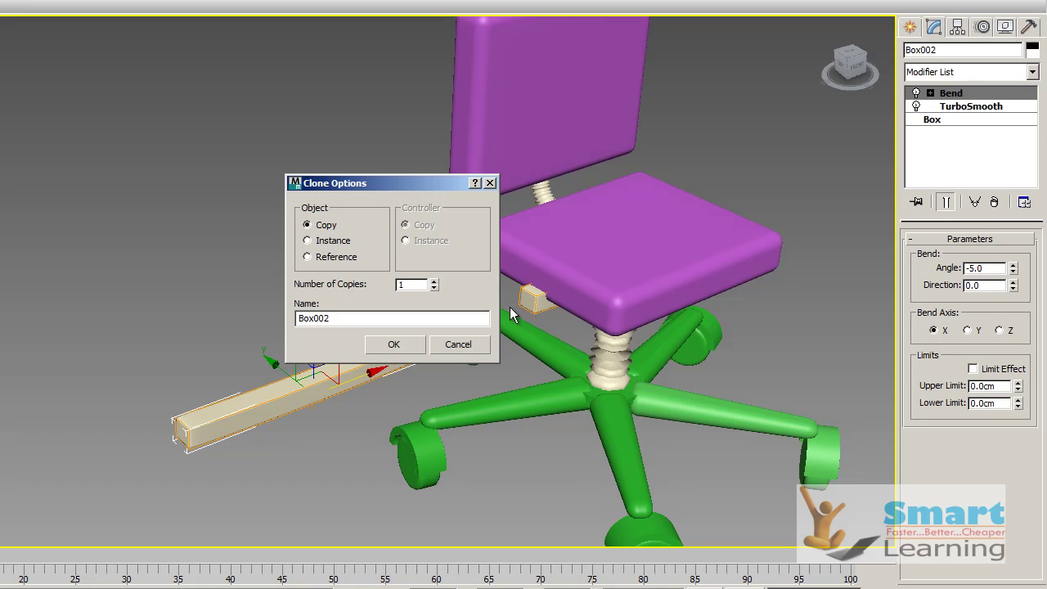
left_click(393, 344)
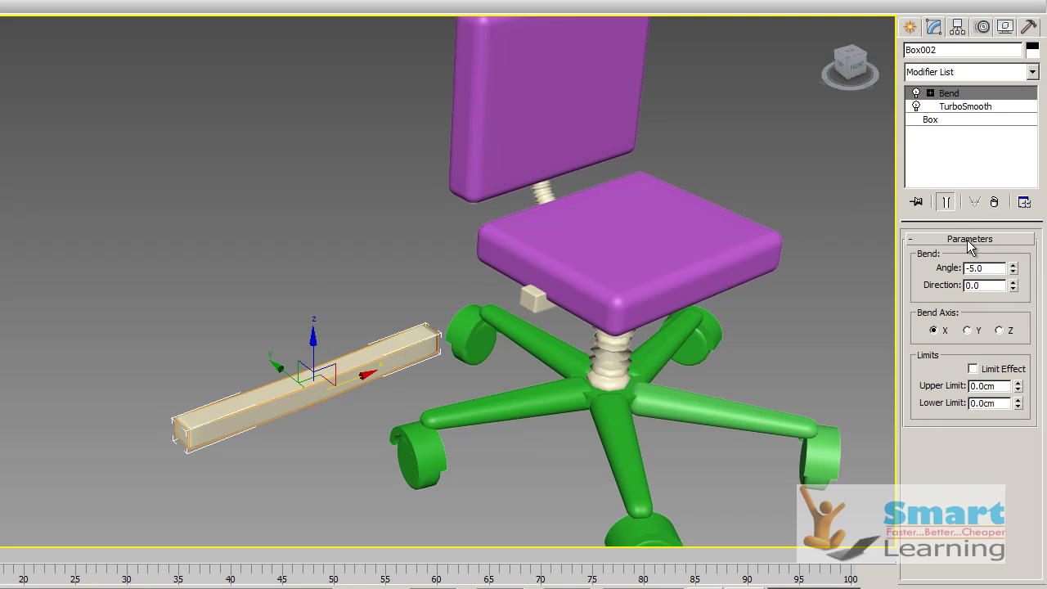
left_click_drag(1013, 270, 1044, 418)
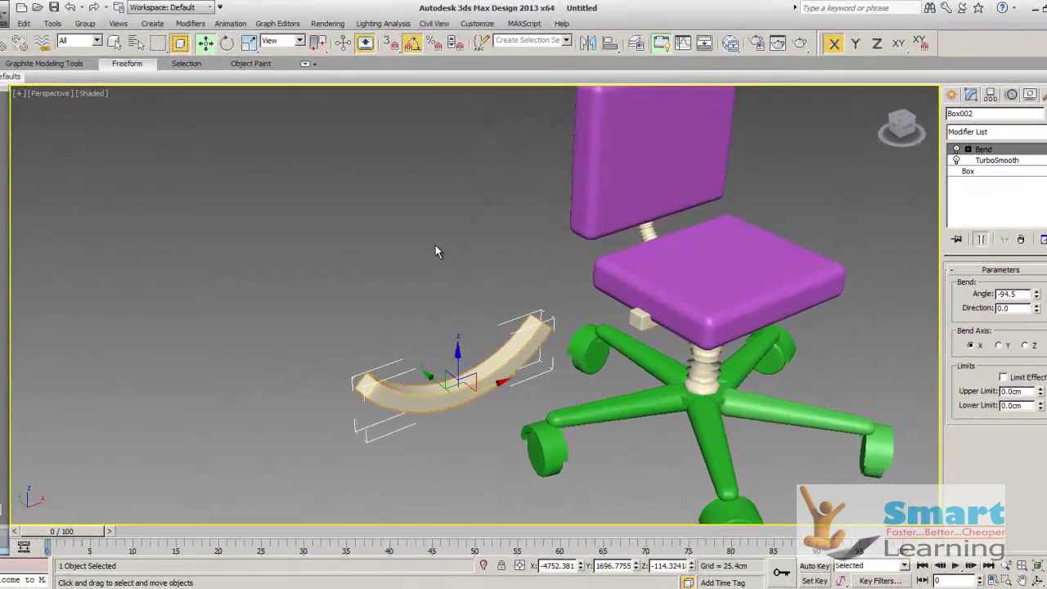
left_click(288, 268)
- Rotate the bent bar about its Z axis so it runs from front to back beside the chair
scroll(460, 330, "up", 2)
left_click(489, 393)
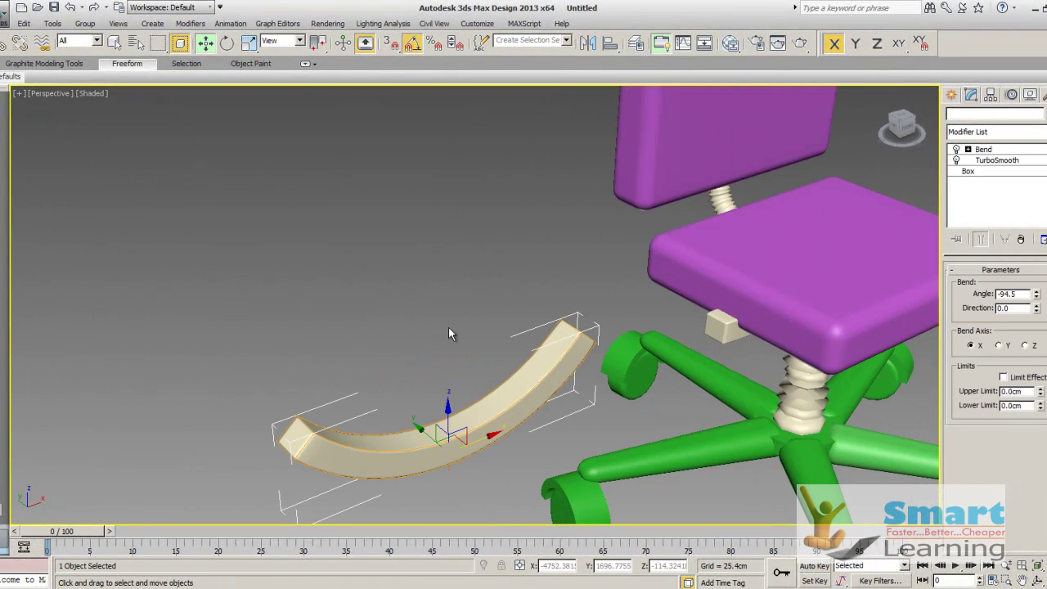
left_click(226, 44)
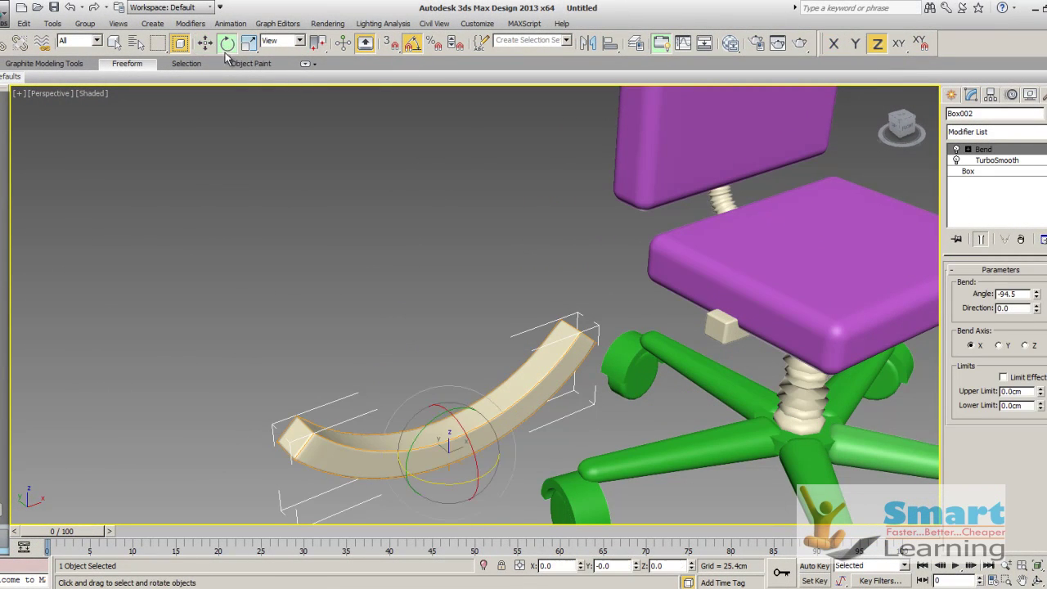
left_click_drag(442, 482, 442, 483)
left_click(505, 326)
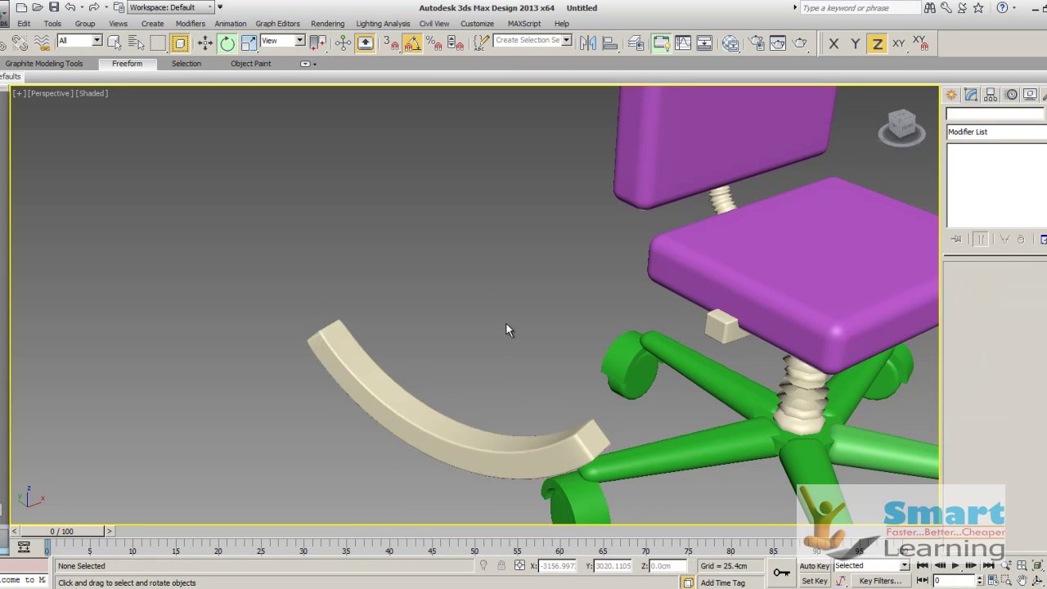
- Scale the straight box beneath the seat along X so its ends extend further beyond the seat's sides
scroll(505, 326, "down", 2)
middle_click_drag(501, 359, 451, 298)
scroll(547, 287, "up", 2)
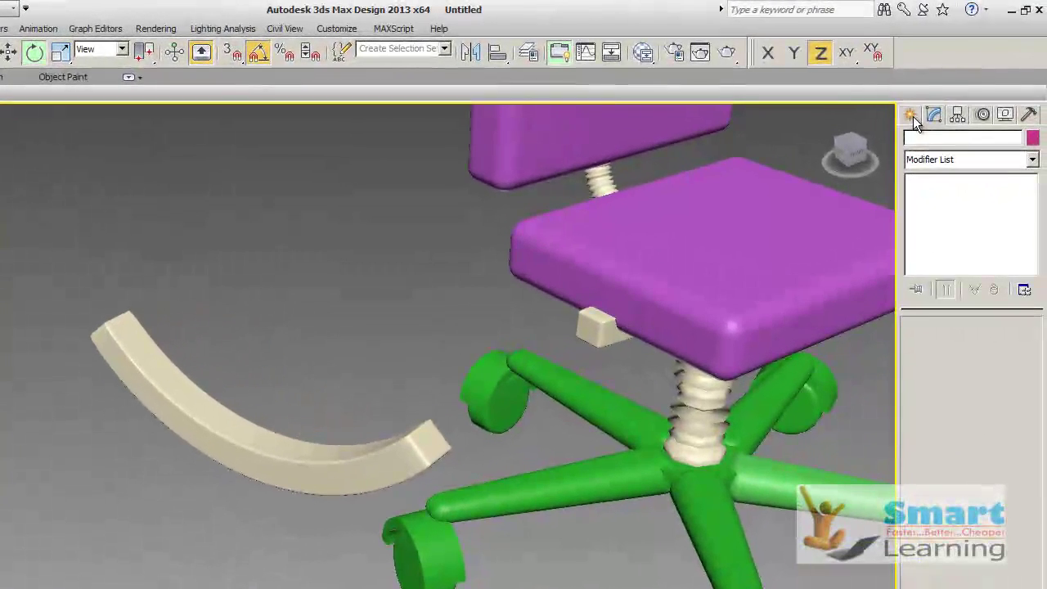
left_click(951, 95)
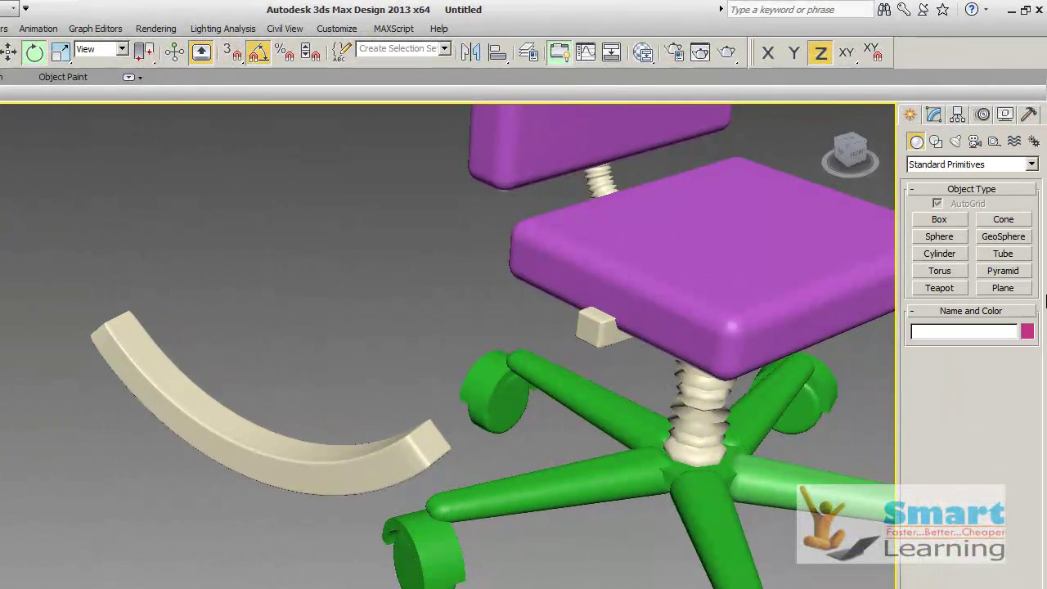
left_click(595, 327)
left_click(60, 52)
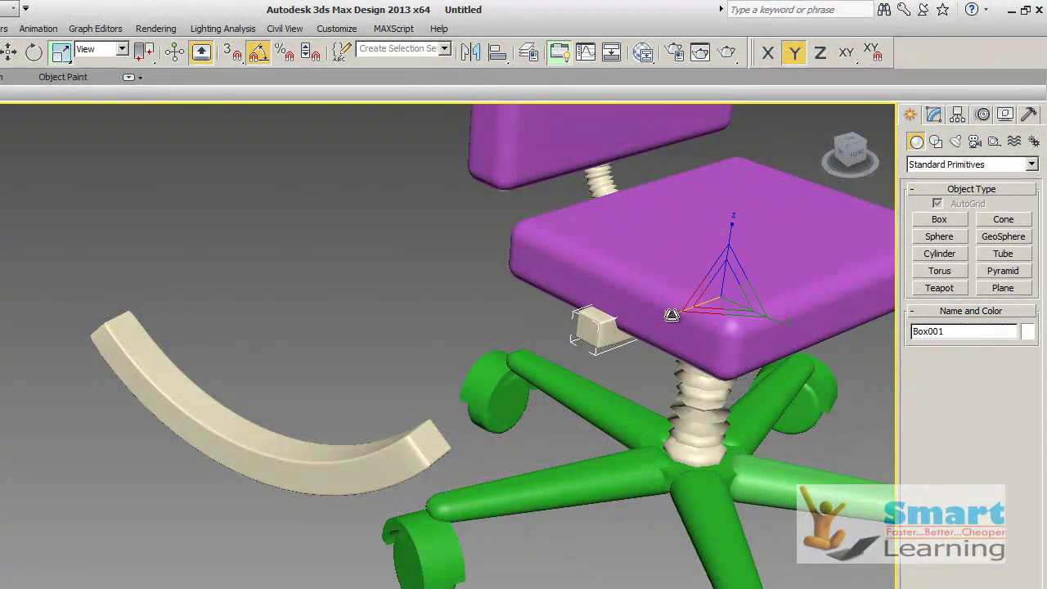
left_click_drag(672, 315, 665, 316)
left_click(351, 381)
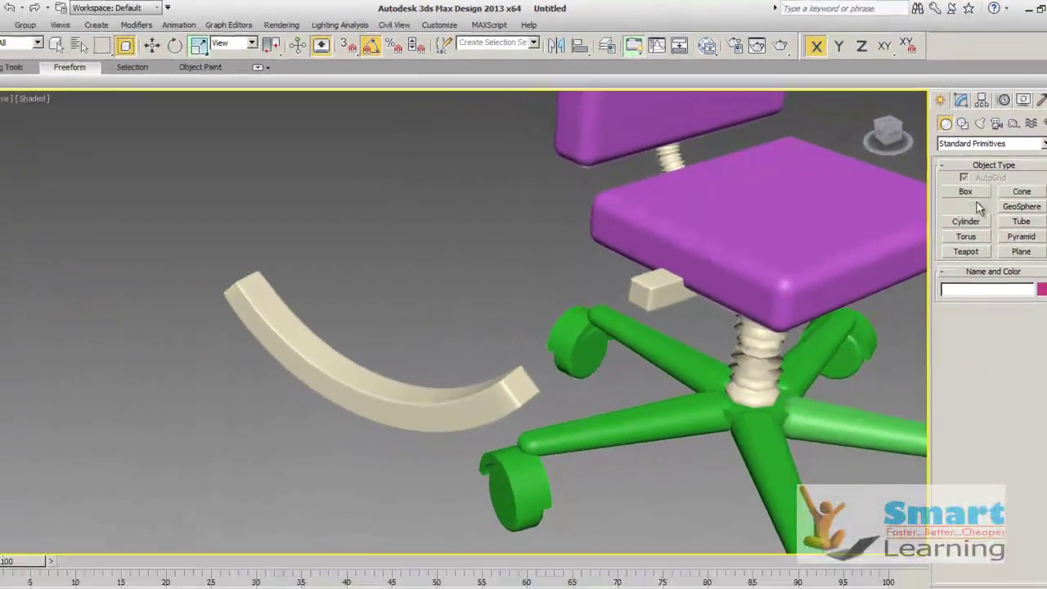
- Create a box about 240 x 182 cm and 261 cm high as a post on top of the under-seat bar's protruding end
left_click(939, 220)
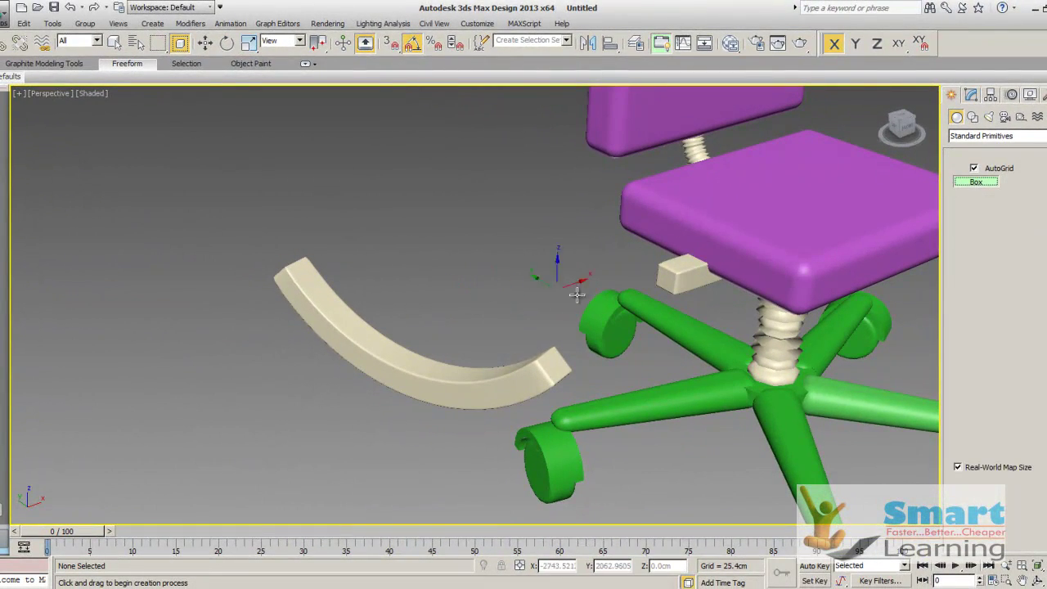
middle_click_drag(672, 282, 647, 319)
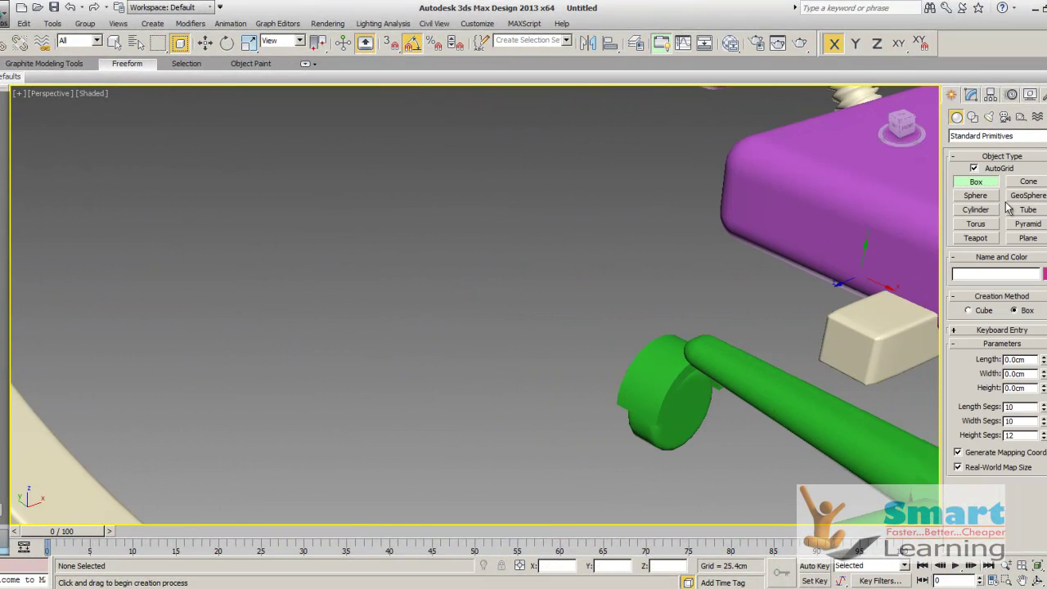
left_click_drag(849, 311, 919, 313)
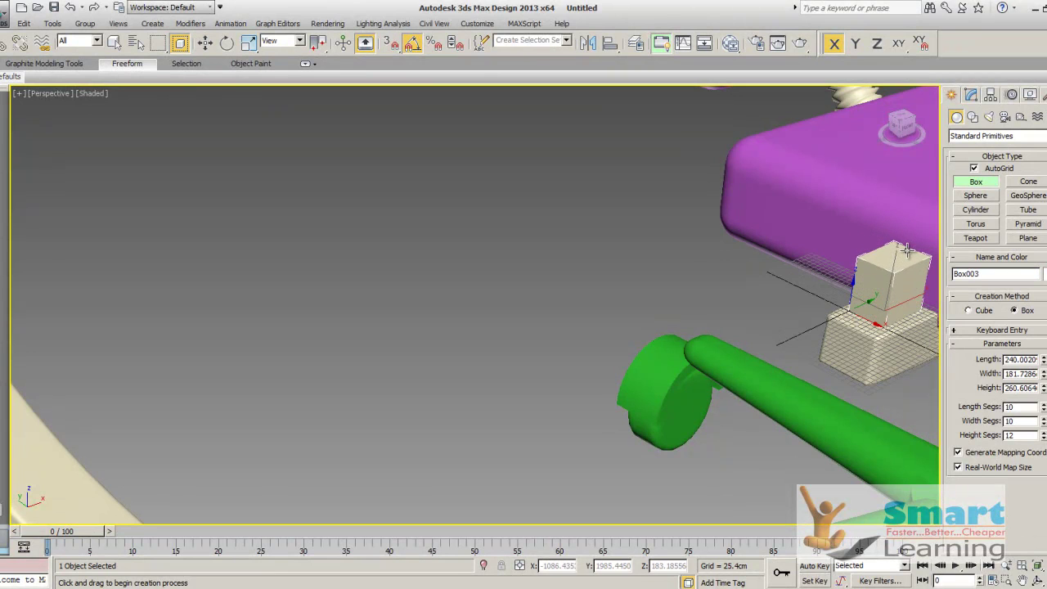
left_click(905, 254)
right_click(619, 264)
left_click(569, 289)
- In the left view, raise the bent bar vertically until its lowest part meets the top of the small post
scroll(517, 297, "down", 5)
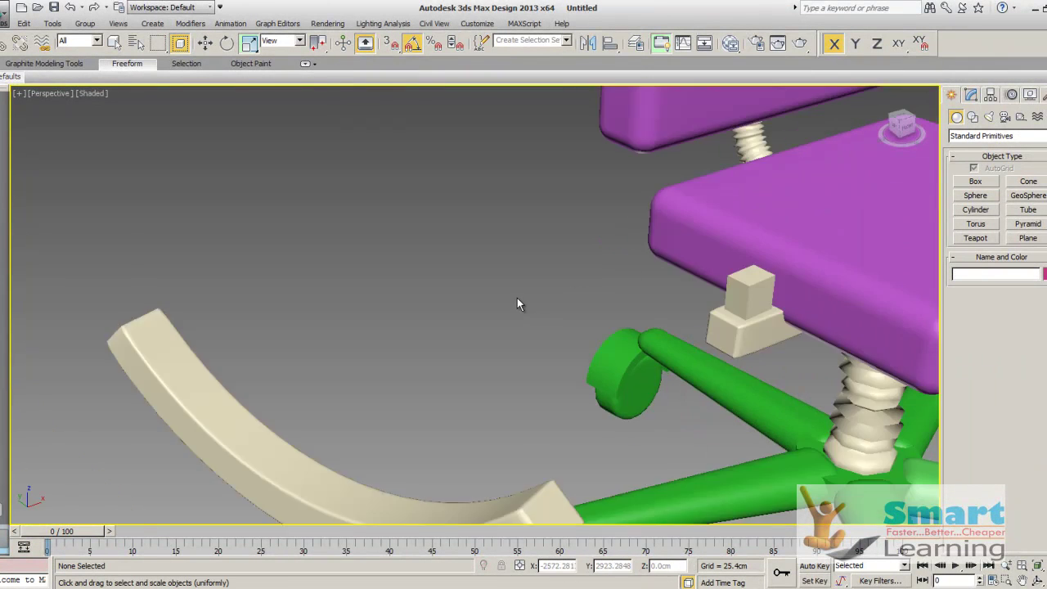
middle_click_drag(508, 295, 464, 265)
left_click(339, 386)
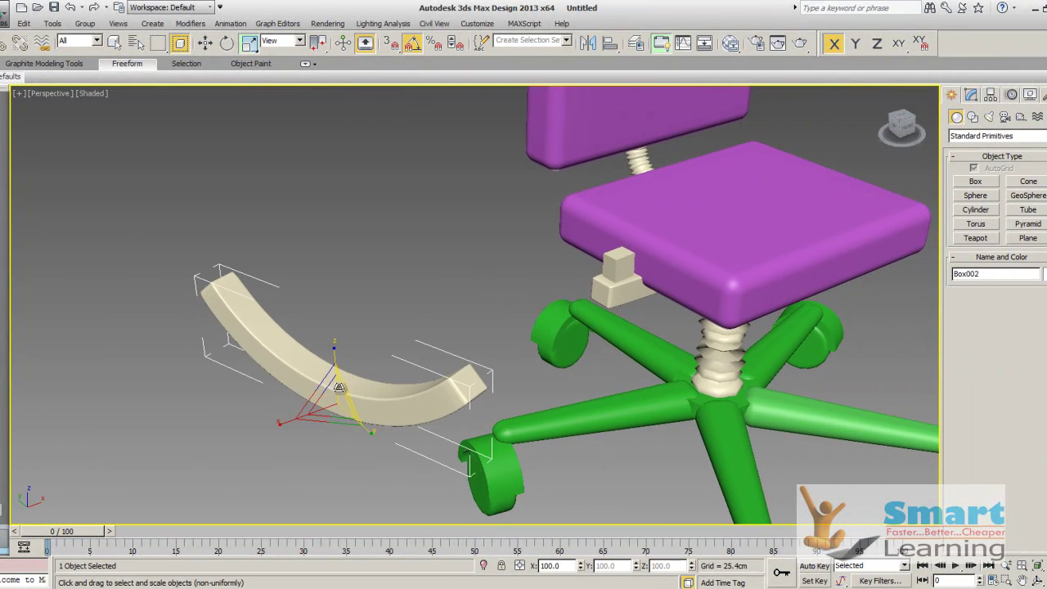
left_click(382, 276)
key("f")
middle_click_drag(451, 341, 744, 348)
middle_click_drag(244, 328, 332, 329)
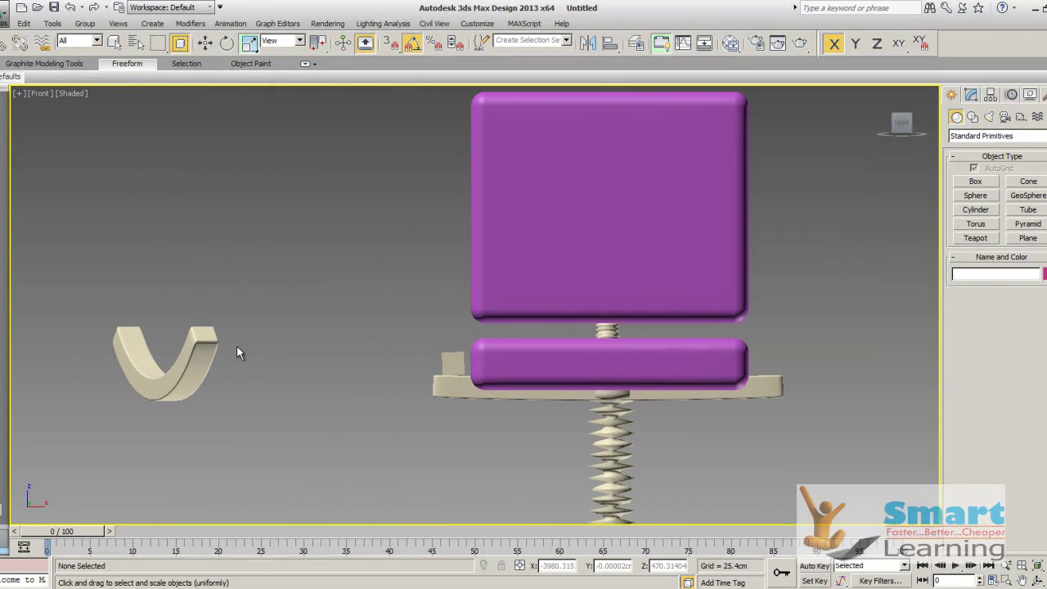
scroll(285, 324, "down", 2)
scroll(285, 324, "up", 1)
scroll(285, 324, "down", 1)
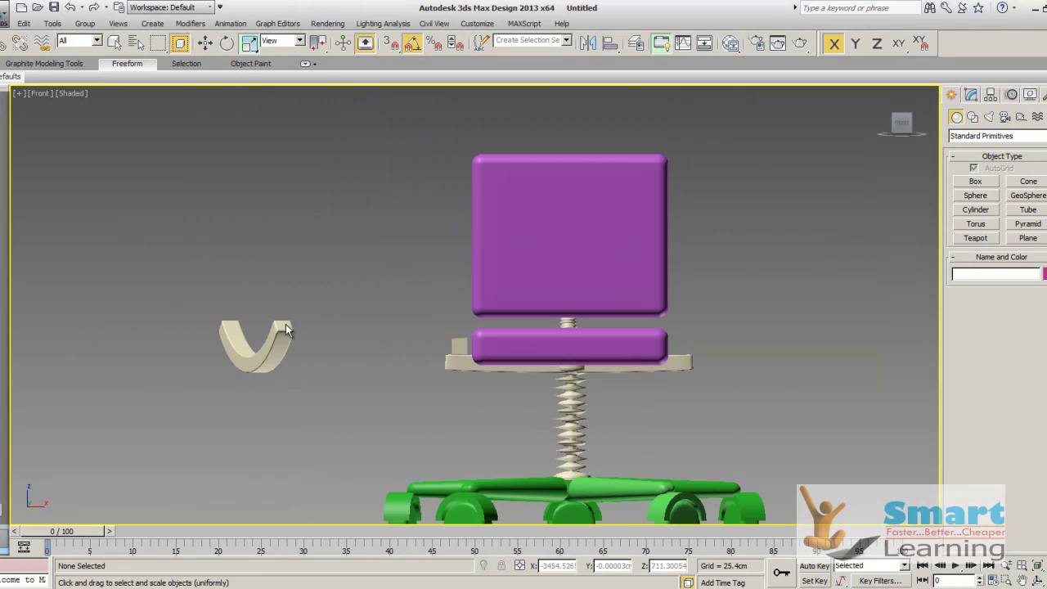
key("l")
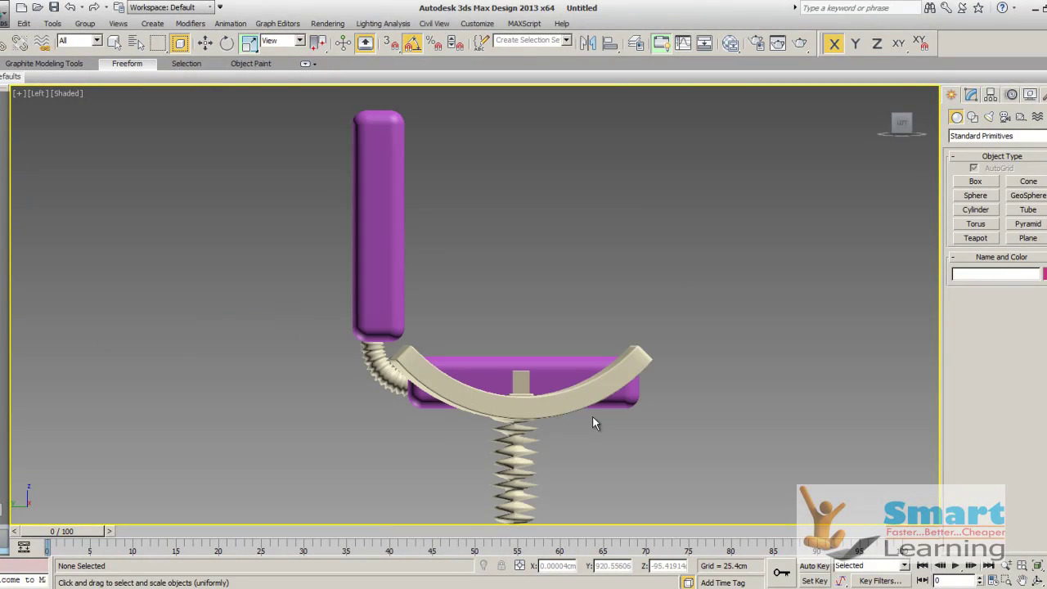
left_click(205, 45)
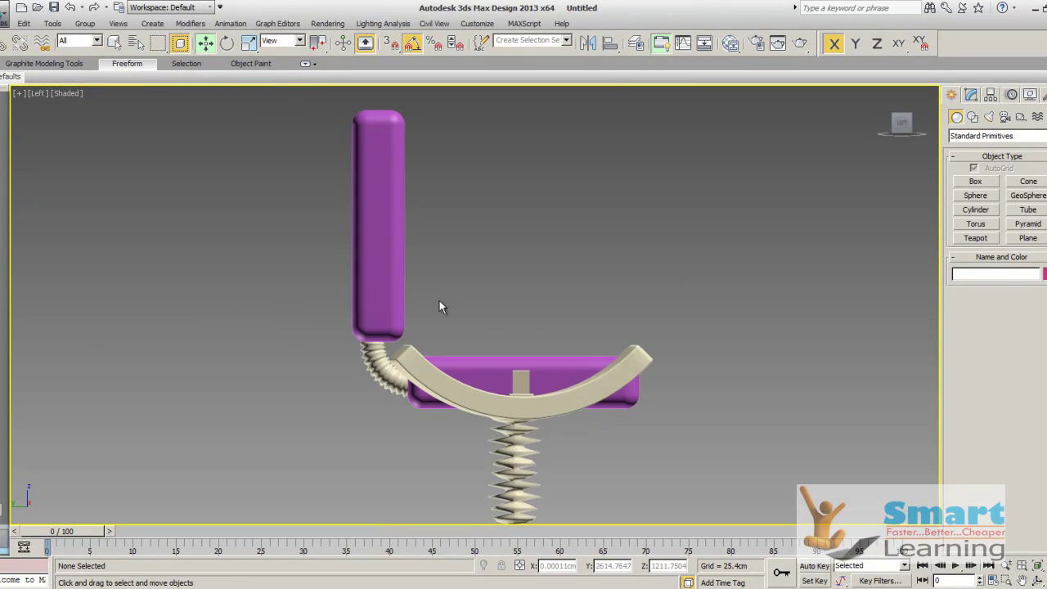
scroll(513, 309, "down", 2)
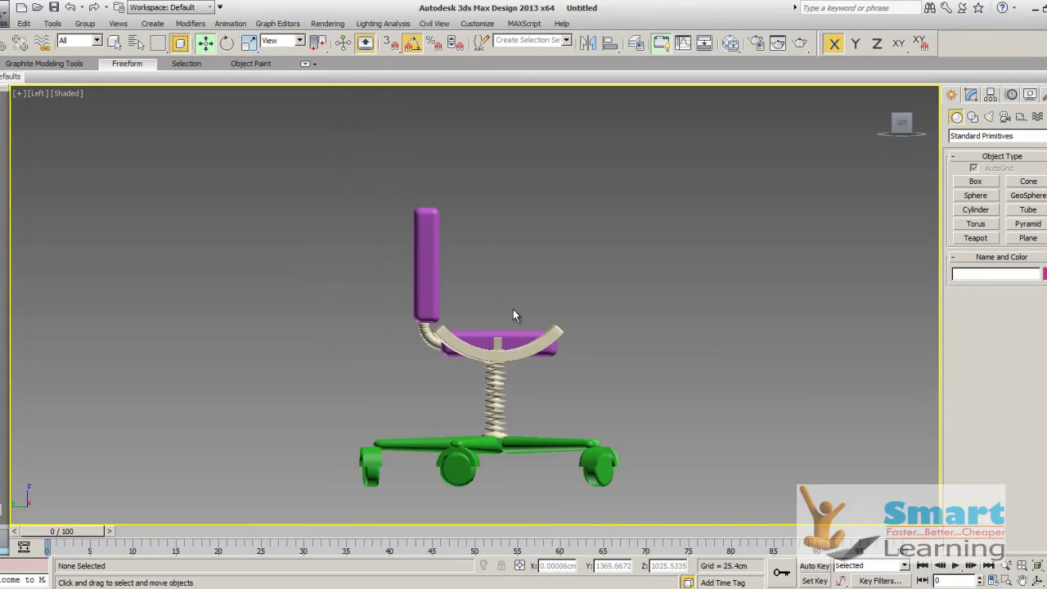
scroll(570, 369, "up", 3)
left_click(677, 276)
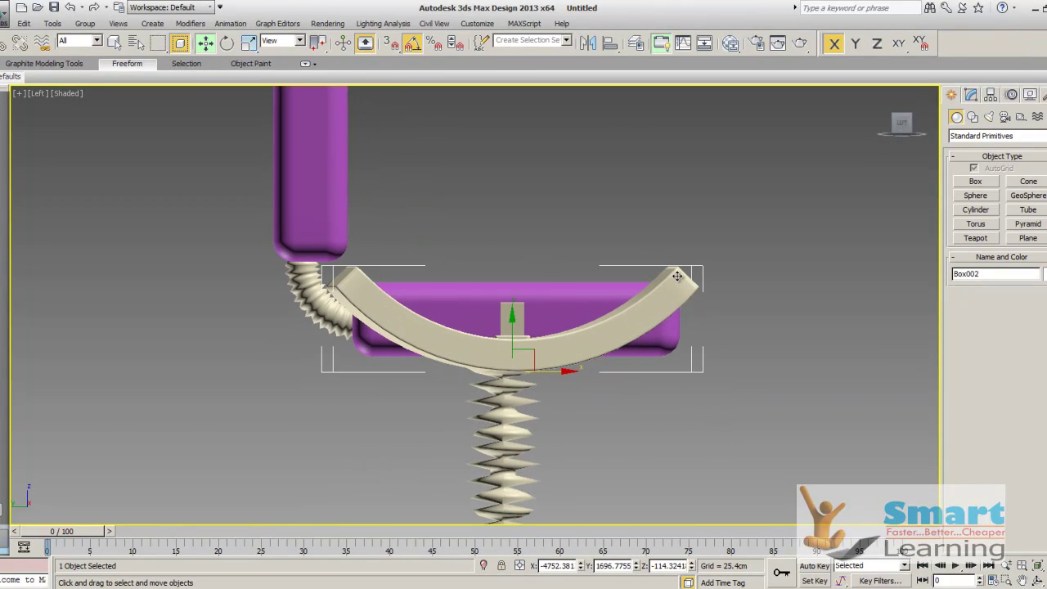
left_click_drag(512, 318, 517, 250)
left_click(533, 237)
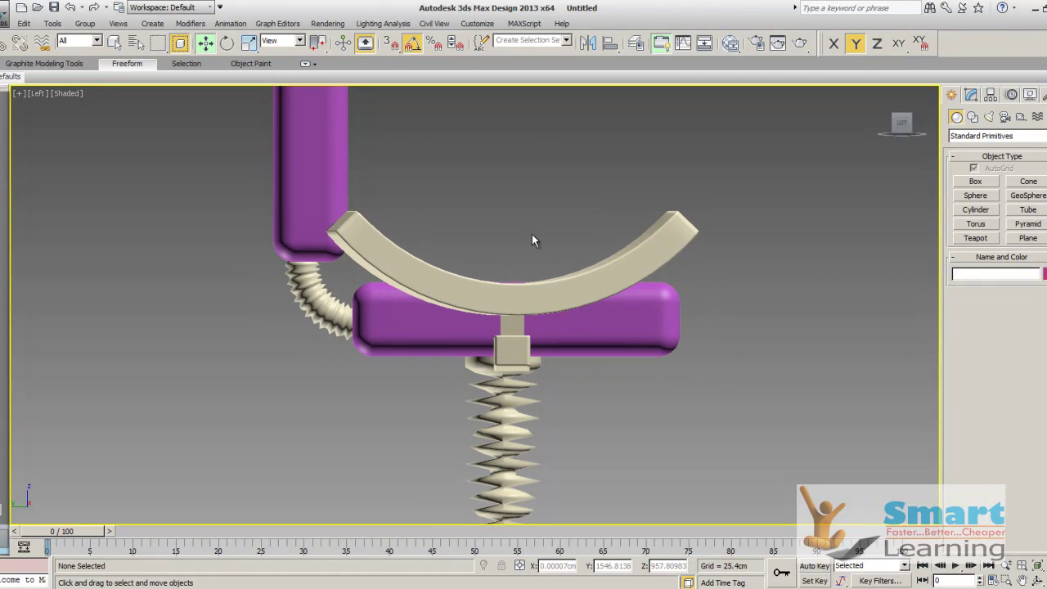
- Rotate the bent bar about its Z axis to bring it roughly parallel to the seat's side edge
scroll(432, 344, "down", 2)
middle_click_drag(524, 375, 429, 425, "alt")
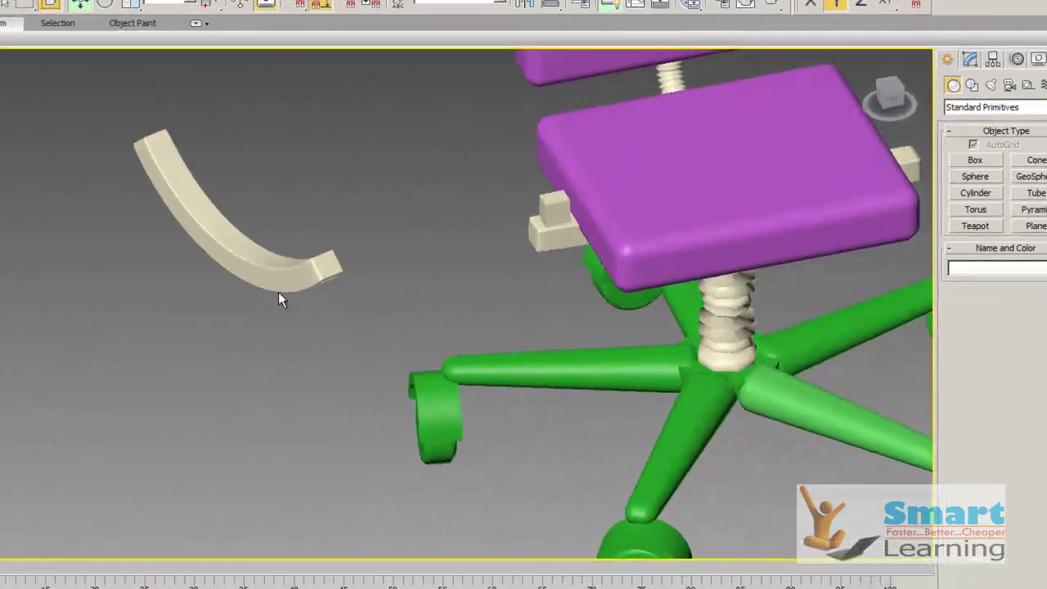
left_click(358, 283)
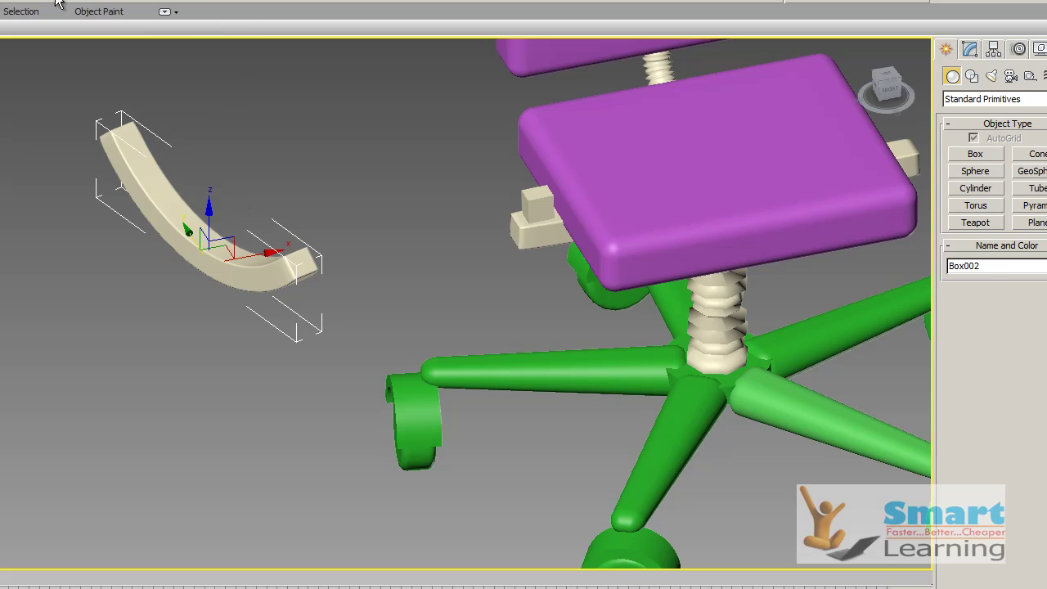
key("e")
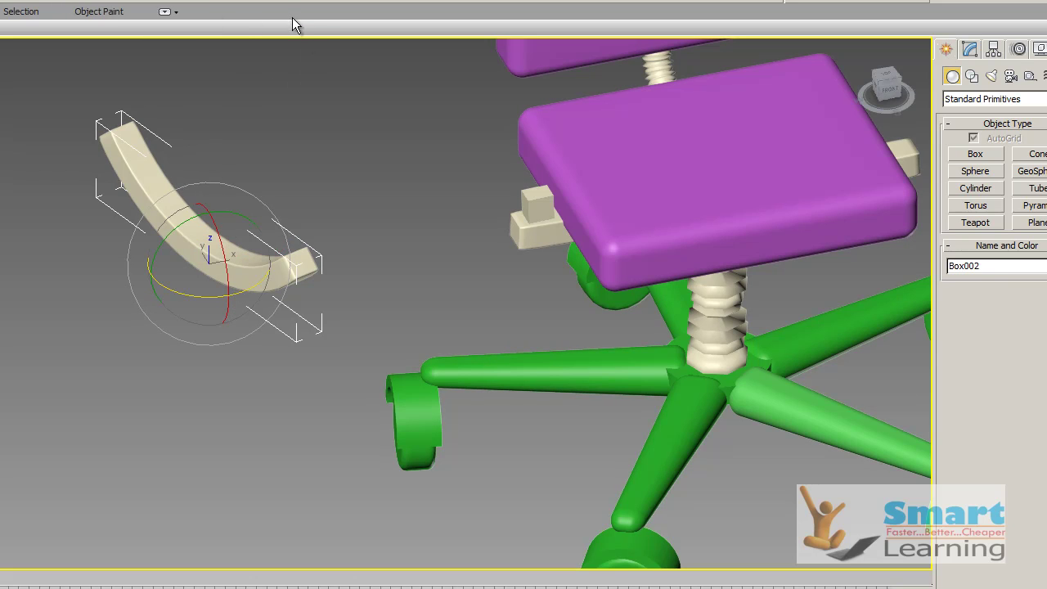
left_click_drag(213, 301, 167, 286)
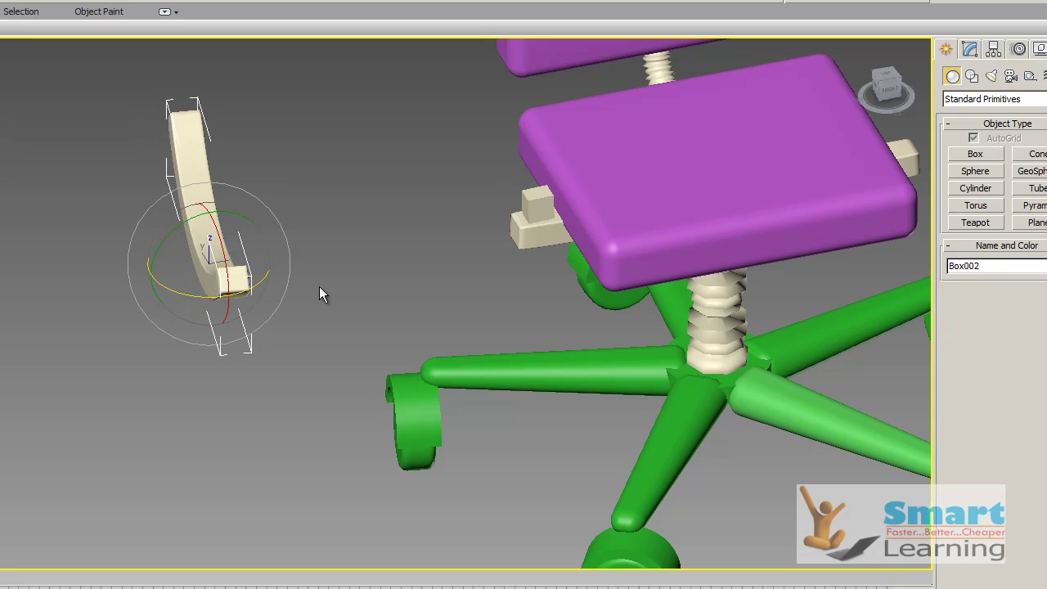
left_click(319, 288)
- Fine-tune the bent bar's rotation about the vertical axis in the front view until it appears exactly edge-on
key("f")
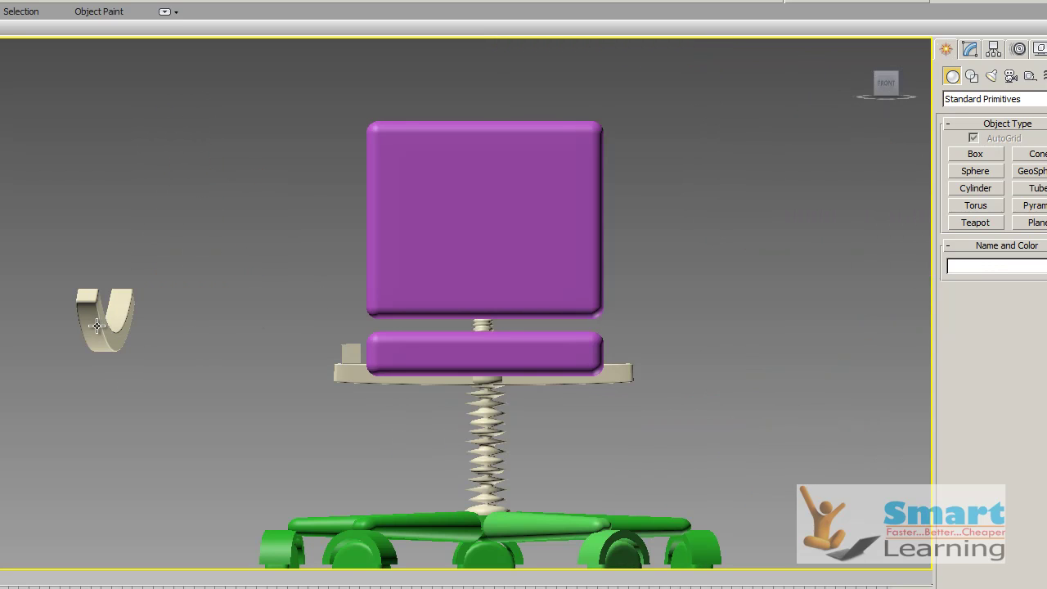
scroll(85, 301, "down", 3)
scroll(85, 301, "up", 3)
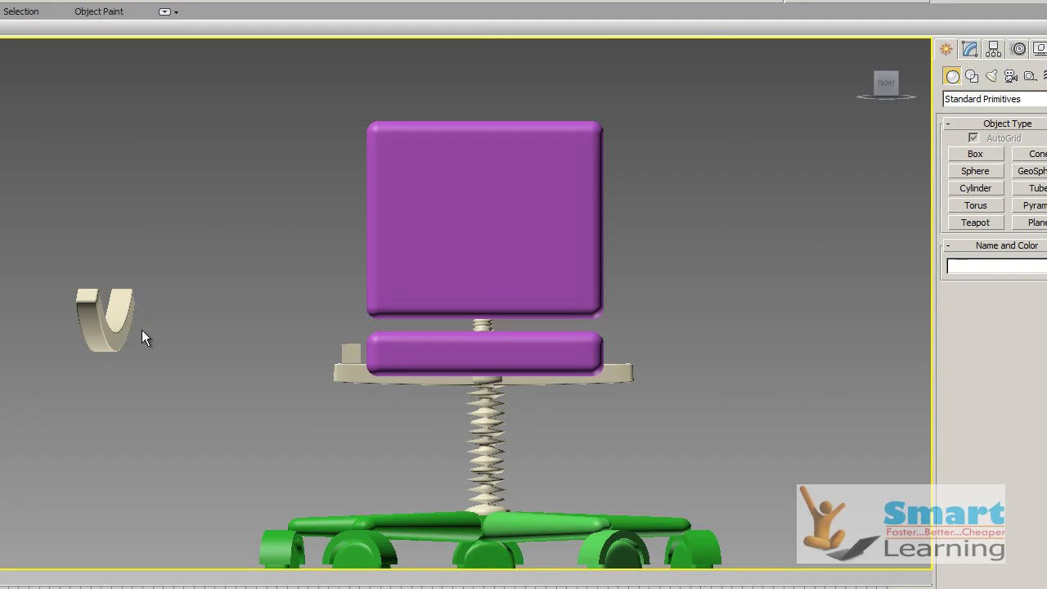
left_click(86, 306)
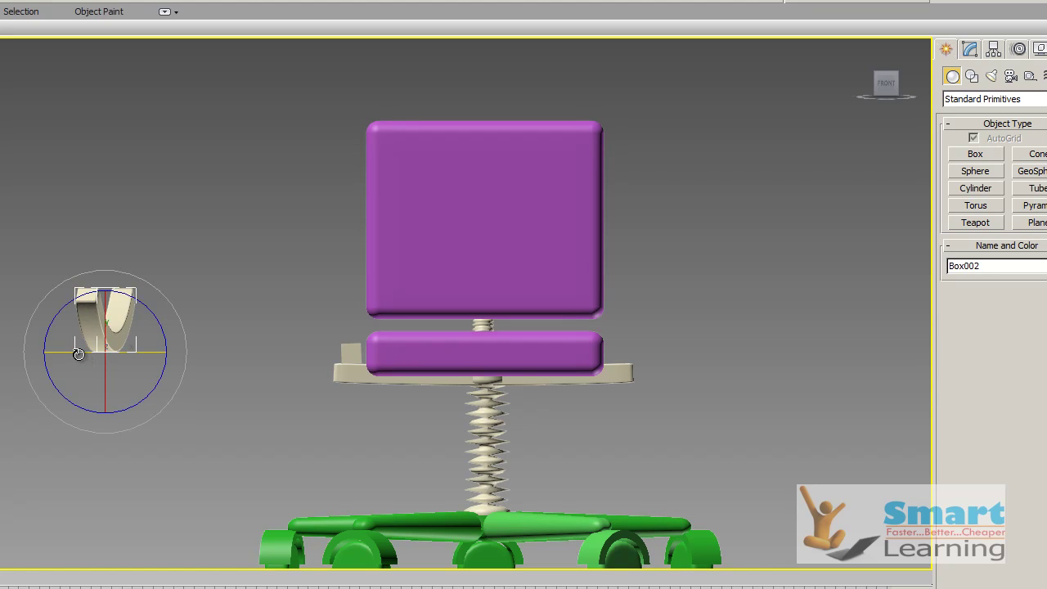
left_click_drag(79, 353, 91, 358)
left_click(189, 312)
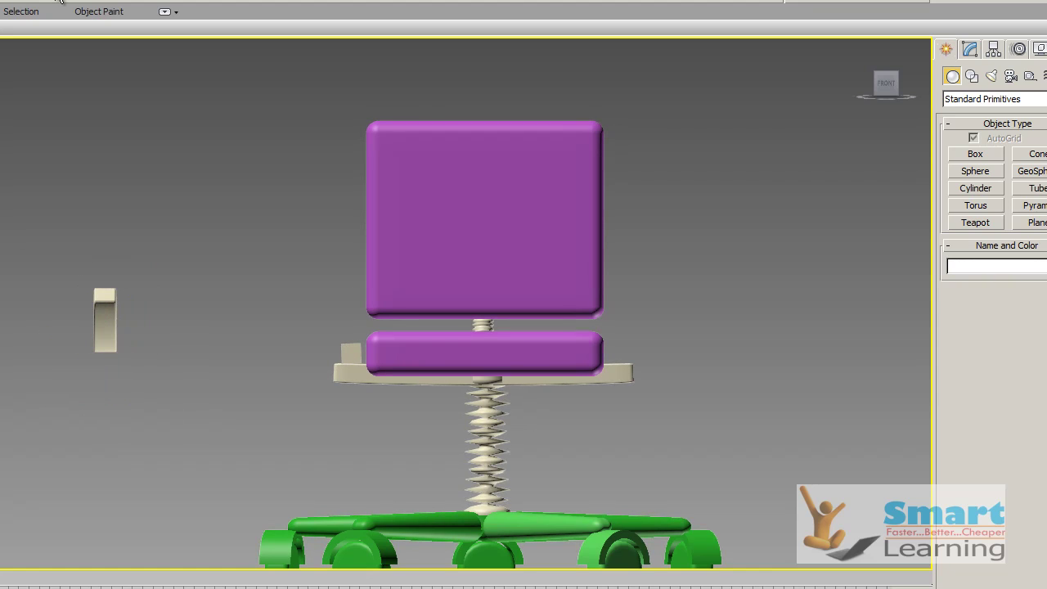
- Move the bent bar along X until it sits directly above the small post beside the seat
left_click(107, 312)
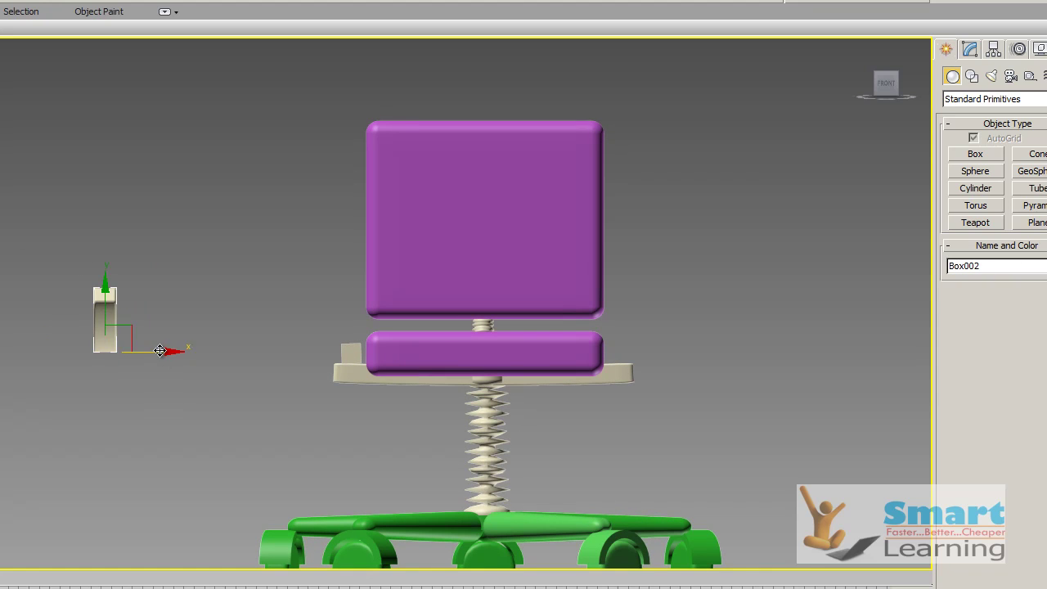
left_click_drag(160, 350, 406, 341)
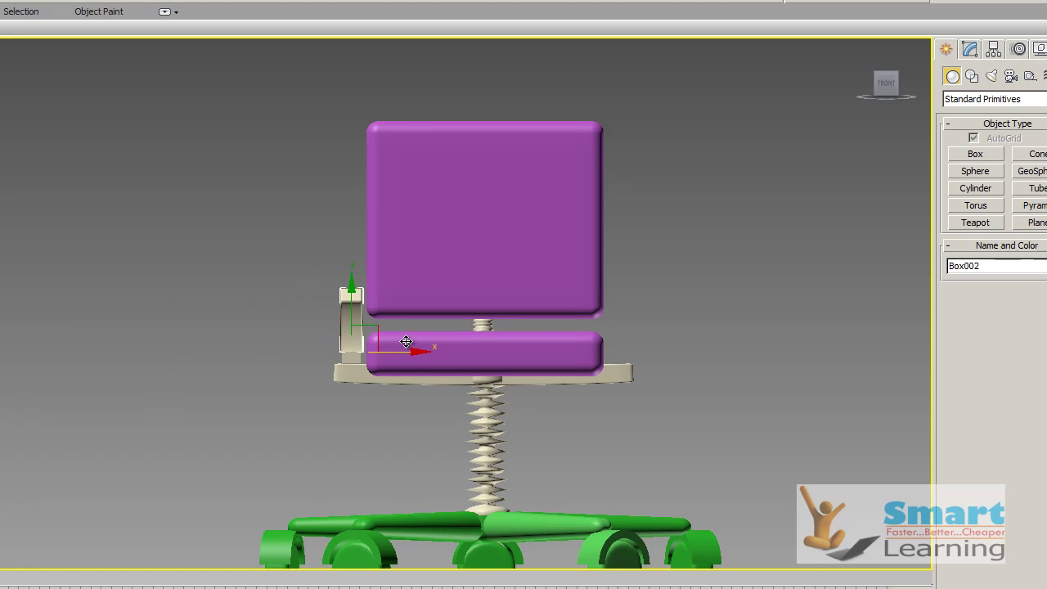
left_click(107, 382)
- Clone the curved armrest together with its small post along X to the opposite end of the under-seat bar as one Copy
middle_click_drag(96, 383, 131, 402, "alt")
scroll(252, 345, "up", 5)
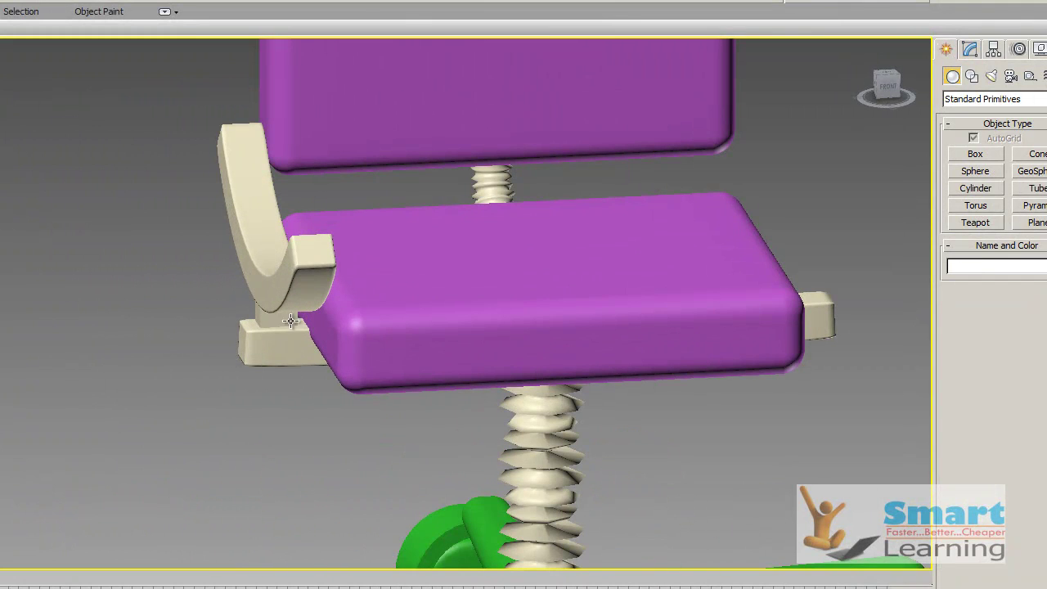
left_click(264, 319)
left_click(263, 319, "ctrl")
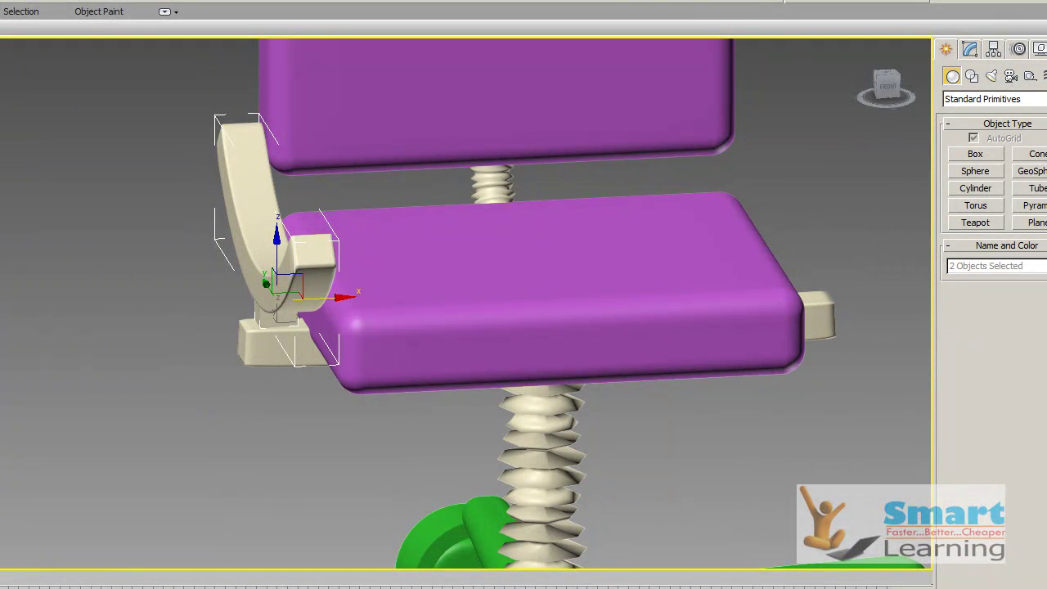
left_click_drag(327, 296, 854, 288, "shift")
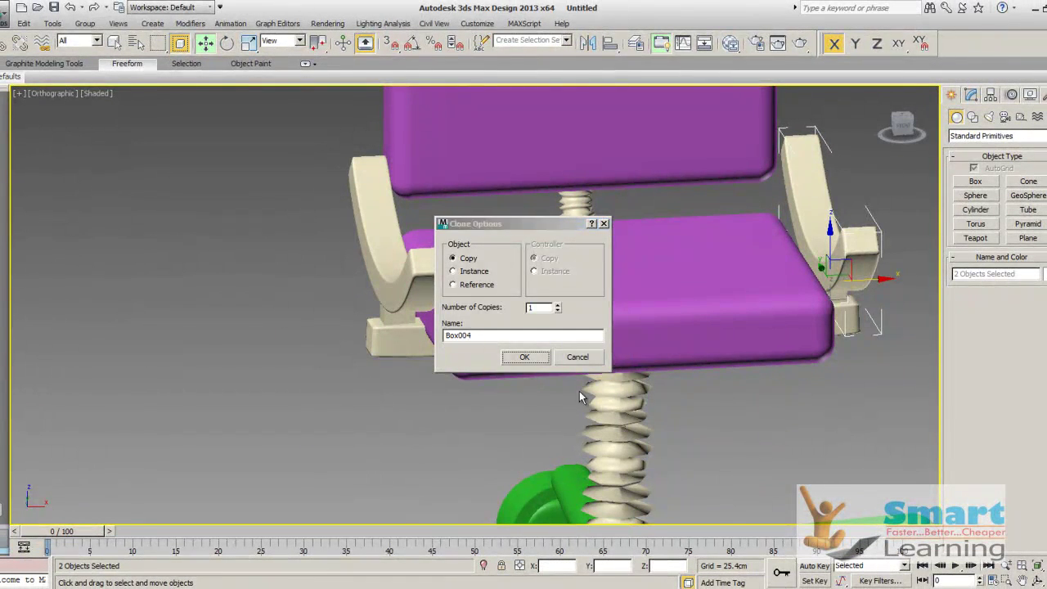
left_click(524, 357)
left_click(551, 374)
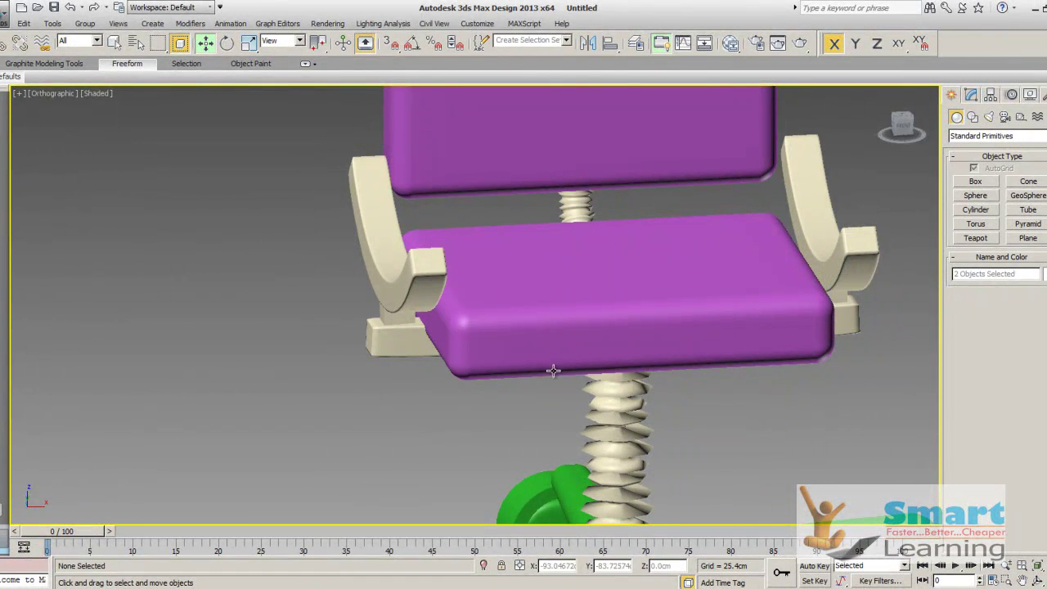
- Examine the whole chair from an angled view, checking both armrests against the seat, backrest and base
scroll(497, 352, "down", 5)
middle_click_drag(497, 355, 571, 381, "alt")
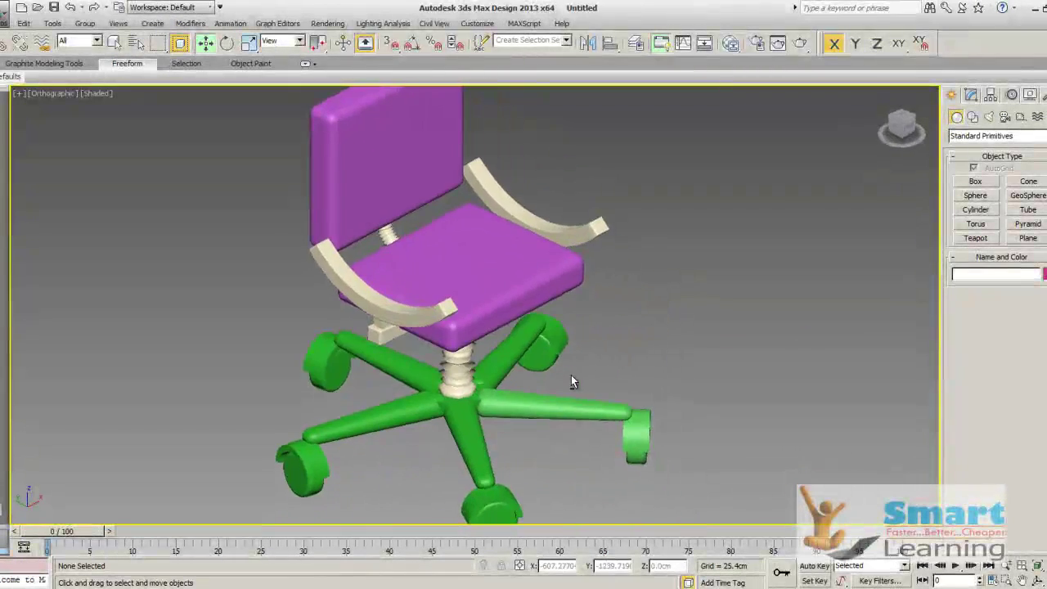
middle_click_drag(522, 292, 488, 340, "alt")
scroll(358, 339, "down", 2)
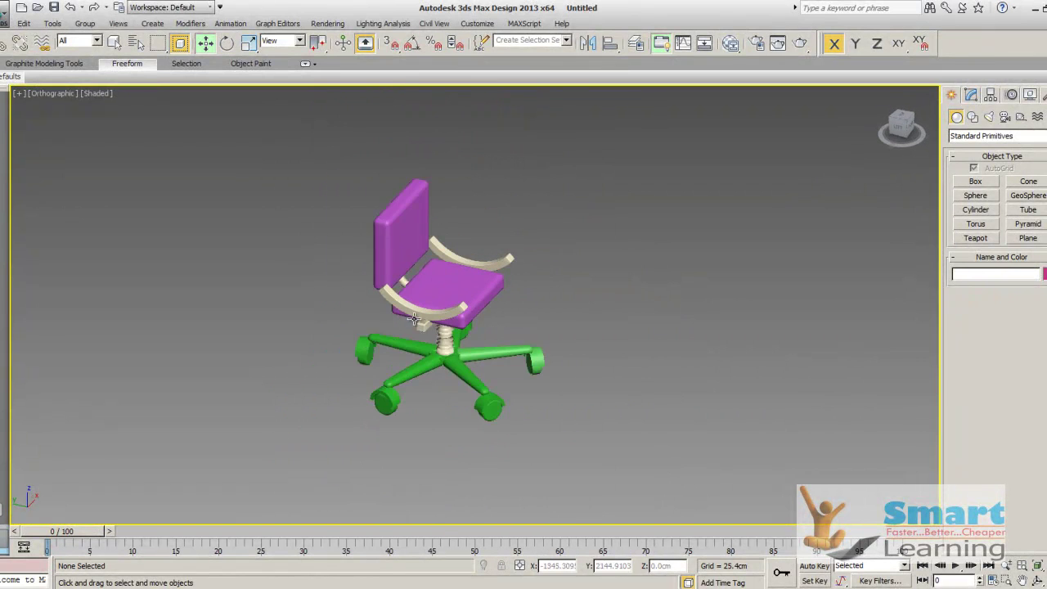
scroll(572, 325, "up", 4)
middle_click_drag(585, 329, 713, 312)
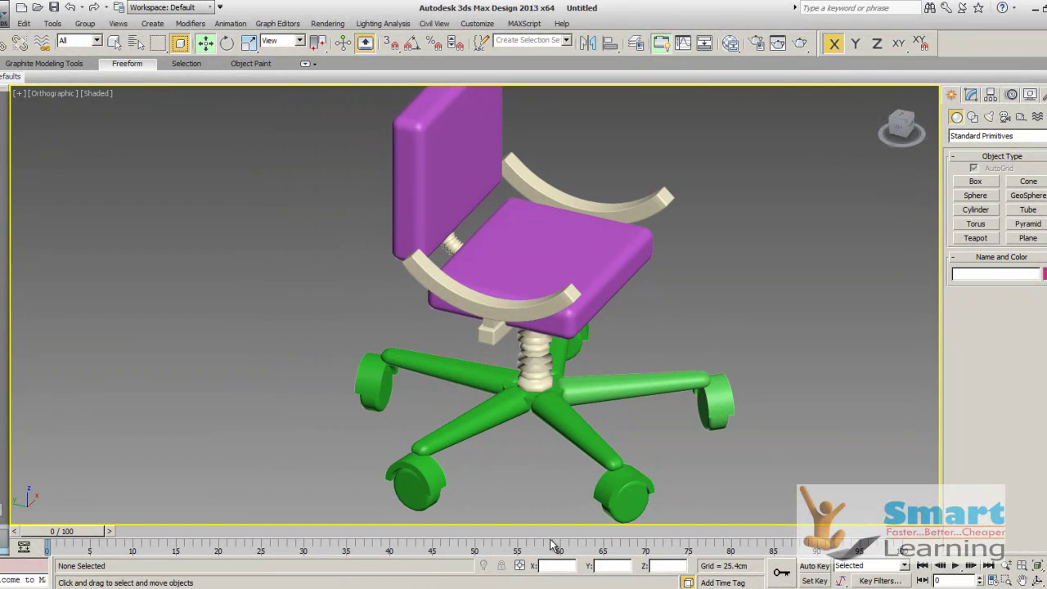
scroll(382, 286, "down", 1)
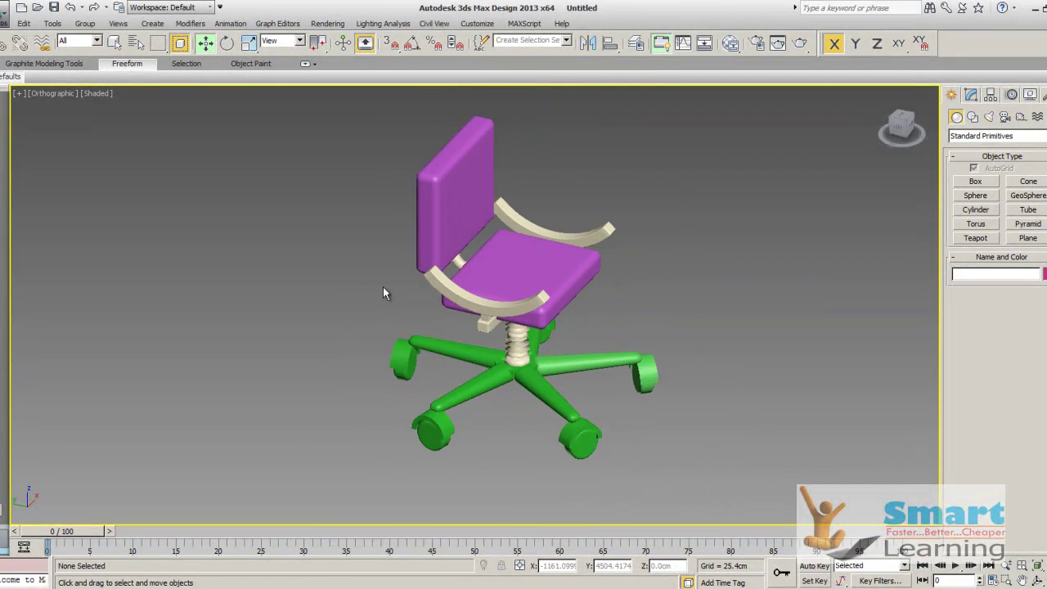
scroll(418, 272, "up", 3)
scroll(316, 327, "down", 1)
scroll(330, 277, "down", 3)
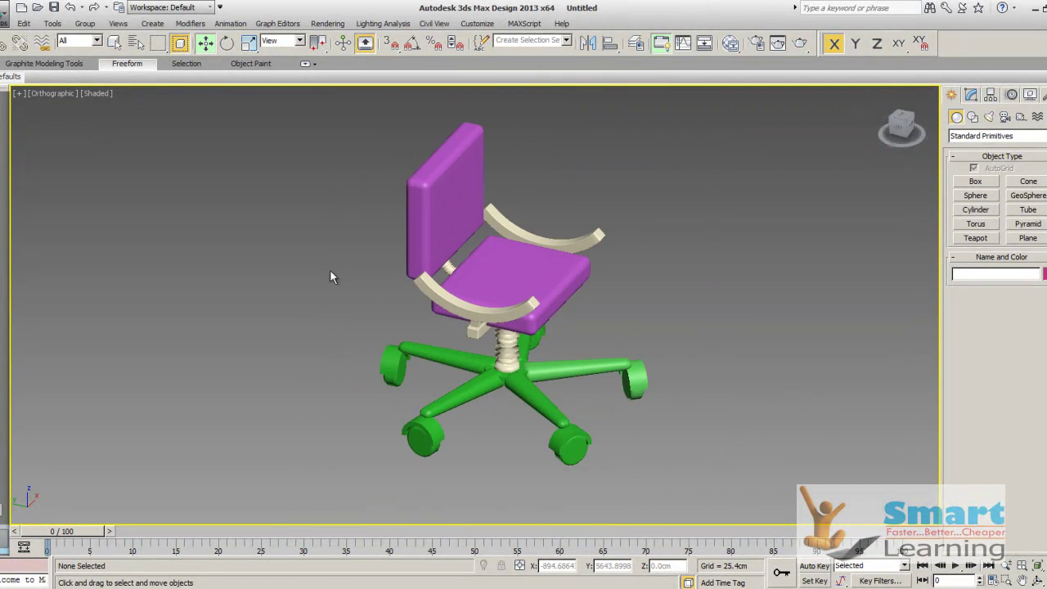